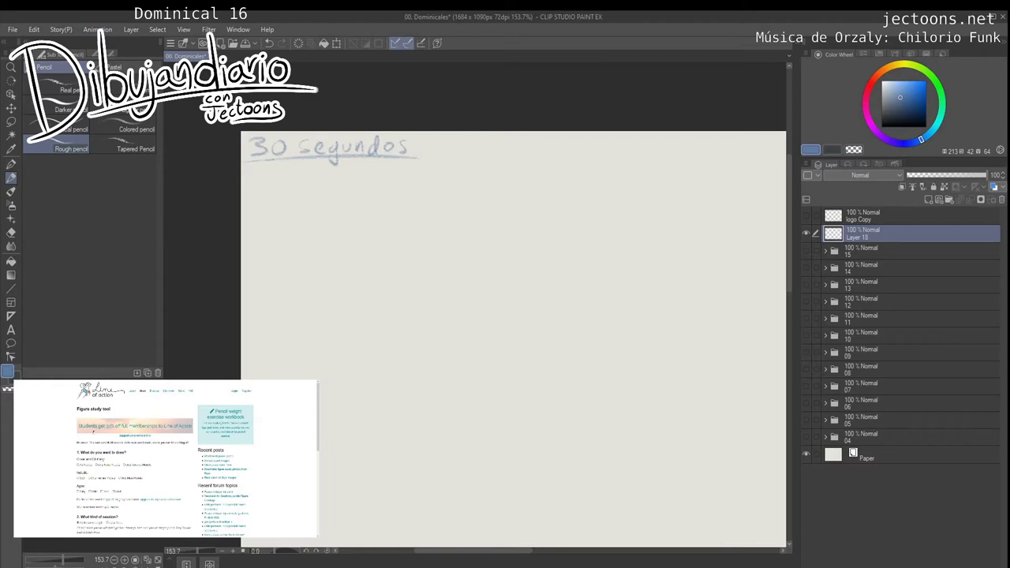
Step: Set up a class-mode figure study session on the Line of Action site with the first listed class length and start it
{"action": "scroll", "coordinate": [115, 408], "scroll_direction": "down", "scroll_amount": 1}
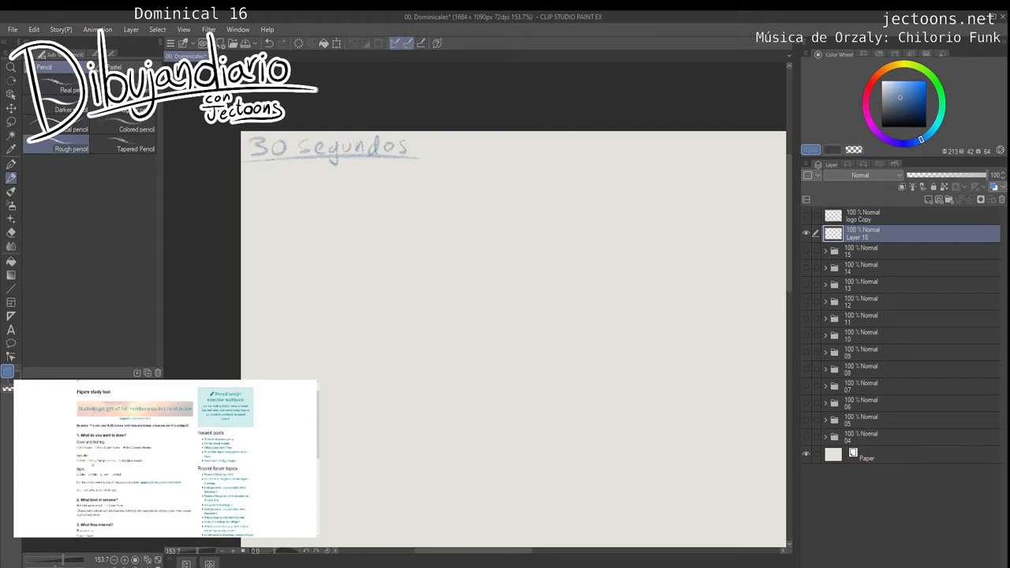
{"action": "scroll", "coordinate": [165, 458], "scroll_direction": "down", "scroll_amount": 2}
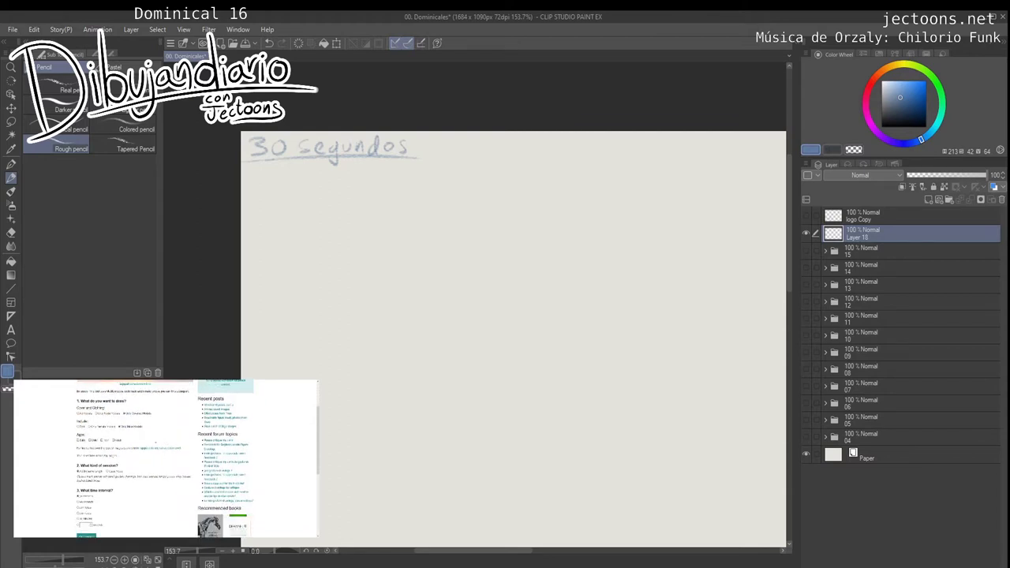
{"action": "scroll", "coordinate": [134, 444], "scroll_direction": "down", "scroll_amount": 4}
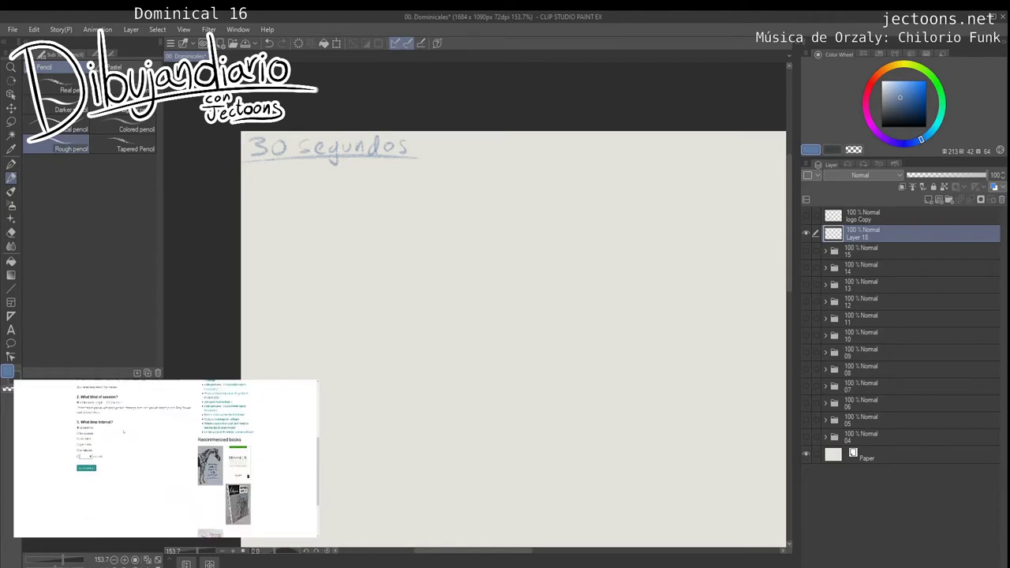
{"action": "left_click", "coordinate": [114, 402]}
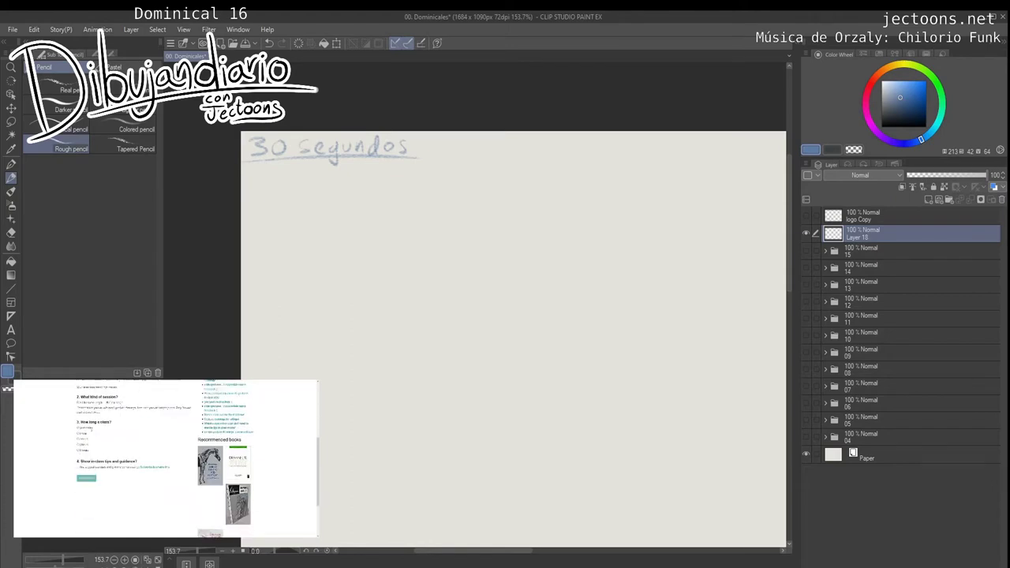
{"action": "left_click", "coordinate": [89, 428]}
{"action": "left_click", "coordinate": [90, 478]}
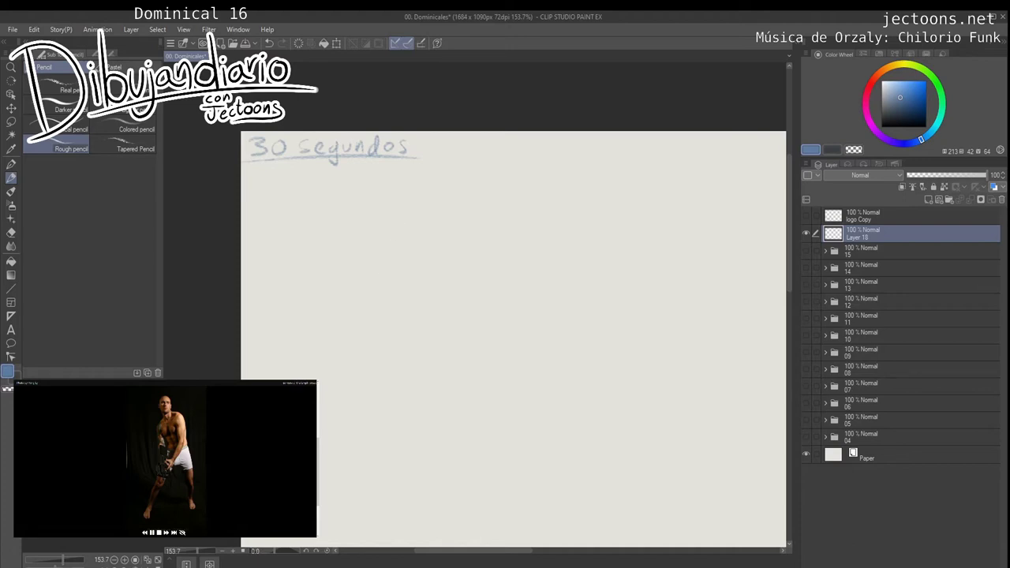
Step: Sketch the neck, shoulders, torso and lowered arms of the first pose below the "30 segundos" heading
{"action": "left_click_drag", "start_coordinate": [513, 339], "coordinate": [512, 307]}
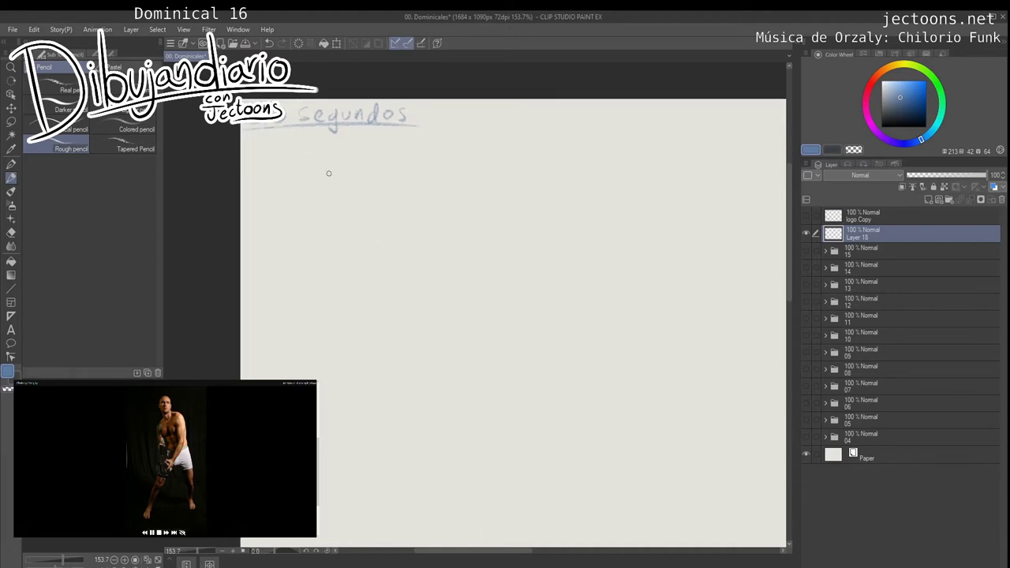
{"action": "mouse_move", "coordinate": [305, 147]}
{"action": "left_mouse_down"}
{"action": "mouse_move", "coordinate": [319, 186]}
{"action": "mouse_move", "coordinate": [299, 206]}
{"action": "left_mouse_up"}
{"action": "mouse_move", "coordinate": [349, 183]}
{"action": "left_mouse_down"}
{"action": "mouse_move", "coordinate": [351, 229]}
{"action": "mouse_move", "coordinate": [342, 229]}
{"action": "mouse_move", "coordinate": [327, 277]}
{"action": "left_mouse_up"}
{"action": "left_click_drag", "start_coordinate": [344, 234], "coordinate": [328, 273]}
{"action": "left_click_drag", "start_coordinate": [303, 205], "coordinate": [325, 232]}
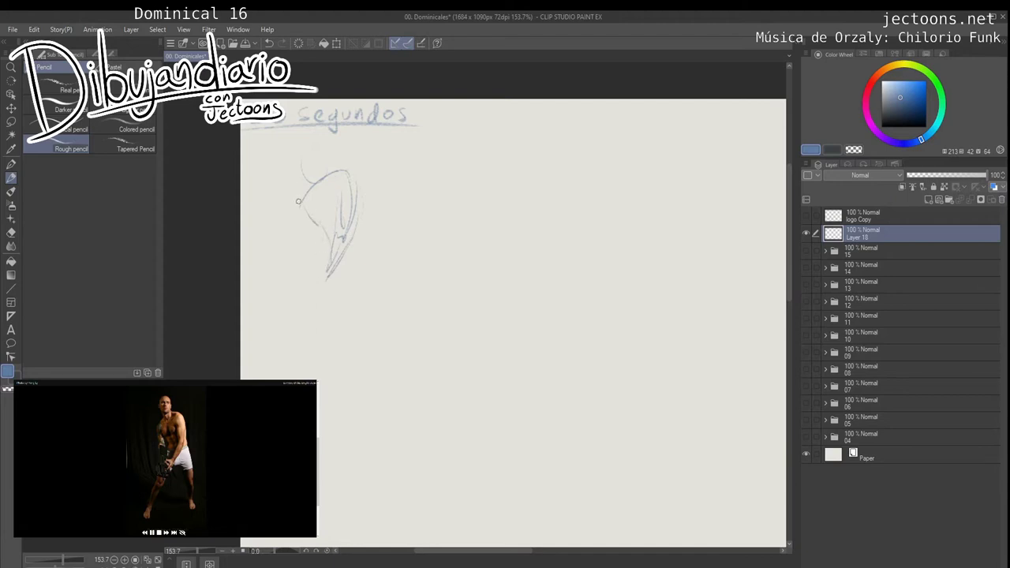
{"action": "mouse_move", "coordinate": [298, 202]}
{"action": "left_mouse_down"}
{"action": "mouse_move", "coordinate": [305, 284]}
{"action": "mouse_move", "coordinate": [320, 274]}
{"action": "left_mouse_up"}
Step: Sketch the first figure's shorts and its extended leg down to the lower leg
{"action": "mouse_move", "coordinate": [356, 230]}
{"action": "left_mouse_down"}
{"action": "mouse_move", "coordinate": [345, 203]}
{"action": "mouse_move", "coordinate": [370, 283]}
{"action": "mouse_move", "coordinate": [352, 292]}
{"action": "left_mouse_up"}
{"action": "left_click_drag", "start_coordinate": [352, 292], "coordinate": [380, 277]}
{"action": "left_click_drag", "start_coordinate": [361, 220], "coordinate": [372, 276]}
{"action": "mouse_move", "coordinate": [296, 261]}
{"action": "left_mouse_down"}
{"action": "mouse_move", "coordinate": [284, 311]}
{"action": "mouse_move", "coordinate": [316, 275]}
{"action": "left_mouse_up"}
{"action": "mouse_move", "coordinate": [295, 282]}
{"action": "left_mouse_down"}
{"action": "mouse_move", "coordinate": [328, 283]}
{"action": "mouse_move", "coordinate": [308, 322]}
{"action": "mouse_move", "coordinate": [287, 309]}
{"action": "mouse_move", "coordinate": [278, 317]}
{"action": "mouse_move", "coordinate": [266, 357]}
{"action": "left_mouse_up"}
{"action": "mouse_move", "coordinate": [305, 320]}
{"action": "left_mouse_down"}
{"action": "mouse_move", "coordinate": [271, 378]}
{"action": "mouse_move", "coordinate": [271, 355]}
{"action": "mouse_move", "coordinate": [260, 378]}
{"action": "left_mouse_up"}
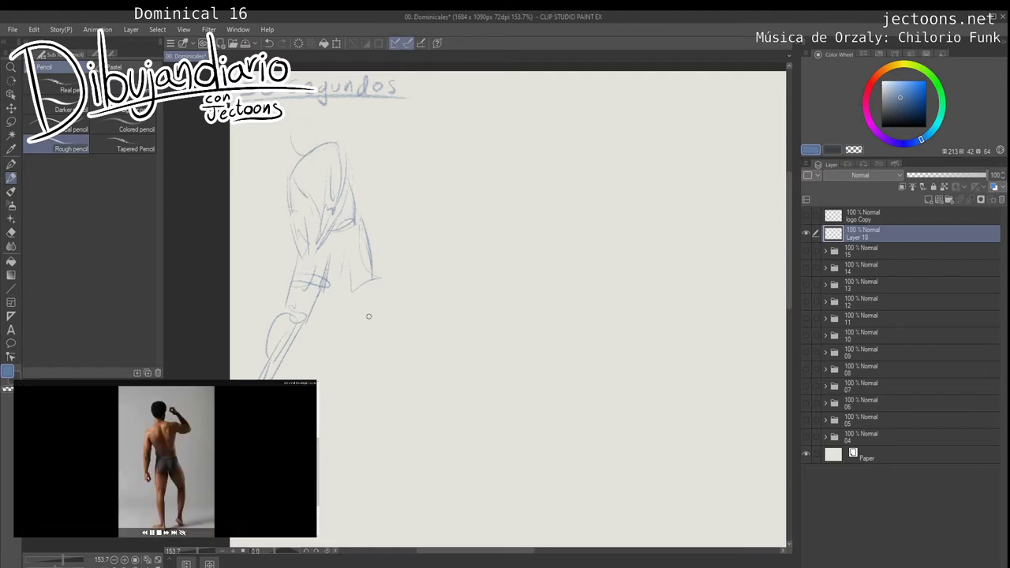
Step: Sketch the first figure's other leg with its thigh, knee and calf
{"action": "left_click_drag", "start_coordinate": [354, 297], "coordinate": [367, 327]}
{"action": "left_click_drag", "start_coordinate": [345, 289], "coordinate": [361, 330]}
{"action": "left_click_drag", "start_coordinate": [381, 281], "coordinate": [381, 325]}
{"action": "left_click_drag", "start_coordinate": [366, 311], "coordinate": [380, 338]}
{"action": "left_click_drag", "start_coordinate": [381, 333], "coordinate": [381, 366]}
Step: Sketch the head, shoulders, back and hips of the second pose, a man seen from behind, beside the first figure
{"action": "left_click_drag", "start_coordinate": [386, 315], "coordinate": [322, 330]}
{"action": "mouse_move", "coordinate": [374, 161]}
{"action": "left_mouse_down"}
{"action": "mouse_move", "coordinate": [374, 135]}
{"action": "mouse_move", "coordinate": [403, 139]}
{"action": "mouse_move", "coordinate": [394, 162]}
{"action": "mouse_move", "coordinate": [381, 139]}
{"action": "mouse_move", "coordinate": [403, 151]}
{"action": "mouse_move", "coordinate": [376, 182]}
{"action": "mouse_move", "coordinate": [430, 187]}
{"action": "mouse_move", "coordinate": [390, 182]}
{"action": "left_mouse_up"}
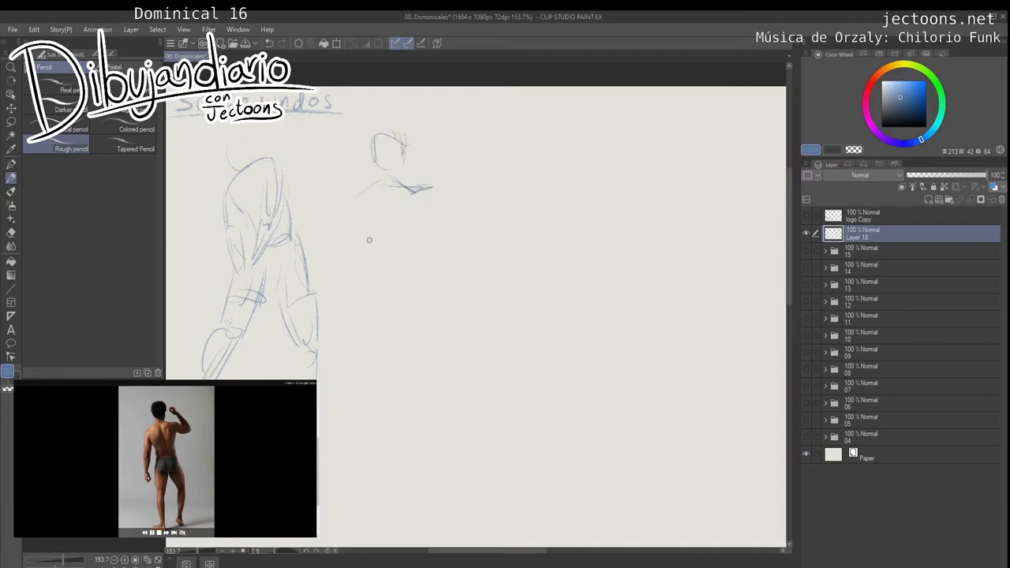
{"action": "left_click_drag", "start_coordinate": [363, 215], "coordinate": [402, 253]}
{"action": "left_click_drag", "start_coordinate": [375, 194], "coordinate": [399, 243]}
{"action": "mouse_move", "coordinate": [416, 195]}
{"action": "left_mouse_down"}
{"action": "mouse_move", "coordinate": [420, 265]}
{"action": "mouse_move", "coordinate": [380, 305]}
{"action": "left_mouse_up"}
{"action": "left_click_drag", "start_coordinate": [427, 247], "coordinate": [430, 283]}
{"action": "mouse_move", "coordinate": [419, 277]}
{"action": "left_mouse_down"}
{"action": "mouse_move", "coordinate": [401, 301]}
{"action": "mouse_move", "coordinate": [378, 265]}
{"action": "left_mouse_up"}
Step: Sketch the second figure's thighs and begin the calf of its bent leg
{"action": "left_click_drag", "start_coordinate": [366, 230], "coordinate": [357, 303]}
{"action": "left_click_drag", "start_coordinate": [391, 256], "coordinate": [385, 297]}
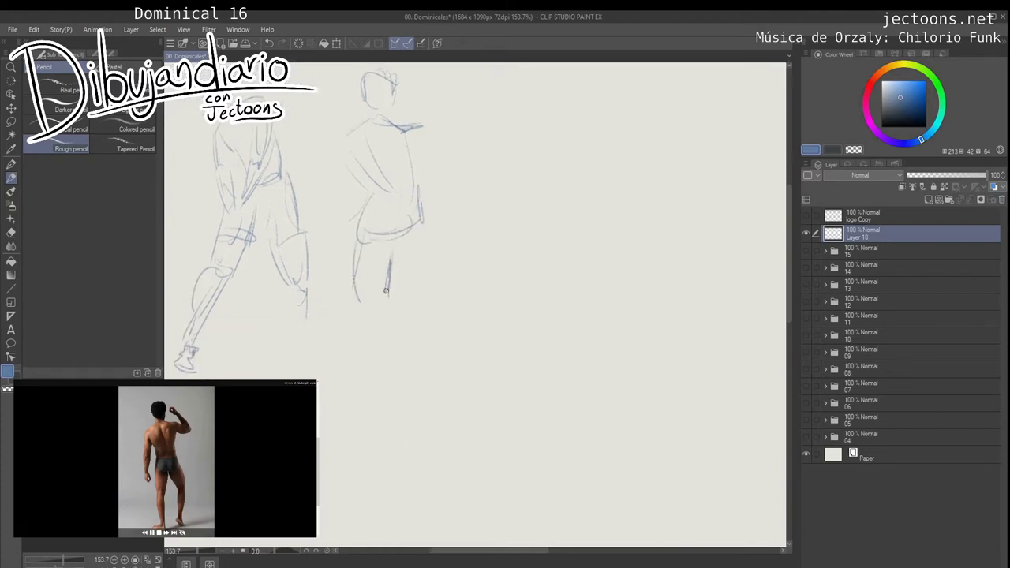
{"action": "left_click_drag", "start_coordinate": [427, 220], "coordinate": [444, 287]}
{"action": "mouse_move", "coordinate": [393, 248]}
{"action": "left_mouse_down"}
{"action": "mouse_move", "coordinate": [419, 297]}
{"action": "mouse_move", "coordinate": [441, 305]}
{"action": "left_mouse_up"}
{"action": "left_click_drag", "start_coordinate": [436, 246], "coordinate": [449, 303]}
{"action": "mouse_move", "coordinate": [446, 315]}
{"action": "left_mouse_down"}
{"action": "mouse_move", "coordinate": [444, 261]}
{"action": "mouse_move", "coordinate": [427, 293]}
{"action": "left_mouse_up"}
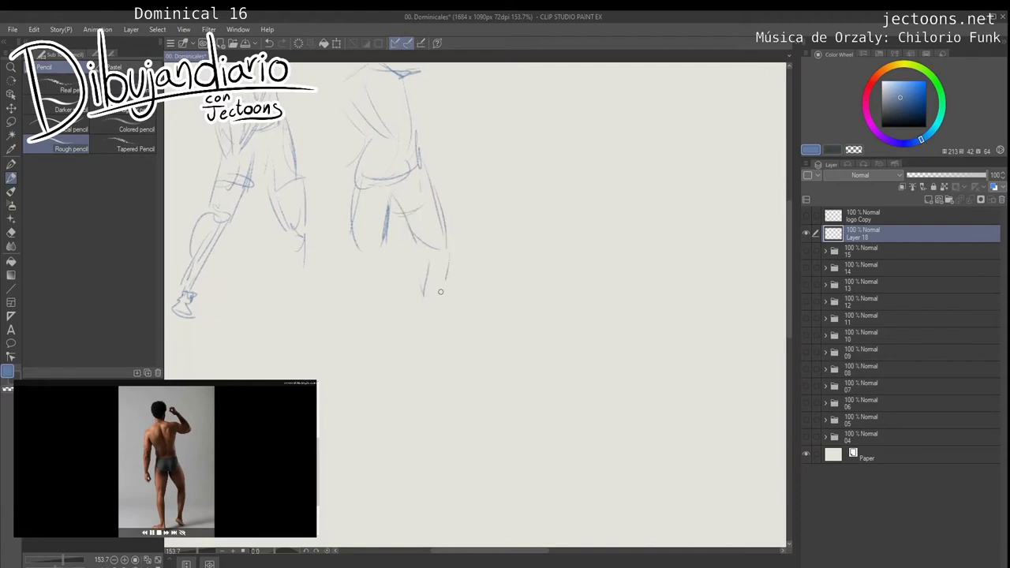
Step: Sketch the second figure's lower legs, including the foot of the bent leg
{"action": "left_click_drag", "start_coordinate": [449, 255], "coordinate": [419, 341]}
{"action": "mouse_move", "coordinate": [439, 309]}
{"action": "left_mouse_down"}
{"action": "mouse_move", "coordinate": [437, 336]}
{"action": "mouse_move", "coordinate": [451, 355]}
{"action": "left_mouse_up"}
{"action": "mouse_move", "coordinate": [394, 260]}
{"action": "left_mouse_down"}
{"action": "mouse_move", "coordinate": [407, 267]}
{"action": "mouse_move", "coordinate": [394, 275]}
{"action": "mouse_move", "coordinate": [390, 308]}
{"action": "left_mouse_up"}
{"action": "left_click_drag", "start_coordinate": [365, 242], "coordinate": [375, 331]}
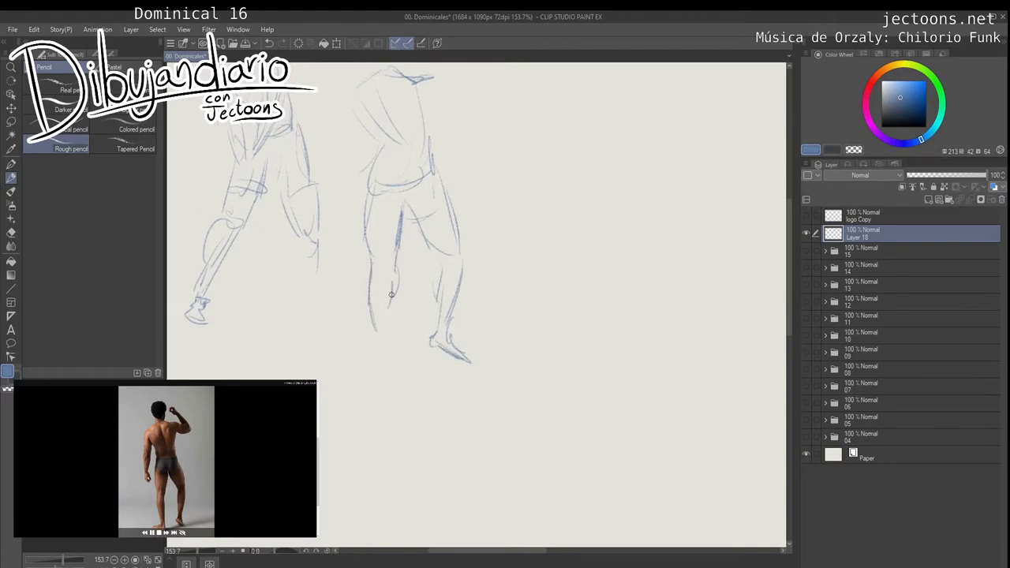
{"action": "mouse_move", "coordinate": [393, 294]}
{"action": "left_mouse_down"}
{"action": "mouse_move", "coordinate": [382, 348]}
{"action": "mouse_move", "coordinate": [369, 354]}
{"action": "mouse_move", "coordinate": [377, 326]}
{"action": "mouse_move", "coordinate": [371, 344]}
{"action": "mouse_move", "coordinate": [341, 362]}
{"action": "left_mouse_up"}
Step: Sketch the second figure's hanging arm and hand beside the torso
{"action": "scroll", "coordinate": [342, 218], "scroll_direction": "up", "scroll_amount": 3}
{"action": "mouse_move", "coordinate": [370, 211]}
{"action": "left_mouse_down"}
{"action": "mouse_move", "coordinate": [344, 238]}
{"action": "mouse_move", "coordinate": [355, 349]}
{"action": "left_mouse_up"}
{"action": "mouse_move", "coordinate": [344, 242]}
{"action": "left_mouse_down"}
{"action": "mouse_move", "coordinate": [348, 319]}
{"action": "mouse_move", "coordinate": [352, 308]}
{"action": "left_mouse_up"}
{"action": "left_click_drag", "start_coordinate": [359, 300], "coordinate": [355, 350]}
{"action": "left_click_drag", "start_coordinate": [346, 315], "coordinate": [354, 344]}
Step: Sketch the head, shoulder line and lowered arm of the third pose, a seated man seen from behind
{"action": "mouse_move", "coordinate": [441, 315]}
{"action": "left_mouse_down"}
{"action": "mouse_move", "coordinate": [427, 338]}
{"action": "mouse_move", "coordinate": [352, 342]}
{"action": "left_mouse_up"}
{"action": "mouse_move", "coordinate": [399, 312]}
{"action": "left_mouse_down"}
{"action": "mouse_move", "coordinate": [381, 316]}
{"action": "mouse_move", "coordinate": [338, 268]}
{"action": "mouse_move", "coordinate": [387, 203]}
{"action": "mouse_move", "coordinate": [358, 174]}
{"action": "mouse_move", "coordinate": [386, 207]}
{"action": "mouse_move", "coordinate": [351, 210]}
{"action": "mouse_move", "coordinate": [347, 246]}
{"action": "left_mouse_up"}
{"action": "left_click_drag", "start_coordinate": [347, 247], "coordinate": [338, 319]}
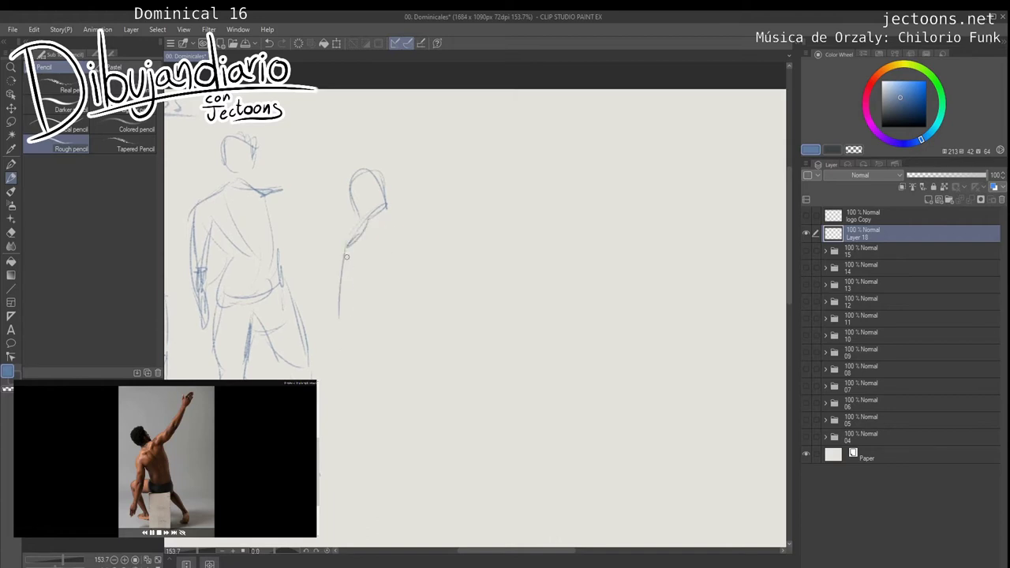
{"action": "left_click_drag", "start_coordinate": [360, 274], "coordinate": [359, 303]}
{"action": "left_click_drag", "start_coordinate": [336, 268], "coordinate": [345, 315]}
{"action": "left_click_drag", "start_coordinate": [345, 244], "coordinate": [337, 268]}
{"action": "mouse_move", "coordinate": [339, 265]}
{"action": "left_mouse_down"}
{"action": "mouse_move", "coordinate": [354, 317]}
{"action": "mouse_move", "coordinate": [341, 341]}
{"action": "left_mouse_up"}
{"action": "left_click_drag", "start_coordinate": [360, 293], "coordinate": [339, 369]}
Step: Sketch the third figure's back with the rib cage curve and side contour
{"action": "left_click_drag", "start_coordinate": [396, 220], "coordinate": [442, 290]}
{"action": "left_click_drag", "start_coordinate": [361, 271], "coordinate": [410, 298]}
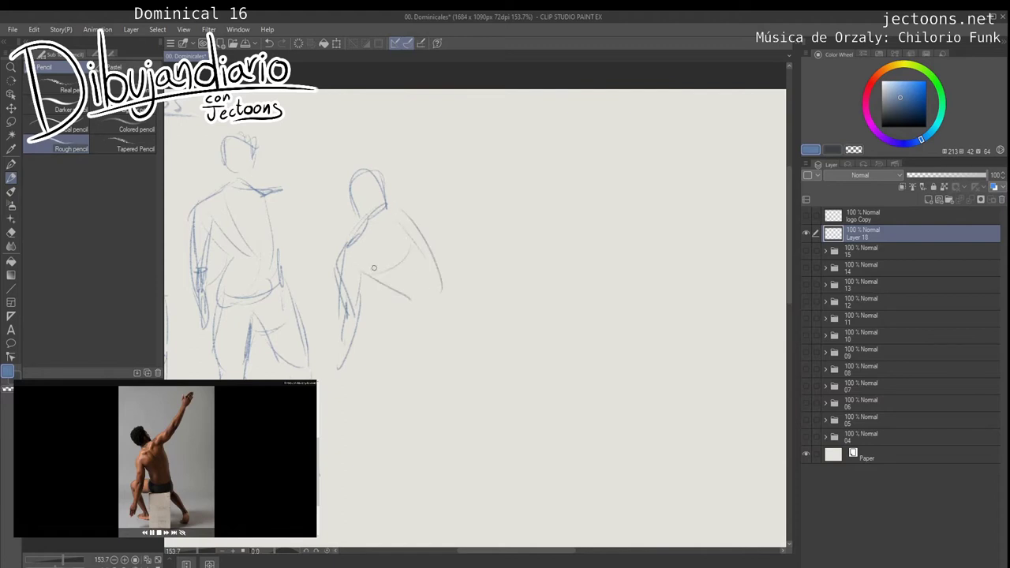
{"action": "left_click_drag", "start_coordinate": [415, 236], "coordinate": [404, 295]}
{"action": "mouse_move", "coordinate": [386, 206]}
{"action": "left_mouse_down"}
{"action": "mouse_move", "coordinate": [433, 248]}
{"action": "mouse_move", "coordinate": [436, 276]}
{"action": "left_mouse_up"}
{"action": "mouse_move", "coordinate": [431, 257]}
{"action": "left_mouse_down"}
{"action": "mouse_move", "coordinate": [397, 324]}
{"action": "mouse_move", "coordinate": [448, 312]}
{"action": "left_mouse_up"}
Step: Sketch the third figure's arm reaching diagonally upward from the shoulder
{"action": "mouse_move", "coordinate": [414, 188]}
{"action": "left_mouse_down"}
{"action": "mouse_move", "coordinate": [387, 205]}
{"action": "mouse_move", "coordinate": [482, 128]}
{"action": "mouse_move", "coordinate": [461, 160]}
{"action": "left_mouse_up"}
{"action": "left_click_drag", "start_coordinate": [434, 201], "coordinate": [436, 198]}
{"action": "left_click_drag", "start_coordinate": [468, 164], "coordinate": [413, 246]}
{"action": "mouse_move", "coordinate": [465, 177]}
{"action": "left_mouse_down"}
{"action": "mouse_move", "coordinate": [396, 260]}
{"action": "mouse_move", "coordinate": [360, 271]}
{"action": "mouse_move", "coordinate": [385, 261]}
{"action": "left_mouse_up"}
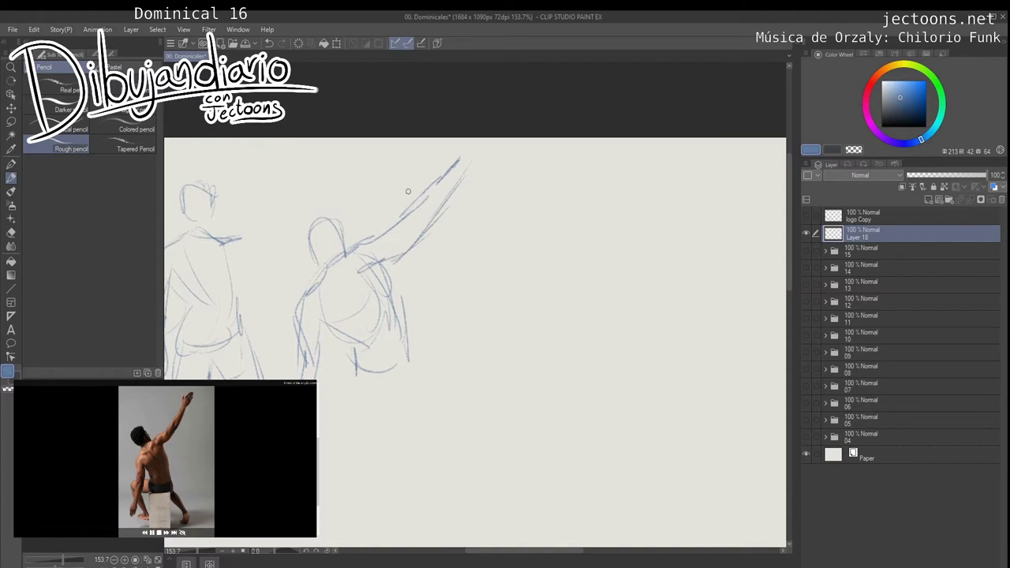
{"action": "left_click_drag", "start_coordinate": [400, 218], "coordinate": [450, 166]}
{"action": "left_click_drag", "start_coordinate": [419, 201], "coordinate": [405, 221]}
{"action": "mouse_move", "coordinate": [393, 229]}
{"action": "left_mouse_down"}
{"action": "mouse_move", "coordinate": [342, 258]}
{"action": "mouse_move", "coordinate": [379, 265]}
{"action": "left_mouse_up"}
Step: Add the third figure's raised hand, reinforce the back contours and close the torso at the waist
{"action": "mouse_move", "coordinate": [441, 167]}
{"action": "left_mouse_down"}
{"action": "mouse_move", "coordinate": [426, 186]}
{"action": "mouse_move", "coordinate": [449, 156]}
{"action": "mouse_move", "coordinate": [477, 161]}
{"action": "left_mouse_up"}
{"action": "left_click_drag", "start_coordinate": [442, 315], "coordinate": [483, 200]}
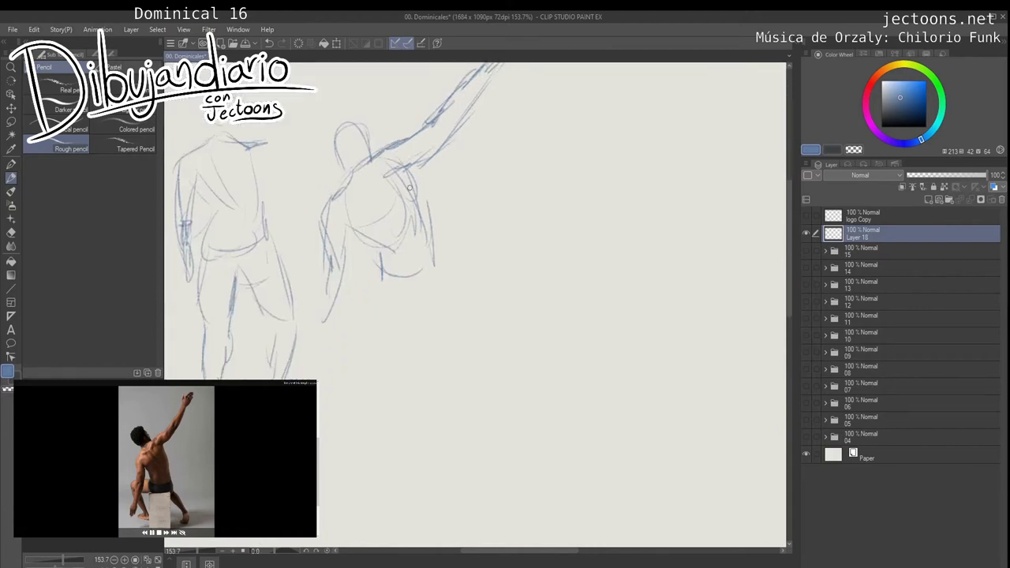
{"action": "left_click_drag", "start_coordinate": [418, 200], "coordinate": [426, 245]}
{"action": "mouse_move", "coordinate": [348, 211]}
{"action": "left_mouse_down"}
{"action": "mouse_move", "coordinate": [393, 251]}
{"action": "mouse_move", "coordinate": [377, 238]}
{"action": "left_mouse_up"}
{"action": "mouse_move", "coordinate": [385, 275]}
{"action": "left_mouse_down"}
{"action": "mouse_move", "coordinate": [433, 273]}
{"action": "mouse_move", "coordinate": [397, 304]}
{"action": "mouse_move", "coordinate": [194, 313]}
{"action": "mouse_move", "coordinate": [337, 280]}
{"action": "left_mouse_up"}
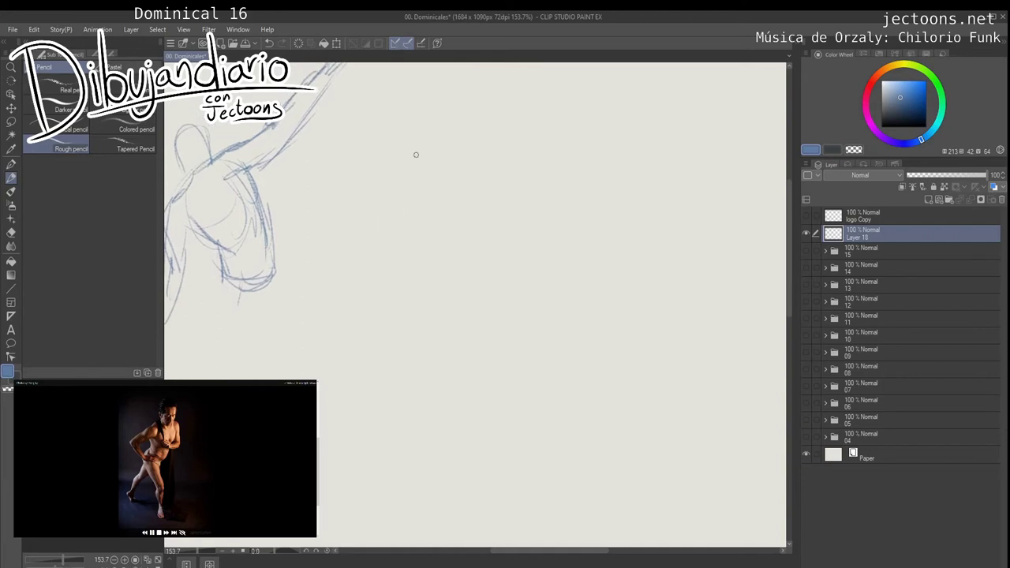
Step: Sketch the head, shoulders and bent arm on the hip of the fourth pose, a lunging woman
{"action": "mouse_move", "coordinate": [406, 151]}
{"action": "left_mouse_down"}
{"action": "mouse_move", "coordinate": [386, 196]}
{"action": "mouse_move", "coordinate": [376, 193]}
{"action": "mouse_move", "coordinate": [446, 188]}
{"action": "mouse_move", "coordinate": [382, 214]}
{"action": "mouse_move", "coordinate": [394, 254]}
{"action": "left_mouse_up"}
{"action": "left_click_drag", "start_coordinate": [426, 222], "coordinate": [390, 261]}
{"action": "mouse_move", "coordinate": [391, 211]}
{"action": "left_mouse_down"}
{"action": "mouse_move", "coordinate": [348, 229]}
{"action": "mouse_move", "coordinate": [368, 223]}
{"action": "mouse_move", "coordinate": [387, 237]}
{"action": "mouse_move", "coordinate": [308, 268]}
{"action": "mouse_move", "coordinate": [317, 261]}
{"action": "mouse_move", "coordinate": [339, 287]}
{"action": "mouse_move", "coordinate": [375, 289]}
{"action": "left_mouse_up"}
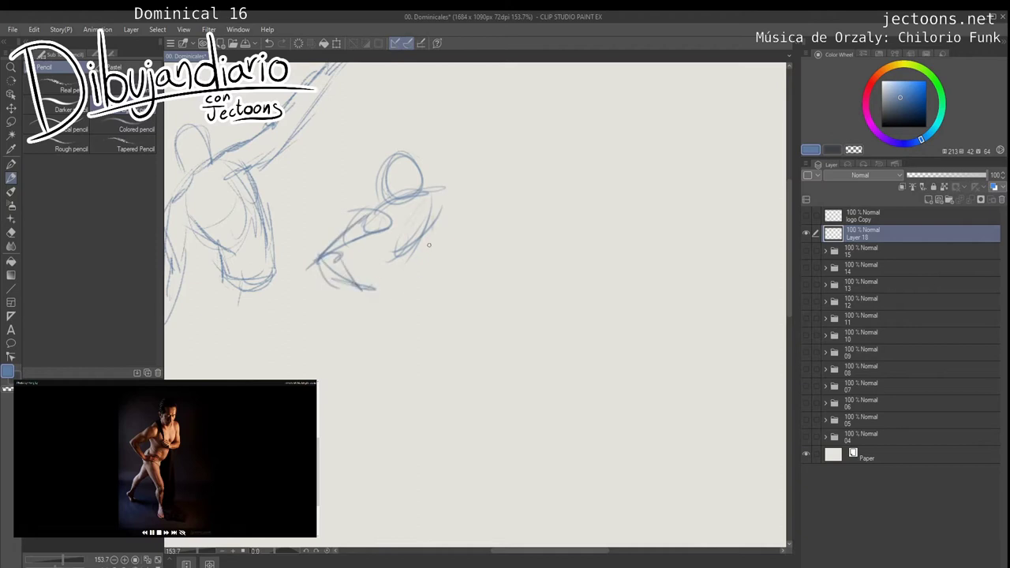
Step: Sketch the fourth figure's chest, side contour and belly
{"action": "left_click_drag", "start_coordinate": [434, 228], "coordinate": [405, 290]}
{"action": "left_click_drag", "start_coordinate": [442, 216], "coordinate": [387, 260]}
{"action": "left_click_drag", "start_coordinate": [368, 217], "coordinate": [406, 279]}
{"action": "left_click_drag", "start_coordinate": [434, 229], "coordinate": [397, 293]}
{"action": "mouse_move", "coordinate": [386, 261]}
{"action": "left_mouse_down"}
{"action": "mouse_move", "coordinate": [360, 270]}
{"action": "mouse_move", "coordinate": [407, 304]}
{"action": "left_mouse_up"}
{"action": "left_click_drag", "start_coordinate": [427, 267], "coordinate": [402, 301]}
{"action": "left_click_drag", "start_coordinate": [425, 282], "coordinate": [402, 286]}
Step: Sketch the fourth figure's hips, standing leg with foot, and leg stretched backward
{"action": "left_click_drag", "start_coordinate": [335, 292], "coordinate": [392, 356]}
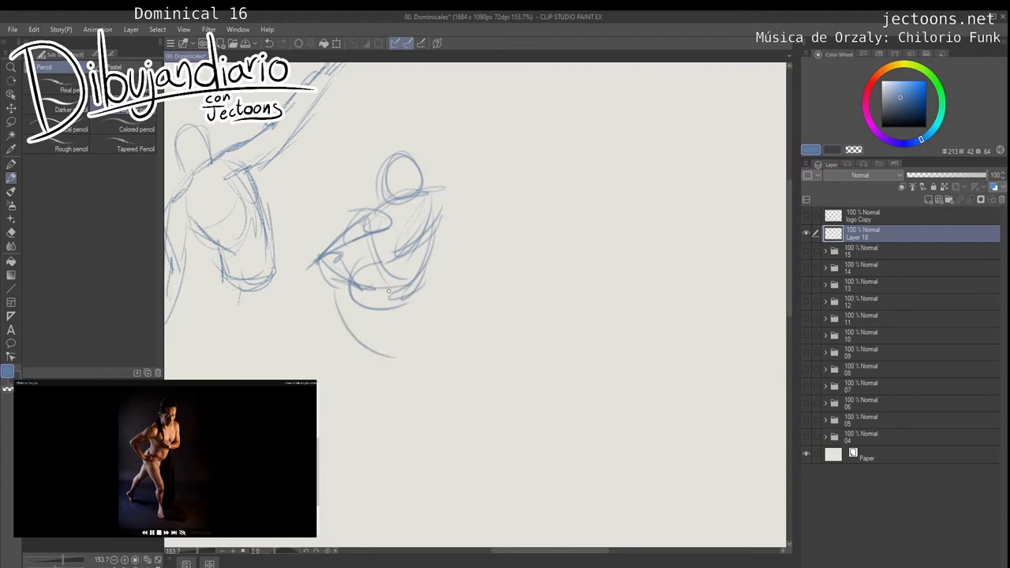
{"action": "left_click_drag", "start_coordinate": [426, 305], "coordinate": [408, 374]}
{"action": "mouse_move", "coordinate": [348, 306]}
{"action": "left_mouse_down"}
{"action": "mouse_move", "coordinate": [421, 370]}
{"action": "mouse_move", "coordinate": [398, 372]}
{"action": "mouse_move", "coordinate": [433, 372]}
{"action": "left_mouse_up"}
{"action": "left_click_drag", "start_coordinate": [402, 368], "coordinate": [401, 398]}
{"action": "mouse_move", "coordinate": [429, 384]}
{"action": "left_mouse_down"}
{"action": "mouse_move", "coordinate": [415, 397]}
{"action": "mouse_move", "coordinate": [428, 447]}
{"action": "left_mouse_up"}
{"action": "mouse_move", "coordinate": [430, 273]}
{"action": "left_mouse_down"}
{"action": "mouse_move", "coordinate": [413, 299]}
{"action": "mouse_move", "coordinate": [309, 375]}
{"action": "left_mouse_up"}
{"action": "mouse_move", "coordinate": [393, 352]}
{"action": "left_mouse_down"}
{"action": "mouse_move", "coordinate": [336, 330]}
{"action": "mouse_move", "coordinate": [319, 374]}
{"action": "mouse_move", "coordinate": [331, 383]}
{"action": "left_mouse_up"}
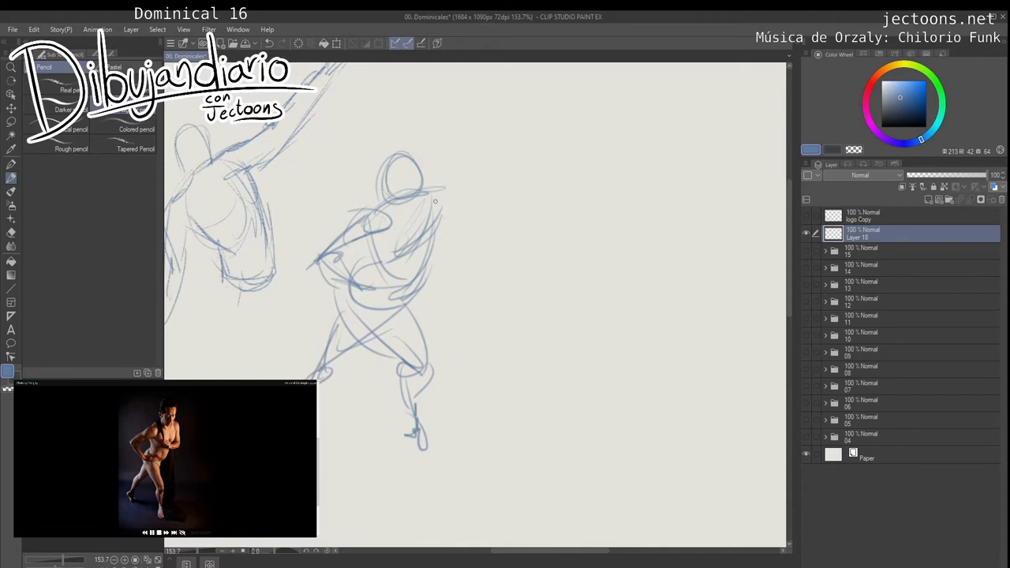
Step: Sketch the fourth figure's other arm, bent with the hand in front of the chest
{"action": "mouse_move", "coordinate": [439, 190]}
{"action": "left_mouse_down"}
{"action": "mouse_move", "coordinate": [456, 268]}
{"action": "mouse_move", "coordinate": [433, 281]}
{"action": "left_mouse_up"}
{"action": "left_click_drag", "start_coordinate": [435, 250], "coordinate": [413, 276]}
{"action": "mouse_move", "coordinate": [423, 230]}
{"action": "left_mouse_down"}
{"action": "mouse_move", "coordinate": [395, 250]}
{"action": "mouse_move", "coordinate": [407, 254]}
{"action": "left_mouse_up"}
{"action": "mouse_move", "coordinate": [418, 246]}
{"action": "left_mouse_down"}
{"action": "mouse_move", "coordinate": [422, 265]}
{"action": "mouse_move", "coordinate": [411, 265]}
{"action": "left_mouse_up"}
{"action": "left_click_drag", "start_coordinate": [399, 237], "coordinate": [429, 280]}
{"action": "left_click_drag", "start_coordinate": [434, 216], "coordinate": [454, 268]}
{"action": "mouse_move", "coordinate": [453, 225]}
{"action": "left_mouse_down"}
{"action": "mouse_move", "coordinate": [444, 278]}
{"action": "mouse_move", "coordinate": [448, 271]}
{"action": "left_mouse_up"}
Step: Sketch the head and both arms folded behind it for the fifth pose, a standing man seen from behind
{"action": "mouse_move", "coordinate": [524, 267]}
{"action": "left_mouse_down"}
{"action": "mouse_move", "coordinate": [409, 281]}
{"action": "mouse_move", "coordinate": [343, 302]}
{"action": "left_mouse_up"}
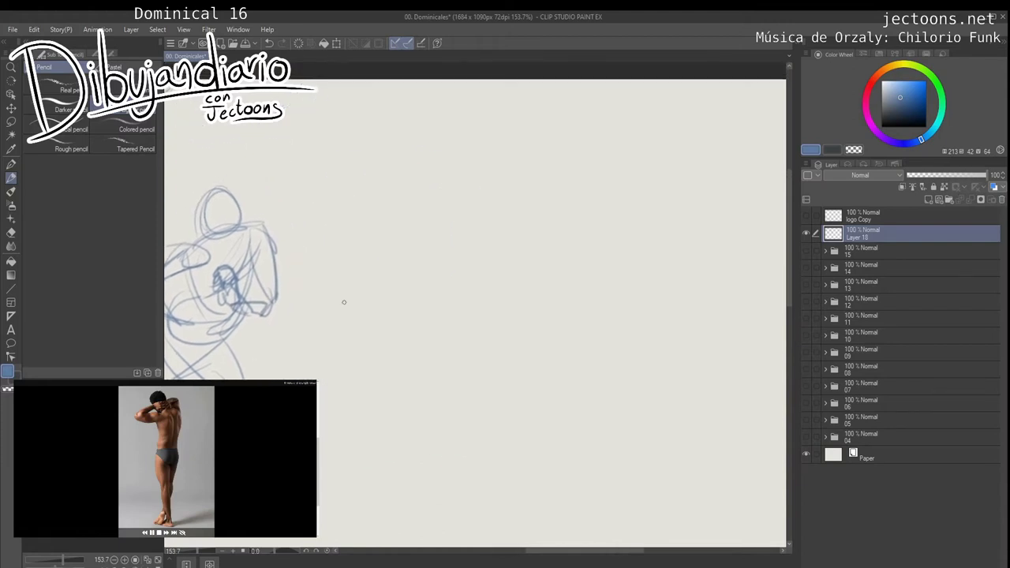
{"action": "mouse_move", "coordinate": [377, 101]}
{"action": "left_mouse_down"}
{"action": "mouse_move", "coordinate": [372, 130]}
{"action": "mouse_move", "coordinate": [410, 145]}
{"action": "left_mouse_up"}
{"action": "left_click_drag", "start_coordinate": [358, 115], "coordinate": [395, 107]}
{"action": "mouse_move", "coordinate": [364, 128]}
{"action": "left_mouse_down"}
{"action": "mouse_move", "coordinate": [390, 160]}
{"action": "mouse_move", "coordinate": [415, 142]}
{"action": "mouse_move", "coordinate": [377, 171]}
{"action": "mouse_move", "coordinate": [341, 167]}
{"action": "left_mouse_up"}
{"action": "mouse_move", "coordinate": [364, 125]}
{"action": "left_mouse_down"}
{"action": "mouse_move", "coordinate": [369, 142]}
{"action": "mouse_move", "coordinate": [393, 110]}
{"action": "mouse_move", "coordinate": [393, 140]}
{"action": "mouse_move", "coordinate": [315, 155]}
{"action": "mouse_move", "coordinate": [303, 183]}
{"action": "left_mouse_up"}
{"action": "mouse_move", "coordinate": [303, 169]}
{"action": "left_mouse_down"}
{"action": "mouse_move", "coordinate": [341, 200]}
{"action": "mouse_move", "coordinate": [343, 189]}
{"action": "left_mouse_up"}
{"action": "left_click_drag", "start_coordinate": [369, 142], "coordinate": [330, 171]}
{"action": "left_click_drag", "start_coordinate": [344, 161], "coordinate": [329, 175]}
{"action": "left_click_drag", "start_coordinate": [304, 178], "coordinate": [380, 200]}
{"action": "mouse_move", "coordinate": [381, 145]}
{"action": "left_mouse_down"}
{"action": "mouse_move", "coordinate": [360, 164]}
{"action": "mouse_move", "coordinate": [371, 164]}
{"action": "left_mouse_up"}
{"action": "left_click_drag", "start_coordinate": [429, 118], "coordinate": [417, 110]}
{"action": "mouse_move", "coordinate": [420, 102]}
{"action": "left_mouse_down"}
{"action": "mouse_move", "coordinate": [392, 115]}
{"action": "mouse_move", "coordinate": [443, 111]}
{"action": "mouse_move", "coordinate": [439, 161]}
{"action": "mouse_move", "coordinate": [445, 149]}
{"action": "mouse_move", "coordinate": [437, 205]}
{"action": "mouse_move", "coordinate": [410, 239]}
{"action": "left_mouse_up"}
Step: Sketch the fifth figure's waist, hips and buttock contour
{"action": "left_click_drag", "start_coordinate": [356, 201], "coordinate": [374, 239]}
{"action": "mouse_move", "coordinate": [366, 199]}
{"action": "left_mouse_down"}
{"action": "mouse_move", "coordinate": [378, 232]}
{"action": "mouse_move", "coordinate": [377, 216]}
{"action": "left_mouse_up"}
{"action": "left_click_drag", "start_coordinate": [380, 225], "coordinate": [357, 303]}
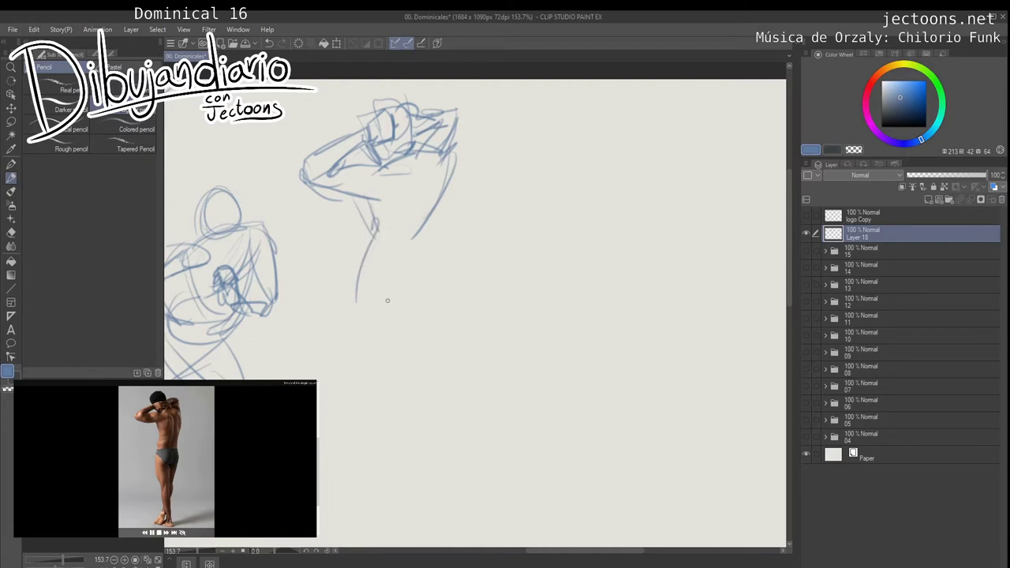
{"action": "left_click_drag", "start_coordinate": [368, 245], "coordinate": [361, 303]}
{"action": "left_click_drag", "start_coordinate": [358, 297], "coordinate": [403, 299]}
{"action": "left_click_drag", "start_coordinate": [415, 226], "coordinate": [426, 300]}
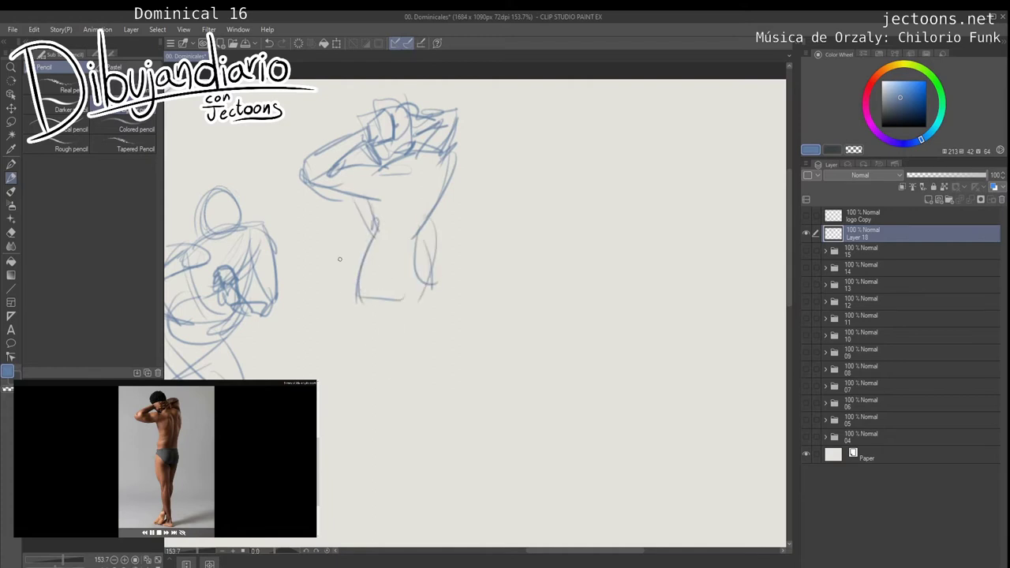
Step: Sketch the fifth figure's crossed legs from the thighs down to the calves and feet
{"action": "left_click_drag", "start_coordinate": [336, 267], "coordinate": [391, 386]}
{"action": "left_click_drag", "start_coordinate": [404, 305], "coordinate": [396, 492]}
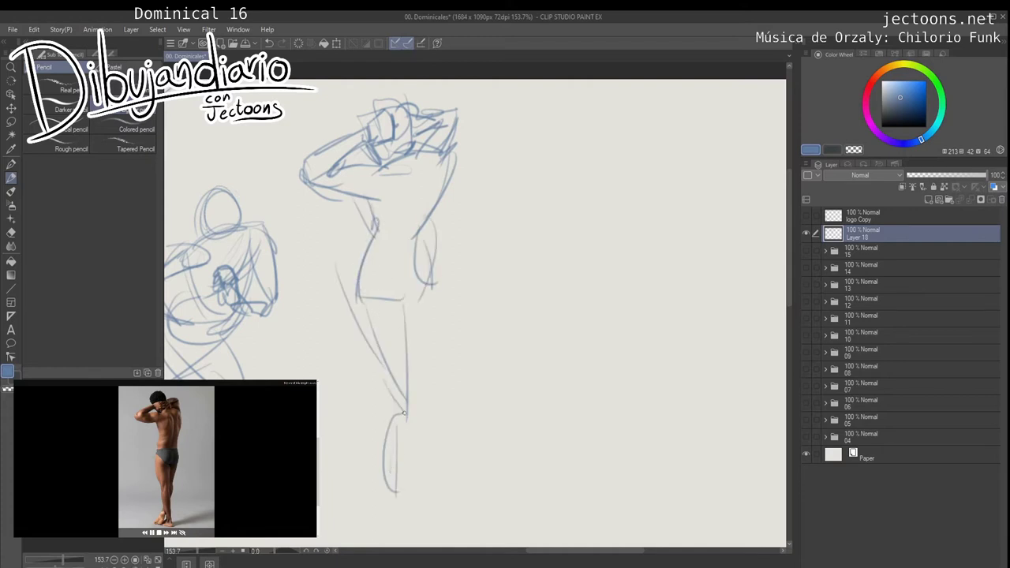
{"action": "mouse_move", "coordinate": [403, 412]}
{"action": "left_mouse_down"}
{"action": "mouse_move", "coordinate": [391, 472]}
{"action": "mouse_move", "coordinate": [370, 507]}
{"action": "left_mouse_up"}
{"action": "left_click_drag", "start_coordinate": [422, 290], "coordinate": [397, 369]}
{"action": "left_click_drag", "start_coordinate": [382, 459], "coordinate": [347, 502]}
{"action": "left_click_drag", "start_coordinate": [432, 191], "coordinate": [414, 314]}
Step: Sketch the head, shoulders, upper back arm and torso of the sixth pose, a walking man in profile
{"action": "mouse_move", "coordinate": [393, 402]}
{"action": "left_mouse_down"}
{"action": "mouse_move", "coordinate": [294, 354]}
{"action": "mouse_move", "coordinate": [271, 362]}
{"action": "mouse_move", "coordinate": [253, 406]}
{"action": "mouse_move", "coordinate": [229, 389]}
{"action": "left_mouse_up"}
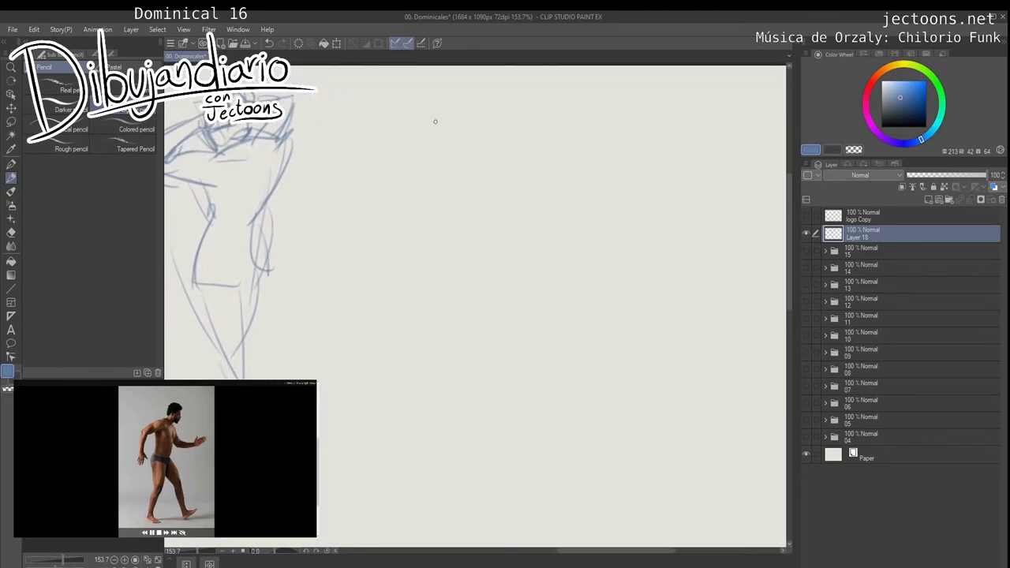
{"action": "mouse_move", "coordinate": [432, 111]}
{"action": "left_mouse_down"}
{"action": "mouse_move", "coordinate": [413, 147]}
{"action": "mouse_move", "coordinate": [432, 112]}
{"action": "left_mouse_up"}
{"action": "mouse_move", "coordinate": [378, 172]}
{"action": "left_mouse_down"}
{"action": "mouse_move", "coordinate": [445, 173]}
{"action": "mouse_move", "coordinate": [383, 174]}
{"action": "mouse_move", "coordinate": [354, 233]}
{"action": "left_mouse_up"}
{"action": "left_click_drag", "start_coordinate": [418, 160], "coordinate": [330, 242]}
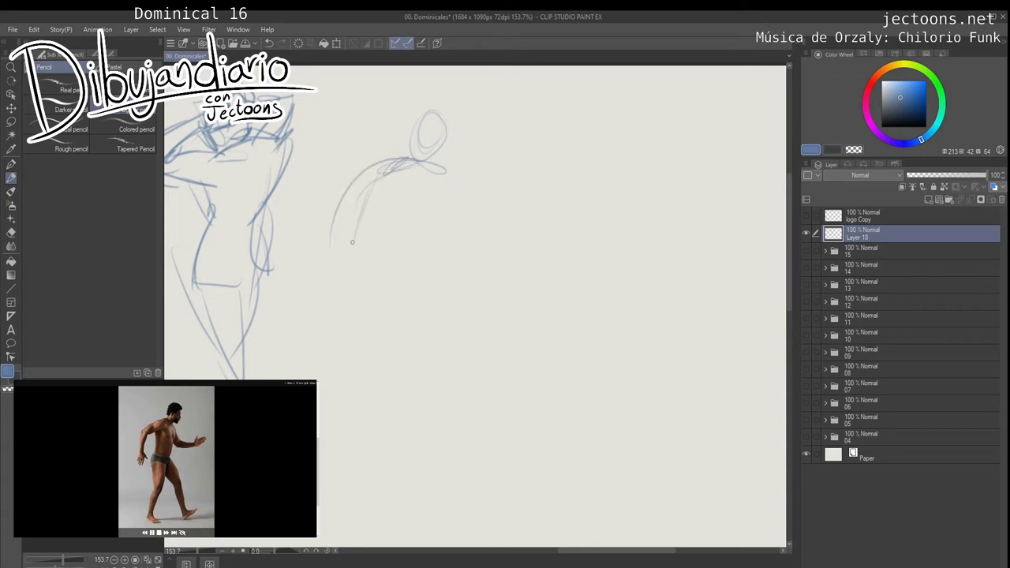
{"action": "mouse_move", "coordinate": [398, 178]}
{"action": "left_mouse_down"}
{"action": "mouse_move", "coordinate": [400, 276]}
{"action": "mouse_move", "coordinate": [394, 240]}
{"action": "left_mouse_up"}
{"action": "left_click_drag", "start_coordinate": [442, 188], "coordinate": [415, 293]}
{"action": "mouse_move", "coordinate": [431, 271]}
{"action": "left_mouse_down"}
{"action": "mouse_move", "coordinate": [389, 281]}
{"action": "mouse_move", "coordinate": [426, 283]}
{"action": "left_mouse_up"}
{"action": "mouse_move", "coordinate": [424, 272]}
{"action": "left_mouse_down"}
{"action": "mouse_move", "coordinate": [433, 181]}
{"action": "mouse_move", "coordinate": [417, 293]}
{"action": "left_mouse_up"}
{"action": "left_click_drag", "start_coordinate": [382, 200], "coordinate": [377, 238]}
Step: Sketch the sixth figure's forward arm, bent at the elbow with an open hand
{"action": "mouse_move", "coordinate": [458, 185]}
{"action": "left_mouse_down"}
{"action": "mouse_move", "coordinate": [476, 243]}
{"action": "mouse_move", "coordinate": [517, 216]}
{"action": "mouse_move", "coordinate": [456, 261]}
{"action": "mouse_move", "coordinate": [530, 213]}
{"action": "mouse_move", "coordinate": [525, 175]}
{"action": "mouse_move", "coordinate": [546, 184]}
{"action": "left_mouse_up"}
{"action": "mouse_move", "coordinate": [545, 182]}
{"action": "left_mouse_down"}
{"action": "mouse_move", "coordinate": [561, 174]}
{"action": "mouse_move", "coordinate": [533, 209]}
{"action": "left_mouse_up"}
{"action": "mouse_move", "coordinate": [554, 201]}
{"action": "left_mouse_down"}
{"action": "mouse_move", "coordinate": [528, 214]}
{"action": "mouse_move", "coordinate": [569, 180]}
{"action": "mouse_move", "coordinate": [557, 231]}
{"action": "left_mouse_up"}
{"action": "mouse_move", "coordinate": [467, 168]}
{"action": "left_mouse_down"}
{"action": "mouse_move", "coordinate": [452, 189]}
{"action": "mouse_move", "coordinate": [483, 186]}
{"action": "mouse_move", "coordinate": [470, 134]}
{"action": "mouse_move", "coordinate": [476, 178]}
{"action": "mouse_move", "coordinate": [446, 197]}
{"action": "mouse_move", "coordinate": [448, 154]}
{"action": "mouse_move", "coordinate": [425, 212]}
{"action": "mouse_move", "coordinate": [434, 223]}
{"action": "left_mouse_up"}
Step: Reinforce the sixth figure's torso contours and extend the line over the buttock
{"action": "left_click_drag", "start_coordinate": [418, 134], "coordinate": [439, 254]}
{"action": "left_click_drag", "start_coordinate": [430, 213], "coordinate": [404, 275]}
{"action": "mouse_move", "coordinate": [474, 142]}
{"action": "left_mouse_down"}
{"action": "mouse_move", "coordinate": [462, 253]}
{"action": "mouse_move", "coordinate": [405, 316]}
{"action": "left_mouse_up"}
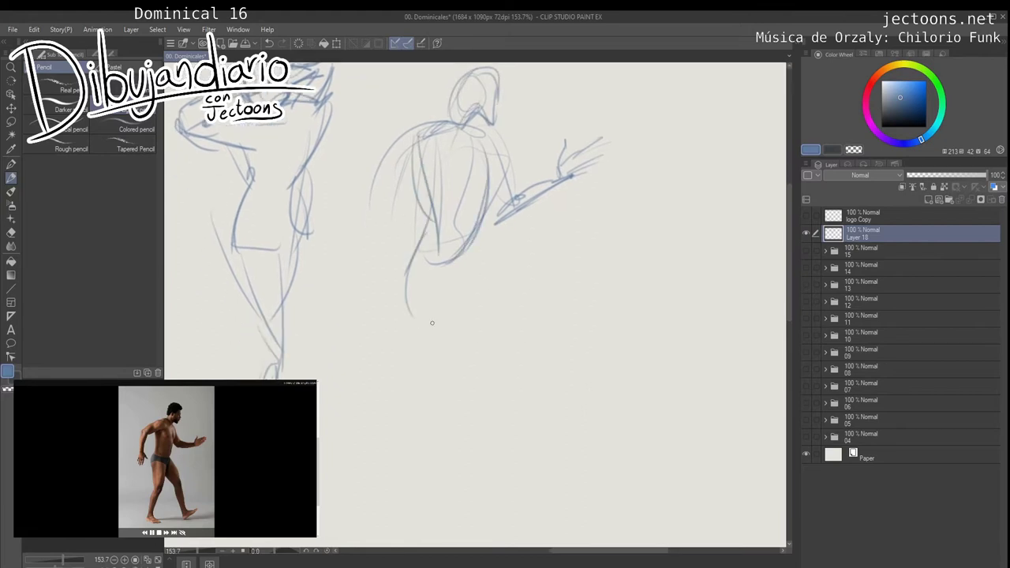
Step: Sketch the sixth figure's rear leg with thigh, calf and foot
{"action": "left_click_drag", "start_coordinate": [450, 264], "coordinate": [432, 360]}
{"action": "mouse_move", "coordinate": [407, 284]}
{"action": "left_mouse_down"}
{"action": "mouse_move", "coordinate": [420, 363]}
{"action": "mouse_move", "coordinate": [433, 367]}
{"action": "mouse_move", "coordinate": [406, 375]}
{"action": "mouse_move", "coordinate": [386, 412]}
{"action": "left_mouse_up"}
{"action": "left_click_drag", "start_coordinate": [433, 366], "coordinate": [380, 439]}
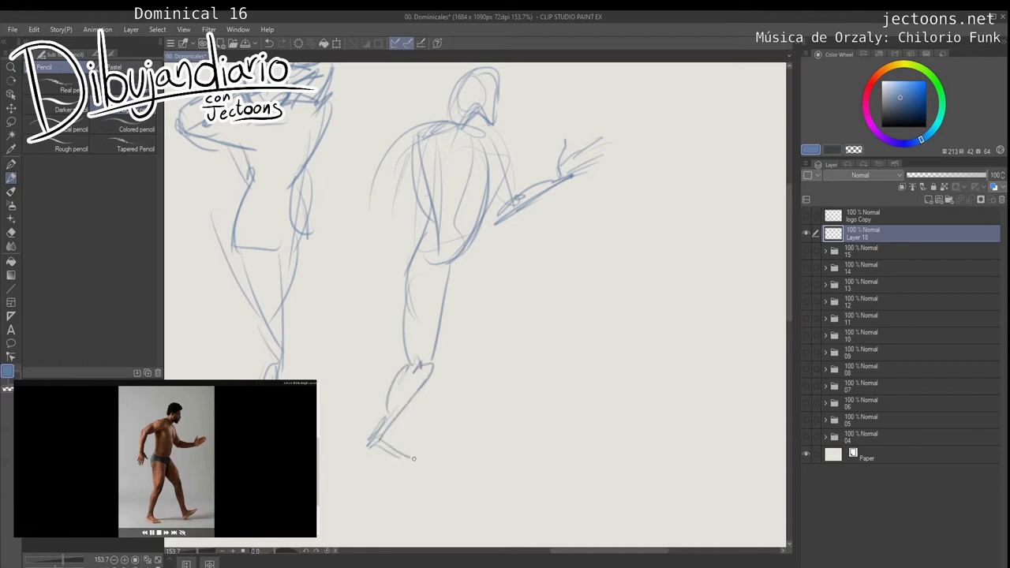
{"action": "left_click_drag", "start_coordinate": [381, 457], "coordinate": [420, 464]}
Step: Sketch the sixth figure's forward-stepping leg with knee, shin and raised foot
{"action": "left_click_drag", "start_coordinate": [448, 375], "coordinate": [332, 387]}
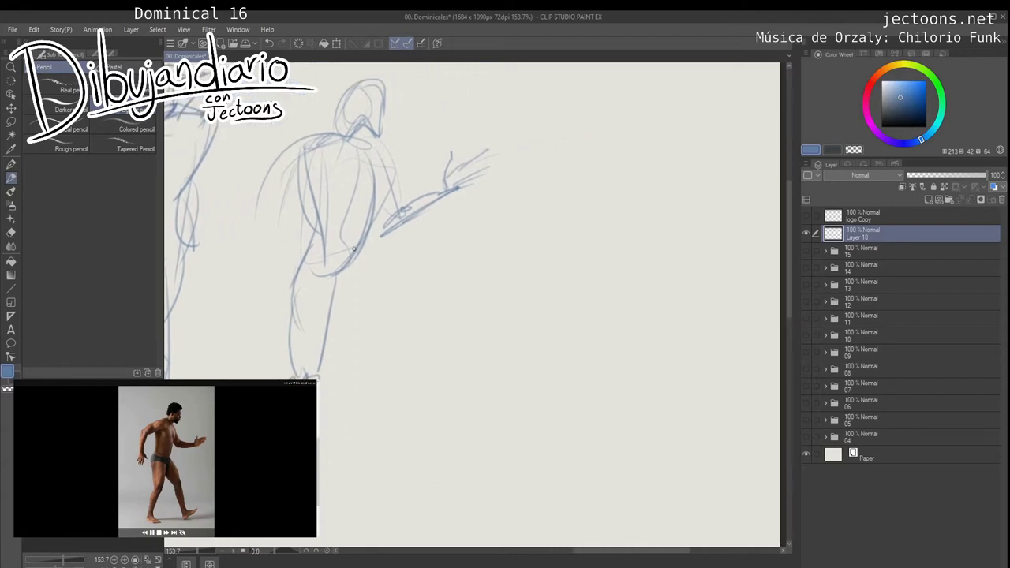
{"action": "mouse_move", "coordinate": [359, 295]}
{"action": "left_mouse_down"}
{"action": "mouse_move", "coordinate": [384, 345]}
{"action": "mouse_move", "coordinate": [408, 365]}
{"action": "left_mouse_up"}
{"action": "left_click_drag", "start_coordinate": [401, 287], "coordinate": [416, 396]}
{"action": "mouse_move", "coordinate": [413, 339]}
{"action": "left_mouse_down"}
{"action": "mouse_move", "coordinate": [418, 457]}
{"action": "mouse_move", "coordinate": [462, 434]}
{"action": "left_mouse_up"}
{"action": "left_click_drag", "start_coordinate": [419, 474], "coordinate": [461, 442]}
Step: Sketch the sixth figure's rear arm and forearm hanging behind the torso
{"action": "left_click_drag", "start_coordinate": [344, 259], "coordinate": [387, 330]}
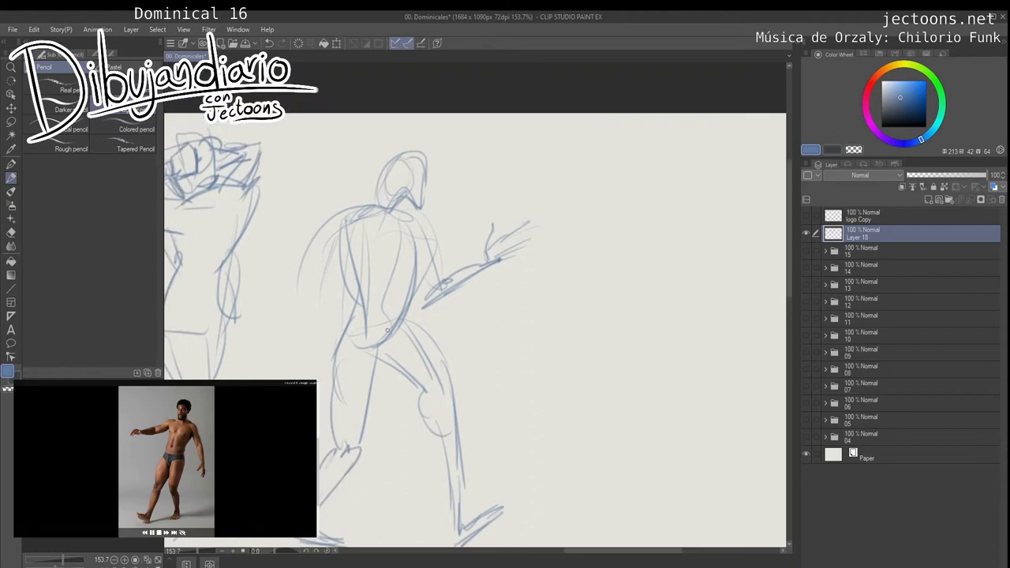
{"action": "mouse_move", "coordinate": [351, 216]}
{"action": "left_mouse_down"}
{"action": "mouse_move", "coordinate": [325, 241]}
{"action": "mouse_move", "coordinate": [318, 281]}
{"action": "left_mouse_up"}
{"action": "left_click_drag", "start_coordinate": [345, 236], "coordinate": [315, 285]}
{"action": "mouse_move", "coordinate": [315, 289]}
{"action": "left_mouse_down"}
{"action": "mouse_move", "coordinate": [293, 354]}
{"action": "mouse_move", "coordinate": [306, 347]}
{"action": "left_mouse_up"}
{"action": "left_click_drag", "start_coordinate": [307, 304], "coordinate": [300, 361]}
Step: Sketch the head, shoulders and tapering torso of the seventh pose, a man stepping with one arm outstretched
{"action": "mouse_move", "coordinate": [505, 339]}
{"action": "left_mouse_down"}
{"action": "mouse_move", "coordinate": [517, 331]}
{"action": "mouse_move", "coordinate": [292, 310]}
{"action": "mouse_move", "coordinate": [275, 317]}
{"action": "left_mouse_up"}
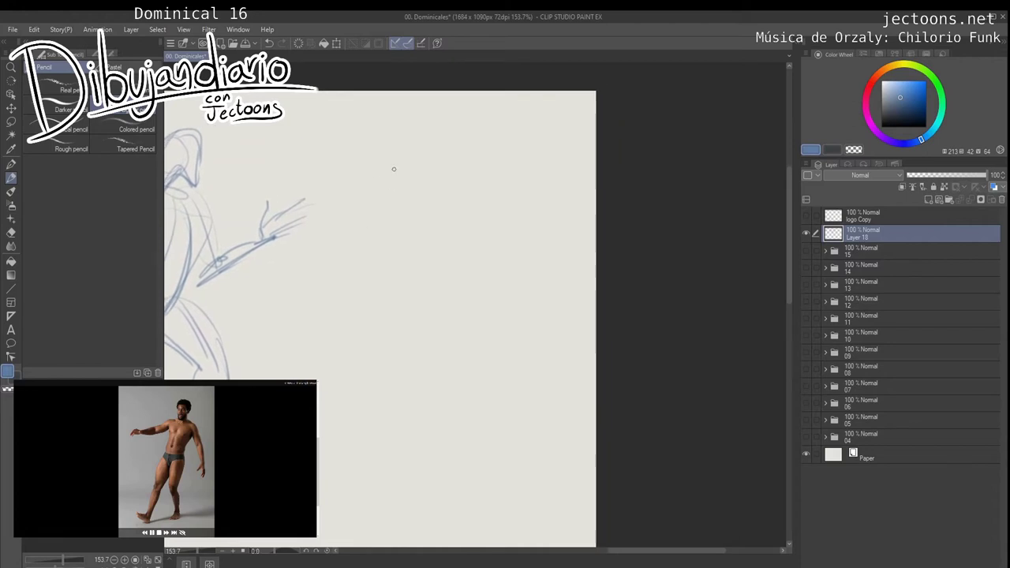
{"action": "mouse_move", "coordinate": [449, 156]}
{"action": "left_mouse_down"}
{"action": "mouse_move", "coordinate": [432, 170]}
{"action": "mouse_move", "coordinate": [392, 166]}
{"action": "mouse_move", "coordinate": [351, 213]}
{"action": "mouse_move", "coordinate": [392, 260]}
{"action": "left_mouse_up"}
{"action": "left_click_drag", "start_coordinate": [474, 203], "coordinate": [423, 269]}
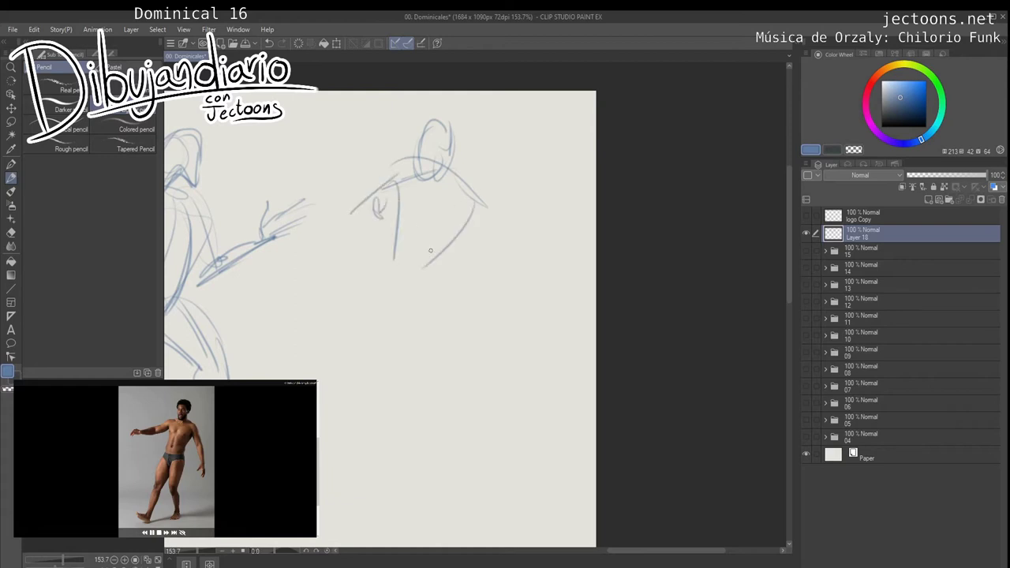
{"action": "left_click_drag", "start_coordinate": [457, 227], "coordinate": [395, 273]}
Step: Sketch the seventh figure's waist, hips and outer thigh line beneath the torso
{"action": "mouse_move", "coordinate": [414, 251]}
{"action": "left_mouse_down"}
{"action": "mouse_move", "coordinate": [390, 245]}
{"action": "mouse_move", "coordinate": [402, 302]}
{"action": "mouse_move", "coordinate": [369, 320]}
{"action": "left_mouse_up"}
{"action": "left_click_drag", "start_coordinate": [427, 282], "coordinate": [388, 341]}
{"action": "left_click_drag", "start_coordinate": [376, 273], "coordinate": [349, 346]}
{"action": "left_click_drag", "start_coordinate": [378, 250], "coordinate": [328, 357]}
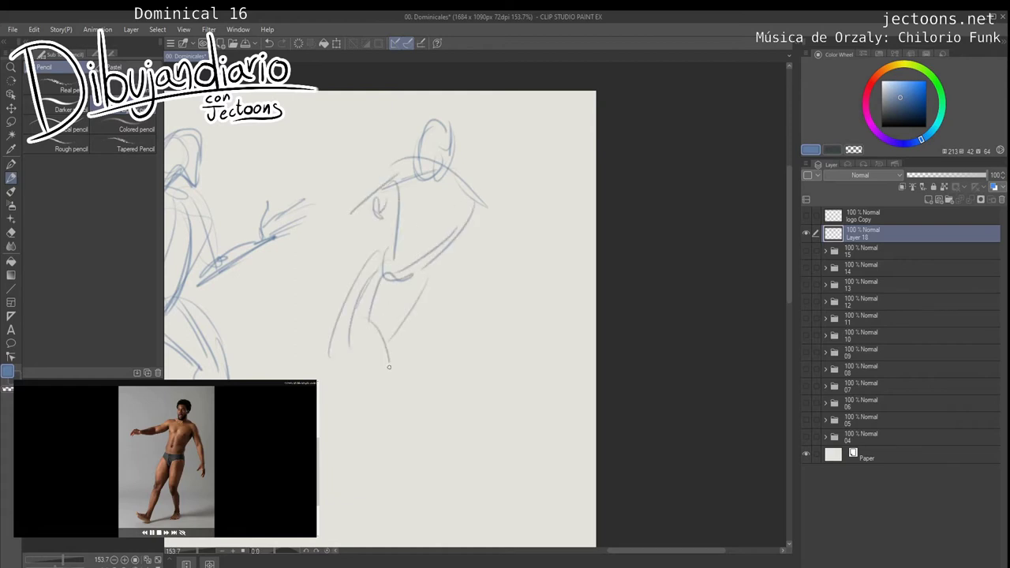
{"action": "left_click_drag", "start_coordinate": [394, 317], "coordinate": [453, 249]}
{"action": "left_click_drag", "start_coordinate": [463, 202], "coordinate": [434, 306]}
{"action": "left_click_drag", "start_coordinate": [410, 340], "coordinate": [431, 246]}
{"action": "left_click_drag", "start_coordinate": [386, 224], "coordinate": [410, 275]}
{"action": "left_click_drag", "start_coordinate": [371, 203], "coordinate": [360, 298]}
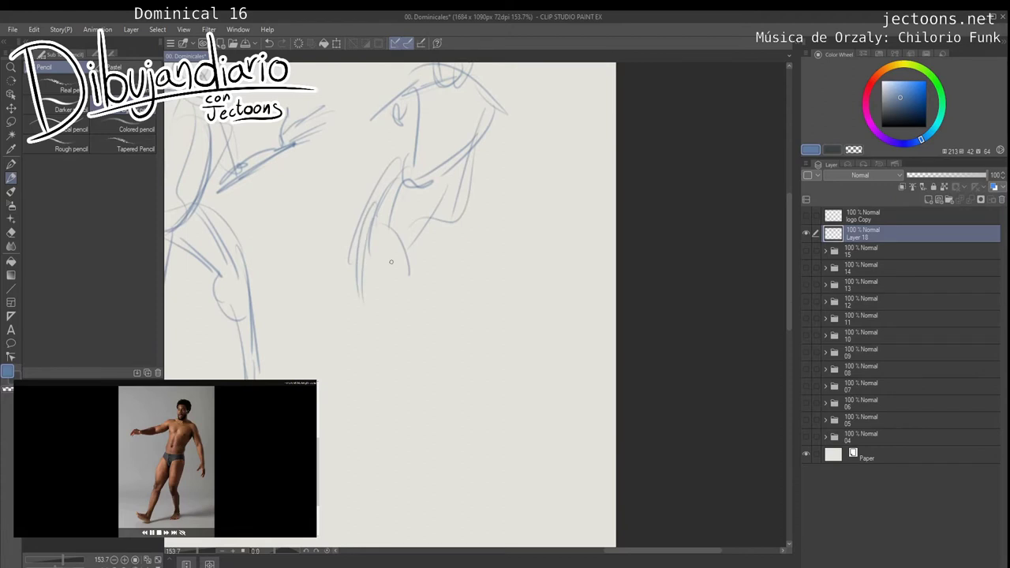
Step: Sketch the seventh figure's extended forward leg with thigh, knee, shin and foot
{"action": "left_click_drag", "start_coordinate": [405, 230], "coordinate": [376, 320]}
{"action": "mouse_move", "coordinate": [375, 262]}
{"action": "left_mouse_down"}
{"action": "mouse_move", "coordinate": [365, 286]}
{"action": "mouse_move", "coordinate": [347, 347]}
{"action": "left_mouse_up"}
{"action": "left_click_drag", "start_coordinate": [382, 309], "coordinate": [345, 405]}
{"action": "left_click_drag", "start_coordinate": [356, 348], "coordinate": [332, 407]}
{"action": "left_click_drag", "start_coordinate": [341, 372], "coordinate": [336, 430]}
{"action": "left_click_drag", "start_coordinate": [364, 355], "coordinate": [331, 432]}
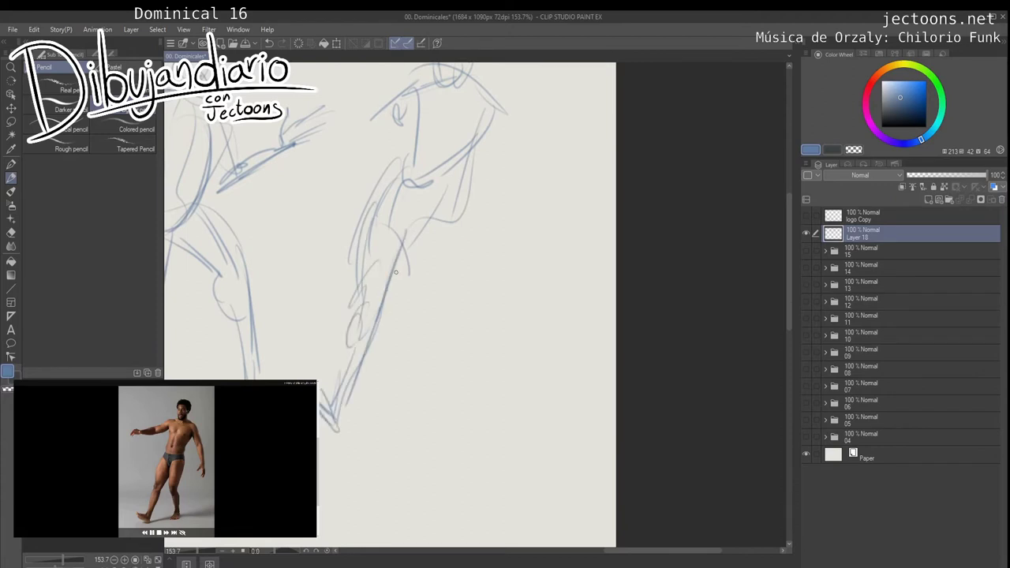
{"action": "left_click_drag", "start_coordinate": [396, 272], "coordinate": [357, 311]}
Step: Sketch the seventh figure's supporting leg with thigh, calf and foot
{"action": "mouse_move", "coordinate": [387, 227]}
{"action": "left_mouse_down"}
{"action": "mouse_move", "coordinate": [385, 253]}
{"action": "mouse_move", "coordinate": [417, 248]}
{"action": "mouse_move", "coordinate": [399, 322]}
{"action": "left_mouse_up"}
{"action": "left_click_drag", "start_coordinate": [375, 271], "coordinate": [394, 334]}
{"action": "left_click_drag", "start_coordinate": [431, 230], "coordinate": [409, 333]}
{"action": "mouse_move", "coordinate": [411, 298]}
{"action": "left_mouse_down"}
{"action": "mouse_move", "coordinate": [401, 334]}
{"action": "mouse_move", "coordinate": [421, 386]}
{"action": "left_mouse_up"}
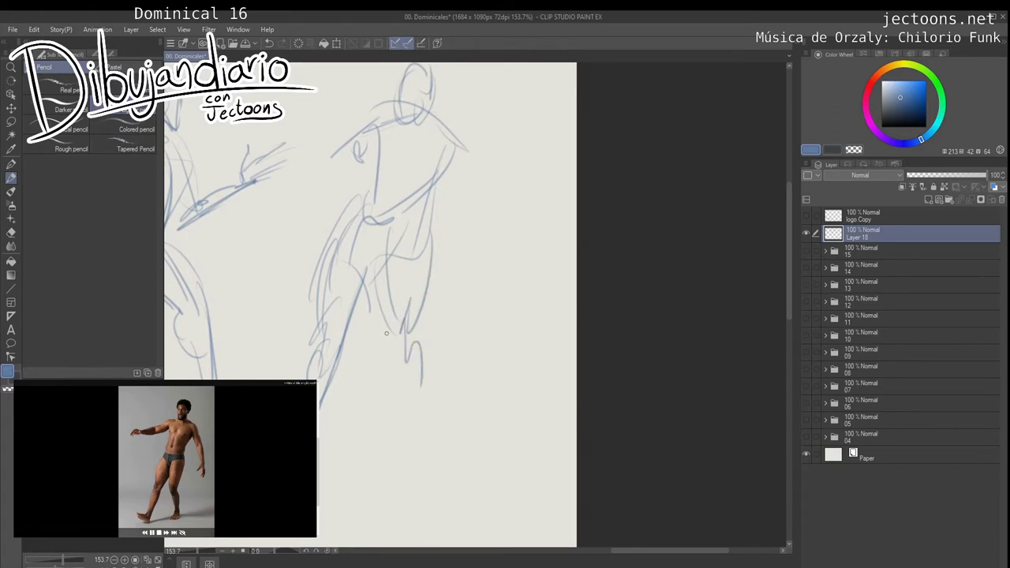
{"action": "left_click_drag", "start_coordinate": [386, 333], "coordinate": [429, 403]}
{"action": "left_click_drag", "start_coordinate": [418, 318], "coordinate": [443, 399]}
{"action": "mouse_move", "coordinate": [424, 384]}
{"action": "left_mouse_down"}
{"action": "mouse_move", "coordinate": [435, 414]}
{"action": "mouse_move", "coordinate": [396, 452]}
{"action": "left_mouse_up"}
{"action": "mouse_move", "coordinate": [410, 440]}
{"action": "left_mouse_down"}
{"action": "mouse_move", "coordinate": [426, 459]}
{"action": "mouse_move", "coordinate": [433, 417]}
{"action": "left_mouse_up"}
{"action": "left_click_drag", "start_coordinate": [440, 332], "coordinate": [432, 386]}
Step: Sketch the seventh figure's lowered arm and its outstretched arm
{"action": "left_click_drag", "start_coordinate": [440, 202], "coordinate": [464, 264]}
{"action": "left_click_drag", "start_coordinate": [449, 196], "coordinate": [478, 277]}
{"action": "left_click_drag", "start_coordinate": [487, 267], "coordinate": [489, 319]}
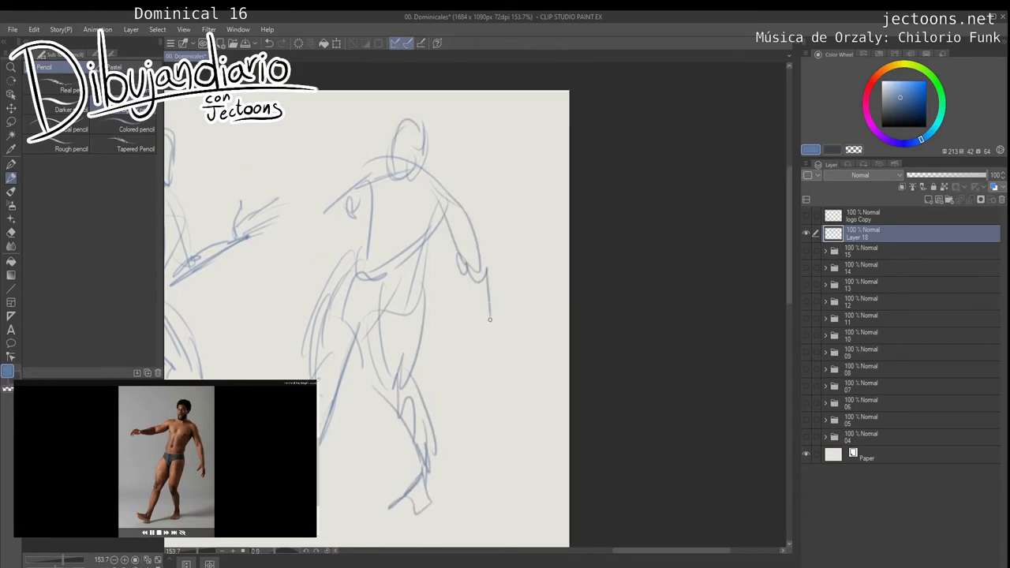
{"action": "left_click_drag", "start_coordinate": [347, 221], "coordinate": [386, 268]}
{"action": "left_click_drag", "start_coordinate": [404, 218], "coordinate": [343, 278]}
{"action": "left_click_drag", "start_coordinate": [400, 244], "coordinate": [348, 286]}
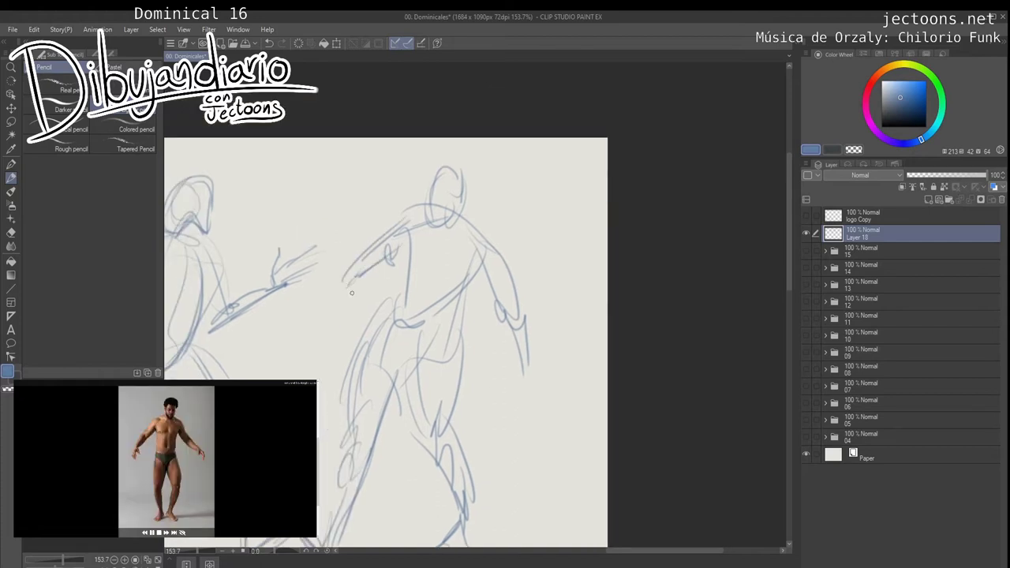
{"action": "left_click_drag", "start_coordinate": [407, 355], "coordinate": [325, 359]}
{"action": "left_click_drag", "start_coordinate": [347, 370], "coordinate": [404, 336]}
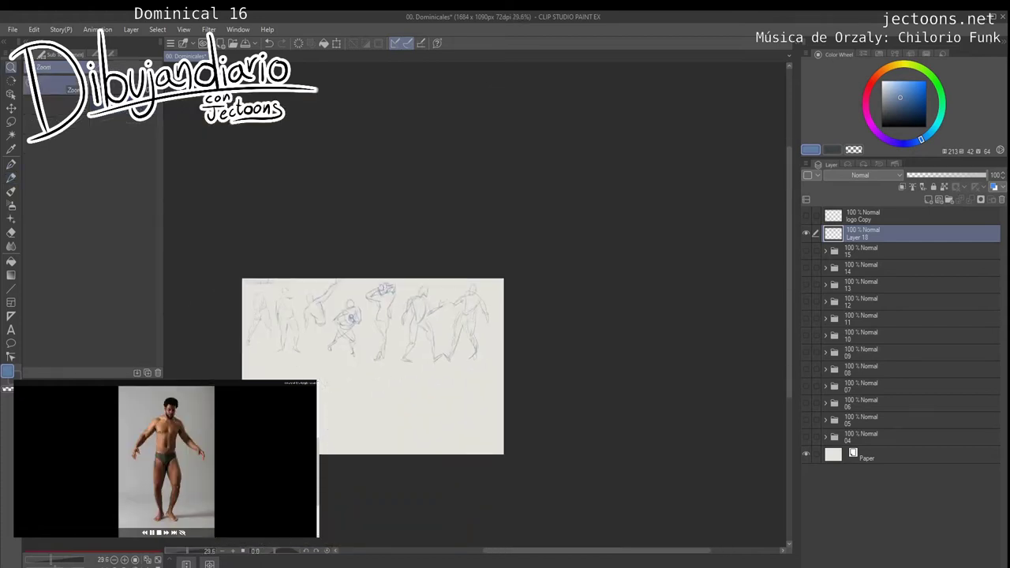
Step: Lasso all seven figures, scale them down, reposition them along the canvas's upper edge and deselect
{"action": "key", "text": "m"}
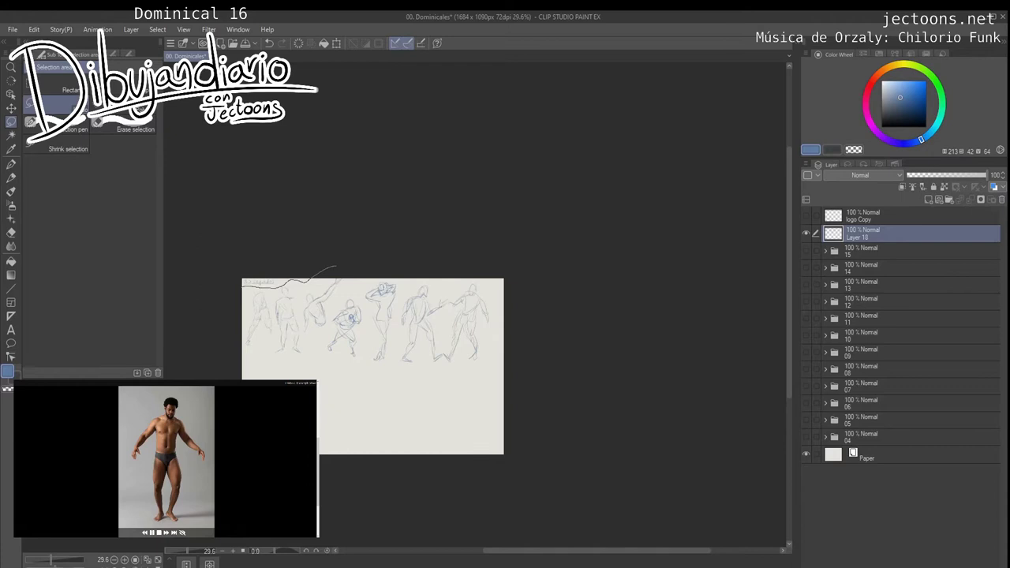
{"action": "mouse_move", "coordinate": [335, 266]}
{"action": "left_mouse_down"}
{"action": "mouse_move", "coordinate": [217, 316]}
{"action": "mouse_move", "coordinate": [236, 283]}
{"action": "left_mouse_up"}
{"action": "key", "text": "ctrl+t"}
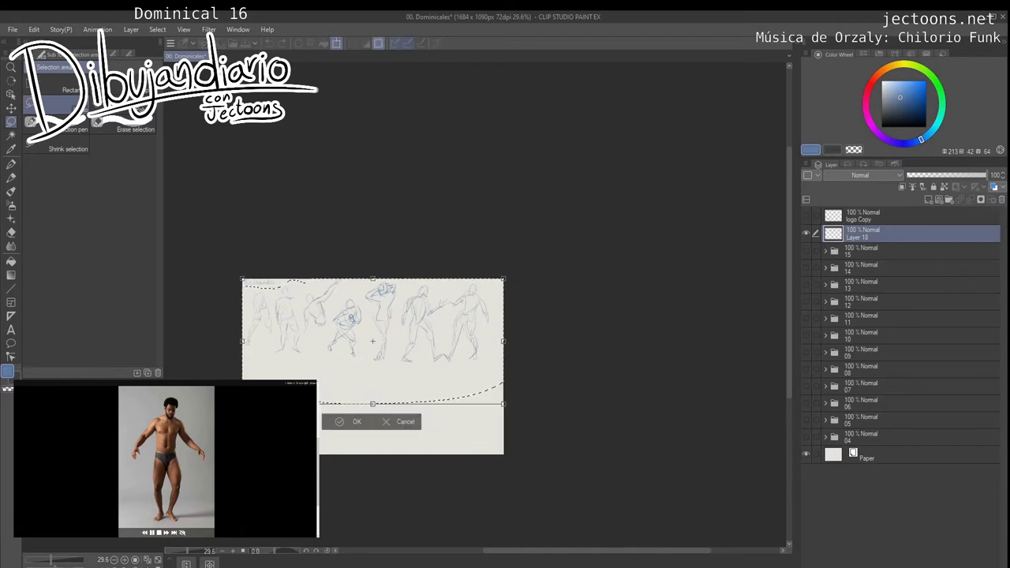
{"action": "left_click_drag", "start_coordinate": [503, 278], "coordinate": [347, 354]}
{"action": "mouse_move", "coordinate": [295, 378]}
{"action": "left_mouse_down"}
{"action": "mouse_move", "coordinate": [295, 306]}
{"action": "mouse_move", "coordinate": [448, 317]}
{"action": "left_mouse_up"}
{"action": "key", "text": "Return"}
{"action": "key", "text": "ctrl+d"}
Step: Sketch the head and shoulder line of the eighth pose, a standing man with both arms held out, beside the seventh
{"action": "key", "text": "ctrl+space"}
{"action": "left_click_drag", "start_coordinate": [448, 316], "coordinate": [479, 340]}
{"action": "key", "text": "p"}
{"action": "left_click_drag", "start_coordinate": [363, 216], "coordinate": [317, 215]}
{"action": "key", "text": "ctrl+space"}
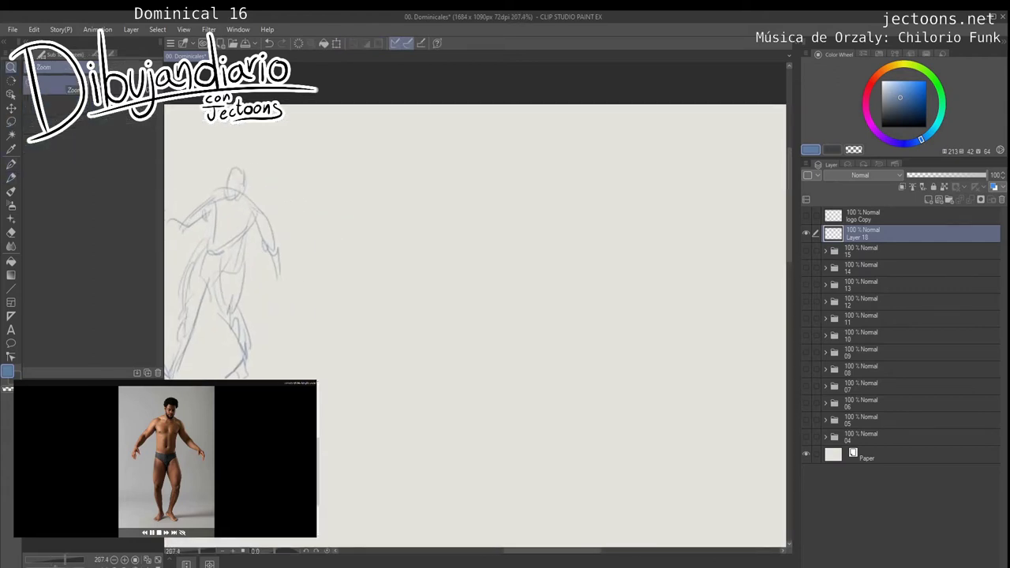
{"action": "key", "text": "p"}
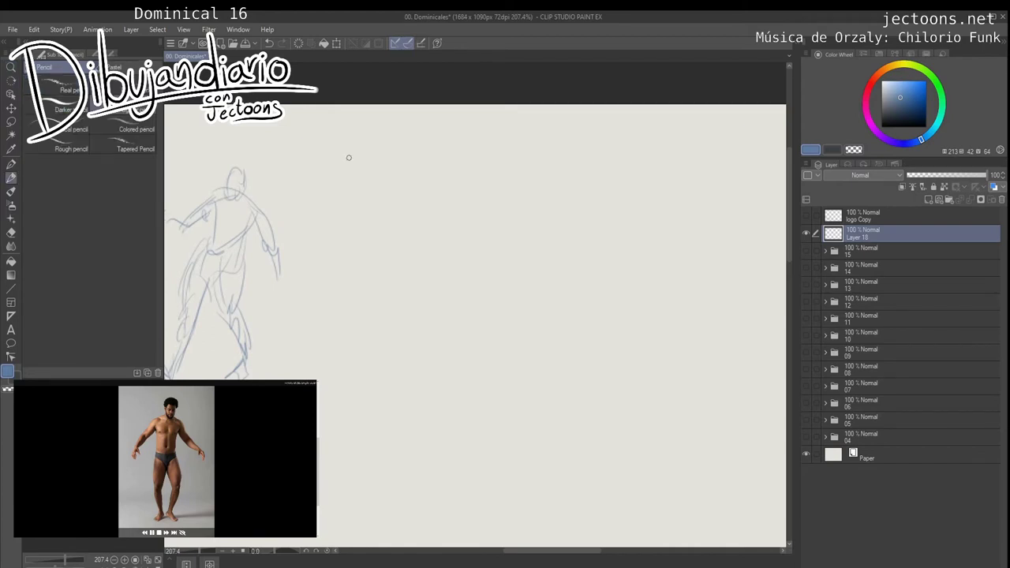
{"action": "left_click_drag", "start_coordinate": [365, 155], "coordinate": [347, 136]}
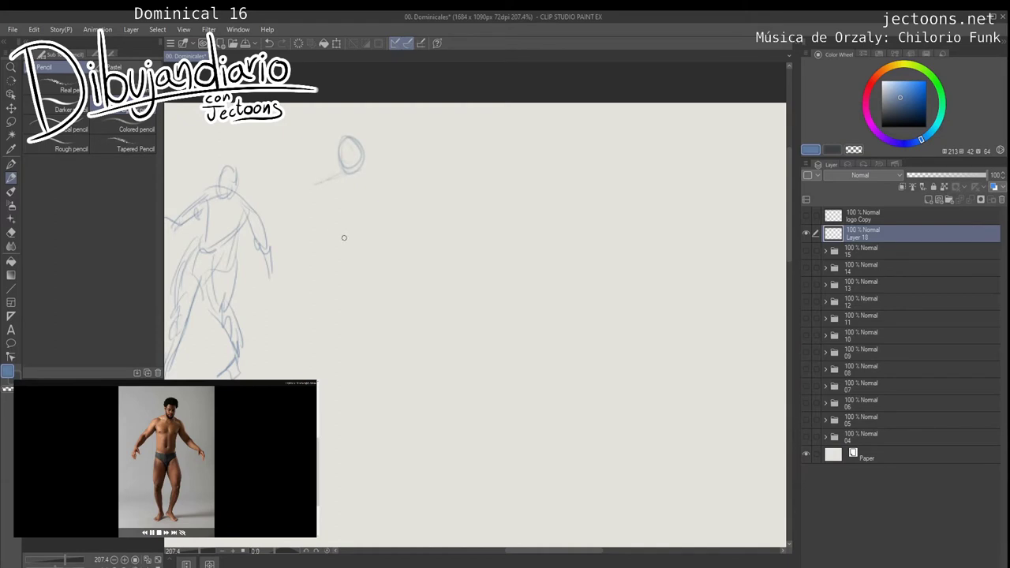
{"action": "left_click_drag", "start_coordinate": [322, 183], "coordinate": [370, 187]}
{"action": "mouse_move", "coordinate": [321, 180]}
{"action": "left_mouse_down"}
{"action": "mouse_move", "coordinate": [299, 195]}
{"action": "mouse_move", "coordinate": [308, 224]}
{"action": "left_mouse_up"}
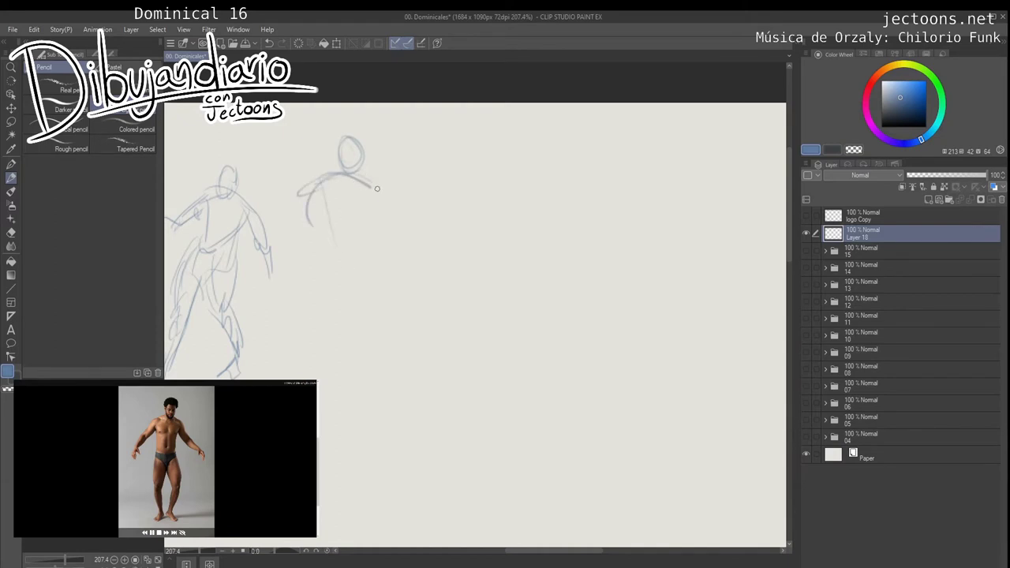
Step: Sketch the eighth figure's torso sides and both arms reaching outward and down
{"action": "left_click_drag", "start_coordinate": [380, 186], "coordinate": [355, 233]}
{"action": "left_click_drag", "start_coordinate": [369, 195], "coordinate": [351, 252]}
{"action": "mouse_move", "coordinate": [311, 202]}
{"action": "left_mouse_down"}
{"action": "mouse_move", "coordinate": [322, 258]}
{"action": "mouse_move", "coordinate": [320, 214]}
{"action": "mouse_move", "coordinate": [280, 237]}
{"action": "mouse_move", "coordinate": [290, 265]}
{"action": "left_mouse_up"}
{"action": "mouse_move", "coordinate": [368, 195]}
{"action": "left_mouse_down"}
{"action": "mouse_move", "coordinate": [384, 230]}
{"action": "mouse_move", "coordinate": [445, 263]}
{"action": "left_mouse_up"}
{"action": "left_click_drag", "start_coordinate": [346, 278], "coordinate": [360, 245]}
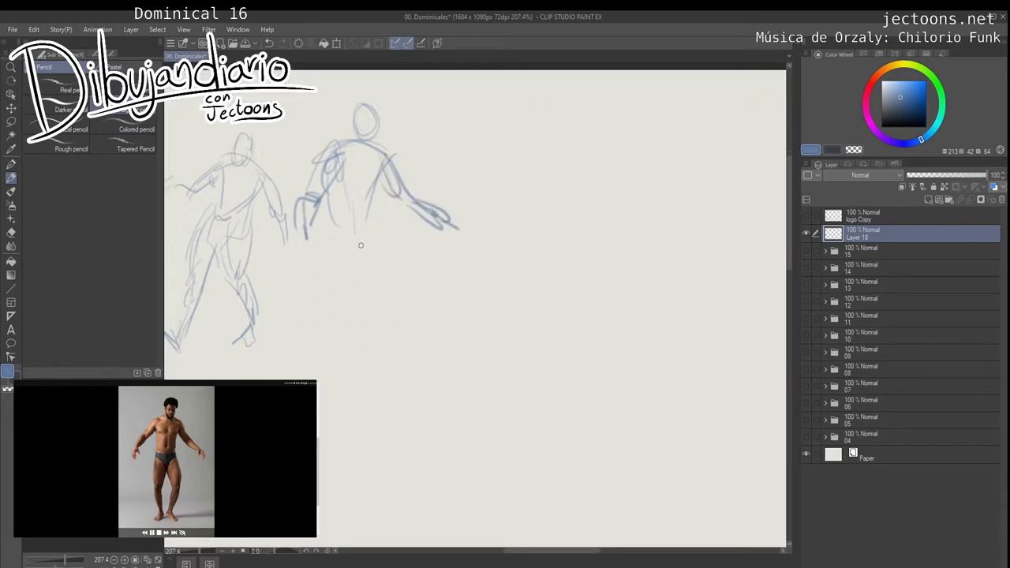
Step: Sketch the eighth figure's pelvis and the outer contour of one leg
{"action": "left_click_drag", "start_coordinate": [381, 197], "coordinate": [366, 260]}
{"action": "mouse_move", "coordinate": [371, 201]}
{"action": "left_mouse_down"}
{"action": "mouse_move", "coordinate": [371, 250]}
{"action": "mouse_move", "coordinate": [312, 293]}
{"action": "mouse_move", "coordinate": [318, 323]}
{"action": "left_mouse_up"}
{"action": "left_click_drag", "start_coordinate": [319, 262], "coordinate": [316, 338]}
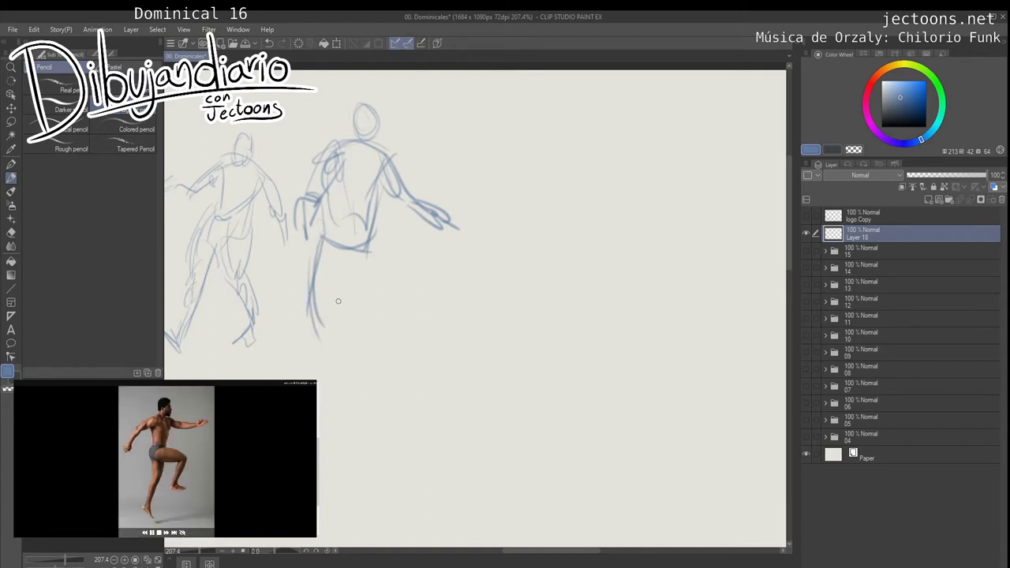
Step: Sketch the head, rear arm and torso of the ninth pose, a leaping man seen from the side
{"action": "mouse_move", "coordinate": [536, 173]}
{"action": "left_mouse_down"}
{"action": "mouse_move", "coordinate": [465, 158]}
{"action": "mouse_move", "coordinate": [346, 183]}
{"action": "mouse_move", "coordinate": [405, 168]}
{"action": "left_mouse_up"}
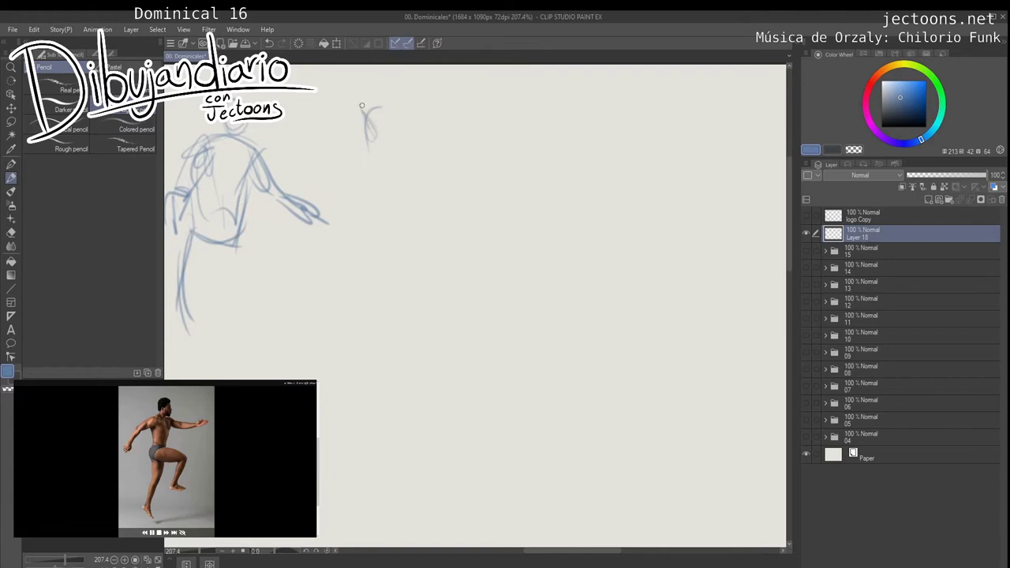
{"action": "mouse_move", "coordinate": [361, 105]}
{"action": "left_mouse_down"}
{"action": "mouse_move", "coordinate": [393, 129]}
{"action": "mouse_move", "coordinate": [381, 118]}
{"action": "left_mouse_up"}
{"action": "mouse_move", "coordinate": [358, 147]}
{"action": "left_mouse_down"}
{"action": "mouse_move", "coordinate": [295, 188]}
{"action": "mouse_move", "coordinate": [274, 248]}
{"action": "left_mouse_up"}
{"action": "mouse_move", "coordinate": [312, 184]}
{"action": "left_mouse_down"}
{"action": "mouse_move", "coordinate": [276, 245]}
{"action": "mouse_move", "coordinate": [364, 175]}
{"action": "mouse_move", "coordinate": [382, 238]}
{"action": "left_mouse_up"}
{"action": "left_click_drag", "start_coordinate": [404, 170], "coordinate": [373, 262]}
{"action": "mouse_move", "coordinate": [360, 221]}
{"action": "left_mouse_down"}
{"action": "mouse_move", "coordinate": [337, 254]}
{"action": "mouse_move", "coordinate": [344, 314]}
{"action": "left_mouse_up"}
Step: Sketch the ninth figure's raised front leg with bent knee, shin and foot
{"action": "left_click_drag", "start_coordinate": [350, 261], "coordinate": [428, 270]}
{"action": "left_click_drag", "start_coordinate": [326, 297], "coordinate": [444, 279]}
{"action": "left_click_drag", "start_coordinate": [346, 295], "coordinate": [434, 280]}
{"action": "left_click_drag", "start_coordinate": [379, 260], "coordinate": [442, 269]}
{"action": "mouse_move", "coordinate": [407, 266]}
{"action": "left_mouse_down"}
{"action": "mouse_move", "coordinate": [477, 293]}
{"action": "mouse_move", "coordinate": [437, 347]}
{"action": "left_mouse_up"}
{"action": "mouse_move", "coordinate": [467, 290]}
{"action": "left_mouse_down"}
{"action": "mouse_move", "coordinate": [436, 347]}
{"action": "mouse_move", "coordinate": [489, 353]}
{"action": "left_mouse_up"}
{"action": "left_click_drag", "start_coordinate": [425, 351], "coordinate": [475, 355]}
Step: Sketch the ninth figure's straight rear leg with thigh, calf and pointed foot
{"action": "mouse_move", "coordinate": [386, 245]}
{"action": "left_mouse_down"}
{"action": "mouse_move", "coordinate": [416, 226]}
{"action": "mouse_move", "coordinate": [362, 348]}
{"action": "left_mouse_up"}
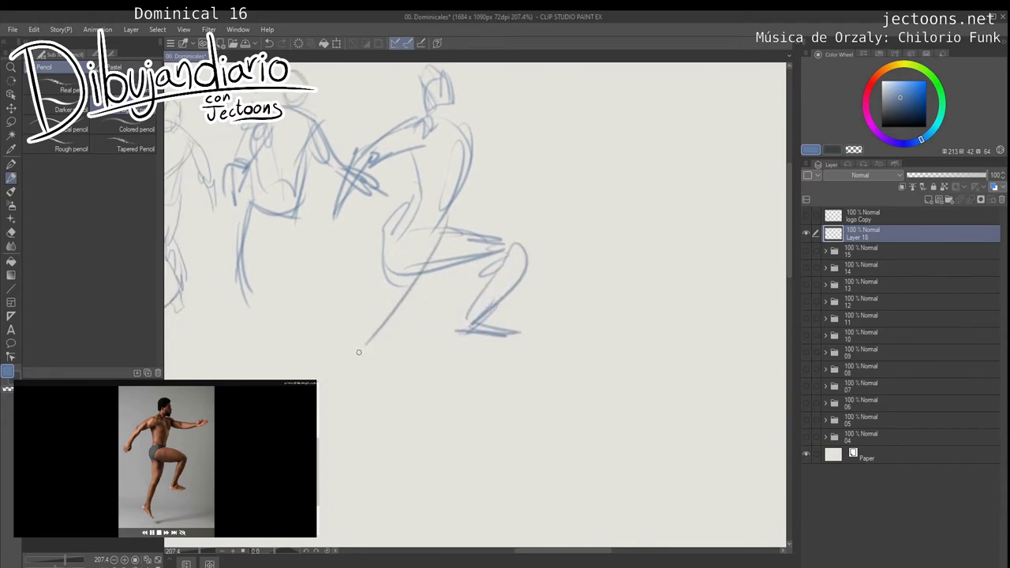
{"action": "left_click_drag", "start_coordinate": [435, 263], "coordinate": [349, 348]}
{"action": "left_click_drag", "start_coordinate": [390, 256], "coordinate": [335, 358]}
{"action": "left_click_drag", "start_coordinate": [376, 323], "coordinate": [326, 391]}
{"action": "mouse_move", "coordinate": [361, 355]}
{"action": "left_mouse_down"}
{"action": "mouse_move", "coordinate": [320, 406]}
{"action": "mouse_move", "coordinate": [322, 450]}
{"action": "left_mouse_up"}
{"action": "left_click_drag", "start_coordinate": [320, 399], "coordinate": [321, 438]}
Step: Sketch the ninth figure's arm stretched forward with its hand
{"action": "left_click_drag", "start_coordinate": [449, 189], "coordinate": [320, 335]}
{"action": "left_click_drag", "start_coordinate": [315, 254], "coordinate": [413, 277]}
{"action": "mouse_move", "coordinate": [331, 292]}
{"action": "left_mouse_down"}
{"action": "mouse_move", "coordinate": [370, 310]}
{"action": "mouse_move", "coordinate": [436, 282]}
{"action": "left_mouse_up"}
{"action": "left_click_drag", "start_coordinate": [361, 313], "coordinate": [485, 258]}
{"action": "left_click_drag", "start_coordinate": [418, 285], "coordinate": [481, 264]}
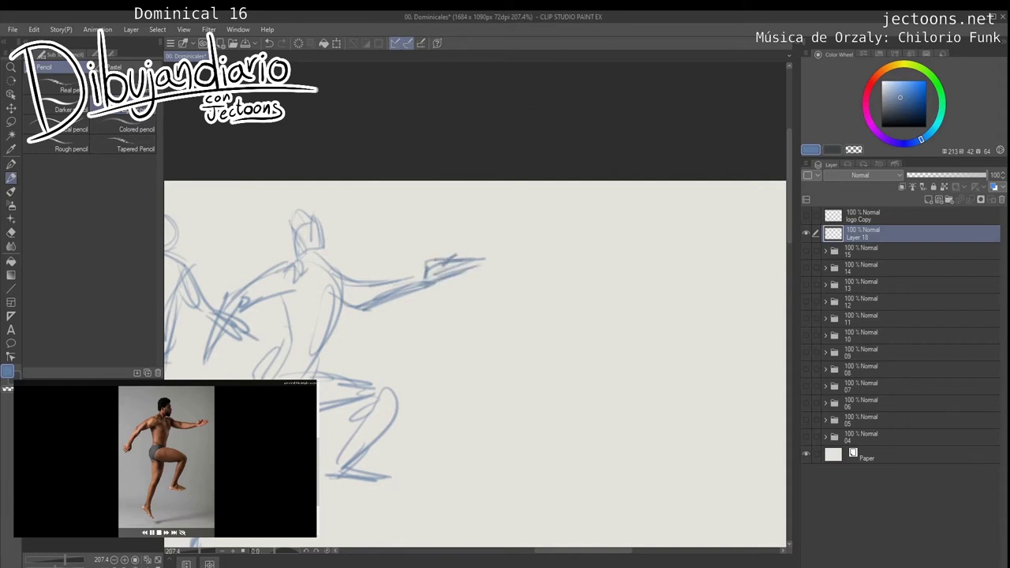
Step: Add the ninth figure's rear hand and redraw its head larger
{"action": "mouse_move", "coordinate": [268, 340]}
{"action": "left_mouse_down"}
{"action": "mouse_move", "coordinate": [347, 293]}
{"action": "mouse_move", "coordinate": [290, 331]}
{"action": "left_mouse_up"}
{"action": "mouse_move", "coordinate": [287, 298]}
{"action": "left_mouse_down"}
{"action": "mouse_move", "coordinate": [280, 355]}
{"action": "mouse_move", "coordinate": [298, 316]}
{"action": "mouse_move", "coordinate": [293, 335]}
{"action": "left_mouse_up"}
{"action": "left_click_drag", "start_coordinate": [332, 316], "coordinate": [306, 341]}
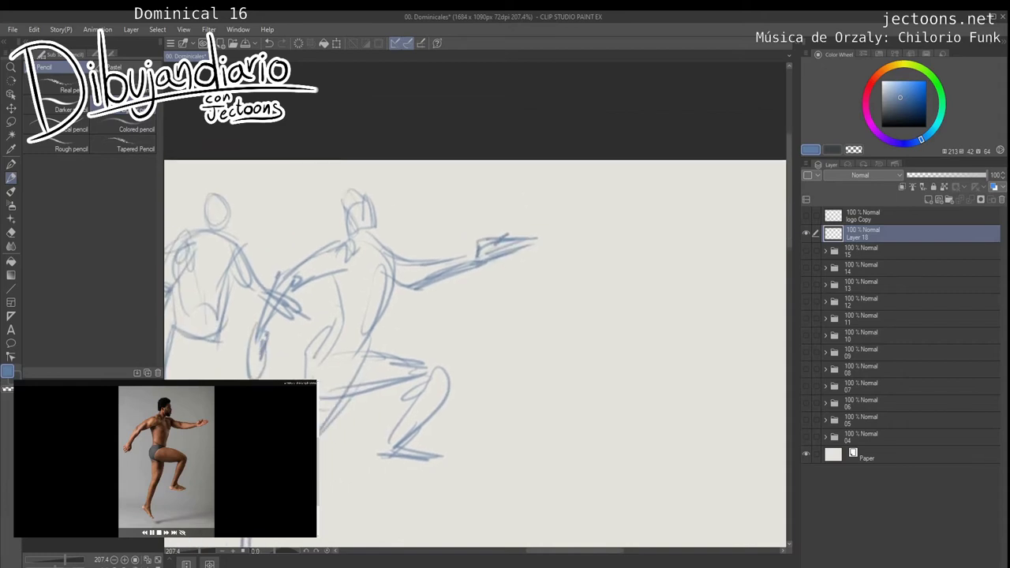
{"action": "mouse_move", "coordinate": [347, 207]}
{"action": "left_mouse_down"}
{"action": "mouse_move", "coordinate": [340, 249]}
{"action": "mouse_move", "coordinate": [336, 190]}
{"action": "left_mouse_up"}
{"action": "mouse_move", "coordinate": [339, 193]}
{"action": "left_mouse_down"}
{"action": "mouse_move", "coordinate": [379, 180]}
{"action": "mouse_move", "coordinate": [377, 232]}
{"action": "left_mouse_up"}
{"action": "left_click_drag", "start_coordinate": [358, 221], "coordinate": [377, 239]}
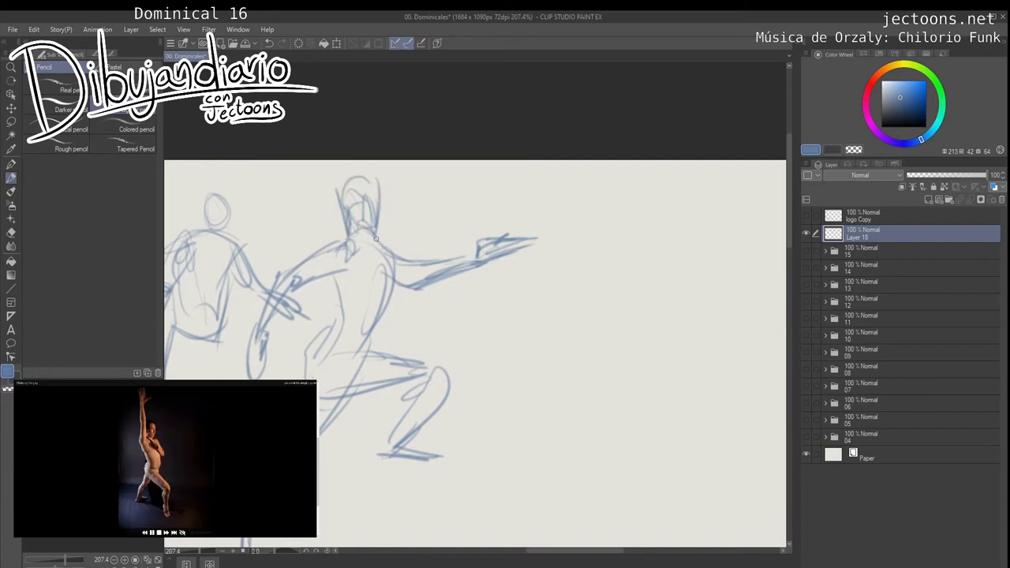
Step: Sketch the raised arm, curved torso and hips of the tenth pose, a lunging man, beside the ninth figure
{"action": "mouse_move", "coordinate": [587, 336]}
{"action": "left_mouse_down"}
{"action": "mouse_move", "coordinate": [490, 285]}
{"action": "mouse_move", "coordinate": [405, 260]}
{"action": "mouse_move", "coordinate": [340, 275]}
{"action": "mouse_move", "coordinate": [337, 120]}
{"action": "mouse_move", "coordinate": [395, 312]}
{"action": "left_mouse_up"}
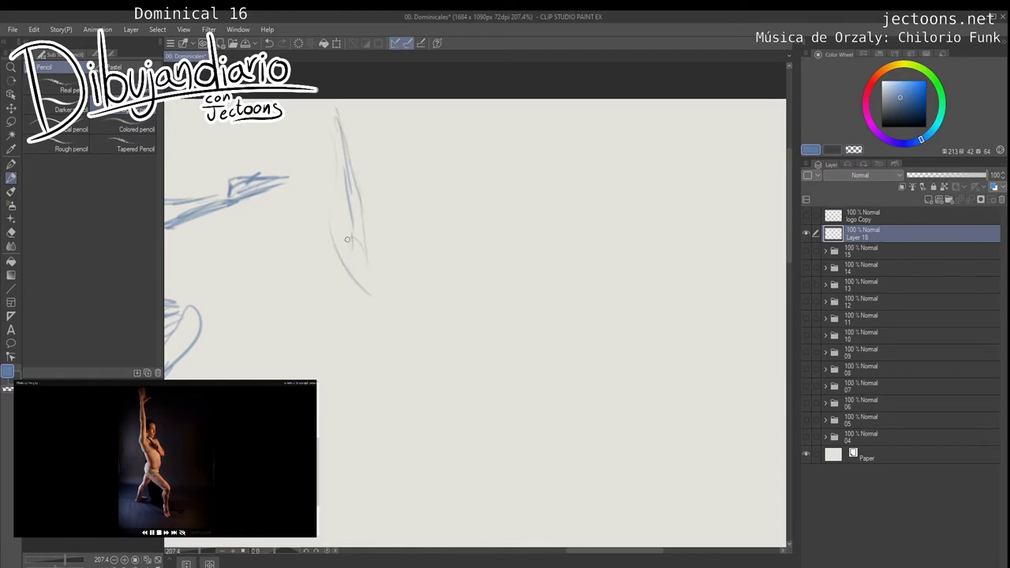
{"action": "left_click_drag", "start_coordinate": [347, 239], "coordinate": [399, 314]}
{"action": "mouse_move", "coordinate": [400, 236]}
{"action": "left_mouse_down"}
{"action": "mouse_move", "coordinate": [442, 330]}
{"action": "mouse_move", "coordinate": [450, 312]}
{"action": "left_mouse_up"}
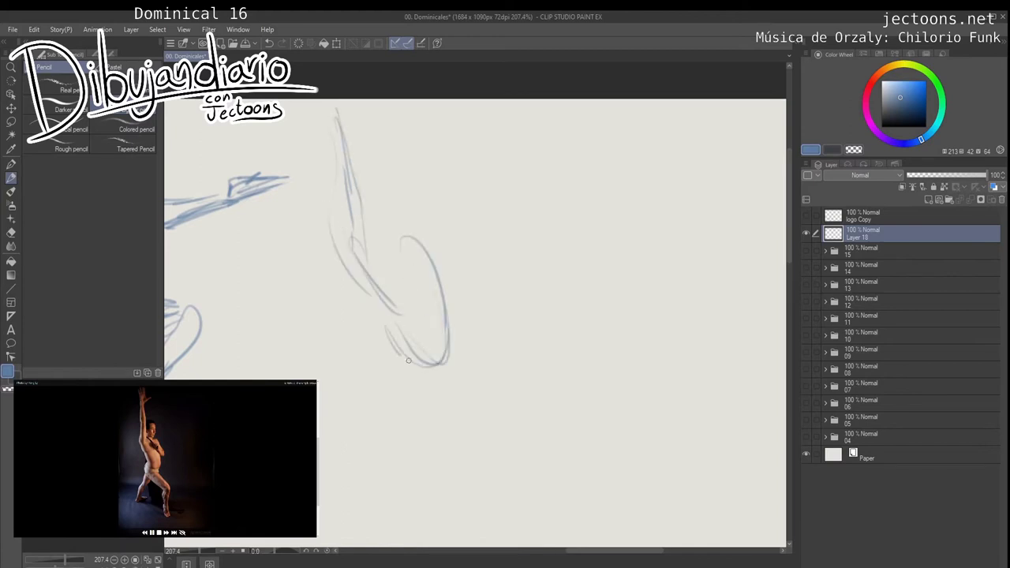
{"action": "left_click_drag", "start_coordinate": [386, 327], "coordinate": [442, 272]}
{"action": "mouse_move", "coordinate": [401, 313]}
{"action": "left_mouse_down"}
{"action": "mouse_move", "coordinate": [372, 347]}
{"action": "mouse_move", "coordinate": [371, 370]}
{"action": "left_mouse_up"}
{"action": "left_click_drag", "start_coordinate": [375, 335], "coordinate": [420, 365]}
Step: Sketch the tenth figure's front thigh and knee, and build up its head, raised arm and hand on the chest
{"action": "mouse_move", "coordinate": [359, 351]}
{"action": "left_mouse_down"}
{"action": "mouse_move", "coordinate": [434, 411]}
{"action": "mouse_move", "coordinate": [480, 410]}
{"action": "left_mouse_up"}
{"action": "left_click_drag", "start_coordinate": [430, 358], "coordinate": [485, 416]}
{"action": "left_click_drag", "start_coordinate": [404, 383], "coordinate": [478, 410]}
{"action": "mouse_move", "coordinate": [460, 420]}
{"action": "left_mouse_down"}
{"action": "mouse_move", "coordinate": [479, 417]}
{"action": "mouse_move", "coordinate": [463, 440]}
{"action": "left_mouse_up"}
{"action": "left_click_drag", "start_coordinate": [473, 434], "coordinate": [479, 441]}
{"action": "mouse_move", "coordinate": [351, 251]}
{"action": "left_mouse_down"}
{"action": "mouse_move", "coordinate": [418, 273]}
{"action": "mouse_move", "coordinate": [394, 250]}
{"action": "mouse_move", "coordinate": [418, 256]}
{"action": "mouse_move", "coordinate": [402, 190]}
{"action": "mouse_move", "coordinate": [392, 235]}
{"action": "mouse_move", "coordinate": [328, 120]}
{"action": "left_mouse_up"}
{"action": "mouse_move", "coordinate": [353, 171]}
{"action": "left_mouse_down"}
{"action": "mouse_move", "coordinate": [350, 251]}
{"action": "mouse_move", "coordinate": [325, 124]}
{"action": "left_mouse_up"}
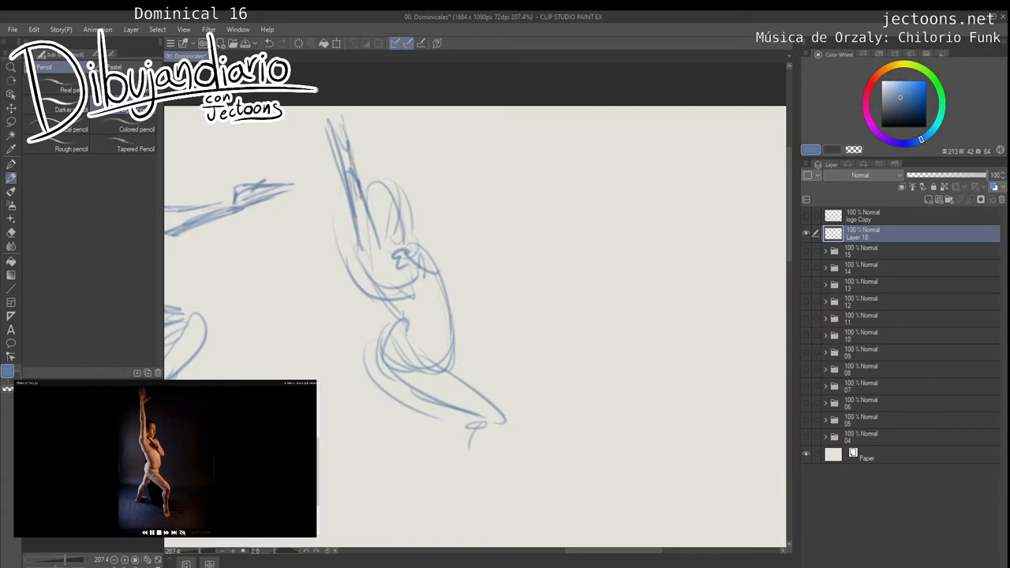
Step: Sketch the tenth figure's rear leg stretched back down to its foot
{"action": "scroll", "coordinate": [474, 316], "scroll_direction": "down", "scroll_amount": 3}
{"action": "left_click_drag", "start_coordinate": [417, 287], "coordinate": [365, 337]}
{"action": "left_click_drag", "start_coordinate": [400, 260], "coordinate": [303, 375]}
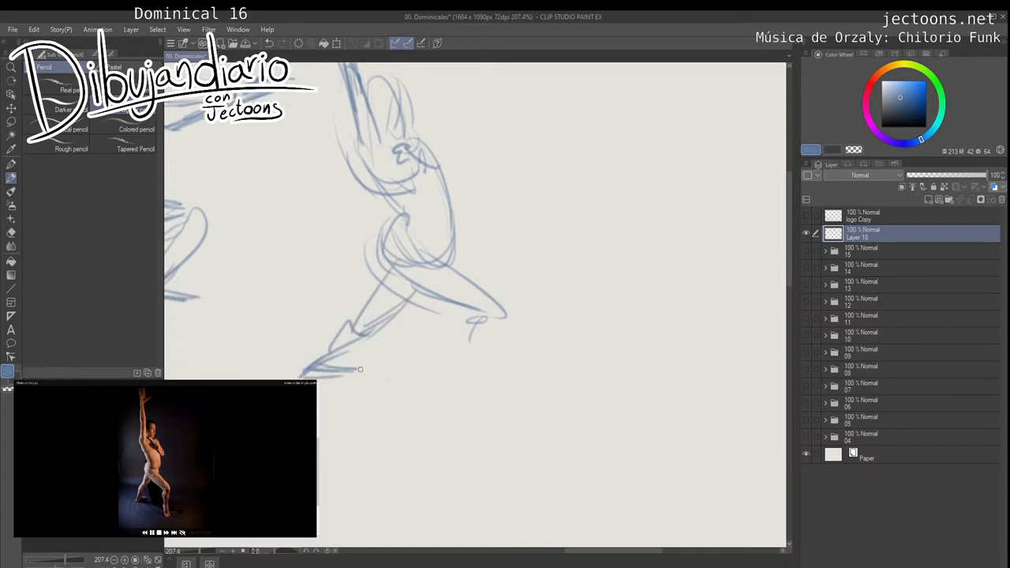
Step: Sketch the tenth figure's front lower leg and foot
{"action": "scroll", "coordinate": [358, 347], "scroll_direction": "right", "scroll_amount": 3}
{"action": "mouse_move", "coordinate": [378, 312]}
{"action": "left_mouse_down"}
{"action": "mouse_move", "coordinate": [362, 413]}
{"action": "mouse_move", "coordinate": [381, 409]}
{"action": "left_mouse_up"}
{"action": "mouse_move", "coordinate": [363, 382]}
{"action": "left_mouse_down"}
{"action": "mouse_move", "coordinate": [361, 415]}
{"action": "mouse_move", "coordinate": [390, 423]}
{"action": "mouse_move", "coordinate": [391, 414]}
{"action": "left_mouse_up"}
{"action": "left_click_drag", "start_coordinate": [372, 422], "coordinate": [393, 420]}
{"action": "left_click_drag", "start_coordinate": [400, 382], "coordinate": [432, 437]}
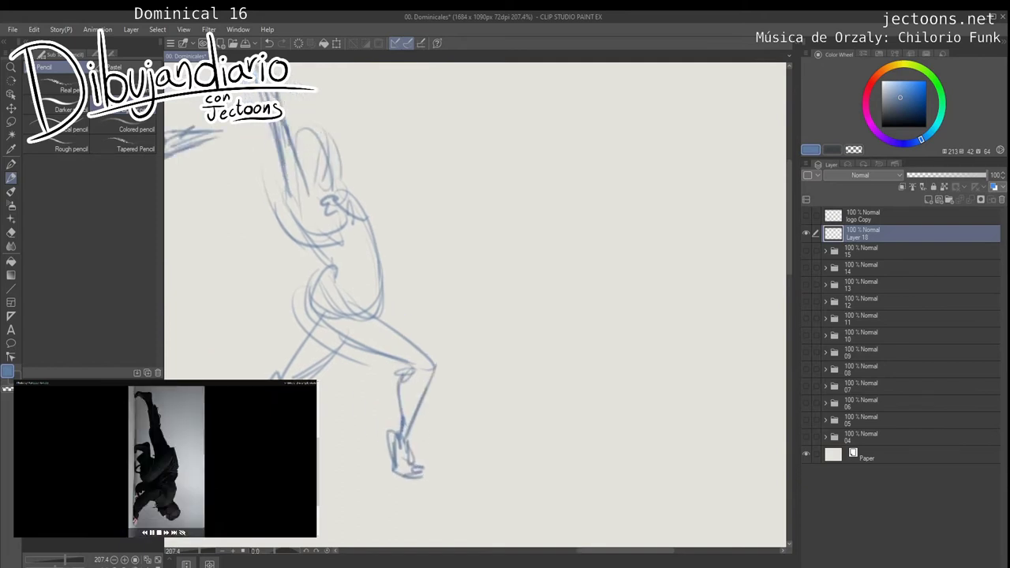
Step: Lasso the ninth and tenth figures, scale them down to match the row, move them closer to it and deselect
{"action": "mouse_move", "coordinate": [429, 385]}
{"action": "left_mouse_down"}
{"action": "mouse_move", "coordinate": [394, 388]}
{"action": "mouse_move", "coordinate": [432, 325]}
{"action": "mouse_move", "coordinate": [639, 318]}
{"action": "left_mouse_up"}
{"action": "left_click_drag", "start_coordinate": [486, 340], "coordinate": [496, 340]}
{"action": "mouse_move", "coordinate": [496, 340]}
{"action": "left_mouse_down"}
{"action": "mouse_move", "coordinate": [402, 340]}
{"action": "mouse_move", "coordinate": [429, 328]}
{"action": "left_mouse_up"}
{"action": "left_click_drag", "start_coordinate": [429, 328], "coordinate": [464, 328]}
{"action": "key", "text": "k"}
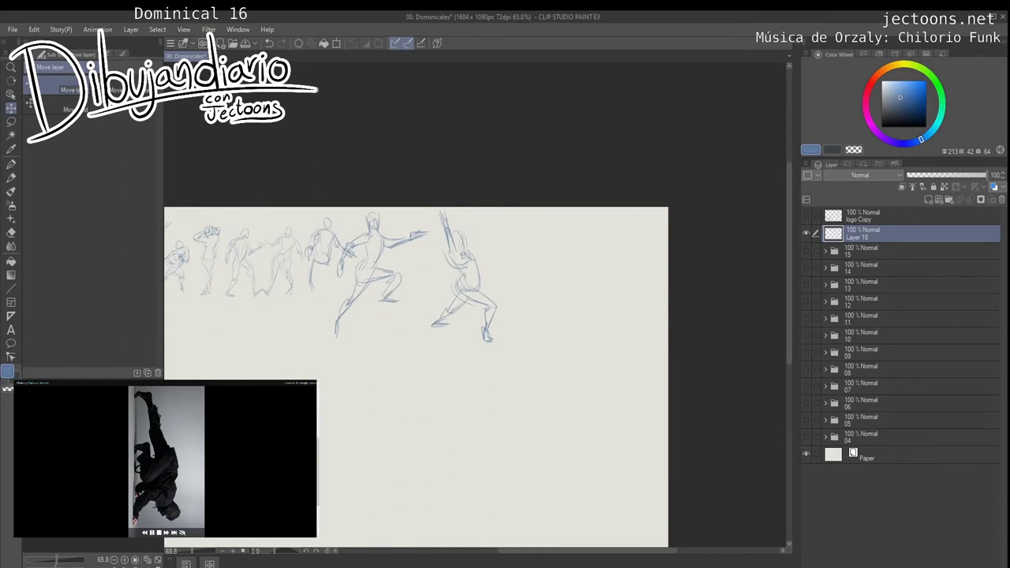
{"action": "key", "text": "m"}
{"action": "mouse_move", "coordinate": [466, 188]}
{"action": "left_mouse_down"}
{"action": "mouse_move", "coordinate": [349, 228]}
{"action": "mouse_move", "coordinate": [330, 339]}
{"action": "mouse_move", "coordinate": [513, 213]}
{"action": "mouse_move", "coordinate": [449, 275]}
{"action": "left_mouse_up"}
{"action": "key", "text": "ctrl+t"}
{"action": "left_click_drag", "start_coordinate": [393, 323], "coordinate": [391, 274]}
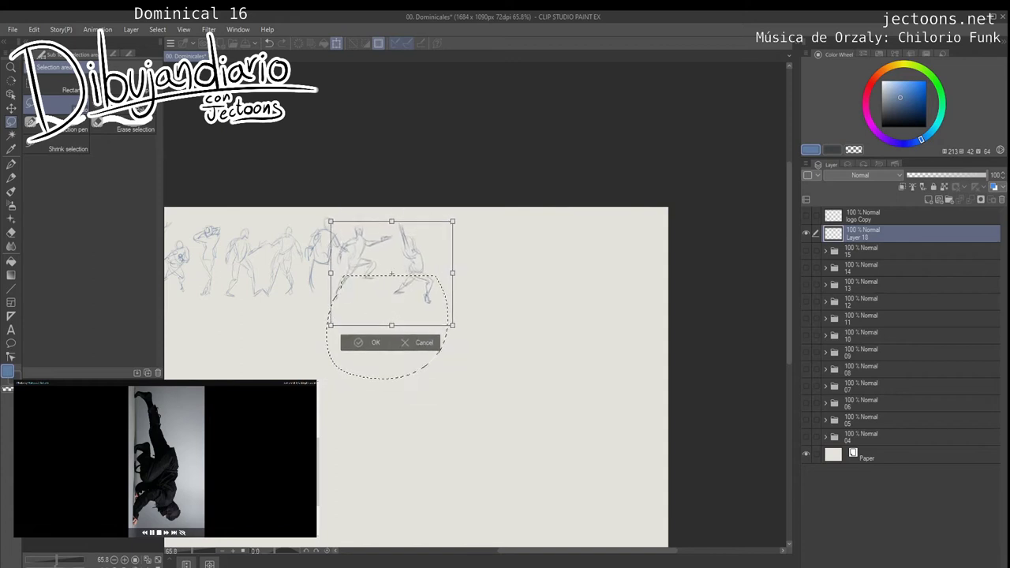
{"action": "key", "text": "Return"}
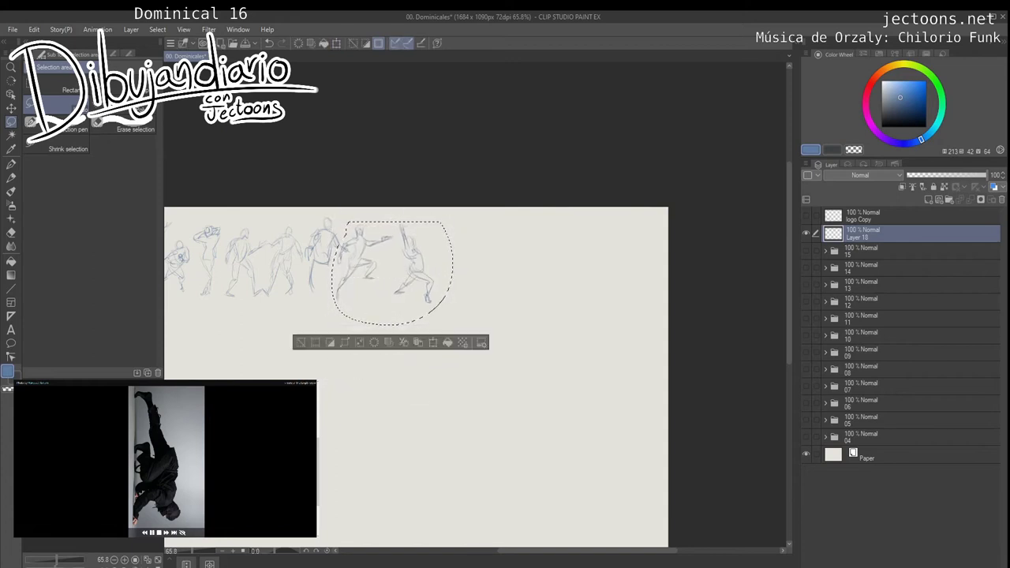
{"action": "key", "text": "ctrl+d"}
Step: Write the underlined label "1 Minuto" with the pencil near the canvas's upper edge, beyond the tenth figure
{"action": "left_click_drag", "start_coordinate": [489, 315], "coordinate": [386, 327]}
{"action": "left_click_drag", "start_coordinate": [370, 275], "coordinate": [481, 273]}
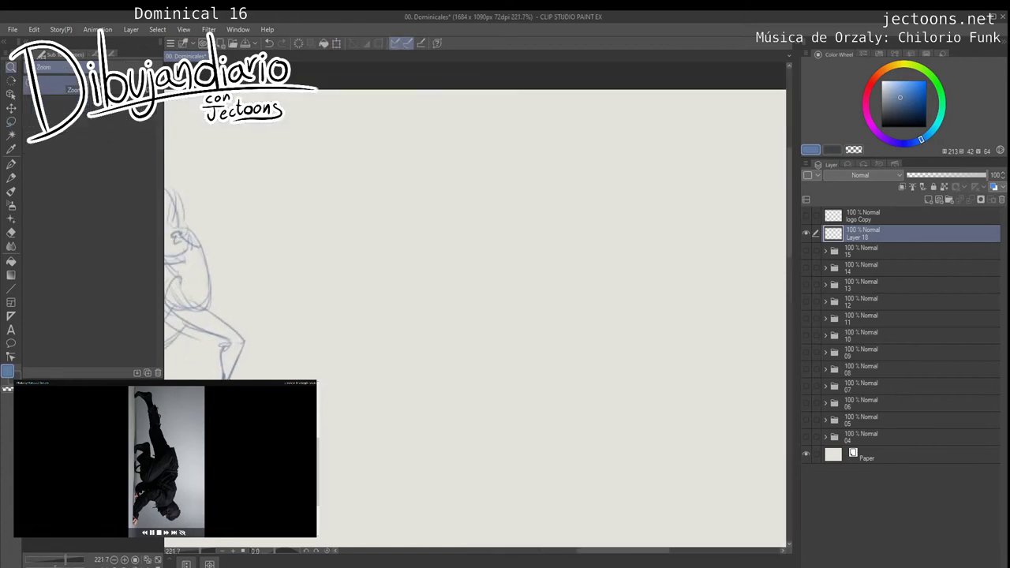
{"action": "key", "text": "p"}
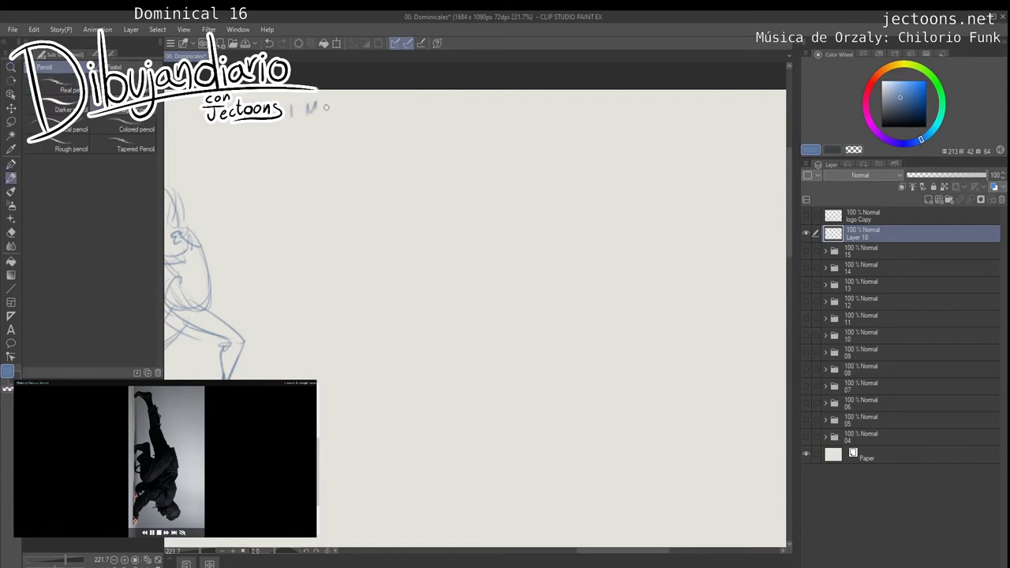
{"action": "left_click_drag", "start_coordinate": [345, 107], "coordinate": [385, 108]}
{"action": "mouse_move", "coordinate": [287, 112]}
{"action": "left_mouse_down"}
{"action": "mouse_move", "coordinate": [384, 109]}
{"action": "mouse_move", "coordinate": [327, 93]}
{"action": "left_mouse_up"}
Step: Sketch the back, supporting arm and rough head of the one-minute pose, a crouching figure with a hand on the ground
{"action": "left_click_drag", "start_coordinate": [341, 208], "coordinate": [361, 207]}
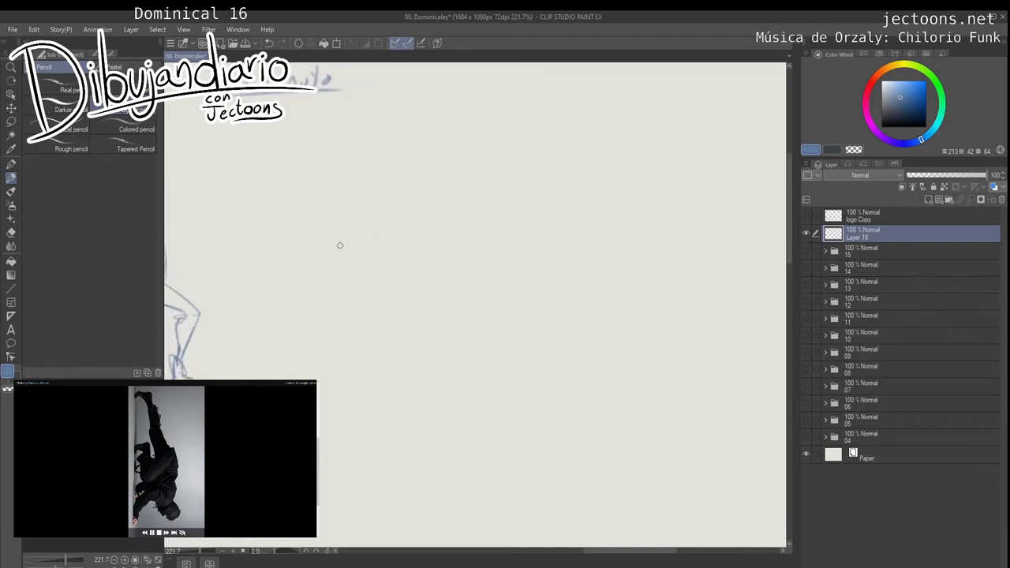
{"action": "left_click_drag", "start_coordinate": [355, 226], "coordinate": [280, 222]}
{"action": "mouse_move", "coordinate": [345, 227]}
{"action": "left_mouse_down"}
{"action": "mouse_move", "coordinate": [421, 210]}
{"action": "mouse_move", "coordinate": [521, 226]}
{"action": "mouse_move", "coordinate": [497, 247]}
{"action": "mouse_move", "coordinate": [425, 248]}
{"action": "mouse_move", "coordinate": [390, 237]}
{"action": "mouse_move", "coordinate": [446, 241]}
{"action": "mouse_move", "coordinate": [370, 308]}
{"action": "mouse_move", "coordinate": [387, 304]}
{"action": "mouse_move", "coordinate": [393, 273]}
{"action": "mouse_move", "coordinate": [371, 276]}
{"action": "mouse_move", "coordinate": [406, 319]}
{"action": "mouse_move", "coordinate": [384, 326]}
{"action": "mouse_move", "coordinate": [443, 333]}
{"action": "left_mouse_up"}
{"action": "left_click_drag", "start_coordinate": [361, 253], "coordinate": [369, 283]}
{"action": "mouse_move", "coordinate": [436, 247]}
{"action": "left_mouse_down"}
{"action": "mouse_move", "coordinate": [346, 244]}
{"action": "mouse_move", "coordinate": [283, 261]}
{"action": "left_mouse_up"}
{"action": "mouse_move", "coordinate": [354, 243]}
{"action": "left_mouse_down"}
{"action": "mouse_move", "coordinate": [284, 254]}
{"action": "mouse_move", "coordinate": [274, 277]}
{"action": "left_mouse_up"}
{"action": "left_click_drag", "start_coordinate": [282, 325], "coordinate": [305, 290]}
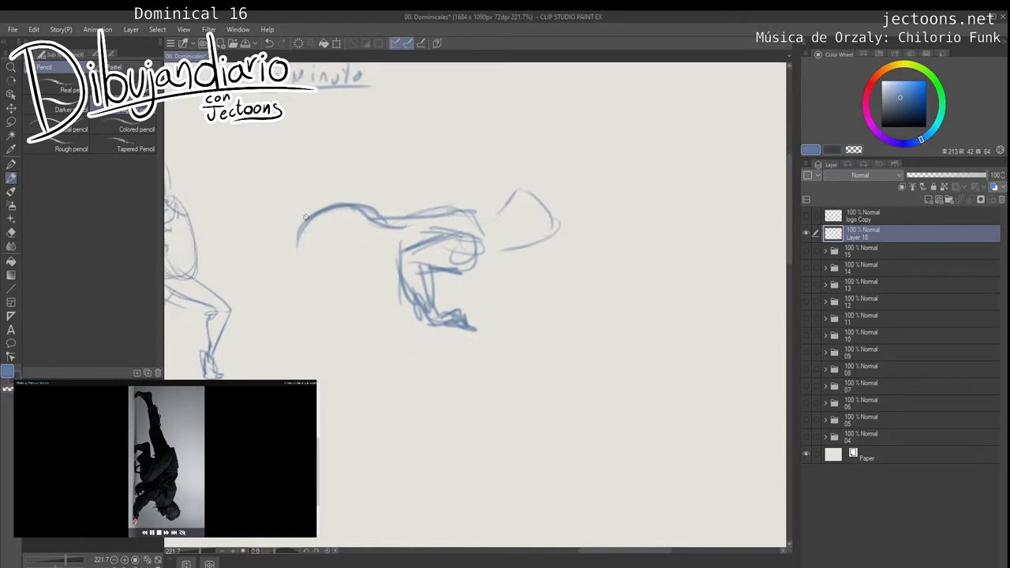
Step: Define the crouching figure's hip line, neck and head shape
{"action": "left_click_drag", "start_coordinate": [305, 215], "coordinate": [323, 251]}
{"action": "mouse_move", "coordinate": [436, 299]}
{"action": "left_mouse_down"}
{"action": "mouse_move", "coordinate": [432, 316]}
{"action": "mouse_move", "coordinate": [361, 315]}
{"action": "left_mouse_up"}
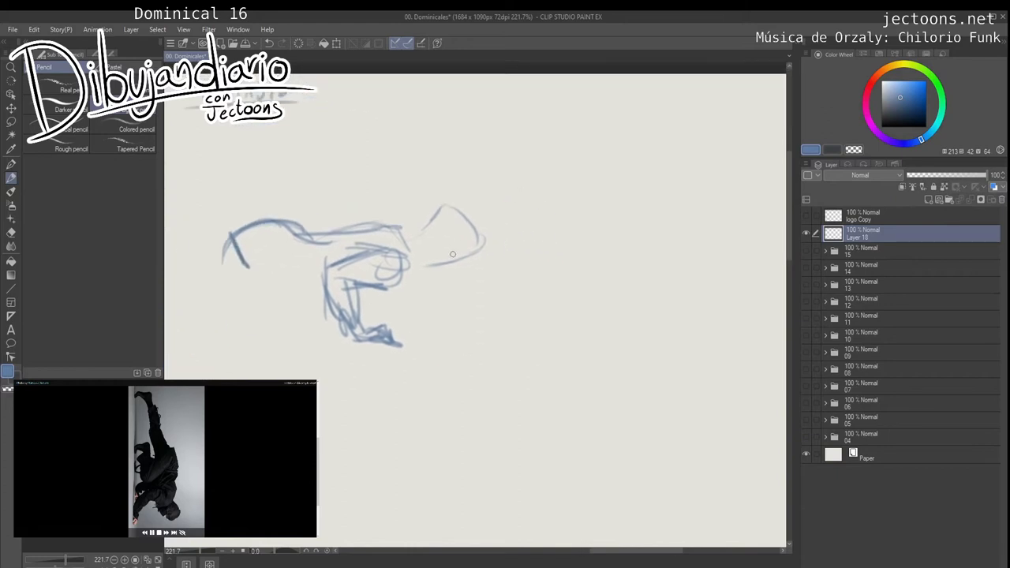
{"action": "left_click_drag", "start_coordinate": [401, 228], "coordinate": [428, 253]}
{"action": "mouse_move", "coordinate": [401, 226]}
{"action": "left_mouse_down"}
{"action": "mouse_move", "coordinate": [424, 270]}
{"action": "mouse_move", "coordinate": [444, 207]}
{"action": "mouse_move", "coordinate": [477, 243]}
{"action": "left_mouse_up"}
{"action": "left_click_drag", "start_coordinate": [476, 249], "coordinate": [425, 271]}
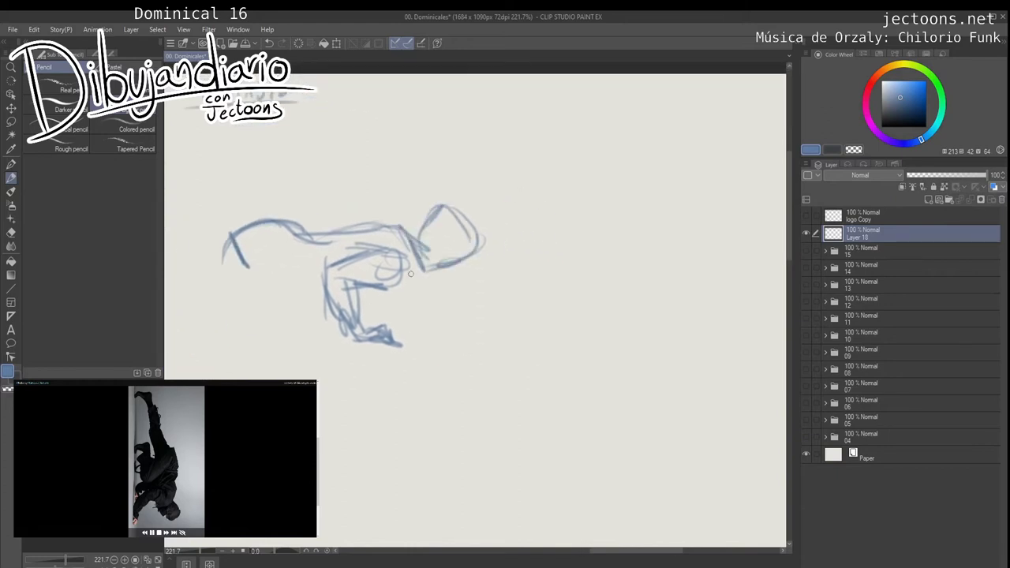
Step: Sketch the crouching figure's bent leg with thigh, shin and foot
{"action": "mouse_move", "coordinate": [308, 289]}
{"action": "left_mouse_down"}
{"action": "mouse_move", "coordinate": [363, 266]}
{"action": "mouse_move", "coordinate": [352, 236]}
{"action": "mouse_move", "coordinate": [352, 276]}
{"action": "mouse_move", "coordinate": [310, 300]}
{"action": "mouse_move", "coordinate": [326, 298]}
{"action": "mouse_move", "coordinate": [335, 278]}
{"action": "mouse_move", "coordinate": [288, 273]}
{"action": "mouse_move", "coordinate": [272, 336]}
{"action": "mouse_move", "coordinate": [298, 311]}
{"action": "mouse_move", "coordinate": [284, 332]}
{"action": "mouse_move", "coordinate": [290, 303]}
{"action": "left_mouse_up"}
{"action": "mouse_move", "coordinate": [278, 265]}
{"action": "left_mouse_down"}
{"action": "mouse_move", "coordinate": [295, 302]}
{"action": "mouse_move", "coordinate": [223, 292]}
{"action": "left_mouse_up"}
Step: Select the crouching figure with a lasso, scale it down slightly and shift it up across the canvas
{"action": "key", "text": "m"}
{"action": "mouse_move", "coordinate": [363, 175]}
{"action": "left_mouse_down"}
{"action": "mouse_move", "coordinate": [192, 248]}
{"action": "mouse_move", "coordinate": [351, 162]}
{"action": "left_mouse_up"}
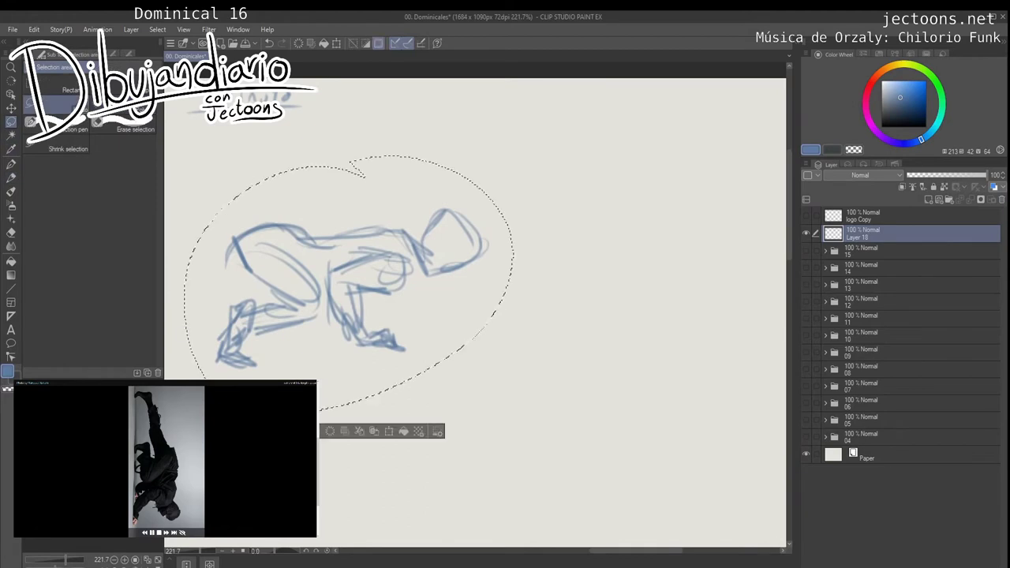
{"action": "key", "text": "ctrl+t"}
{"action": "left_click_drag", "start_coordinate": [514, 156], "coordinate": [471, 189]}
{"action": "left_click_drag", "start_coordinate": [347, 300], "coordinate": [421, 248]}
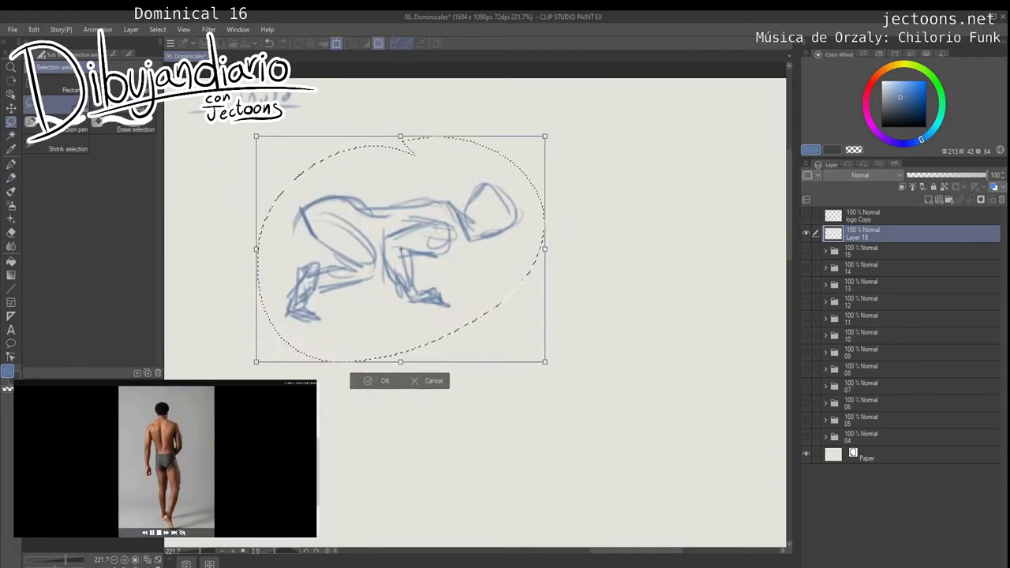
{"action": "key", "text": "Return"}
{"action": "key", "text": "ctrl+d"}
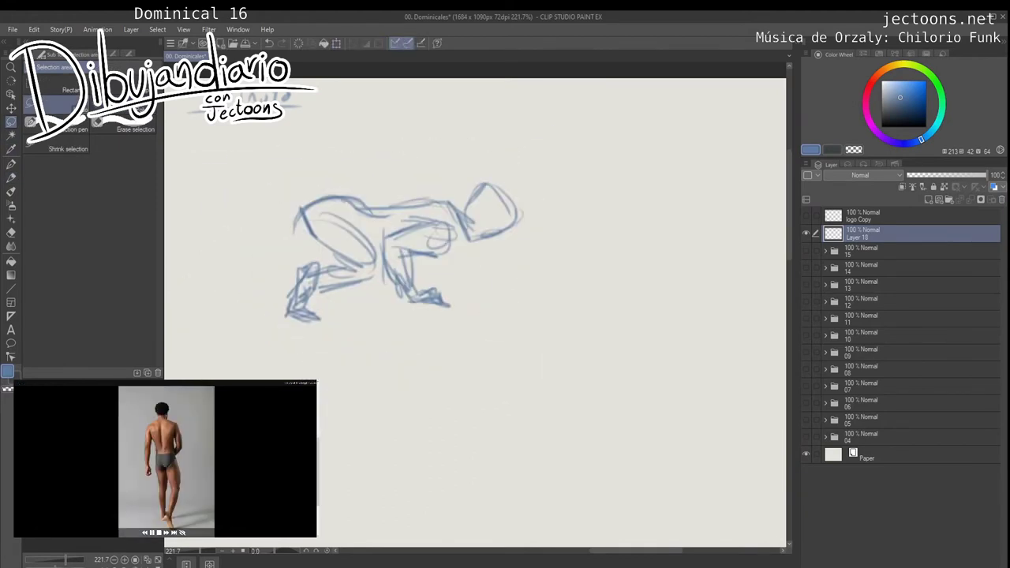
Step: Lasso the crouching figure again, move it beneath the "1 Minuto" label and clear the selection
{"action": "key", "text": "k"}
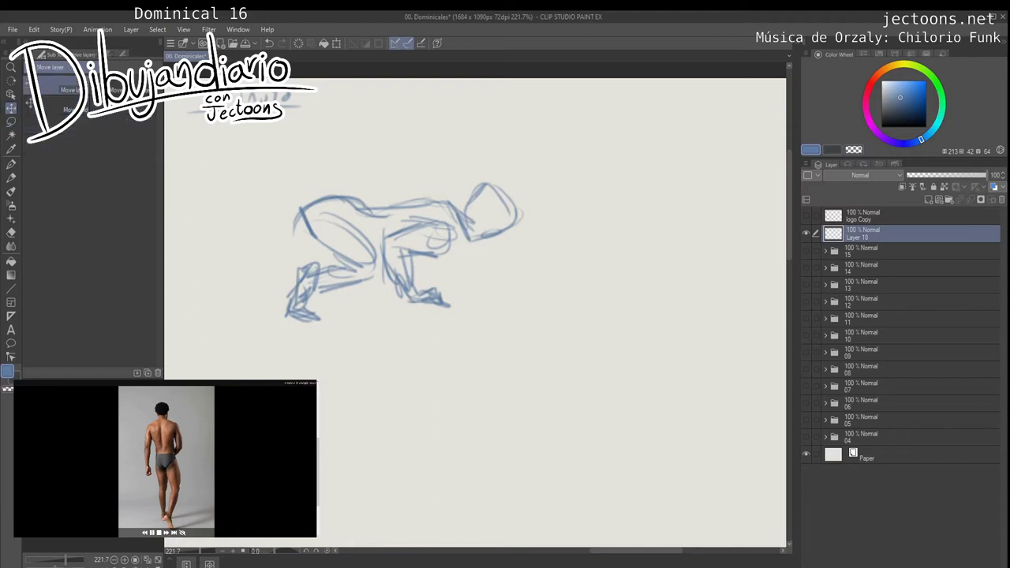
{"action": "key", "text": "m"}
{"action": "mouse_move", "coordinate": [371, 155]}
{"action": "left_mouse_down"}
{"action": "mouse_move", "coordinate": [338, 151]}
{"action": "mouse_move", "coordinate": [442, 126]}
{"action": "mouse_move", "coordinate": [327, 146]}
{"action": "left_mouse_up"}
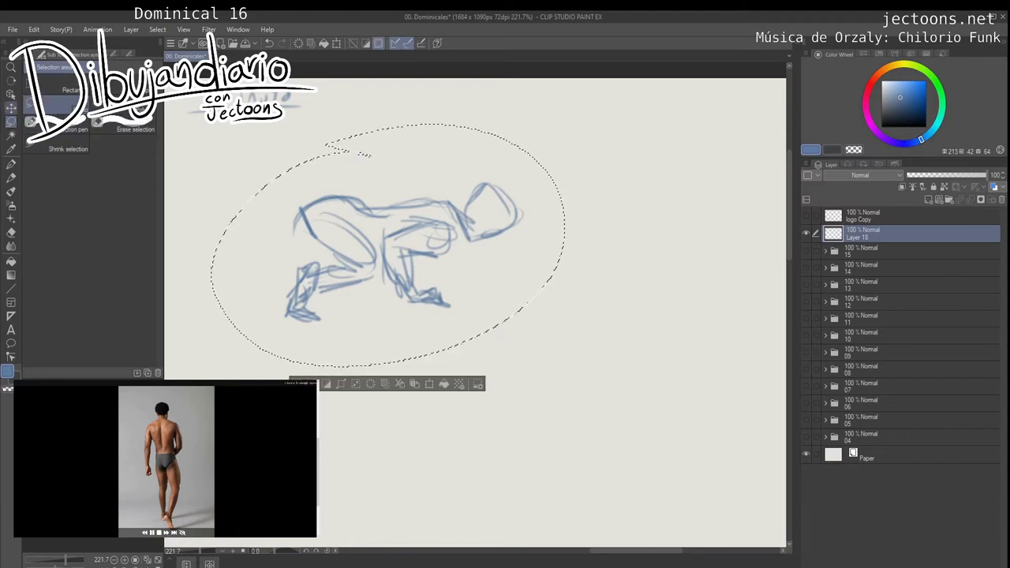
{"action": "left_click_drag", "start_coordinate": [394, 244], "coordinate": [276, 209]}
{"action": "key", "text": "ctrl+t"}
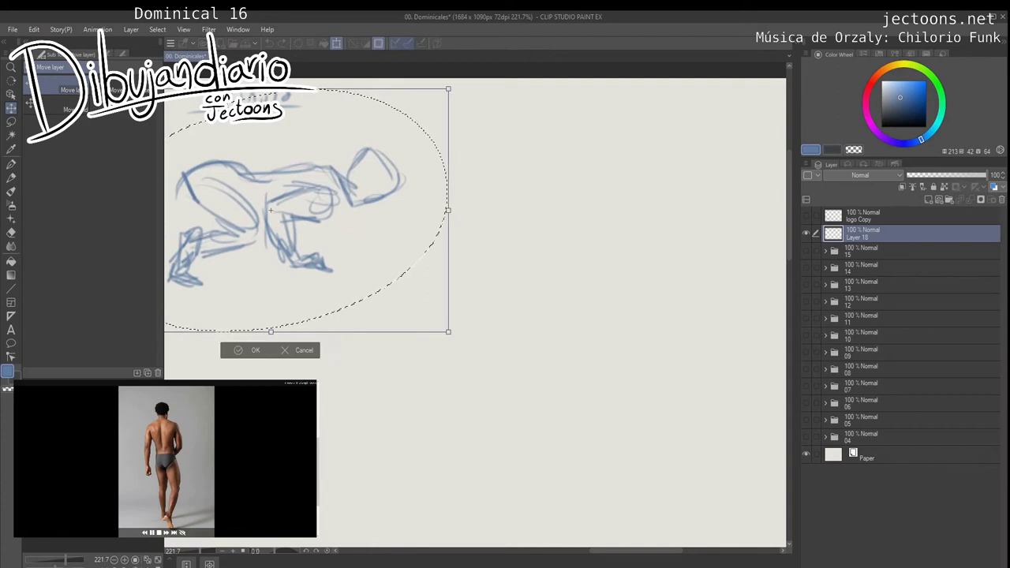
{"action": "key", "text": "Return"}
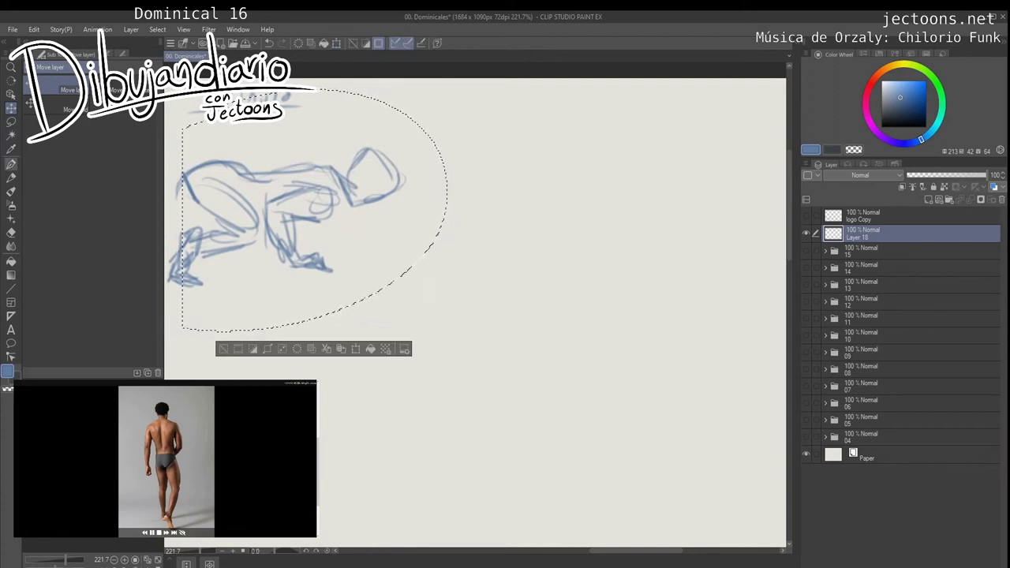
{"action": "left_click", "coordinate": [11, 177]}
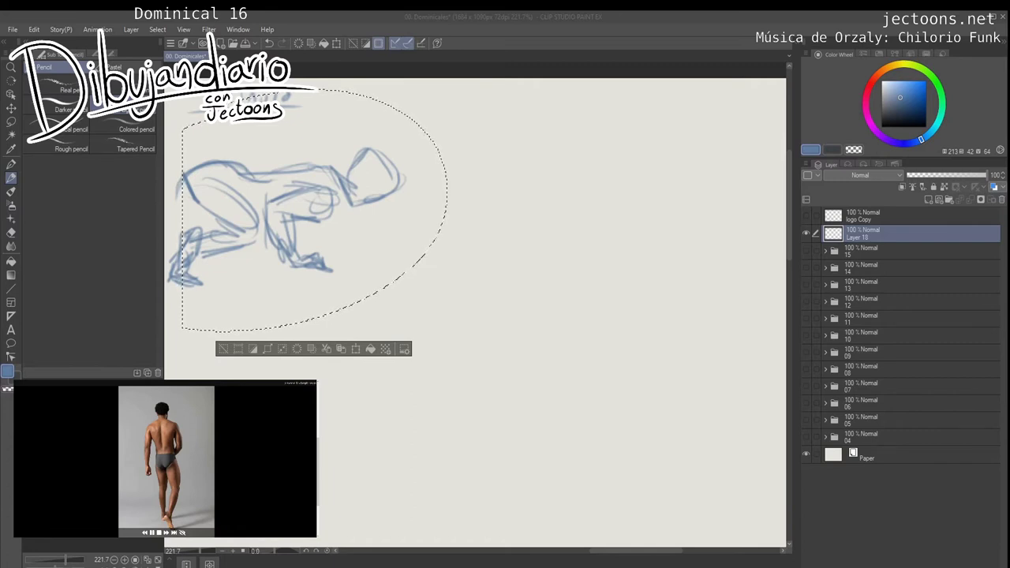
{"action": "left_click", "coordinate": [378, 171]}
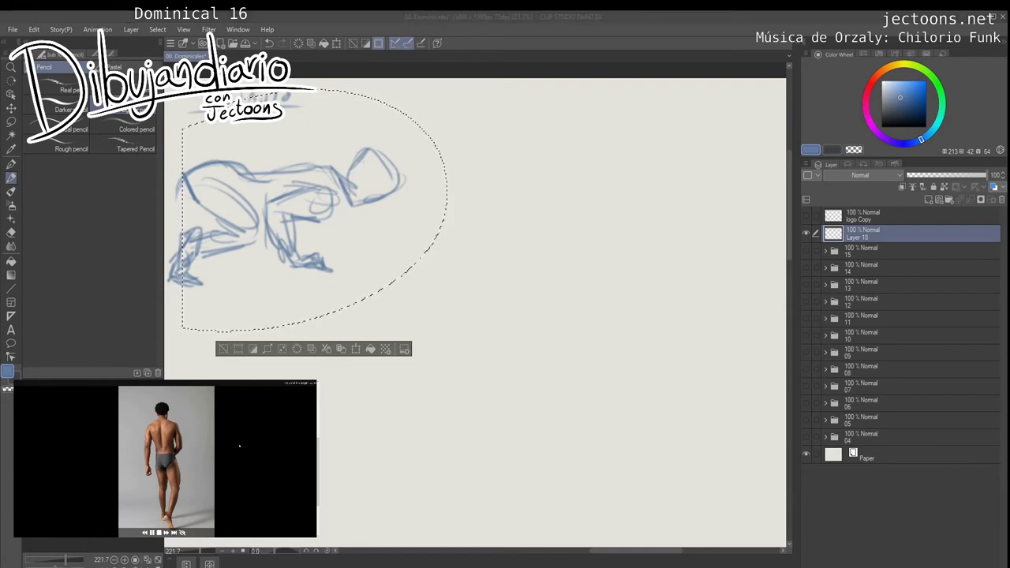
{"action": "left_click", "coordinate": [406, 127]}
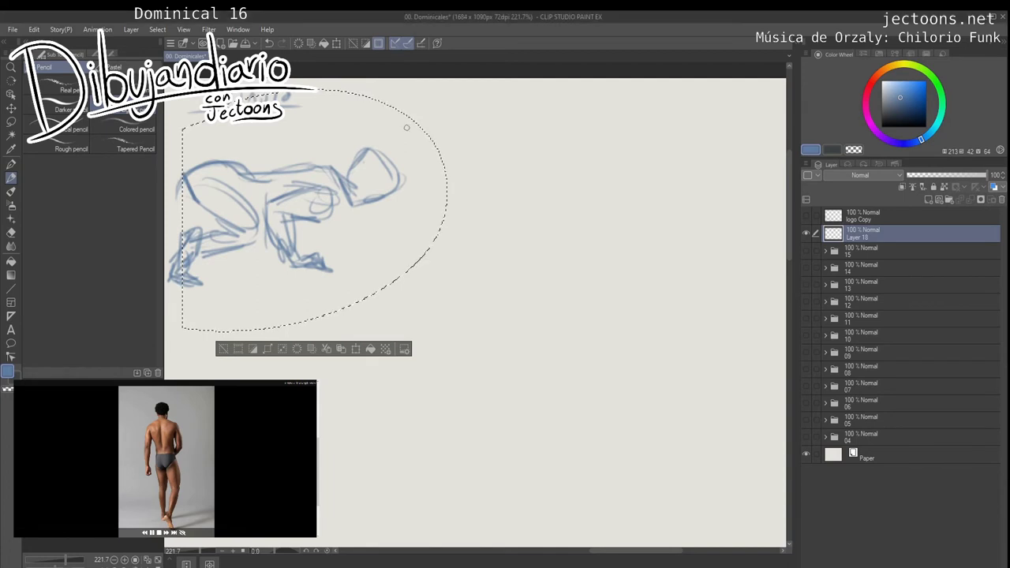
{"action": "key", "text": "ctrl+d"}
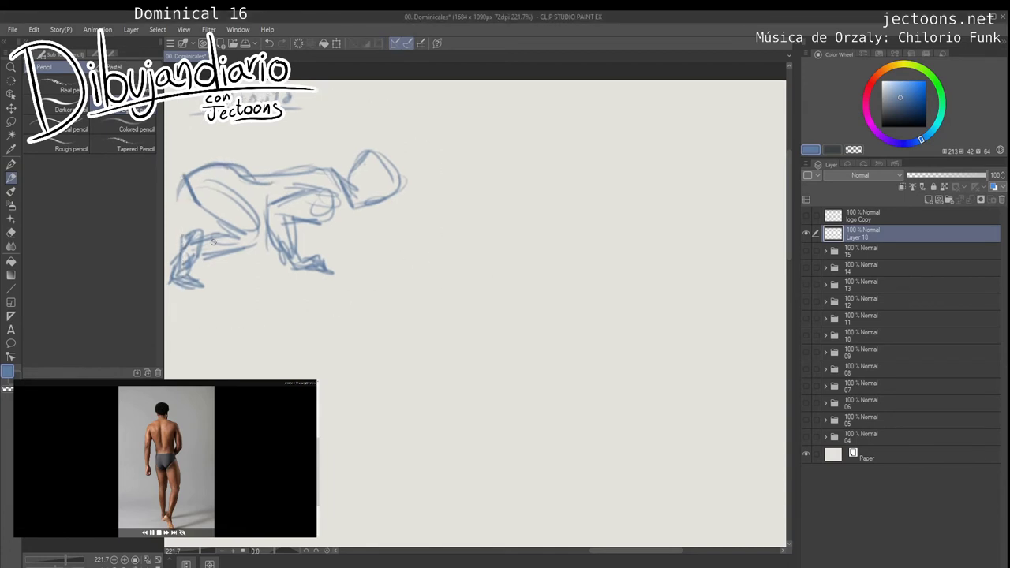
Step: Sketch the head, shoulder line and torso sides of the standing back-view pose beside the crouching figure
{"action": "mouse_move", "coordinate": [473, 237]}
{"action": "left_mouse_down"}
{"action": "mouse_move", "coordinate": [363, 213]}
{"action": "mouse_move", "coordinate": [373, 225]}
{"action": "left_mouse_up"}
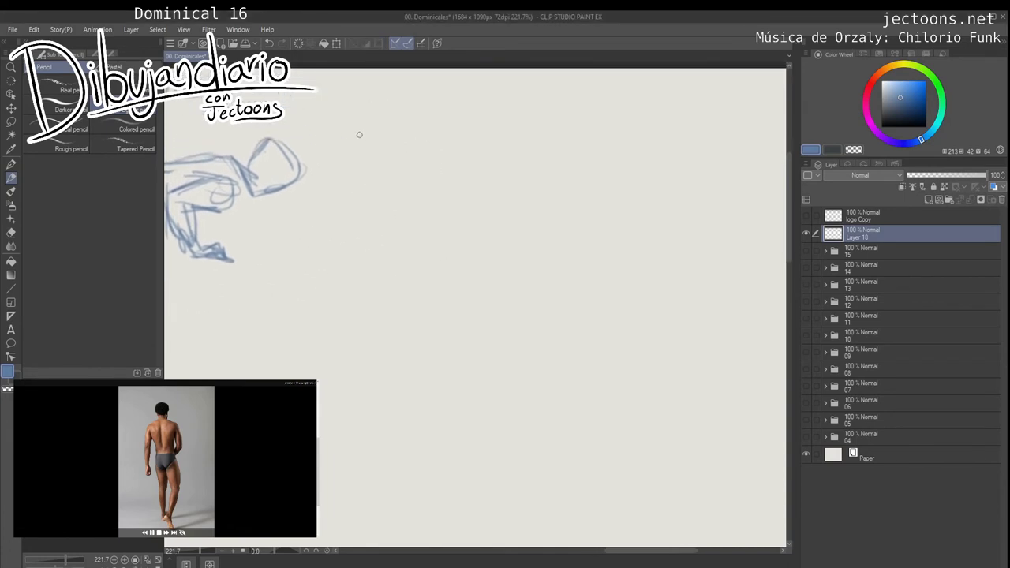
{"action": "mouse_move", "coordinate": [376, 119]}
{"action": "left_mouse_down"}
{"action": "mouse_move", "coordinate": [380, 93]}
{"action": "mouse_move", "coordinate": [388, 97]}
{"action": "mouse_move", "coordinate": [375, 109]}
{"action": "mouse_move", "coordinate": [399, 111]}
{"action": "mouse_move", "coordinate": [371, 115]}
{"action": "mouse_move", "coordinate": [386, 91]}
{"action": "mouse_move", "coordinate": [385, 129]}
{"action": "mouse_move", "coordinate": [372, 135]}
{"action": "mouse_move", "coordinate": [420, 135]}
{"action": "mouse_move", "coordinate": [357, 139]}
{"action": "mouse_move", "coordinate": [349, 181]}
{"action": "mouse_move", "coordinate": [371, 199]}
{"action": "left_mouse_up"}
{"action": "left_click_drag", "start_coordinate": [351, 144], "coordinate": [385, 194]}
{"action": "left_click_drag", "start_coordinate": [422, 142], "coordinate": [424, 207]}
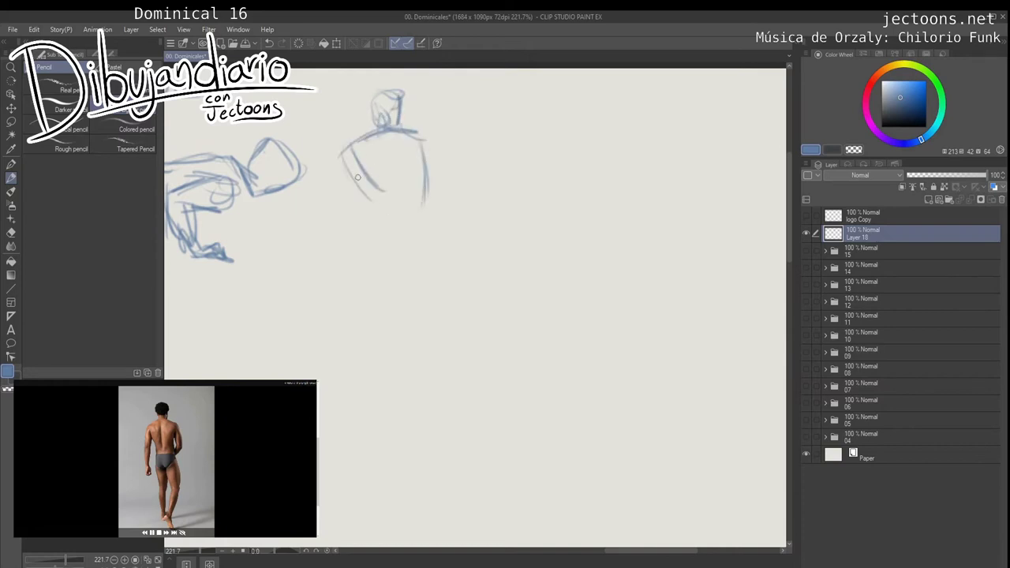
{"action": "mouse_move", "coordinate": [358, 178]}
{"action": "left_mouse_down"}
{"action": "mouse_move", "coordinate": [354, 233]}
{"action": "mouse_move", "coordinate": [365, 239]}
{"action": "mouse_move", "coordinate": [371, 224]}
{"action": "mouse_move", "coordinate": [385, 238]}
{"action": "mouse_move", "coordinate": [420, 159]}
{"action": "mouse_move", "coordinate": [379, 183]}
{"action": "left_mouse_up"}
Step: Sketch both arms of the standing back-view figure, with the elbow and forearm on its left side
{"action": "left_click_drag", "start_coordinate": [359, 128], "coordinate": [343, 202]}
{"action": "mouse_move", "coordinate": [368, 153]}
{"action": "left_mouse_down"}
{"action": "mouse_move", "coordinate": [351, 201]}
{"action": "mouse_move", "coordinate": [359, 203]}
{"action": "left_mouse_up"}
{"action": "mouse_move", "coordinate": [345, 209]}
{"action": "left_mouse_down"}
{"action": "mouse_move", "coordinate": [359, 199]}
{"action": "mouse_move", "coordinate": [347, 240]}
{"action": "left_mouse_up"}
{"action": "mouse_move", "coordinate": [338, 205]}
{"action": "left_mouse_down"}
{"action": "mouse_move", "coordinate": [347, 270]}
{"action": "mouse_move", "coordinate": [347, 248]}
{"action": "mouse_move", "coordinate": [304, 279]}
{"action": "left_mouse_up"}
{"action": "left_click_drag", "start_coordinate": [375, 149], "coordinate": [403, 172]}
{"action": "left_click_drag", "start_coordinate": [403, 171], "coordinate": [411, 202]}
{"action": "left_click_drag", "start_coordinate": [382, 173], "coordinate": [411, 208]}
{"action": "left_click_drag", "start_coordinate": [407, 187], "coordinate": [418, 224]}
{"action": "left_click_drag", "start_coordinate": [380, 174], "coordinate": [396, 213]}
{"action": "mouse_move", "coordinate": [371, 172]}
{"action": "left_mouse_down"}
{"action": "mouse_move", "coordinate": [370, 155]}
{"action": "mouse_move", "coordinate": [385, 224]}
{"action": "left_mouse_up"}
Step: Draw the standing figure's waist, reinforce the torso sides and outline the briefs
{"action": "mouse_move", "coordinate": [343, 131]}
{"action": "left_mouse_down"}
{"action": "mouse_move", "coordinate": [347, 183]}
{"action": "mouse_move", "coordinate": [355, 158]}
{"action": "mouse_move", "coordinate": [336, 188]}
{"action": "mouse_move", "coordinate": [385, 185]}
{"action": "left_mouse_up"}
{"action": "left_click_drag", "start_coordinate": [355, 180], "coordinate": [396, 188]}
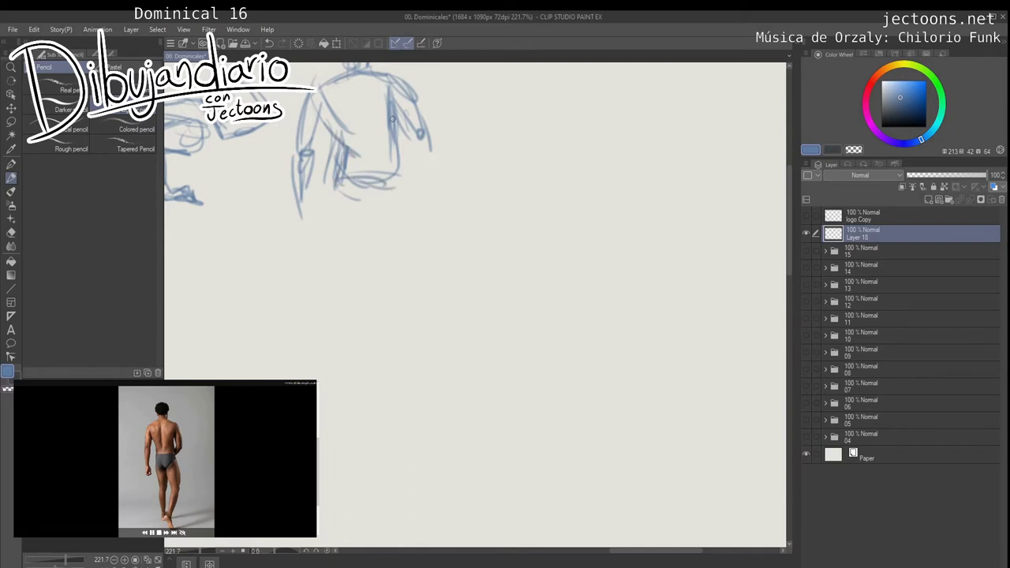
{"action": "left_click_drag", "start_coordinate": [393, 118], "coordinate": [396, 163]}
{"action": "mouse_move", "coordinate": [396, 117]}
{"action": "left_mouse_down"}
{"action": "mouse_move", "coordinate": [399, 184]}
{"action": "mouse_move", "coordinate": [396, 150]}
{"action": "left_mouse_up"}
{"action": "left_click_drag", "start_coordinate": [336, 166], "coordinate": [336, 181]}
{"action": "left_click_drag", "start_coordinate": [345, 147], "coordinate": [345, 165]}
{"action": "left_click_drag", "start_coordinate": [345, 148], "coordinate": [382, 183]}
{"action": "left_click_drag", "start_coordinate": [381, 182], "coordinate": [408, 145]}
{"action": "left_click_drag", "start_coordinate": [409, 144], "coordinate": [395, 157]}
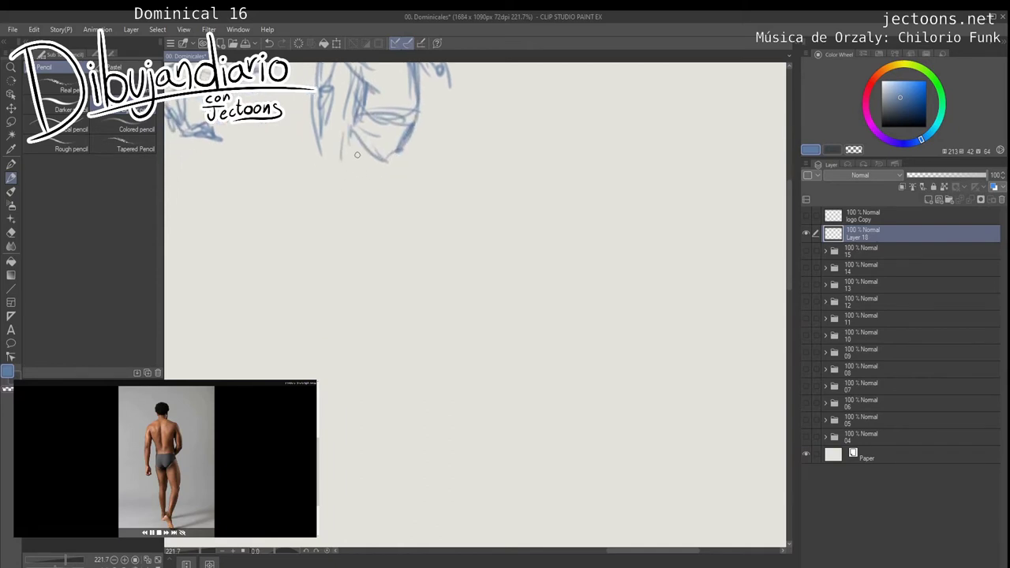
Step: Sketch the standing figure's left leg with thigh and calf, plus the inner thigh lines
{"action": "left_click_drag", "start_coordinate": [351, 130], "coordinate": [359, 187]}
{"action": "left_click_drag", "start_coordinate": [350, 127], "coordinate": [371, 209]}
{"action": "left_click_drag", "start_coordinate": [379, 164], "coordinate": [378, 188]}
{"action": "left_click_drag", "start_coordinate": [380, 163], "coordinate": [373, 221]}
{"action": "mouse_move", "coordinate": [371, 210]}
{"action": "left_mouse_down"}
{"action": "mouse_move", "coordinate": [361, 266]}
{"action": "mouse_move", "coordinate": [375, 242]}
{"action": "mouse_move", "coordinate": [373, 272]}
{"action": "left_mouse_up"}
{"action": "left_click_drag", "start_coordinate": [375, 228], "coordinate": [366, 297]}
{"action": "mouse_move", "coordinate": [371, 179]}
{"action": "left_mouse_down"}
{"action": "mouse_move", "coordinate": [357, 209]}
{"action": "mouse_move", "coordinate": [392, 246]}
{"action": "left_mouse_up"}
{"action": "left_click_drag", "start_coordinate": [373, 198], "coordinate": [407, 226]}
Step: Sketch the standing figure's right leg with thigh, calf and raised heel and foot
{"action": "left_click_drag", "start_coordinate": [408, 149], "coordinate": [426, 230]}
{"action": "mouse_move", "coordinate": [410, 158]}
{"action": "left_mouse_down"}
{"action": "mouse_move", "coordinate": [423, 237]}
{"action": "mouse_move", "coordinate": [399, 260]}
{"action": "mouse_move", "coordinate": [396, 297]}
{"action": "left_mouse_up"}
{"action": "mouse_move", "coordinate": [399, 246]}
{"action": "left_mouse_down"}
{"action": "mouse_move", "coordinate": [402, 289]}
{"action": "mouse_move", "coordinate": [379, 318]}
{"action": "left_mouse_up"}
{"action": "mouse_move", "coordinate": [404, 287]}
{"action": "left_mouse_down"}
{"action": "mouse_move", "coordinate": [380, 321]}
{"action": "mouse_move", "coordinate": [389, 310]}
{"action": "mouse_move", "coordinate": [402, 342]}
{"action": "left_mouse_up"}
{"action": "mouse_move", "coordinate": [375, 308]}
{"action": "left_mouse_down"}
{"action": "mouse_move", "coordinate": [397, 337]}
{"action": "mouse_move", "coordinate": [377, 324]}
{"action": "mouse_move", "coordinate": [397, 361]}
{"action": "left_mouse_up"}
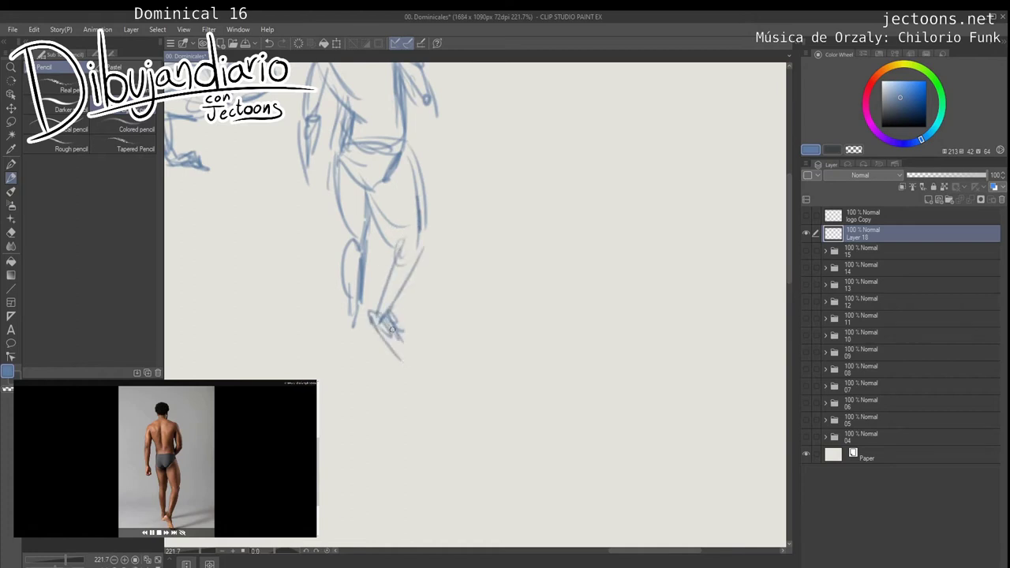
{"action": "left_click_drag", "start_coordinate": [393, 322], "coordinate": [403, 363]}
Step: Complete the standing figure's right forearm, folding it back toward the waist
{"action": "scroll", "coordinate": [383, 307], "scroll_direction": "up", "scroll_amount": 4}
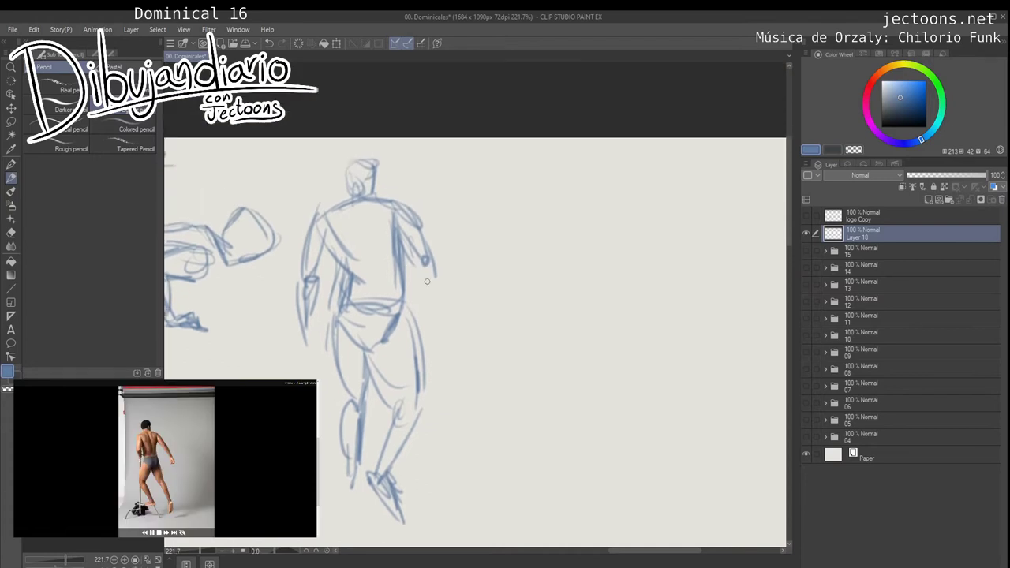
{"action": "left_click_drag", "start_coordinate": [426, 276], "coordinate": [415, 292]}
{"action": "left_click_drag", "start_coordinate": [435, 274], "coordinate": [406, 301]}
{"action": "left_click_drag", "start_coordinate": [425, 235], "coordinate": [431, 291]}
Step: Lasso the standing figure, scale it down and move it closer to the crouching figure, and clear the selection
{"action": "key", "text": "ctrl+space"}
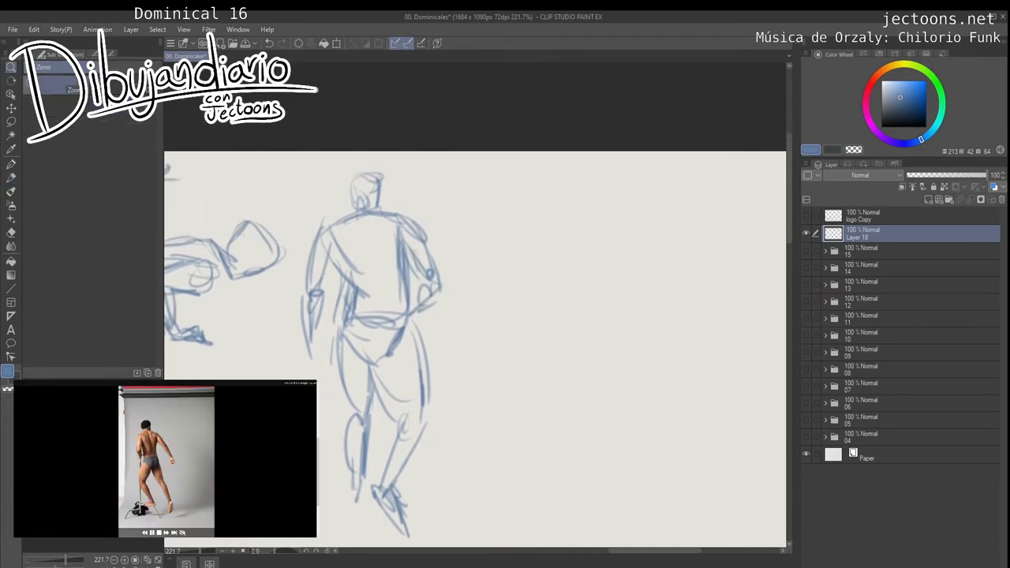
{"action": "left_click_drag", "start_coordinate": [441, 339], "coordinate": [329, 289]}
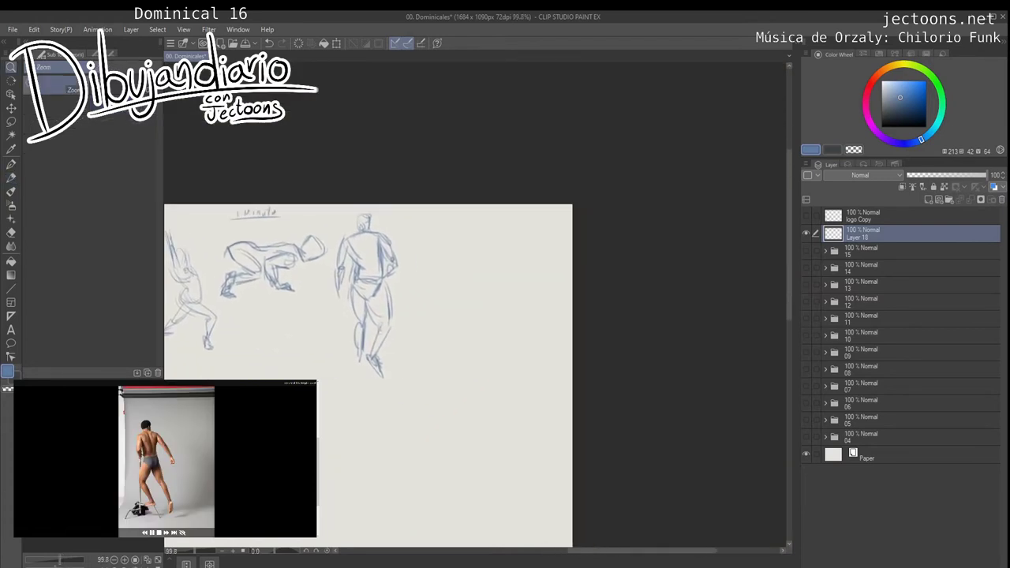
{"action": "key", "text": "m"}
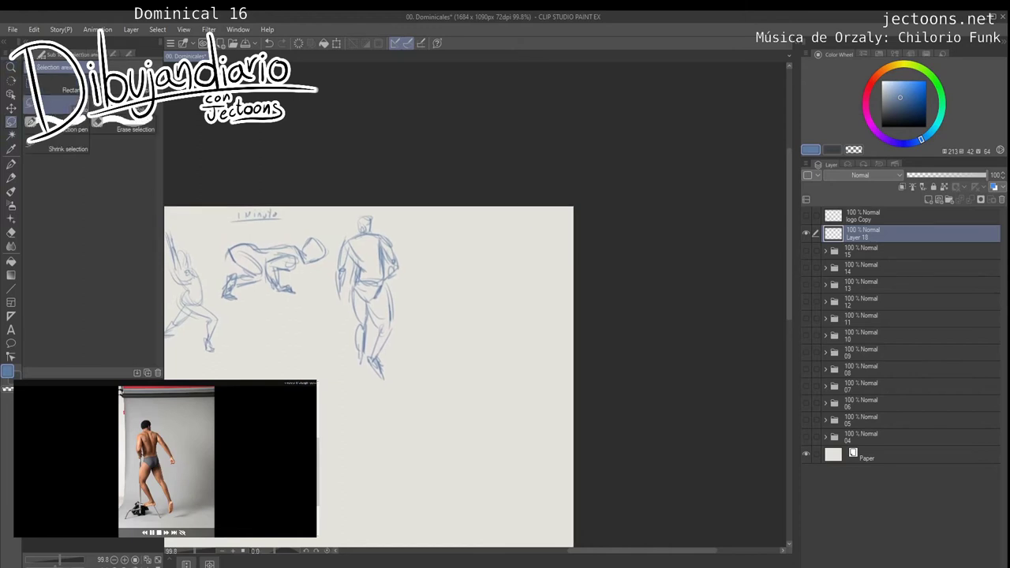
{"action": "mouse_move", "coordinate": [339, 232]}
{"action": "left_mouse_down"}
{"action": "mouse_move", "coordinate": [323, 309]}
{"action": "mouse_move", "coordinate": [425, 360]}
{"action": "mouse_move", "coordinate": [410, 249]}
{"action": "left_mouse_up"}
{"action": "key", "text": "ctrl+t"}
{"action": "left_click_drag", "start_coordinate": [366, 325], "coordinate": [365, 295]}
{"action": "key", "text": "Return"}
{"action": "key", "text": "ctrl+d"}
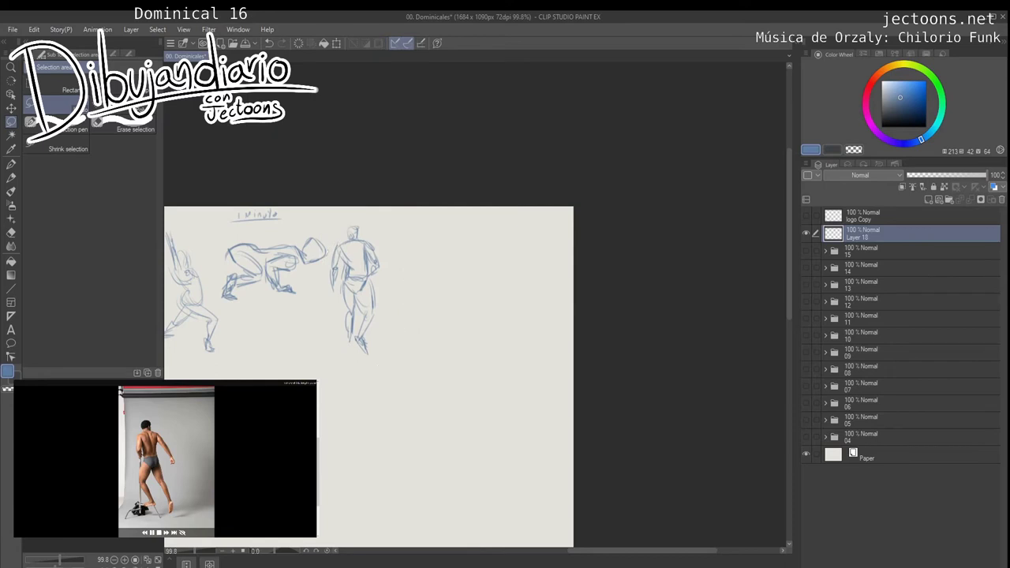
Step: Sketch the head, back and pelvis of a lunging back-view pose beside the standing figure with the pencil
{"action": "key", "text": "b"}
{"action": "mouse_move", "coordinate": [398, 298]}
{"action": "left_mouse_down"}
{"action": "mouse_move", "coordinate": [379, 291]}
{"action": "mouse_move", "coordinate": [442, 292]}
{"action": "mouse_move", "coordinate": [384, 303]}
{"action": "mouse_move", "coordinate": [383, 315]}
{"action": "left_mouse_up"}
{"action": "left_click_drag", "start_coordinate": [384, 315], "coordinate": [387, 316]}
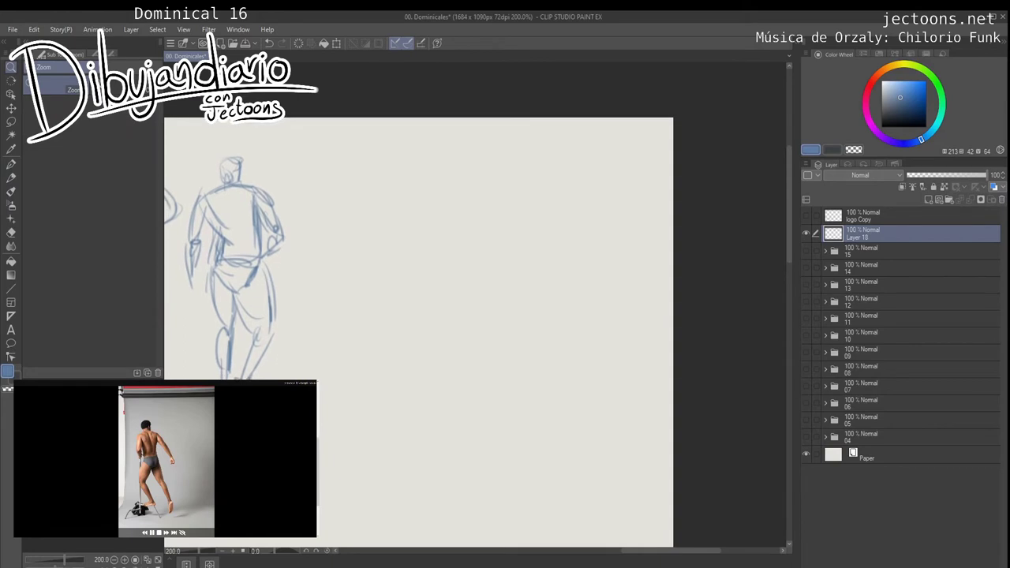
{"action": "key", "text": "p"}
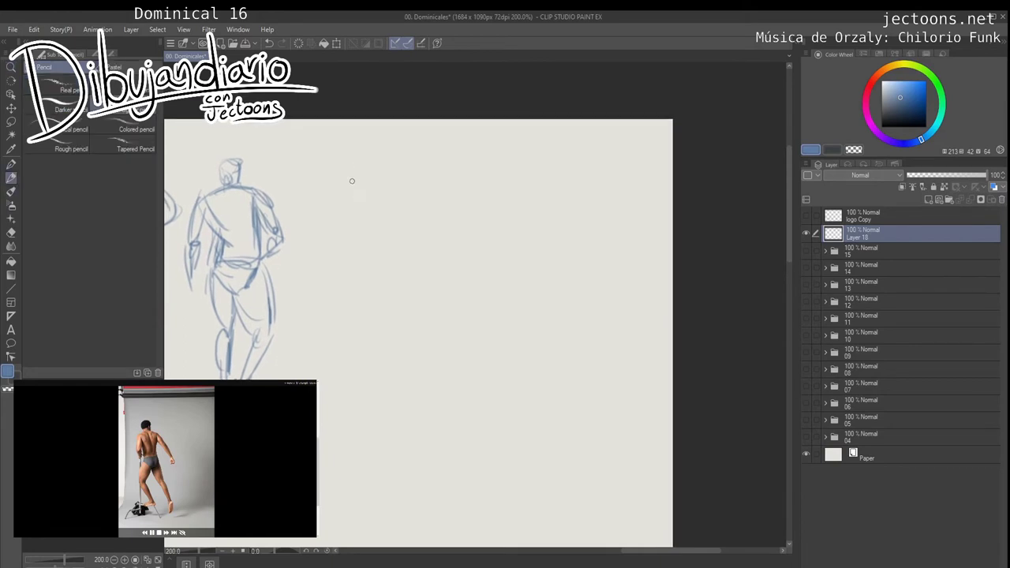
{"action": "mouse_move", "coordinate": [347, 168]}
{"action": "left_mouse_down"}
{"action": "mouse_move", "coordinate": [356, 162]}
{"action": "mouse_move", "coordinate": [325, 180]}
{"action": "mouse_move", "coordinate": [321, 219]}
{"action": "mouse_move", "coordinate": [363, 229]}
{"action": "left_mouse_up"}
{"action": "mouse_move", "coordinate": [381, 188]}
{"action": "left_mouse_down"}
{"action": "mouse_move", "coordinate": [372, 231]}
{"action": "mouse_move", "coordinate": [391, 245]}
{"action": "mouse_move", "coordinate": [360, 242]}
{"action": "mouse_move", "coordinate": [347, 223]}
{"action": "mouse_move", "coordinate": [366, 270]}
{"action": "mouse_move", "coordinate": [380, 274]}
{"action": "left_mouse_up"}
{"action": "left_click_drag", "start_coordinate": [391, 240], "coordinate": [388, 268]}
{"action": "mouse_move", "coordinate": [392, 263]}
{"action": "left_mouse_down"}
{"action": "mouse_move", "coordinate": [377, 271]}
{"action": "mouse_move", "coordinate": [374, 262]}
{"action": "mouse_move", "coordinate": [335, 262]}
{"action": "mouse_move", "coordinate": [334, 286]}
{"action": "left_mouse_up"}
Step: Sketch the lunging figure's bent left leg with thigh, knee, shin and foot
{"action": "scroll", "coordinate": [375, 262], "scroll_direction": "down", "scroll_amount": 2}
{"action": "left_click_drag", "start_coordinate": [376, 251], "coordinate": [341, 284]}
{"action": "left_click_drag", "start_coordinate": [355, 273], "coordinate": [343, 285]}
{"action": "left_click_drag", "start_coordinate": [347, 279], "coordinate": [374, 318]}
{"action": "mouse_move", "coordinate": [352, 279]}
{"action": "left_mouse_down"}
{"action": "mouse_move", "coordinate": [379, 326]}
{"action": "mouse_move", "coordinate": [354, 326]}
{"action": "left_mouse_up"}
{"action": "mouse_move", "coordinate": [345, 327]}
{"action": "left_mouse_down"}
{"action": "mouse_move", "coordinate": [380, 328]}
{"action": "mouse_move", "coordinate": [315, 325]}
{"action": "left_mouse_up"}
Step: Sketch the lunging figure's outstretched right leg with knee and foot
{"action": "left_click_drag", "start_coordinate": [353, 260], "coordinate": [371, 281]}
{"action": "left_click_drag", "start_coordinate": [361, 233], "coordinate": [382, 287]}
{"action": "mouse_move", "coordinate": [347, 258]}
{"action": "left_mouse_down"}
{"action": "mouse_move", "coordinate": [410, 344]}
{"action": "mouse_move", "coordinate": [385, 288]}
{"action": "mouse_move", "coordinate": [402, 304]}
{"action": "mouse_move", "coordinate": [399, 331]}
{"action": "left_mouse_up"}
{"action": "left_click_drag", "start_coordinate": [401, 298], "coordinate": [402, 334]}
{"action": "left_click_drag", "start_coordinate": [401, 334], "coordinate": [401, 300]}
Step: Add both arms to the lunging figure and shade the hair on its head
{"action": "left_click_drag", "start_coordinate": [350, 203], "coordinate": [394, 300]}
{"action": "left_click_drag", "start_coordinate": [330, 237], "coordinate": [332, 268]}
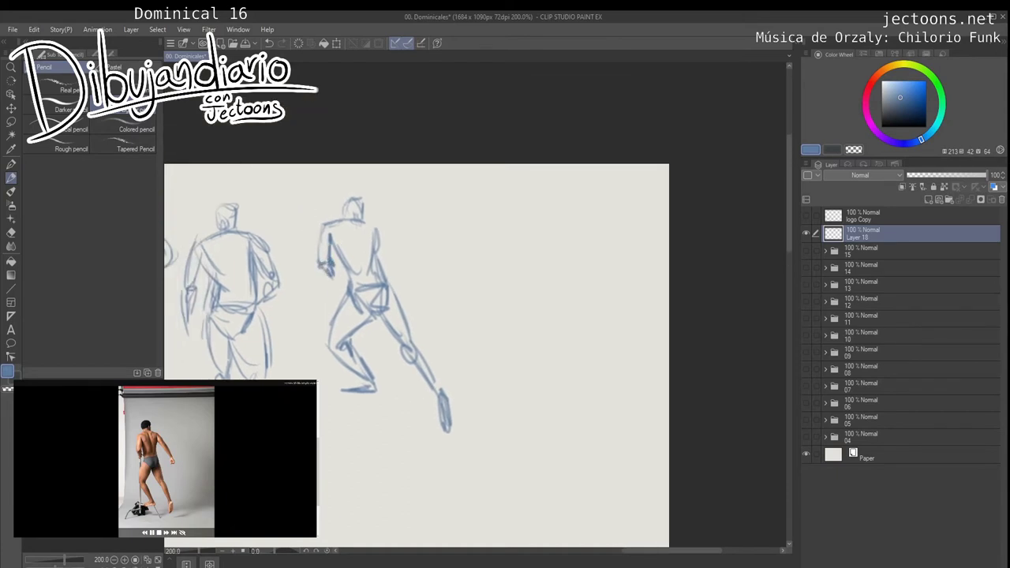
{"action": "mouse_move", "coordinate": [378, 228]}
{"action": "left_mouse_down"}
{"action": "mouse_move", "coordinate": [346, 246]}
{"action": "mouse_move", "coordinate": [355, 243]}
{"action": "left_mouse_up"}
{"action": "left_click_drag", "start_coordinate": [355, 243], "coordinate": [396, 327]}
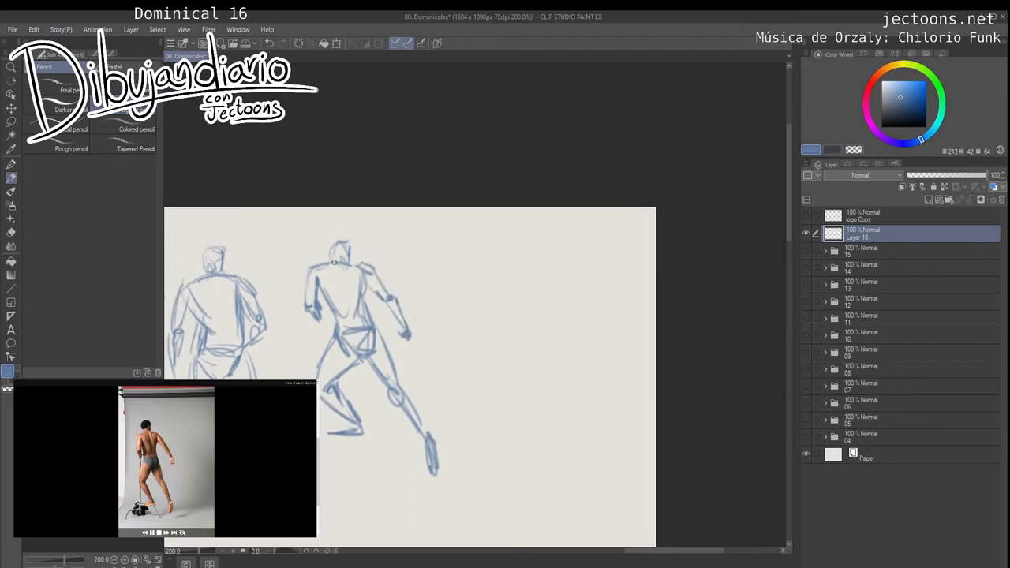
{"action": "mouse_move", "coordinate": [334, 262]}
{"action": "left_mouse_down"}
{"action": "mouse_move", "coordinate": [338, 239]}
{"action": "mouse_move", "coordinate": [352, 263]}
{"action": "mouse_move", "coordinate": [331, 261]}
{"action": "mouse_move", "coordinate": [347, 258]}
{"action": "left_mouse_up"}
Step: Sketch the head, torso, extended punching arm and lowered fist of the next pose near the canvas's right edge
{"action": "left_click_drag", "start_coordinate": [498, 369], "coordinate": [512, 359]}
{"action": "left_click_drag", "start_coordinate": [513, 359], "coordinate": [410, 355]}
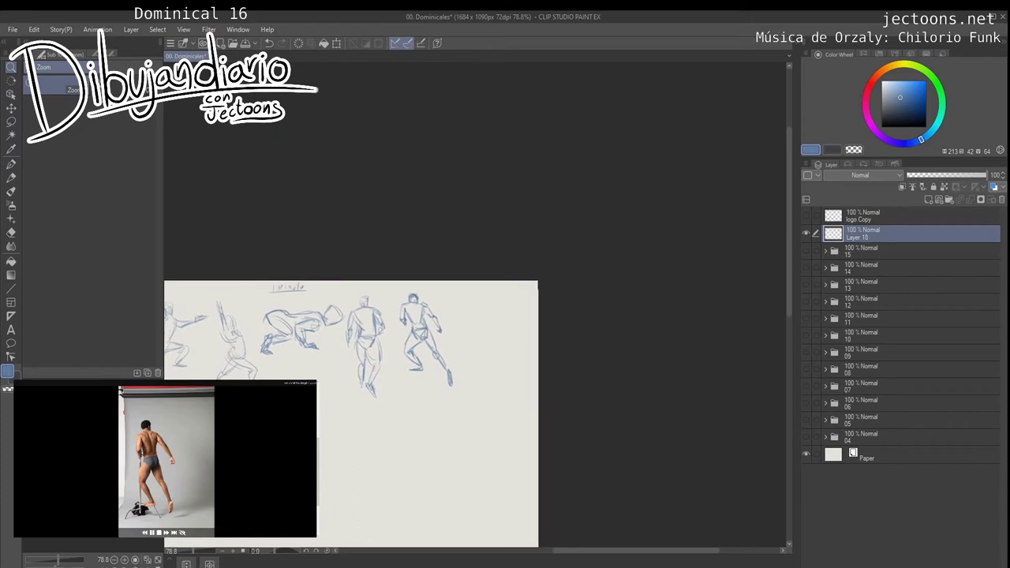
{"action": "scroll", "coordinate": [444, 422], "scroll_direction": "up", "scroll_amount": 3}
{"action": "scroll", "coordinate": [456, 307], "scroll_direction": "up", "scroll_amount": 2}
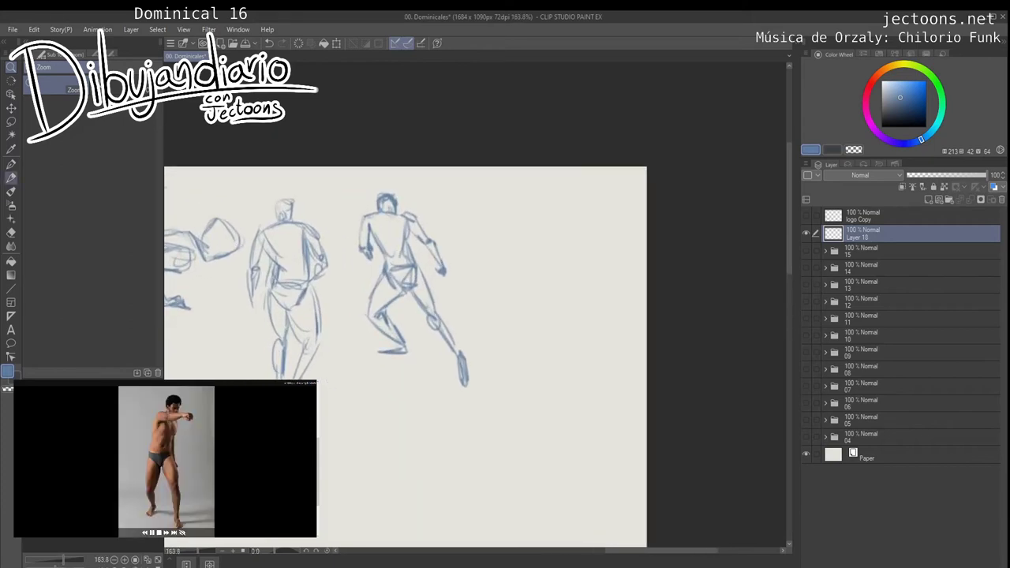
{"action": "mouse_move", "coordinate": [489, 363]}
{"action": "left_mouse_down"}
{"action": "mouse_move", "coordinate": [499, 283]}
{"action": "mouse_move", "coordinate": [298, 343]}
{"action": "left_mouse_up"}
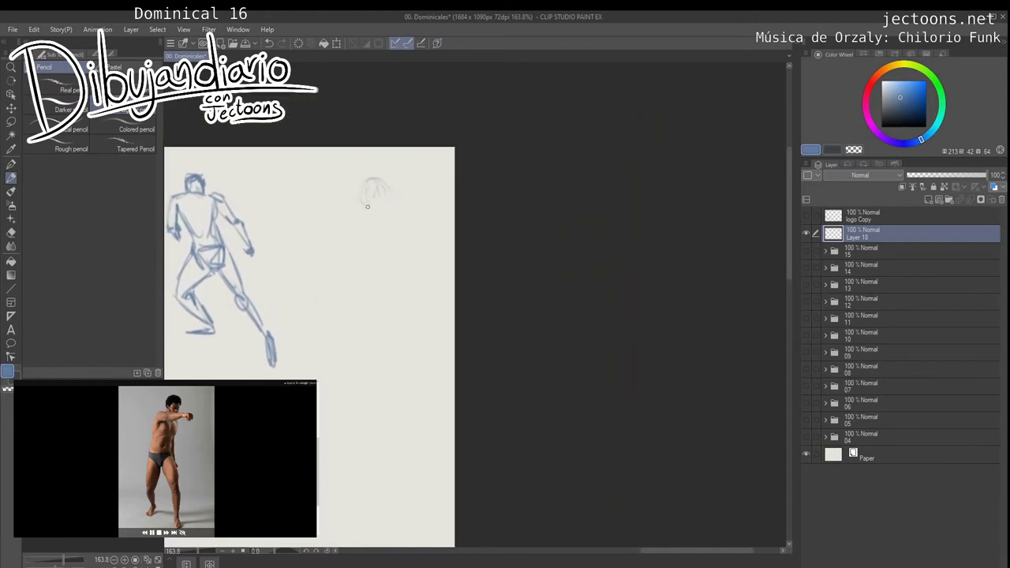
{"action": "mouse_move", "coordinate": [366, 203]}
{"action": "left_mouse_down"}
{"action": "mouse_move", "coordinate": [373, 220]}
{"action": "mouse_move", "coordinate": [427, 208]}
{"action": "mouse_move", "coordinate": [400, 221]}
{"action": "left_mouse_up"}
{"action": "mouse_move", "coordinate": [329, 249]}
{"action": "left_mouse_down"}
{"action": "mouse_move", "coordinate": [345, 210]}
{"action": "mouse_move", "coordinate": [346, 255]}
{"action": "mouse_move", "coordinate": [330, 282]}
{"action": "left_mouse_up"}
{"action": "left_click_drag", "start_coordinate": [330, 245], "coordinate": [314, 279]}
{"action": "left_click_drag", "start_coordinate": [359, 251], "coordinate": [352, 284]}
{"action": "mouse_move", "coordinate": [382, 226]}
{"action": "left_mouse_down"}
{"action": "mouse_move", "coordinate": [376, 256]}
{"action": "mouse_move", "coordinate": [388, 270]}
{"action": "mouse_move", "coordinate": [370, 251]}
{"action": "mouse_move", "coordinate": [390, 194]}
{"action": "mouse_move", "coordinate": [388, 225]}
{"action": "left_mouse_up"}
{"action": "mouse_move", "coordinate": [387, 221]}
{"action": "left_mouse_down"}
{"action": "mouse_move", "coordinate": [370, 192]}
{"action": "mouse_move", "coordinate": [382, 217]}
{"action": "left_mouse_up"}
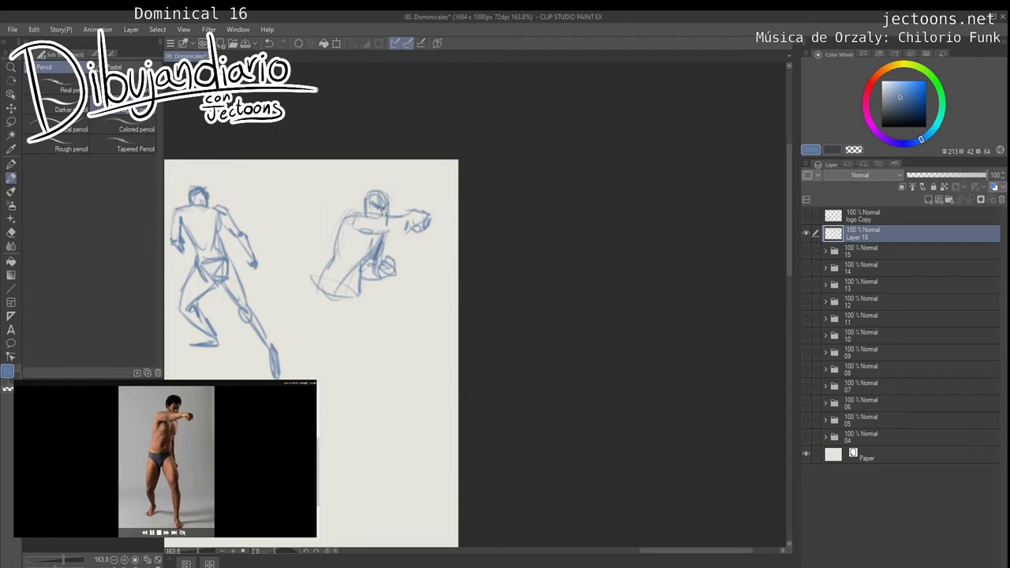
Step: Sketch the punching figure's front leg with thigh, knee, calf and foot
{"action": "mouse_move", "coordinate": [318, 326]}
{"action": "left_mouse_down"}
{"action": "mouse_move", "coordinate": [346, 252]}
{"action": "mouse_move", "coordinate": [407, 276]}
{"action": "left_mouse_up"}
{"action": "left_click_drag", "start_coordinate": [399, 236], "coordinate": [418, 285]}
{"action": "left_click_drag", "start_coordinate": [390, 217], "coordinate": [418, 285]}
{"action": "mouse_move", "coordinate": [369, 225]}
{"action": "left_mouse_down"}
{"action": "mouse_move", "coordinate": [422, 303]}
{"action": "mouse_move", "coordinate": [412, 331]}
{"action": "mouse_move", "coordinate": [446, 358]}
{"action": "left_mouse_up"}
{"action": "left_click_drag", "start_coordinate": [422, 349], "coordinate": [456, 360]}
{"action": "left_click_drag", "start_coordinate": [403, 316], "coordinate": [426, 347]}
Step: Sketch the punching figure's back leg stretched out diagonally toward the lunging figure's foot
{"action": "left_click_drag", "start_coordinate": [388, 265], "coordinate": [353, 310]}
{"action": "left_click_drag", "start_coordinate": [366, 248], "coordinate": [350, 295]}
{"action": "left_click_drag", "start_coordinate": [361, 294], "coordinate": [341, 327]}
{"action": "left_click_drag", "start_coordinate": [358, 312], "coordinate": [313, 357]}
{"action": "left_click_drag", "start_coordinate": [313, 357], "coordinate": [341, 360]}
{"action": "left_click_drag", "start_coordinate": [313, 363], "coordinate": [337, 361]}
Step: Refine the punching figure's front foot and inner thigh, and outline the briefs around its hips
{"action": "mouse_move", "coordinate": [438, 385]}
{"action": "left_mouse_down"}
{"action": "mouse_move", "coordinate": [392, 386]}
{"action": "mouse_move", "coordinate": [411, 390]}
{"action": "left_mouse_up"}
{"action": "mouse_move", "coordinate": [376, 297]}
{"action": "left_mouse_down"}
{"action": "mouse_move", "coordinate": [373, 314]}
{"action": "mouse_move", "coordinate": [384, 312]}
{"action": "left_mouse_up"}
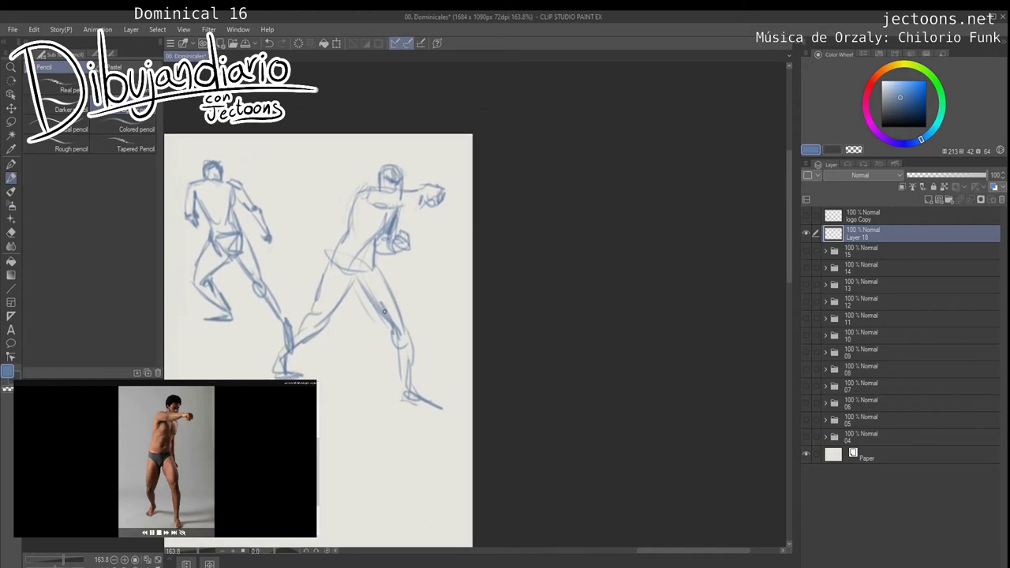
{"action": "left_click_drag", "start_coordinate": [329, 261], "coordinate": [352, 285]}
{"action": "left_click_drag", "start_coordinate": [347, 284], "coordinate": [377, 269]}
{"action": "left_click_drag", "start_coordinate": [377, 306], "coordinate": [393, 272]}
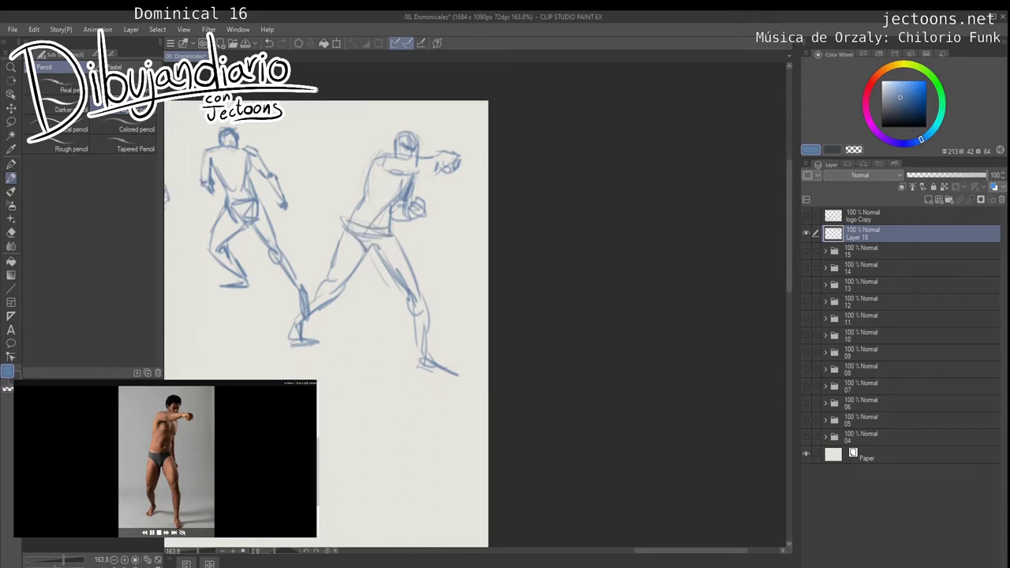
Step: Redraw the punching figure's back leg bent at the knee with its foot tucked in, and strengthen its contours
{"action": "left_click_drag", "start_coordinate": [344, 220], "coordinate": [330, 278]}
{"action": "left_click_drag", "start_coordinate": [369, 249], "coordinate": [314, 357]}
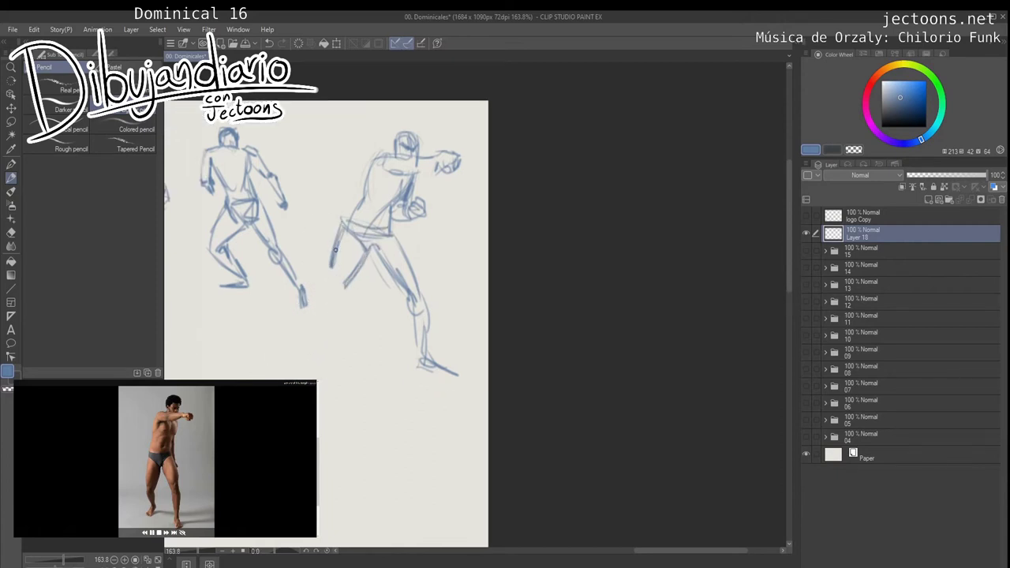
{"action": "mouse_move", "coordinate": [331, 260]}
{"action": "left_mouse_down"}
{"action": "mouse_move", "coordinate": [325, 305]}
{"action": "mouse_move", "coordinate": [334, 300]}
{"action": "mouse_move", "coordinate": [348, 328]}
{"action": "left_mouse_up"}
{"action": "left_click_drag", "start_coordinate": [347, 292], "coordinate": [360, 326]}
{"action": "mouse_move", "coordinate": [328, 254]}
{"action": "left_mouse_down"}
{"action": "mouse_move", "coordinate": [362, 336]}
{"action": "mouse_move", "coordinate": [417, 364]}
{"action": "left_mouse_up"}
{"action": "left_click_drag", "start_coordinate": [415, 351], "coordinate": [434, 368]}
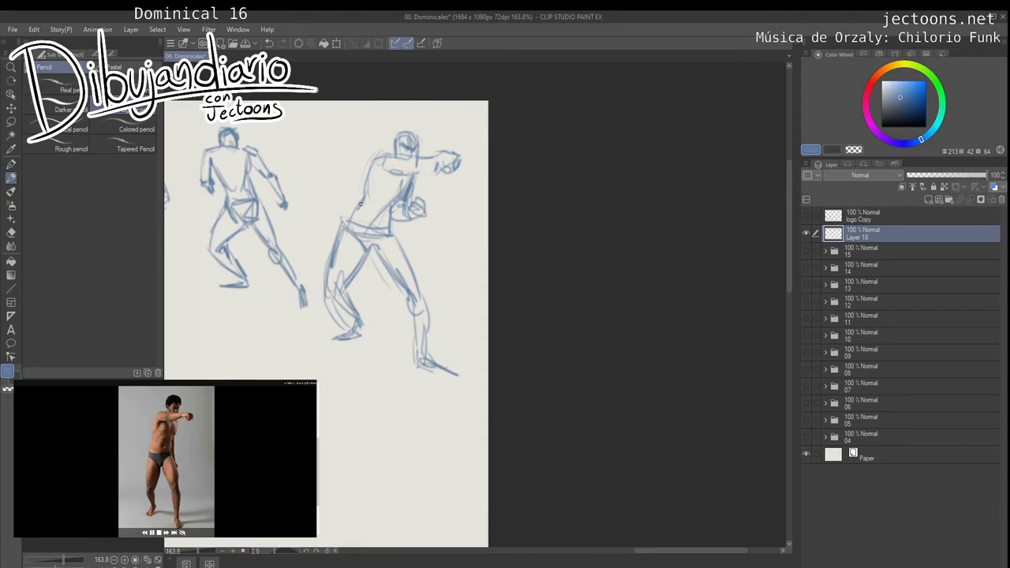
{"action": "left_click_drag", "start_coordinate": [360, 197], "coordinate": [323, 286]}
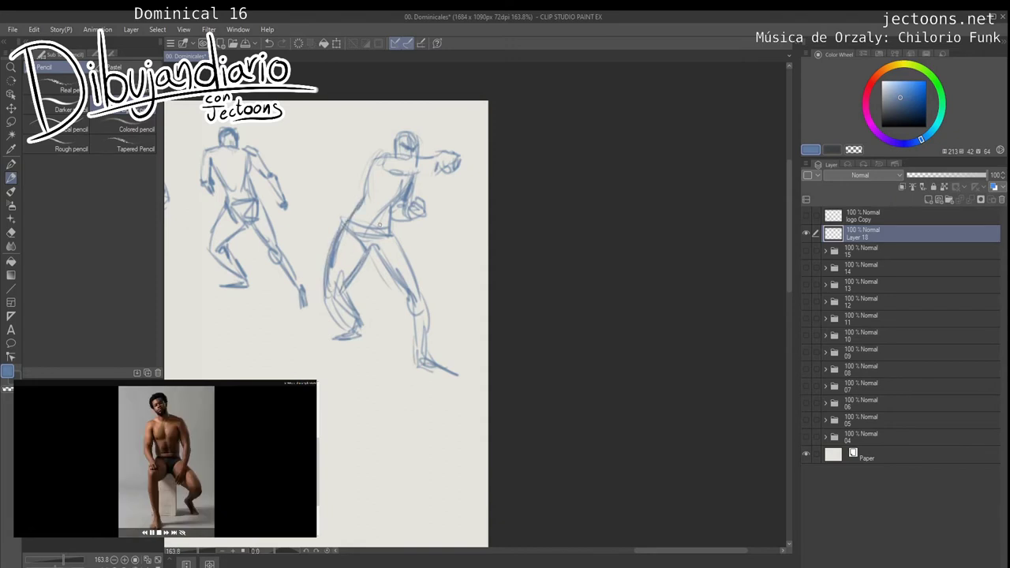
{"action": "mouse_move", "coordinate": [386, 205]}
{"action": "left_mouse_down"}
{"action": "mouse_move", "coordinate": [347, 269]}
{"action": "mouse_move", "coordinate": [360, 325]}
{"action": "left_mouse_up"}
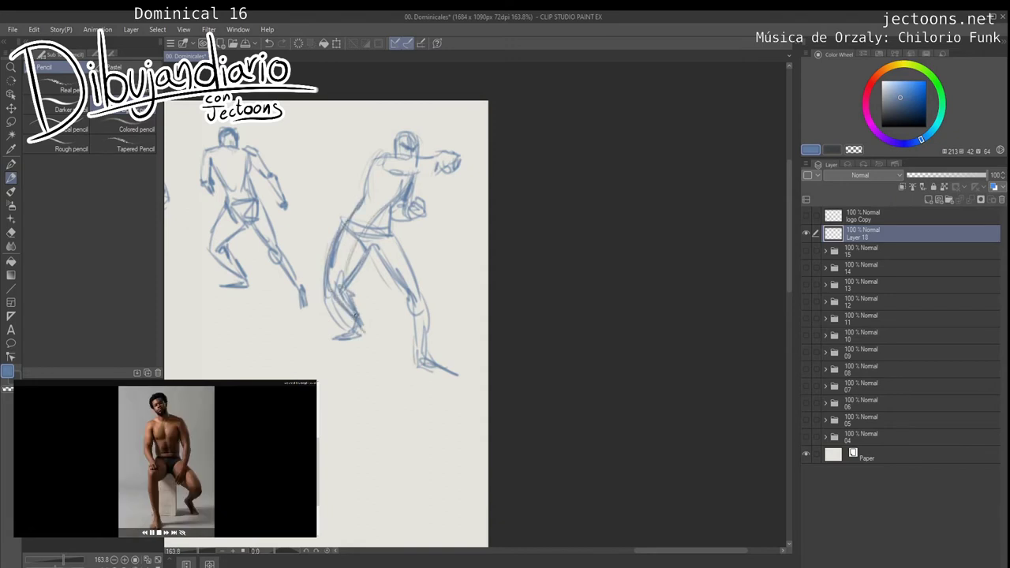
Step: Sketch the head, shoulders, chest and tapering torso of the seated man below the previous row of figures
{"action": "key", "text": "ctrl+space"}
{"action": "mouse_move", "coordinate": [400, 354]}
{"action": "left_mouse_down"}
{"action": "mouse_move", "coordinate": [341, 354]}
{"action": "mouse_move", "coordinate": [434, 354]}
{"action": "mouse_move", "coordinate": [394, 354]}
{"action": "mouse_move", "coordinate": [518, 289]}
{"action": "mouse_move", "coordinate": [540, 312]}
{"action": "mouse_move", "coordinate": [649, 324]}
{"action": "mouse_move", "coordinate": [672, 241]}
{"action": "left_mouse_up"}
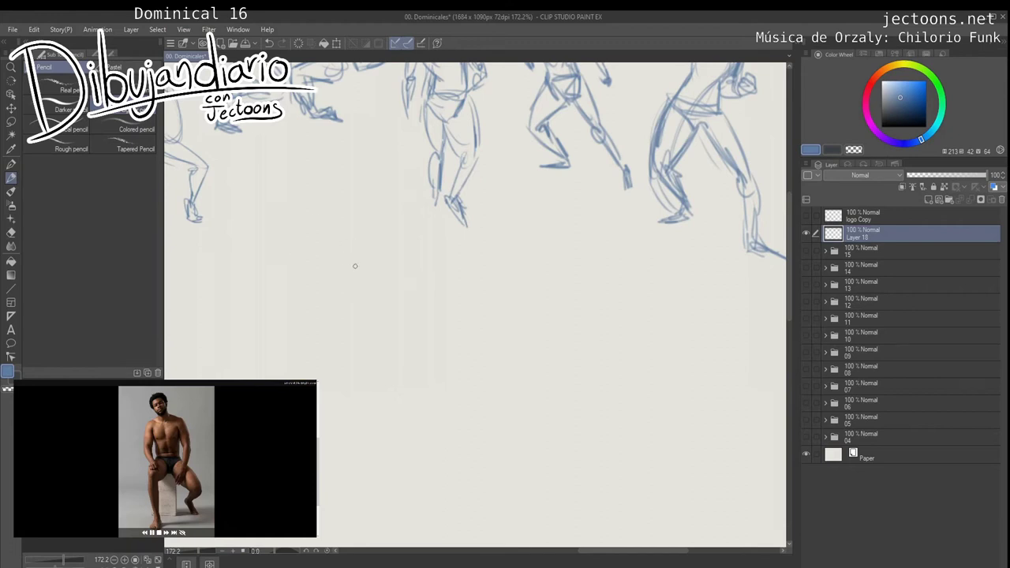
{"action": "mouse_move", "coordinate": [352, 236]}
{"action": "left_mouse_down"}
{"action": "mouse_move", "coordinate": [352, 228]}
{"action": "mouse_move", "coordinate": [362, 256]}
{"action": "mouse_move", "coordinate": [328, 322]}
{"action": "mouse_move", "coordinate": [372, 355]}
{"action": "left_mouse_up"}
{"action": "mouse_move", "coordinate": [382, 260]}
{"action": "left_mouse_down"}
{"action": "mouse_move", "coordinate": [414, 272]}
{"action": "mouse_move", "coordinate": [417, 345]}
{"action": "left_mouse_up"}
{"action": "mouse_move", "coordinate": [410, 284]}
{"action": "left_mouse_down"}
{"action": "mouse_move", "coordinate": [412, 346]}
{"action": "mouse_move", "coordinate": [391, 297]}
{"action": "mouse_move", "coordinate": [414, 256]}
{"action": "left_mouse_up"}
{"action": "mouse_move", "coordinate": [344, 243]}
{"action": "left_mouse_down"}
{"action": "mouse_move", "coordinate": [369, 244]}
{"action": "mouse_move", "coordinate": [364, 210]}
{"action": "mouse_move", "coordinate": [374, 231]}
{"action": "mouse_move", "coordinate": [401, 243]}
{"action": "left_mouse_up"}
{"action": "left_click_drag", "start_coordinate": [335, 225], "coordinate": [347, 252]}
{"action": "mouse_move", "coordinate": [343, 237]}
{"action": "left_mouse_down"}
{"action": "mouse_move", "coordinate": [364, 284]}
{"action": "mouse_move", "coordinate": [385, 303]}
{"action": "left_mouse_up"}
{"action": "mouse_move", "coordinate": [404, 227]}
{"action": "left_mouse_down"}
{"action": "mouse_move", "coordinate": [413, 277]}
{"action": "mouse_move", "coordinate": [432, 235]}
{"action": "left_mouse_up"}
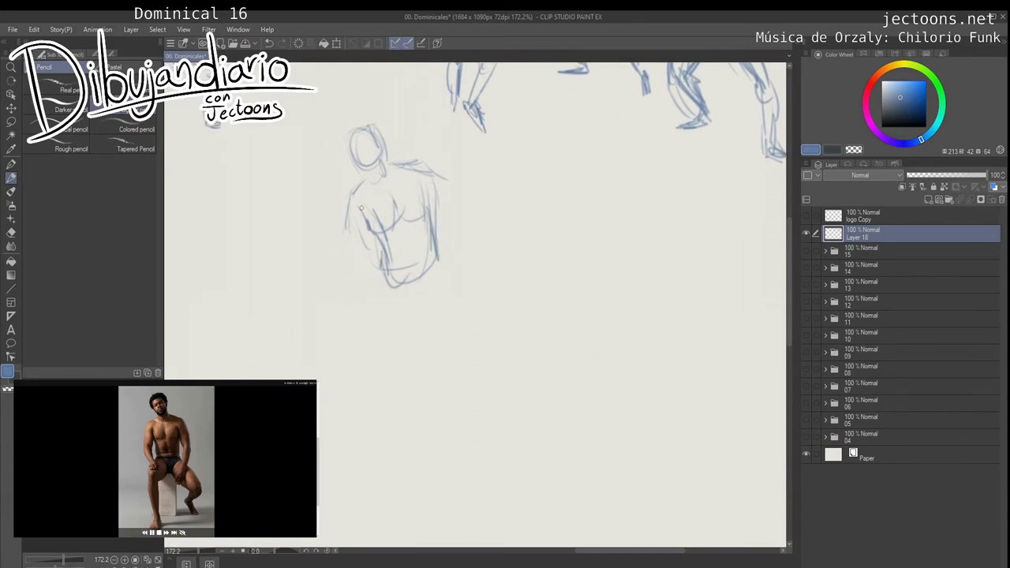
Step: Sketch the seated figure's bent arm with its elbow out and hand resting on the thigh
{"action": "left_click_drag", "start_coordinate": [352, 202], "coordinate": [340, 251]}
{"action": "left_click_drag", "start_coordinate": [351, 191], "coordinate": [337, 273]}
{"action": "mouse_move", "coordinate": [362, 224]}
{"action": "left_mouse_down"}
{"action": "mouse_move", "coordinate": [368, 265]}
{"action": "mouse_move", "coordinate": [336, 273]}
{"action": "mouse_move", "coordinate": [384, 303]}
{"action": "mouse_move", "coordinate": [382, 286]}
{"action": "mouse_move", "coordinate": [352, 309]}
{"action": "mouse_move", "coordinate": [386, 300]}
{"action": "mouse_move", "coordinate": [360, 316]}
{"action": "left_mouse_up"}
Step: Sketch the seated figure's spread legs with thighs, bent knees, calves and feet
{"action": "left_click_drag", "start_coordinate": [419, 272], "coordinate": [490, 317]}
{"action": "left_click_drag", "start_coordinate": [420, 290], "coordinate": [470, 325]}
{"action": "mouse_move", "coordinate": [436, 319]}
{"action": "left_mouse_down"}
{"action": "mouse_move", "coordinate": [499, 331]}
{"action": "mouse_move", "coordinate": [494, 323]}
{"action": "mouse_move", "coordinate": [484, 325]}
{"action": "mouse_move", "coordinate": [497, 347]}
{"action": "left_mouse_up"}
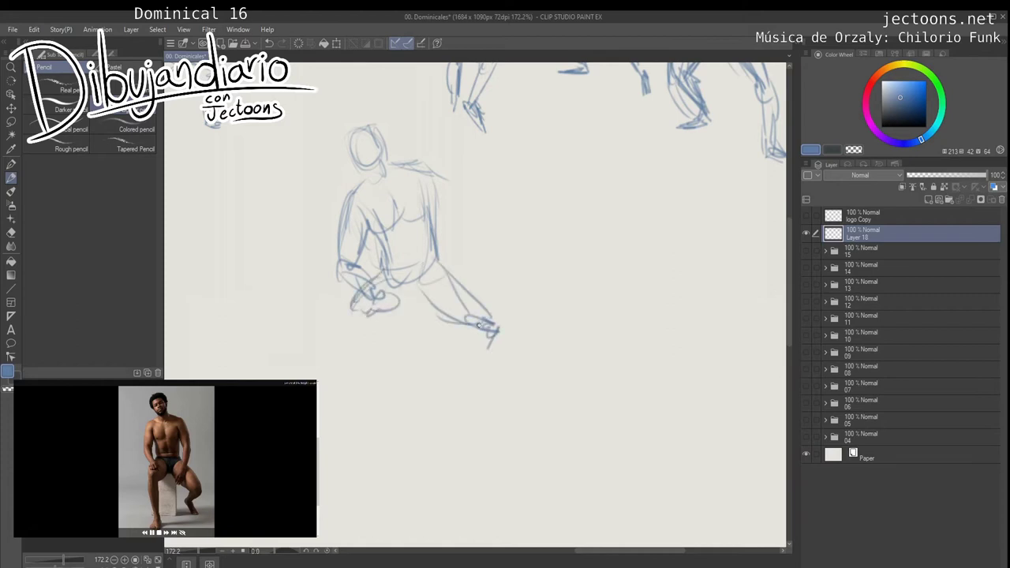
{"action": "mouse_move", "coordinate": [419, 287]}
{"action": "left_mouse_down"}
{"action": "mouse_move", "coordinate": [401, 315]}
{"action": "mouse_move", "coordinate": [377, 321]}
{"action": "left_mouse_up"}
{"action": "left_click_drag", "start_coordinate": [405, 301], "coordinate": [348, 341]}
{"action": "left_click_drag", "start_coordinate": [370, 327], "coordinate": [380, 366]}
{"action": "mouse_move", "coordinate": [384, 321]}
{"action": "left_mouse_down"}
{"action": "mouse_move", "coordinate": [385, 378]}
{"action": "mouse_move", "coordinate": [362, 382]}
{"action": "mouse_move", "coordinate": [391, 390]}
{"action": "mouse_move", "coordinate": [386, 356]}
{"action": "mouse_move", "coordinate": [392, 385]}
{"action": "left_mouse_up"}
{"action": "left_click_drag", "start_coordinate": [376, 340], "coordinate": [372, 395]}
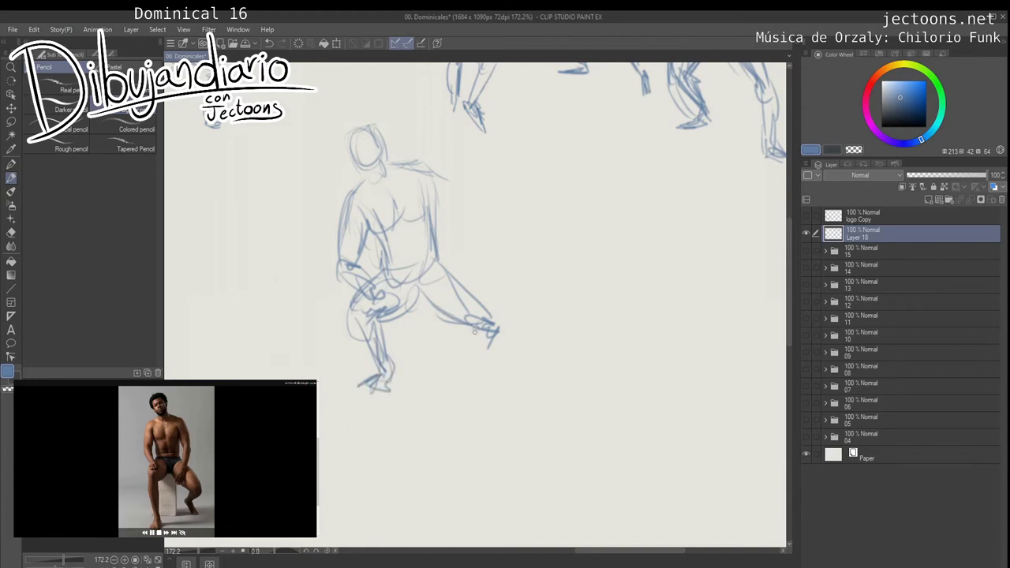
{"action": "mouse_move", "coordinate": [465, 327]}
{"action": "left_mouse_down"}
{"action": "mouse_move", "coordinate": [462, 355]}
{"action": "mouse_move", "coordinate": [488, 341]}
{"action": "mouse_move", "coordinate": [460, 344]}
{"action": "mouse_move", "coordinate": [452, 386]}
{"action": "left_mouse_up"}
{"action": "left_click_drag", "start_coordinate": [488, 350], "coordinate": [482, 337]}
Step: Sketch the seated figure's other arm reaching down from the shoulder to a hand on the outer thigh
{"action": "mouse_move", "coordinate": [432, 175]}
{"action": "left_mouse_down"}
{"action": "mouse_move", "coordinate": [469, 246]}
{"action": "mouse_move", "coordinate": [457, 238]}
{"action": "left_mouse_up"}
{"action": "mouse_move", "coordinate": [461, 238]}
{"action": "left_mouse_down"}
{"action": "mouse_move", "coordinate": [453, 251]}
{"action": "mouse_move", "coordinate": [471, 253]}
{"action": "left_mouse_up"}
{"action": "left_click_drag", "start_coordinate": [471, 252], "coordinate": [443, 328]}
{"action": "left_click_drag", "start_coordinate": [464, 252], "coordinate": [454, 289]}
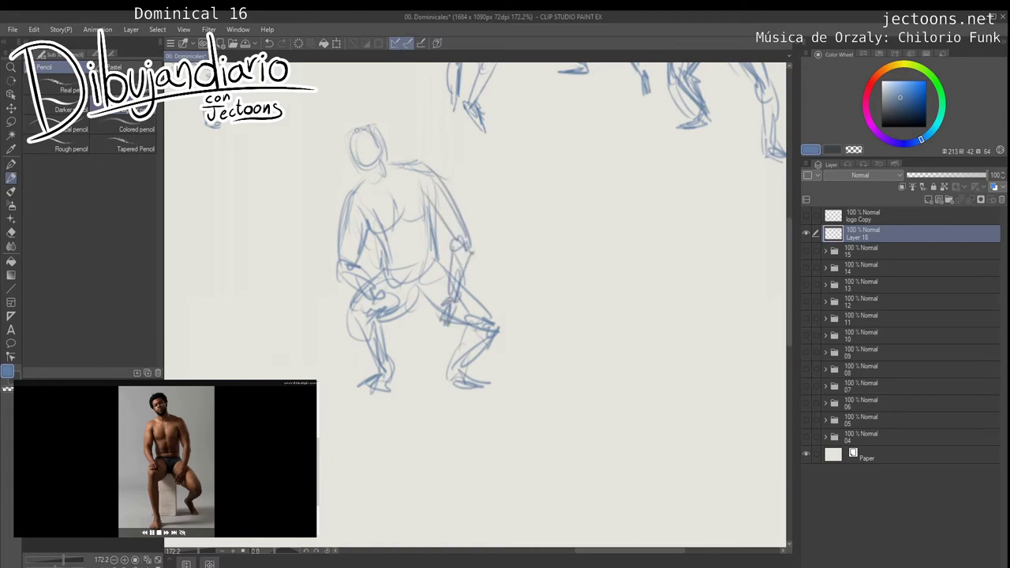
Step: Add the centre line, brow line and simple eyes and nose to the seated figure's face
{"action": "left_click_drag", "start_coordinate": [363, 132], "coordinate": [369, 162]}
{"action": "left_click_drag", "start_coordinate": [354, 154], "coordinate": [377, 148]}
{"action": "mouse_move", "coordinate": [352, 156]}
{"action": "left_mouse_down"}
{"action": "mouse_move", "coordinate": [375, 144]}
{"action": "mouse_move", "coordinate": [381, 152]}
{"action": "left_mouse_up"}
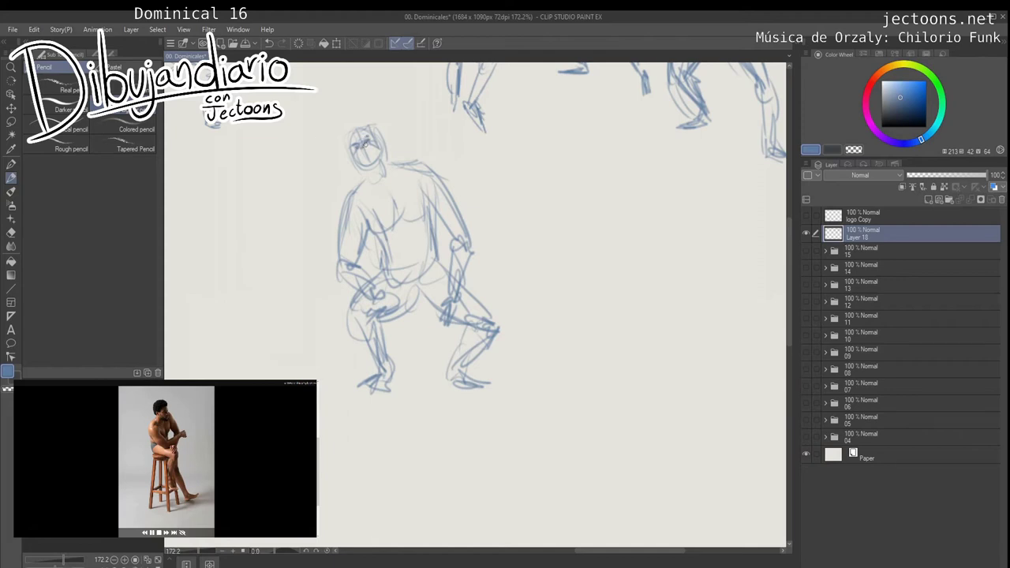
{"action": "left_click_drag", "start_coordinate": [370, 150], "coordinate": [364, 154]}
Step: Write and underline a short heading with the pencil in the blank area below the earliest figures
{"action": "left_click_drag", "start_coordinate": [474, 351], "coordinate": [378, 351]}
{"action": "left_click_drag", "start_coordinate": [395, 340], "coordinate": [620, 263]}
{"action": "scroll", "coordinate": [284, 228], "scroll_direction": "up", "scroll_amount": 5}
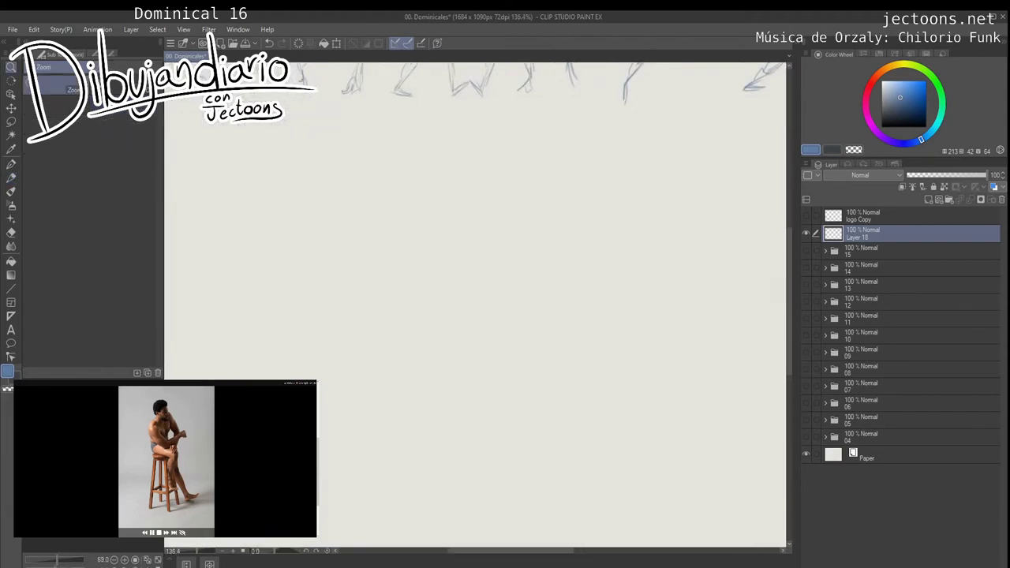
{"action": "key", "text": "p"}
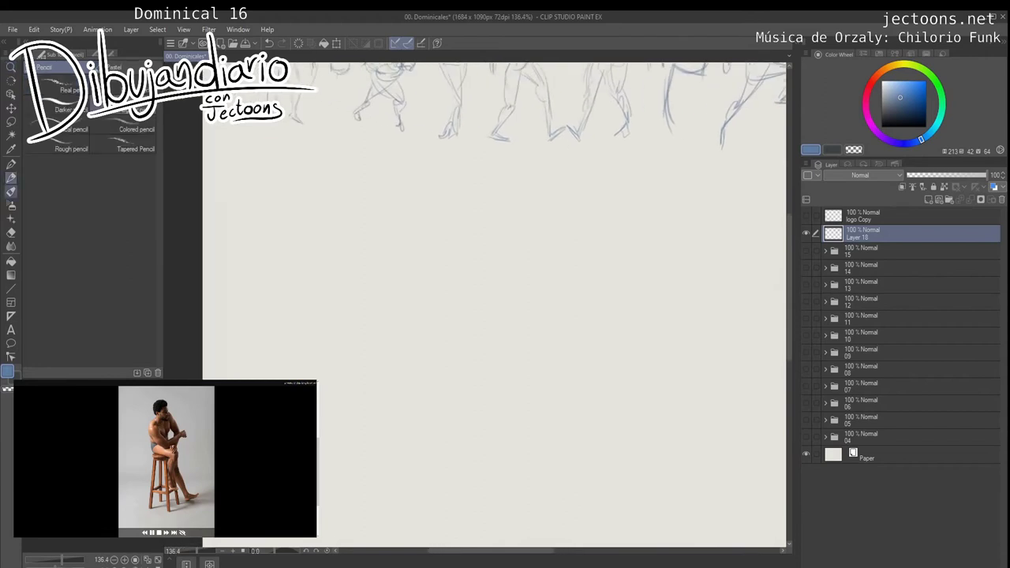
{"action": "mouse_move", "coordinate": [232, 144]}
{"action": "left_mouse_down"}
{"action": "mouse_move", "coordinate": [222, 158]}
{"action": "mouse_move", "coordinate": [291, 140]}
{"action": "mouse_move", "coordinate": [311, 150]}
{"action": "left_mouse_up"}
{"action": "mouse_move", "coordinate": [211, 170]}
{"action": "left_mouse_down"}
{"action": "mouse_move", "coordinate": [330, 160]}
{"action": "mouse_move", "coordinate": [327, 104]}
{"action": "left_mouse_up"}
Step: Try sketching the stool pose's head, near shoulder and bent arm with the forearm raised to a hand
{"action": "mouse_move", "coordinate": [300, 228]}
{"action": "left_mouse_down"}
{"action": "mouse_move", "coordinate": [274, 210]}
{"action": "mouse_move", "coordinate": [324, 216]}
{"action": "left_mouse_up"}
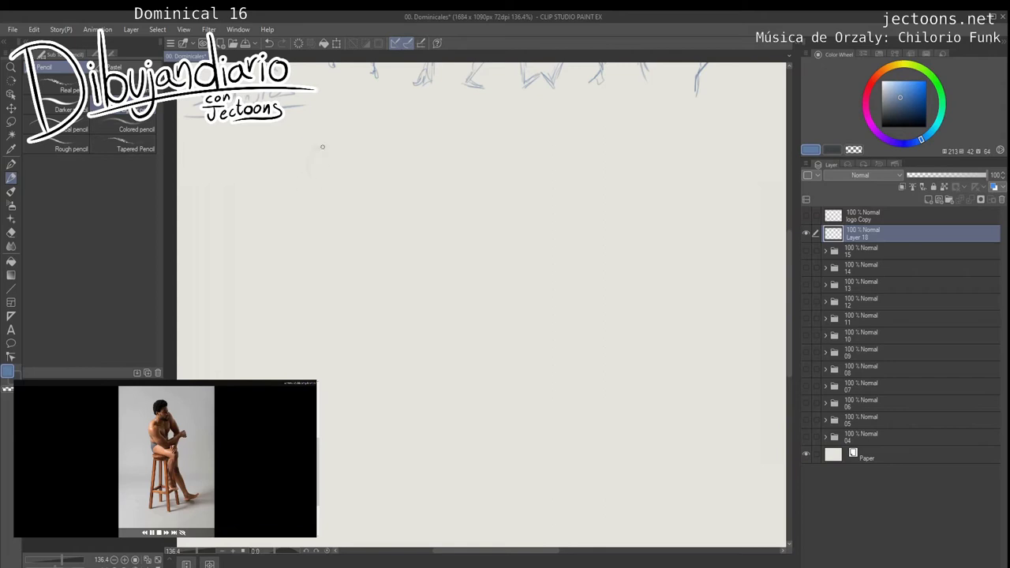
{"action": "mouse_move", "coordinate": [323, 148]}
{"action": "left_mouse_down"}
{"action": "mouse_move", "coordinate": [312, 181]}
{"action": "mouse_move", "coordinate": [336, 164]}
{"action": "mouse_move", "coordinate": [335, 193]}
{"action": "mouse_move", "coordinate": [323, 192]}
{"action": "left_mouse_up"}
{"action": "left_click_drag", "start_coordinate": [289, 225], "coordinate": [310, 215]}
{"action": "mouse_move", "coordinate": [334, 253]}
{"action": "left_mouse_down"}
{"action": "mouse_move", "coordinate": [380, 211]}
{"action": "mouse_move", "coordinate": [351, 246]}
{"action": "mouse_move", "coordinate": [364, 254]}
{"action": "mouse_move", "coordinate": [339, 264]}
{"action": "mouse_move", "coordinate": [343, 247]}
{"action": "mouse_move", "coordinate": [344, 256]}
{"action": "left_mouse_up"}
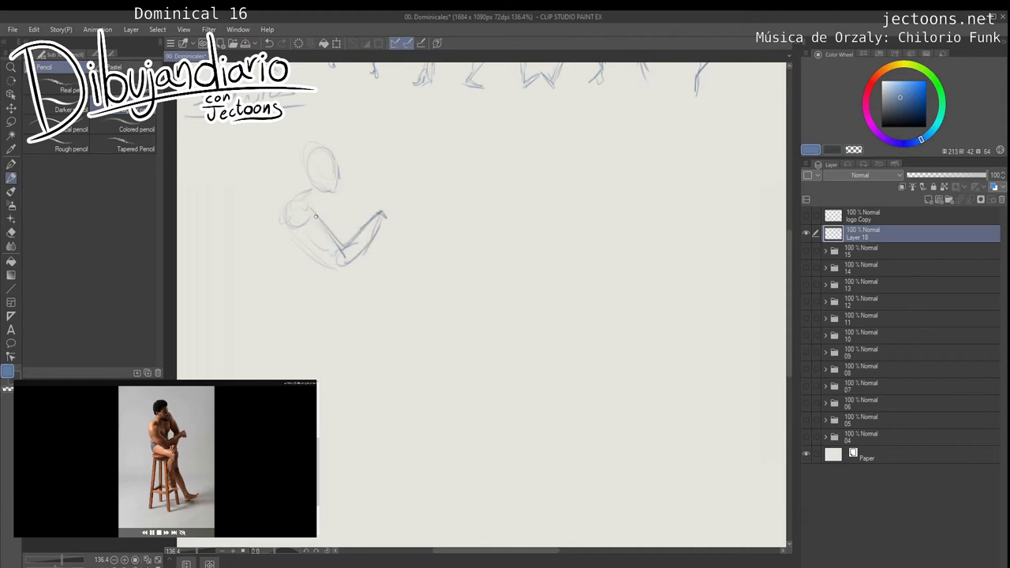
{"action": "mouse_move", "coordinate": [379, 214]}
{"action": "left_mouse_down"}
{"action": "mouse_move", "coordinate": [391, 200]}
{"action": "mouse_move", "coordinate": [401, 215]}
{"action": "mouse_move", "coordinate": [386, 219]}
{"action": "mouse_move", "coordinate": [401, 219]}
{"action": "mouse_move", "coordinate": [394, 191]}
{"action": "mouse_move", "coordinate": [361, 179]}
{"action": "mouse_move", "coordinate": [368, 221]}
{"action": "mouse_move", "coordinate": [353, 230]}
{"action": "left_mouse_up"}
{"action": "mouse_move", "coordinate": [320, 192]}
{"action": "left_mouse_down"}
{"action": "mouse_move", "coordinate": [302, 220]}
{"action": "mouse_move", "coordinate": [297, 213]}
{"action": "mouse_move", "coordinate": [306, 227]}
{"action": "mouse_move", "coordinate": [325, 210]}
{"action": "left_mouse_up"}
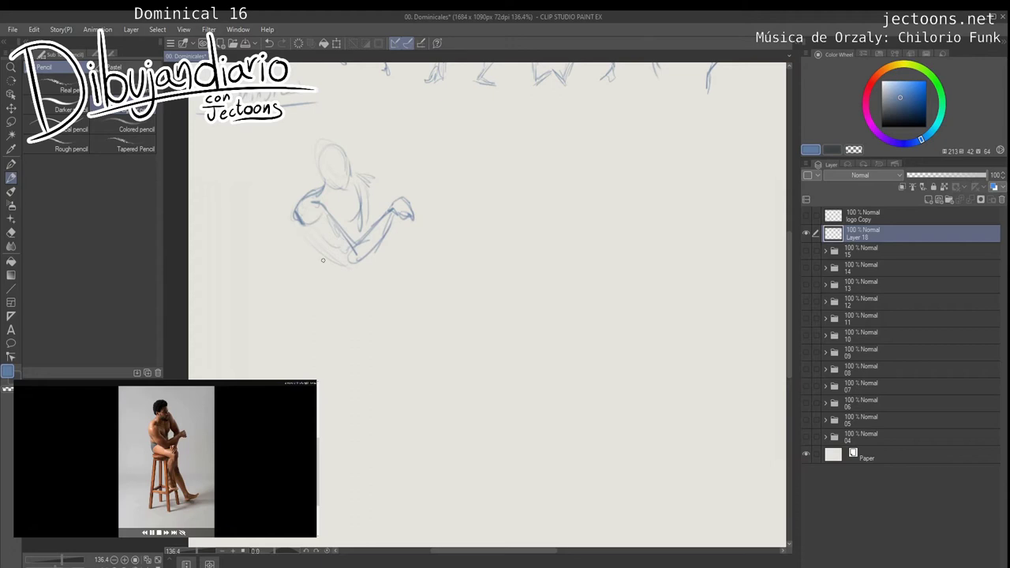
Step: Try defining the stool figure's upper arm, far arm and chest, and add its face and curly hair
{"action": "mouse_move", "coordinate": [304, 222]}
{"action": "left_mouse_down"}
{"action": "mouse_move", "coordinate": [324, 249]}
{"action": "mouse_move", "coordinate": [352, 261]}
{"action": "mouse_move", "coordinate": [345, 245]}
{"action": "left_mouse_up"}
{"action": "mouse_move", "coordinate": [357, 198]}
{"action": "left_mouse_down"}
{"action": "mouse_move", "coordinate": [362, 233]}
{"action": "mouse_move", "coordinate": [355, 166]}
{"action": "mouse_move", "coordinate": [391, 203]}
{"action": "left_mouse_up"}
{"action": "mouse_move", "coordinate": [350, 172]}
{"action": "left_mouse_down"}
{"action": "mouse_move", "coordinate": [392, 207]}
{"action": "mouse_move", "coordinate": [372, 202]}
{"action": "mouse_move", "coordinate": [366, 195]}
{"action": "mouse_move", "coordinate": [390, 218]}
{"action": "left_mouse_up"}
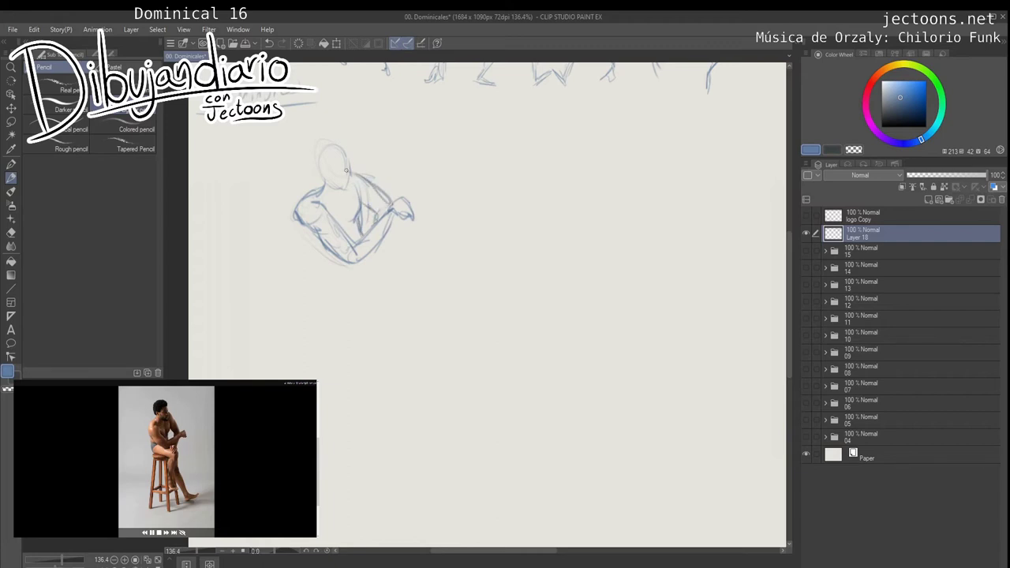
{"action": "mouse_move", "coordinate": [323, 171]}
{"action": "left_mouse_down"}
{"action": "mouse_move", "coordinate": [332, 145]}
{"action": "mouse_move", "coordinate": [344, 191]}
{"action": "left_mouse_up"}
{"action": "mouse_move", "coordinate": [330, 153]}
{"action": "left_mouse_down"}
{"action": "mouse_move", "coordinate": [347, 152]}
{"action": "mouse_move", "coordinate": [334, 138]}
{"action": "mouse_move", "coordinate": [317, 139]}
{"action": "mouse_move", "coordinate": [309, 170]}
{"action": "mouse_move", "coordinate": [307, 148]}
{"action": "mouse_move", "coordinate": [315, 167]}
{"action": "mouse_move", "coordinate": [322, 157]}
{"action": "mouse_move", "coordinate": [318, 165]}
{"action": "mouse_move", "coordinate": [314, 145]}
{"action": "mouse_move", "coordinate": [317, 169]}
{"action": "mouse_move", "coordinate": [331, 144]}
{"action": "mouse_move", "coordinate": [340, 148]}
{"action": "mouse_move", "coordinate": [344, 185]}
{"action": "mouse_move", "coordinate": [336, 165]}
{"action": "left_mouse_up"}
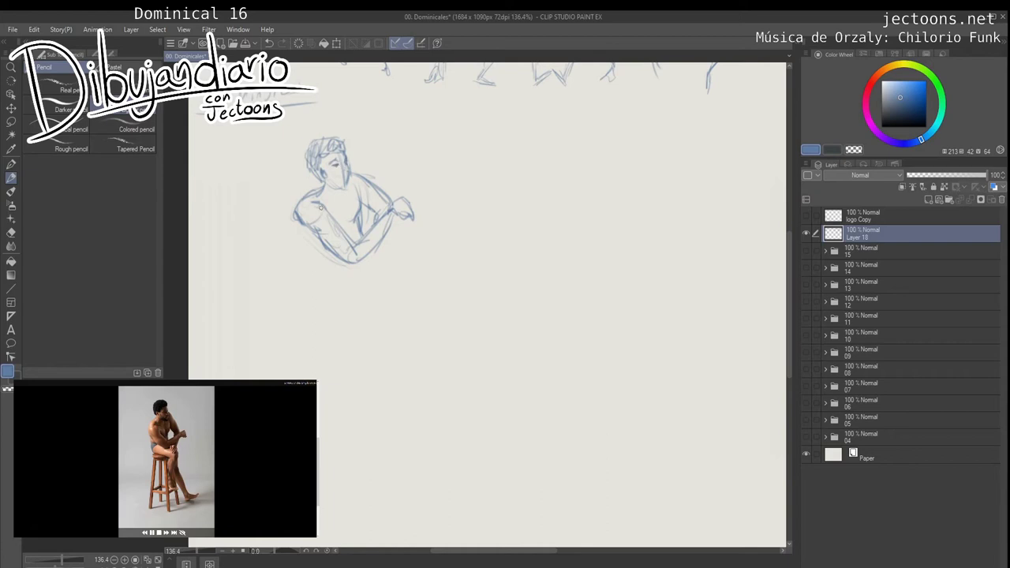
Step: Try sketching the stool figure's back, waist and hips, with the top line of the thigh
{"action": "mouse_move", "coordinate": [313, 243]}
{"action": "left_mouse_down"}
{"action": "mouse_move", "coordinate": [329, 275]}
{"action": "mouse_move", "coordinate": [344, 260]}
{"action": "left_mouse_up"}
{"action": "left_click_drag", "start_coordinate": [308, 225], "coordinate": [320, 265]}
{"action": "left_click_drag", "start_coordinate": [343, 207], "coordinate": [312, 293]}
{"action": "mouse_move", "coordinate": [314, 265]}
{"action": "left_mouse_down"}
{"action": "mouse_move", "coordinate": [342, 299]}
{"action": "mouse_move", "coordinate": [354, 266]}
{"action": "mouse_move", "coordinate": [407, 283]}
{"action": "left_mouse_up"}
{"action": "left_click_drag", "start_coordinate": [352, 260], "coordinate": [416, 285]}
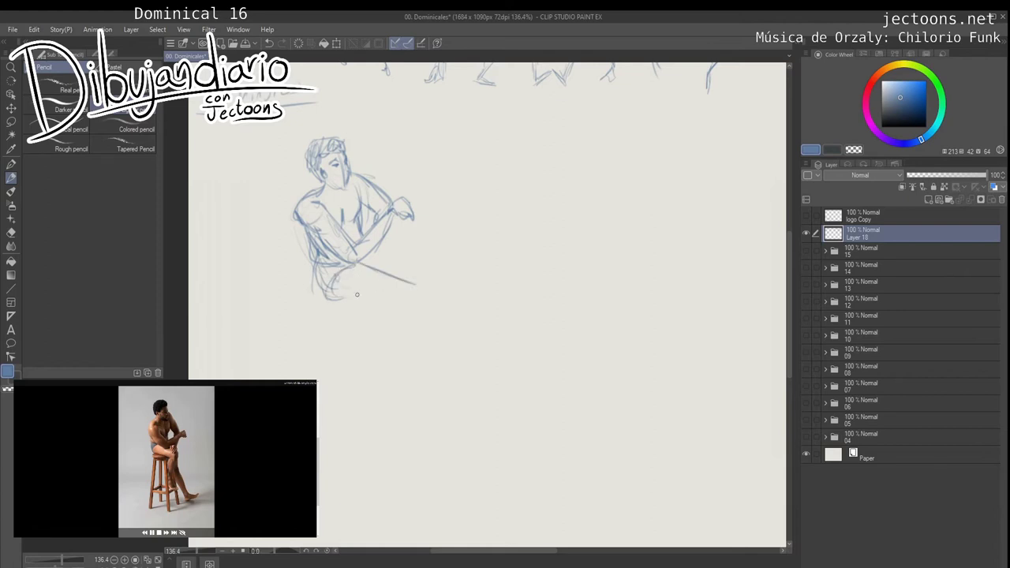
Step: Try sketching the stool figure's bent near leg and foot, with the far leg extended diagonally outward
{"action": "left_click_drag", "start_coordinate": [323, 292], "coordinate": [378, 305]}
{"action": "mouse_move", "coordinate": [399, 279]}
{"action": "left_mouse_down"}
{"action": "mouse_move", "coordinate": [414, 290]}
{"action": "mouse_move", "coordinate": [378, 347]}
{"action": "left_mouse_up"}
{"action": "mouse_move", "coordinate": [394, 309]}
{"action": "left_mouse_down"}
{"action": "mouse_move", "coordinate": [366, 357]}
{"action": "mouse_move", "coordinate": [384, 382]}
{"action": "mouse_move", "coordinate": [360, 369]}
{"action": "mouse_move", "coordinate": [399, 388]}
{"action": "mouse_move", "coordinate": [387, 394]}
{"action": "mouse_move", "coordinate": [404, 384]}
{"action": "mouse_move", "coordinate": [390, 388]}
{"action": "mouse_move", "coordinate": [379, 323]}
{"action": "mouse_move", "coordinate": [471, 367]}
{"action": "left_mouse_up"}
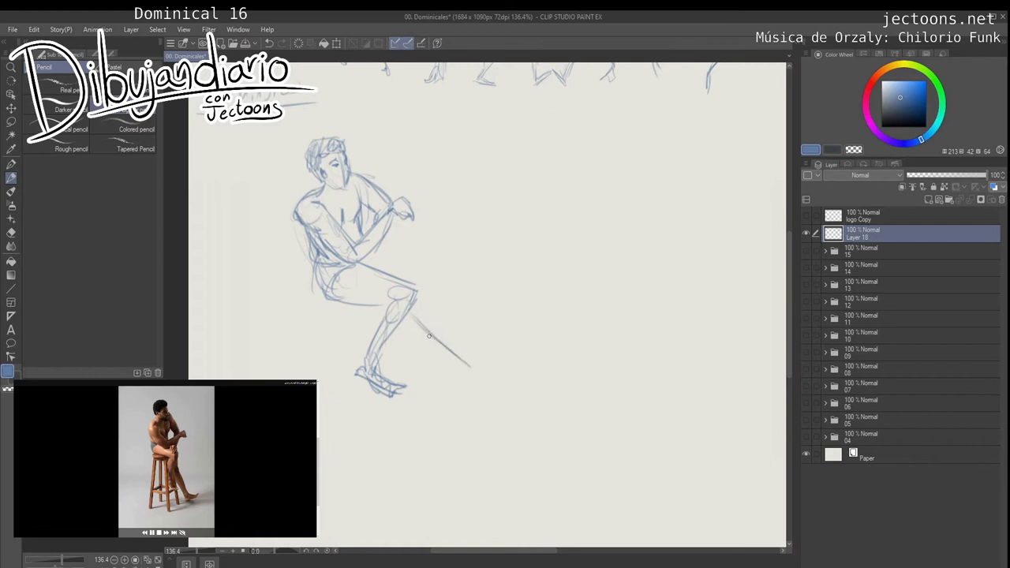
{"action": "mouse_move", "coordinate": [365, 264]}
{"action": "left_mouse_down"}
{"action": "mouse_move", "coordinate": [371, 257]}
{"action": "mouse_move", "coordinate": [377, 269]}
{"action": "left_mouse_up"}
{"action": "left_click_drag", "start_coordinate": [413, 317], "coordinate": [470, 363]}
{"action": "mouse_move", "coordinate": [399, 339]}
{"action": "left_mouse_down"}
{"action": "mouse_move", "coordinate": [471, 378]}
{"action": "mouse_move", "coordinate": [502, 341]}
{"action": "mouse_move", "coordinate": [491, 365]}
{"action": "mouse_move", "coordinate": [504, 356]}
{"action": "mouse_move", "coordinate": [495, 342]}
{"action": "mouse_move", "coordinate": [467, 382]}
{"action": "left_mouse_up"}
Step: Try drawing the stool's flat seat under the figure's hips and its outer leg
{"action": "mouse_move", "coordinate": [314, 306]}
{"action": "left_mouse_down"}
{"action": "mouse_move", "coordinate": [380, 309]}
{"action": "mouse_move", "coordinate": [346, 307]}
{"action": "mouse_move", "coordinate": [374, 313]}
{"action": "mouse_move", "coordinate": [363, 318]}
{"action": "left_mouse_up"}
{"action": "left_click_drag", "start_coordinate": [321, 310], "coordinate": [391, 314]}
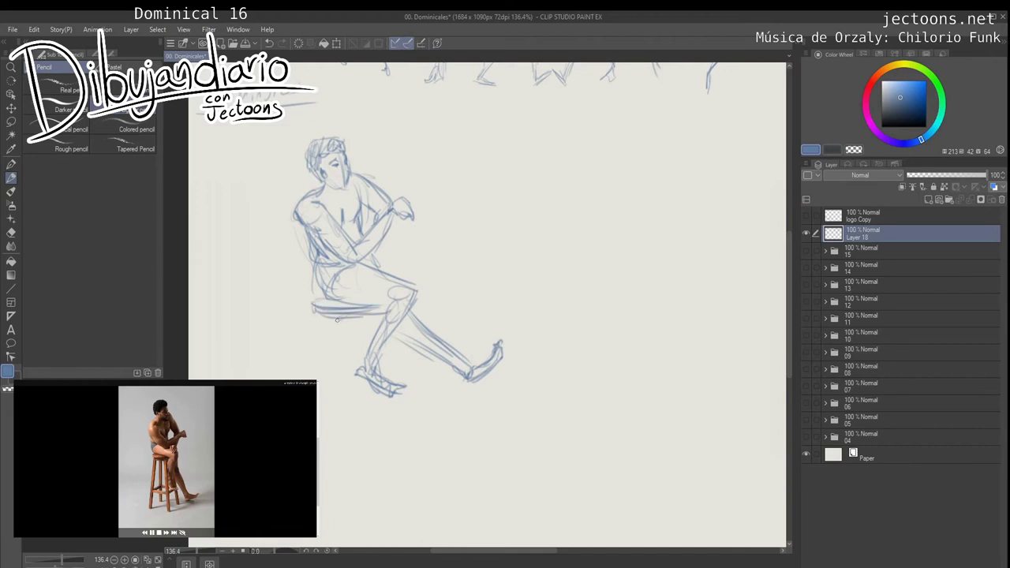
{"action": "mouse_move", "coordinate": [319, 319]}
{"action": "left_mouse_down"}
{"action": "mouse_move", "coordinate": [310, 378]}
{"action": "mouse_move", "coordinate": [388, 391]}
{"action": "left_mouse_up"}
Step: Try strengthening the contours of the stool figure's near knee, shin and calf
{"action": "mouse_move", "coordinate": [405, 307]}
{"action": "left_mouse_down"}
{"action": "mouse_move", "coordinate": [411, 294]}
{"action": "mouse_move", "coordinate": [409, 306]}
{"action": "left_mouse_up"}
{"action": "mouse_move", "coordinate": [357, 262]}
{"action": "left_mouse_down"}
{"action": "mouse_move", "coordinate": [418, 288]}
{"action": "mouse_move", "coordinate": [403, 282]}
{"action": "mouse_move", "coordinate": [406, 318]}
{"action": "mouse_move", "coordinate": [414, 299]}
{"action": "mouse_move", "coordinate": [418, 312]}
{"action": "mouse_move", "coordinate": [376, 360]}
{"action": "left_mouse_up"}
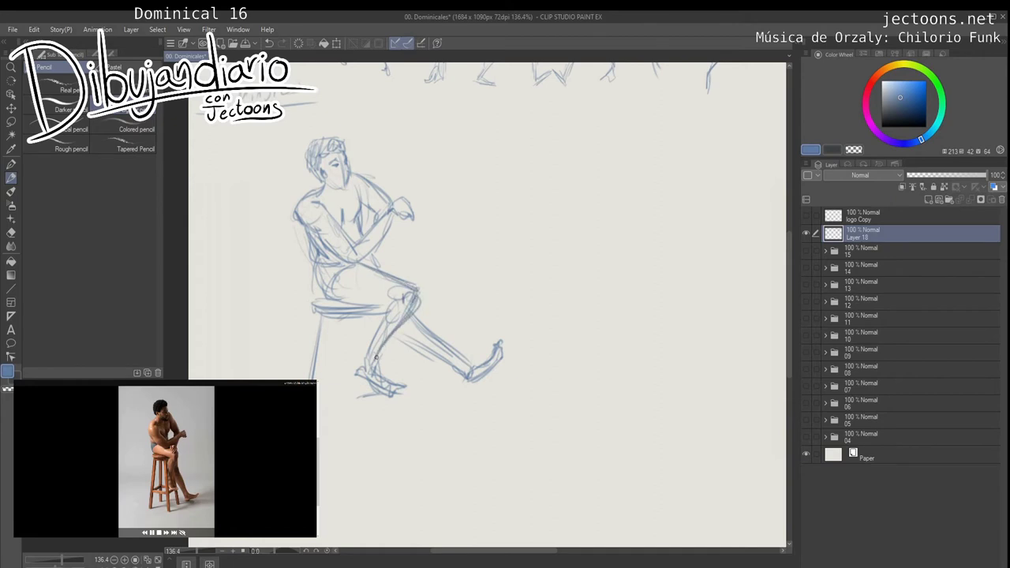
{"action": "left_click_drag", "start_coordinate": [421, 295], "coordinate": [389, 335]}
{"action": "mouse_move", "coordinate": [379, 357]}
{"action": "left_mouse_down"}
{"action": "mouse_move", "coordinate": [390, 330]}
{"action": "mouse_move", "coordinate": [364, 364]}
{"action": "left_mouse_up"}
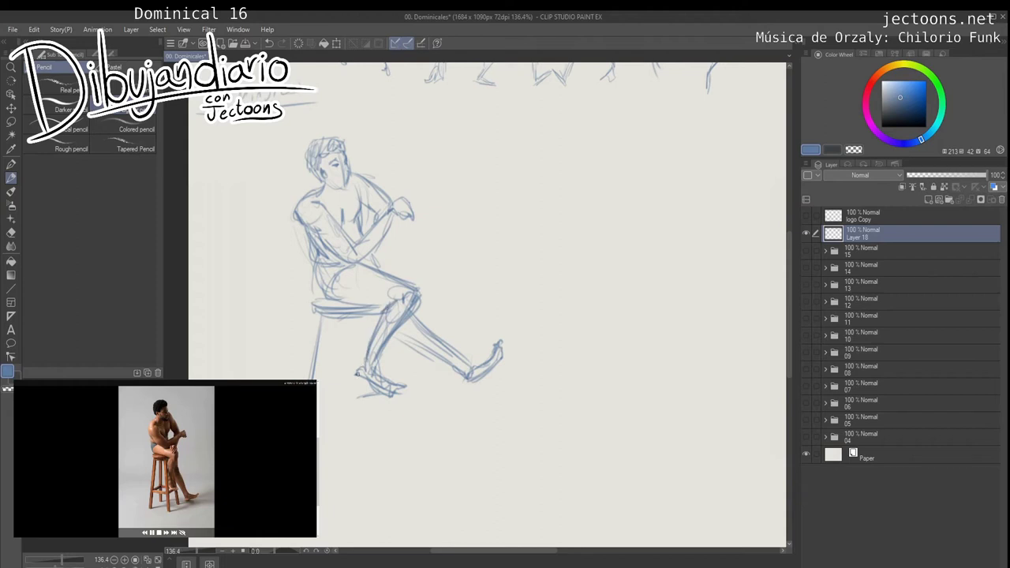
Step: Try drawing the stool's remaining legs beneath the seat and behind the near foot
{"action": "mouse_move", "coordinate": [357, 326]}
{"action": "left_mouse_down"}
{"action": "mouse_move", "coordinate": [361, 410]}
{"action": "mouse_move", "coordinate": [369, 377]}
{"action": "mouse_move", "coordinate": [365, 432]}
{"action": "left_mouse_up"}
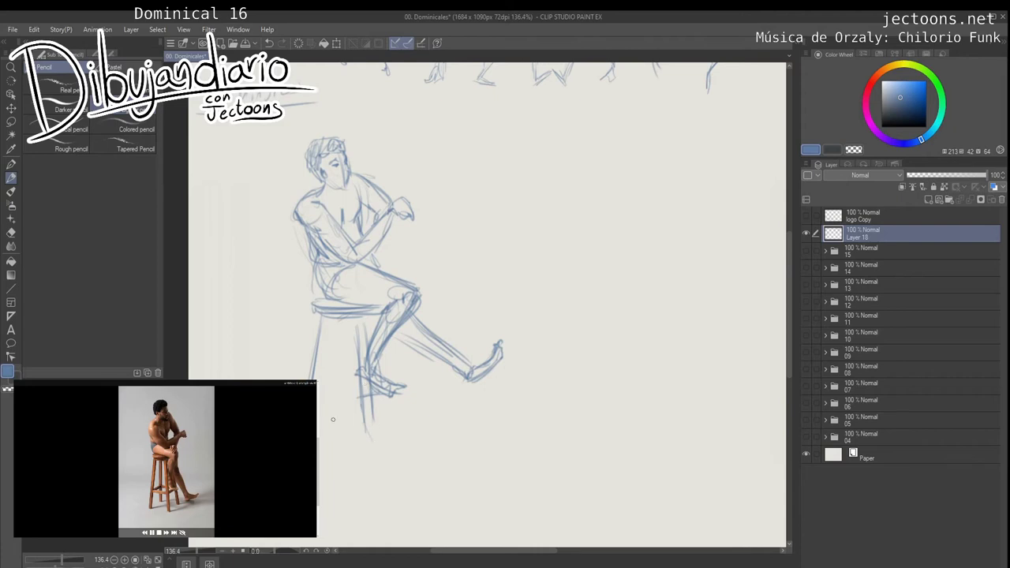
{"action": "left_click_drag", "start_coordinate": [329, 339], "coordinate": [319, 399]}
{"action": "left_click_drag", "start_coordinate": [353, 315], "coordinate": [362, 349]}
{"action": "mouse_move", "coordinate": [369, 324]}
{"action": "left_mouse_down"}
{"action": "mouse_move", "coordinate": [371, 340]}
{"action": "mouse_move", "coordinate": [382, 319]}
{"action": "left_mouse_up"}
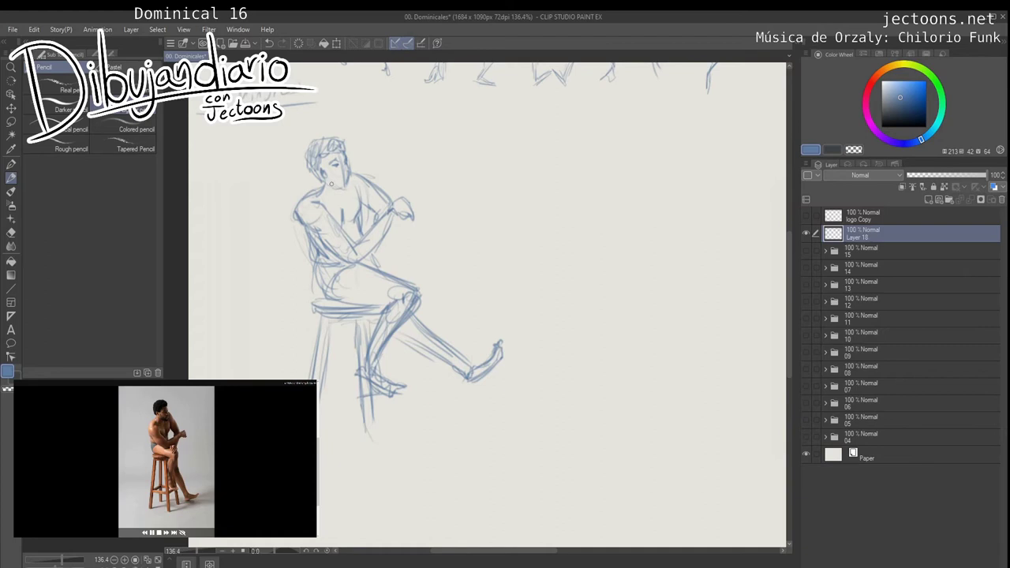
Step: Try refining the stool figure's face and beard, and darken its shoulder and upper-arm contours
{"action": "left_click_drag", "start_coordinate": [345, 152], "coordinate": [348, 185]}
{"action": "mouse_move", "coordinate": [345, 175]}
{"action": "left_mouse_down"}
{"action": "mouse_move", "coordinate": [331, 184]}
{"action": "mouse_move", "coordinate": [347, 188]}
{"action": "mouse_move", "coordinate": [317, 180]}
{"action": "mouse_move", "coordinate": [325, 210]}
{"action": "mouse_move", "coordinate": [296, 208]}
{"action": "left_mouse_up"}
{"action": "left_click_drag", "start_coordinate": [303, 224], "coordinate": [319, 243]}
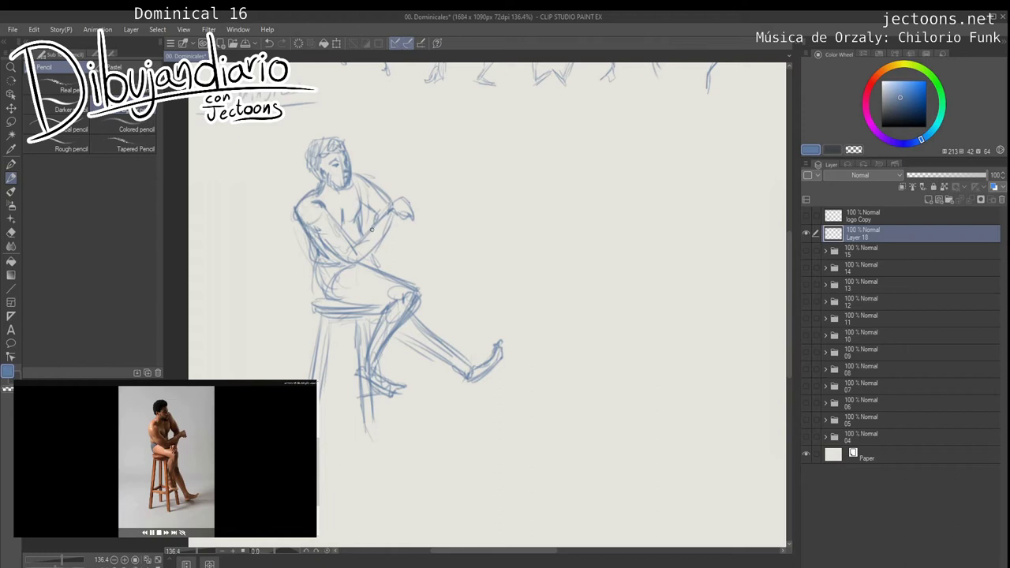
Step: Clear the whole stool figure and restart it with a head oval, shoulder line and bent near arm
{"action": "mouse_move", "coordinate": [507, 361]}
{"action": "left_mouse_down"}
{"action": "mouse_move", "coordinate": [478, 320]}
{"action": "mouse_move", "coordinate": [449, 307]}
{"action": "mouse_move", "coordinate": [381, 280]}
{"action": "mouse_move", "coordinate": [282, 266]}
{"action": "mouse_move", "coordinate": [276, 210]}
{"action": "mouse_move", "coordinate": [364, 122]}
{"action": "mouse_move", "coordinate": [436, 164]}
{"action": "mouse_move", "coordinate": [427, 282]}
{"action": "mouse_move", "coordinate": [400, 379]}
{"action": "mouse_move", "coordinate": [349, 416]}
{"action": "mouse_move", "coordinate": [390, 387]}
{"action": "mouse_move", "coordinate": [360, 423]}
{"action": "left_mouse_up"}
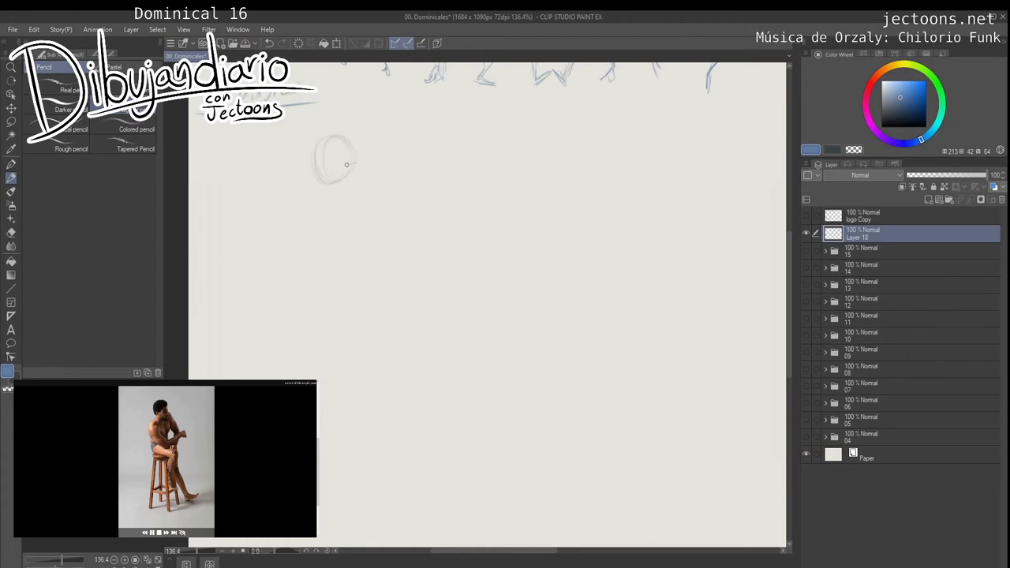
{"action": "mouse_move", "coordinate": [346, 164]}
{"action": "left_mouse_down"}
{"action": "mouse_move", "coordinate": [320, 183]}
{"action": "mouse_move", "coordinate": [326, 266]}
{"action": "left_mouse_up"}
{"action": "left_click_drag", "start_coordinate": [319, 200], "coordinate": [344, 258]}
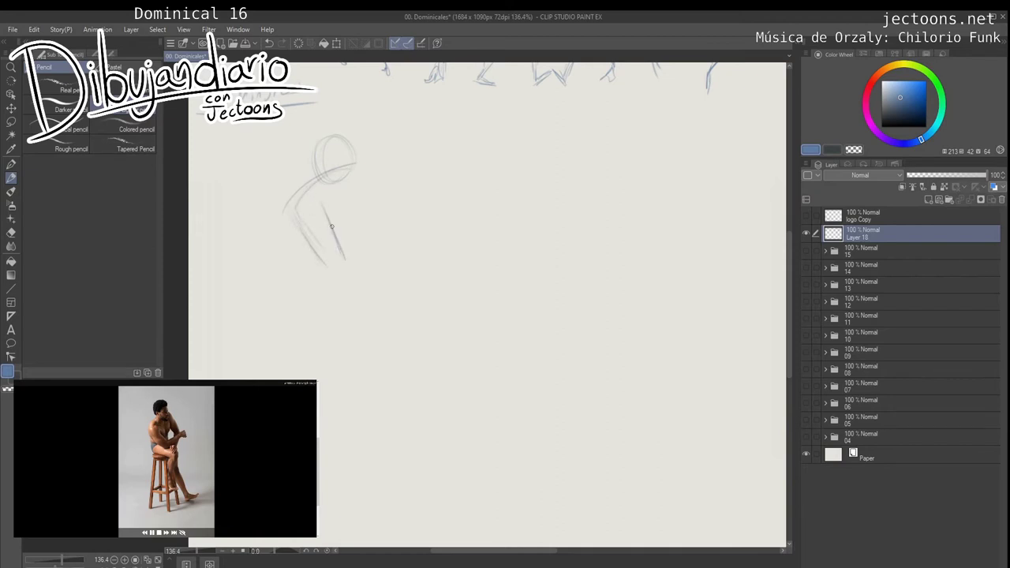
{"action": "mouse_move", "coordinate": [288, 221]}
{"action": "left_mouse_down"}
{"action": "mouse_move", "coordinate": [336, 274]}
{"action": "mouse_move", "coordinate": [393, 234]}
{"action": "mouse_move", "coordinate": [367, 273]}
{"action": "mouse_move", "coordinate": [337, 284]}
{"action": "left_mouse_up"}
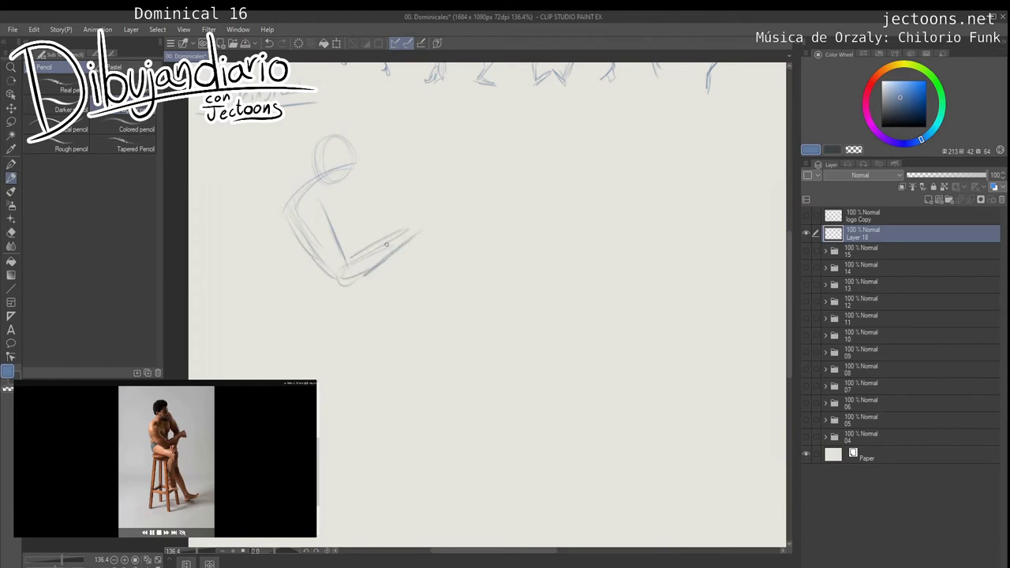
Step: Sketch the new figure's chest side, far shoulder and arm, waist and rounded hips, and reinforce the head outline
{"action": "left_click_drag", "start_coordinate": [363, 187], "coordinate": [359, 240]}
{"action": "left_click_drag", "start_coordinate": [360, 205], "coordinate": [356, 254]}
{"action": "left_click_drag", "start_coordinate": [356, 164], "coordinate": [398, 214]}
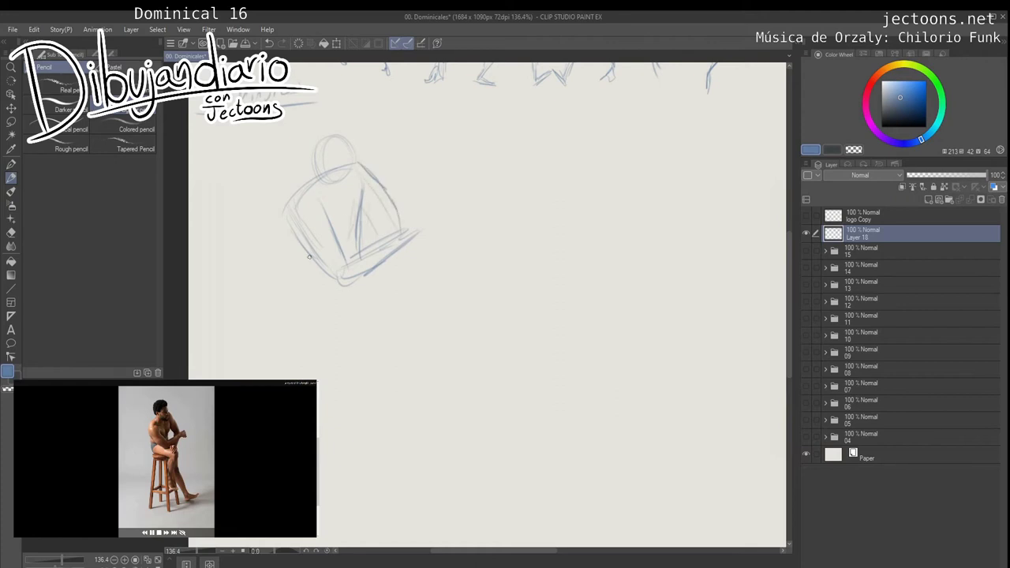
{"action": "mouse_move", "coordinate": [308, 256]}
{"action": "left_mouse_down"}
{"action": "mouse_move", "coordinate": [311, 302]}
{"action": "mouse_move", "coordinate": [378, 286]}
{"action": "mouse_move", "coordinate": [375, 299]}
{"action": "left_mouse_up"}
{"action": "left_click_drag", "start_coordinate": [294, 236], "coordinate": [286, 288]}
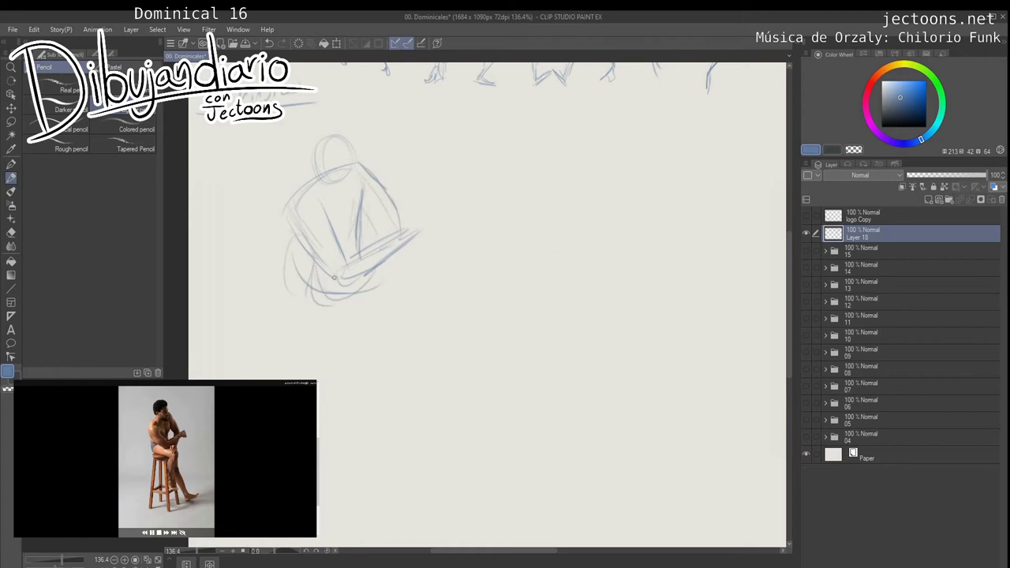
{"action": "mouse_move", "coordinate": [357, 142]}
{"action": "left_mouse_down"}
{"action": "mouse_move", "coordinate": [360, 172]}
{"action": "mouse_move", "coordinate": [323, 135]}
{"action": "left_mouse_up"}
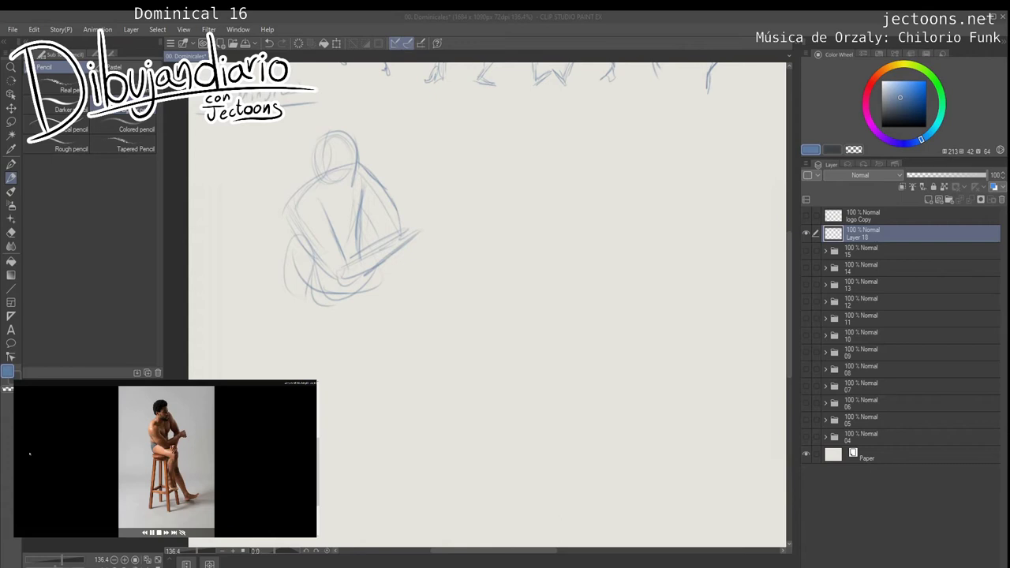
{"action": "left_click", "coordinate": [358, 212]}
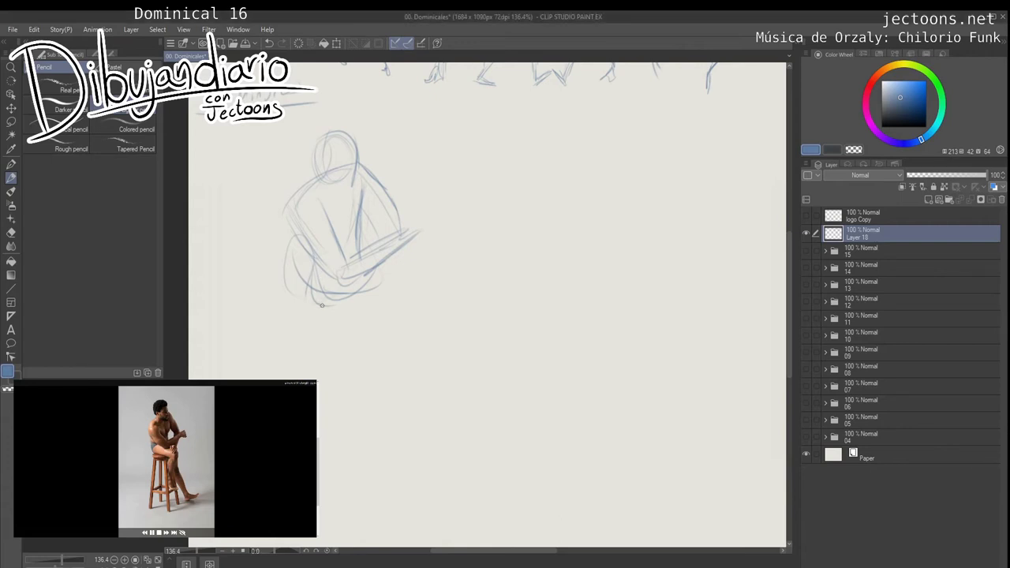
Step: Sketch the new figure's near thigh, knee and lower leg, with the far hand resting on the thigh
{"action": "mouse_move", "coordinate": [306, 272]}
{"action": "left_mouse_down"}
{"action": "mouse_move", "coordinate": [303, 307]}
{"action": "mouse_move", "coordinate": [344, 321]}
{"action": "left_mouse_up"}
{"action": "left_click_drag", "start_coordinate": [357, 284], "coordinate": [408, 309]}
{"action": "mouse_move", "coordinate": [340, 303]}
{"action": "left_mouse_down"}
{"action": "mouse_move", "coordinate": [403, 327]}
{"action": "mouse_move", "coordinate": [354, 329]}
{"action": "mouse_move", "coordinate": [389, 333]}
{"action": "mouse_move", "coordinate": [413, 314]}
{"action": "mouse_move", "coordinate": [404, 324]}
{"action": "mouse_move", "coordinate": [425, 320]}
{"action": "mouse_move", "coordinate": [393, 331]}
{"action": "left_mouse_up"}
{"action": "mouse_move", "coordinate": [394, 328]}
{"action": "left_mouse_down"}
{"action": "mouse_move", "coordinate": [377, 350]}
{"action": "mouse_move", "coordinate": [379, 373]}
{"action": "mouse_move", "coordinate": [419, 331]}
{"action": "mouse_move", "coordinate": [377, 398]}
{"action": "left_mouse_up"}
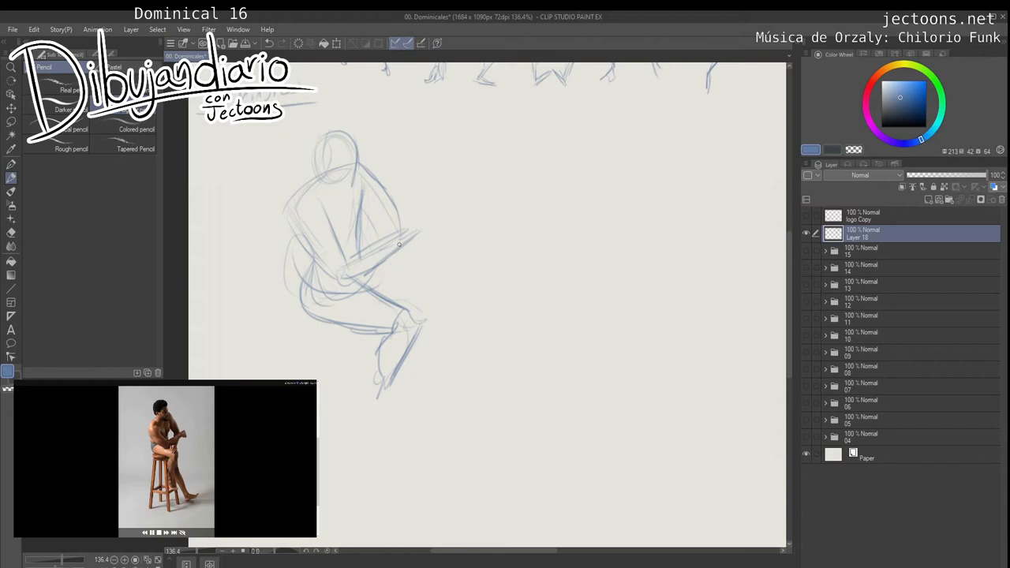
{"action": "mouse_move", "coordinate": [399, 244]}
{"action": "left_mouse_down"}
{"action": "mouse_move", "coordinate": [385, 296]}
{"action": "mouse_move", "coordinate": [364, 290]}
{"action": "mouse_move", "coordinate": [371, 284]}
{"action": "mouse_move", "coordinate": [361, 297]}
{"action": "mouse_move", "coordinate": [359, 285]}
{"action": "mouse_move", "coordinate": [366, 299]}
{"action": "mouse_move", "coordinate": [370, 286]}
{"action": "mouse_move", "coordinate": [365, 312]}
{"action": "mouse_move", "coordinate": [362, 291]}
{"action": "left_mouse_up"}
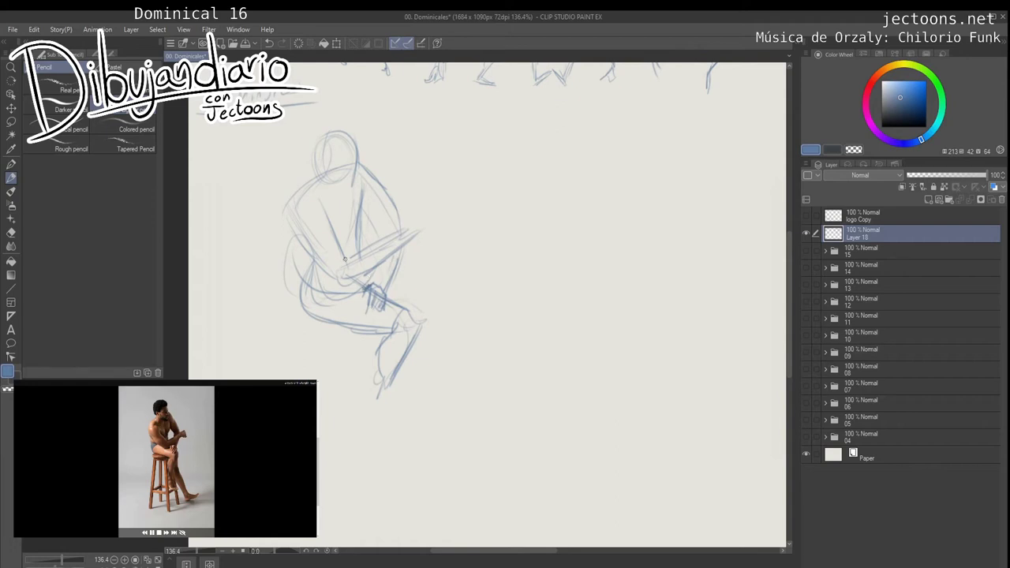
Step: Strengthen the near shoulder and upper arm, and refine the head with a jaw, ear and hair outline
{"action": "left_click_drag", "start_coordinate": [323, 204], "coordinate": [342, 268]}
{"action": "mouse_move", "coordinate": [314, 181]}
{"action": "left_mouse_down"}
{"action": "mouse_move", "coordinate": [293, 195]}
{"action": "mouse_move", "coordinate": [294, 228]}
{"action": "mouse_move", "coordinate": [338, 279]}
{"action": "left_mouse_up"}
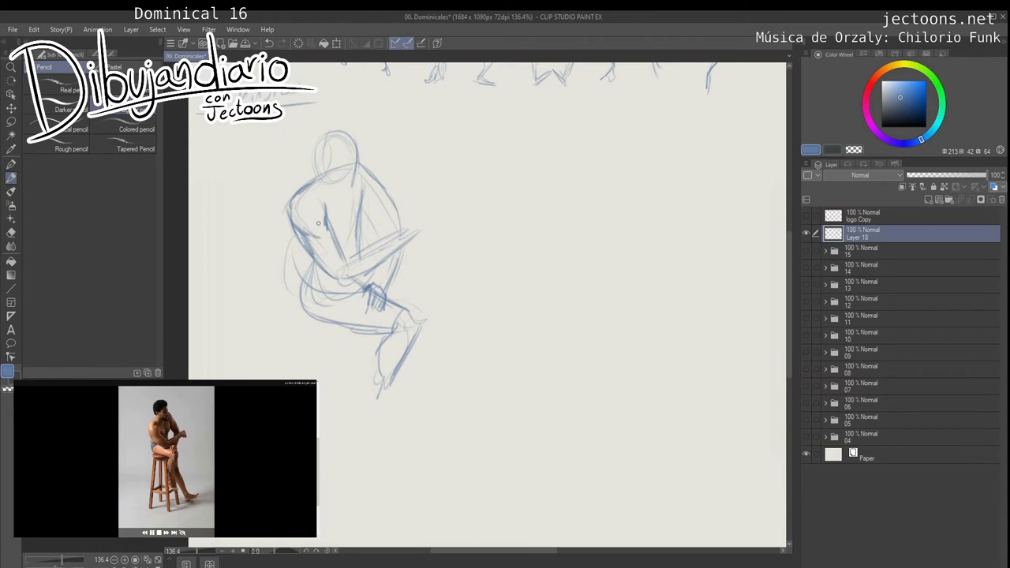
{"action": "mouse_move", "coordinate": [322, 154]}
{"action": "left_mouse_down"}
{"action": "mouse_move", "coordinate": [345, 187]}
{"action": "mouse_move", "coordinate": [358, 148]}
{"action": "mouse_move", "coordinate": [360, 172]}
{"action": "mouse_move", "coordinate": [356, 149]}
{"action": "mouse_move", "coordinate": [323, 162]}
{"action": "mouse_move", "coordinate": [338, 141]}
{"action": "mouse_move", "coordinate": [358, 139]}
{"action": "mouse_move", "coordinate": [348, 121]}
{"action": "mouse_move", "coordinate": [311, 129]}
{"action": "mouse_move", "coordinate": [317, 171]}
{"action": "left_mouse_up"}
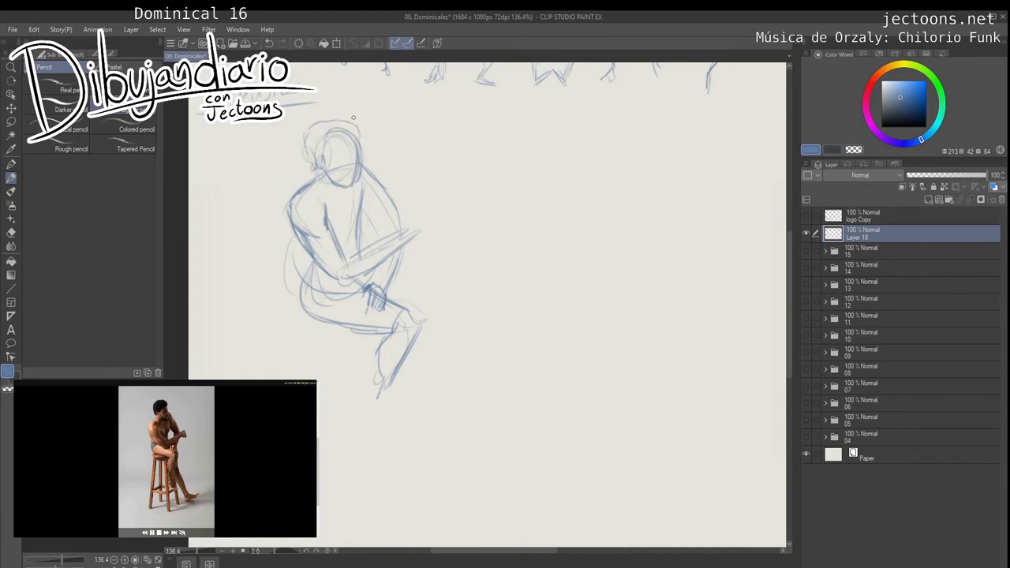
Step: Define the near forearm with a closed fist, and mark the inner contour of the far upper arm
{"action": "mouse_move", "coordinate": [392, 235]}
{"action": "left_mouse_down"}
{"action": "mouse_move", "coordinate": [426, 225]}
{"action": "mouse_move", "coordinate": [419, 217]}
{"action": "mouse_move", "coordinate": [411, 235]}
{"action": "mouse_move", "coordinate": [427, 227]}
{"action": "mouse_move", "coordinate": [428, 237]}
{"action": "mouse_move", "coordinate": [408, 238]}
{"action": "mouse_move", "coordinate": [346, 277]}
{"action": "left_mouse_up"}
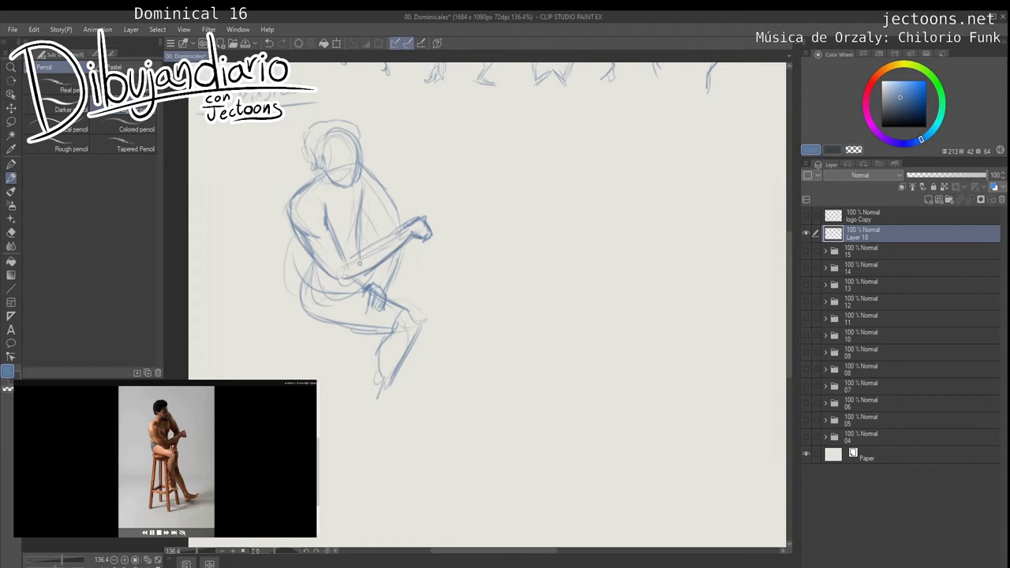
{"action": "left_click_drag", "start_coordinate": [405, 228], "coordinate": [340, 265]}
{"action": "mouse_move", "coordinate": [362, 199]}
{"action": "left_mouse_down"}
{"action": "mouse_move", "coordinate": [390, 230]}
{"action": "mouse_move", "coordinate": [381, 238]}
{"action": "left_mouse_up"}
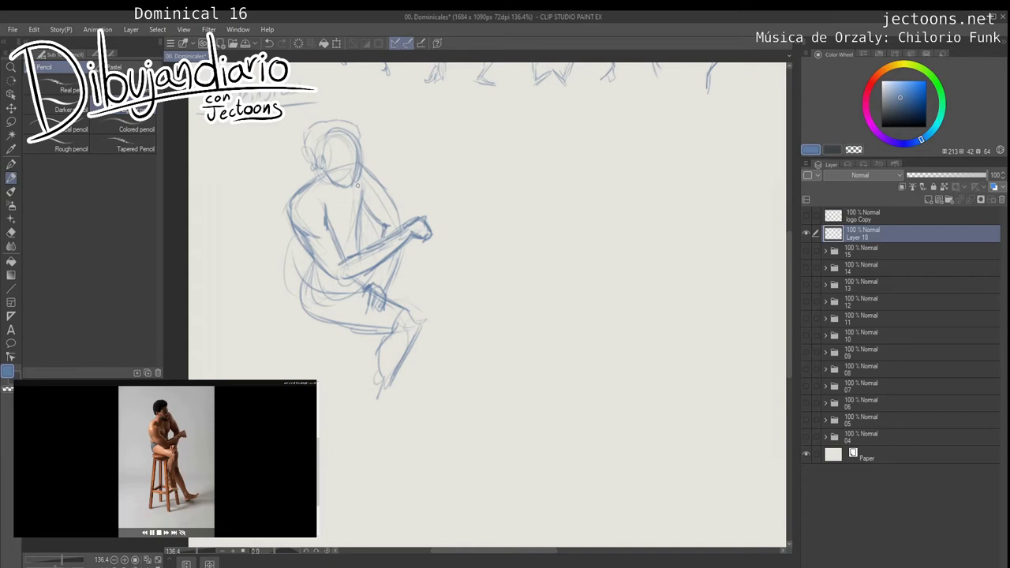
Step: Add the neck and chest centre lines, and define the lower back and the briefs around the hips
{"action": "left_click_drag", "start_coordinate": [358, 185], "coordinate": [352, 257]}
{"action": "mouse_move", "coordinate": [345, 204]}
{"action": "left_mouse_down"}
{"action": "mouse_move", "coordinate": [342, 236]}
{"action": "mouse_move", "coordinate": [299, 261]}
{"action": "mouse_move", "coordinate": [306, 310]}
{"action": "left_mouse_up"}
{"action": "mouse_move", "coordinate": [297, 268]}
{"action": "left_mouse_down"}
{"action": "mouse_move", "coordinate": [326, 265]}
{"action": "mouse_move", "coordinate": [308, 309]}
{"action": "mouse_move", "coordinate": [295, 306]}
{"action": "left_mouse_up"}
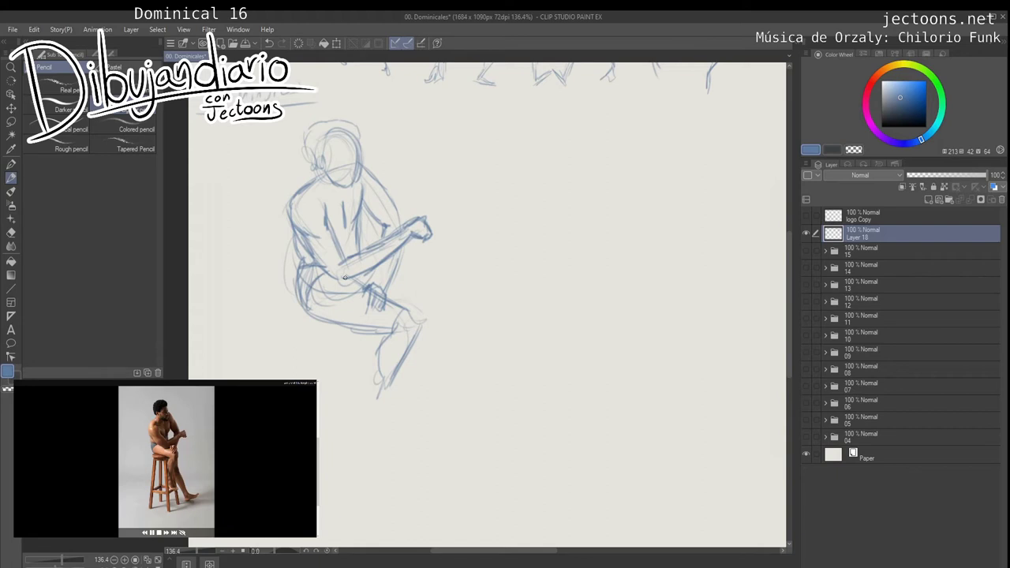
Step: Define the hand resting on the seated man's thigh, and add the eyes, nose and beard to his face
{"action": "mouse_move", "coordinate": [425, 391]}
{"action": "left_mouse_down"}
{"action": "mouse_move", "coordinate": [433, 347]}
{"action": "mouse_move", "coordinate": [409, 369]}
{"action": "left_mouse_up"}
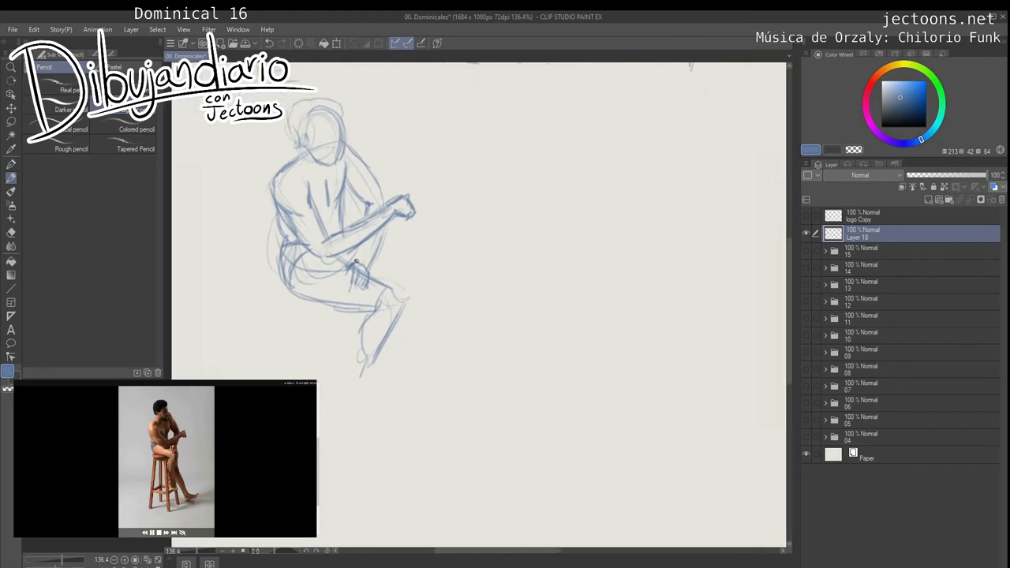
{"action": "mouse_move", "coordinate": [356, 261]}
{"action": "left_mouse_down"}
{"action": "mouse_move", "coordinate": [357, 287]}
{"action": "mouse_move", "coordinate": [364, 276]}
{"action": "mouse_move", "coordinate": [342, 278]}
{"action": "left_mouse_up"}
{"action": "mouse_move", "coordinate": [371, 316]}
{"action": "left_mouse_down"}
{"action": "mouse_move", "coordinate": [392, 278]}
{"action": "mouse_move", "coordinate": [394, 359]}
{"action": "left_mouse_up"}
{"action": "left_click_drag", "start_coordinate": [344, 174], "coordinate": [357, 193]}
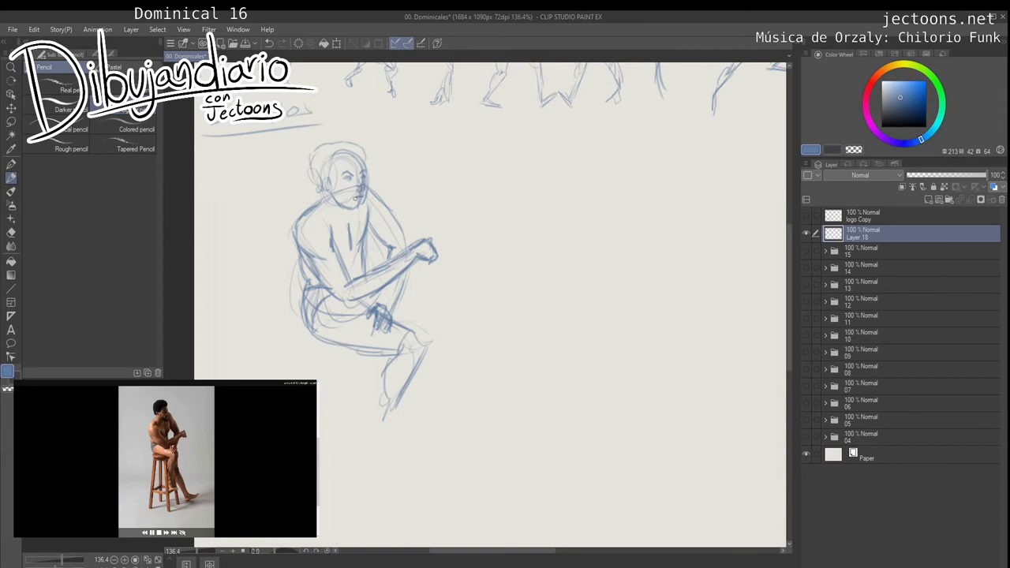
Step: Sketch the seated man's extended far lower leg and foot, and complete the near shin and foot
{"action": "scroll", "coordinate": [363, 237], "scroll_direction": "down", "scroll_amount": 3}
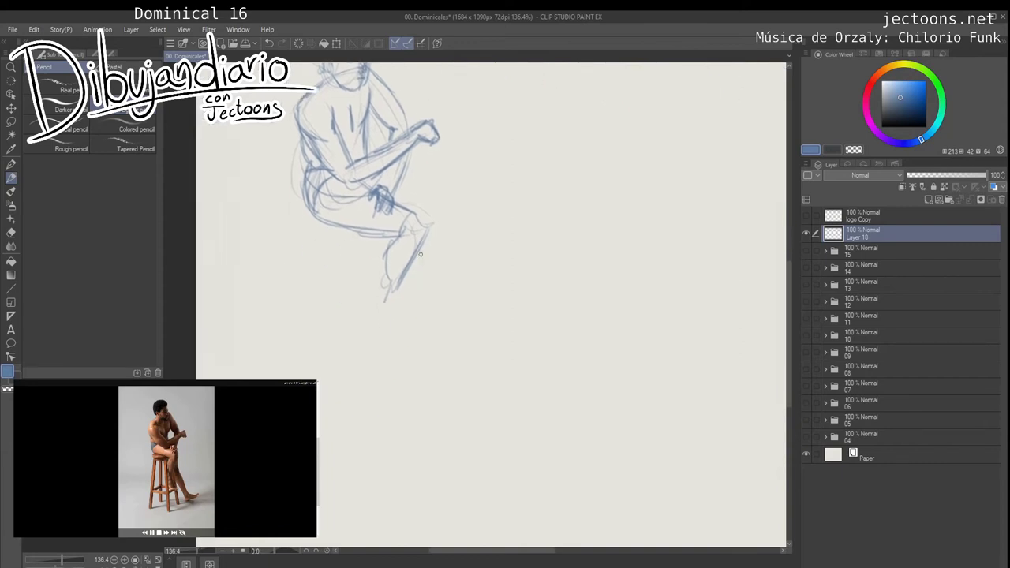
{"action": "mouse_move", "coordinate": [419, 254]}
{"action": "left_mouse_down"}
{"action": "mouse_move", "coordinate": [428, 279]}
{"action": "mouse_move", "coordinate": [426, 260]}
{"action": "mouse_move", "coordinate": [454, 336]}
{"action": "left_mouse_up"}
{"action": "left_click_drag", "start_coordinate": [422, 296], "coordinate": [456, 342]}
{"action": "mouse_move", "coordinate": [435, 278]}
{"action": "left_mouse_down"}
{"action": "mouse_move", "coordinate": [463, 368]}
{"action": "mouse_move", "coordinate": [501, 341]}
{"action": "mouse_move", "coordinate": [454, 376]}
{"action": "mouse_move", "coordinate": [457, 364]}
{"action": "left_mouse_up"}
{"action": "mouse_move", "coordinate": [406, 306]}
{"action": "left_mouse_down"}
{"action": "mouse_move", "coordinate": [414, 330]}
{"action": "mouse_move", "coordinate": [391, 323]}
{"action": "mouse_move", "coordinate": [398, 305]}
{"action": "mouse_move", "coordinate": [397, 339]}
{"action": "mouse_move", "coordinate": [418, 347]}
{"action": "left_mouse_up"}
{"action": "left_click_drag", "start_coordinate": [399, 344], "coordinate": [426, 344]}
{"action": "left_click_drag", "start_coordinate": [419, 342], "coordinate": [424, 341]}
{"action": "mouse_move", "coordinate": [454, 306]}
{"action": "left_mouse_down"}
{"action": "mouse_move", "coordinate": [425, 355]}
{"action": "mouse_move", "coordinate": [436, 380]}
{"action": "left_mouse_up"}
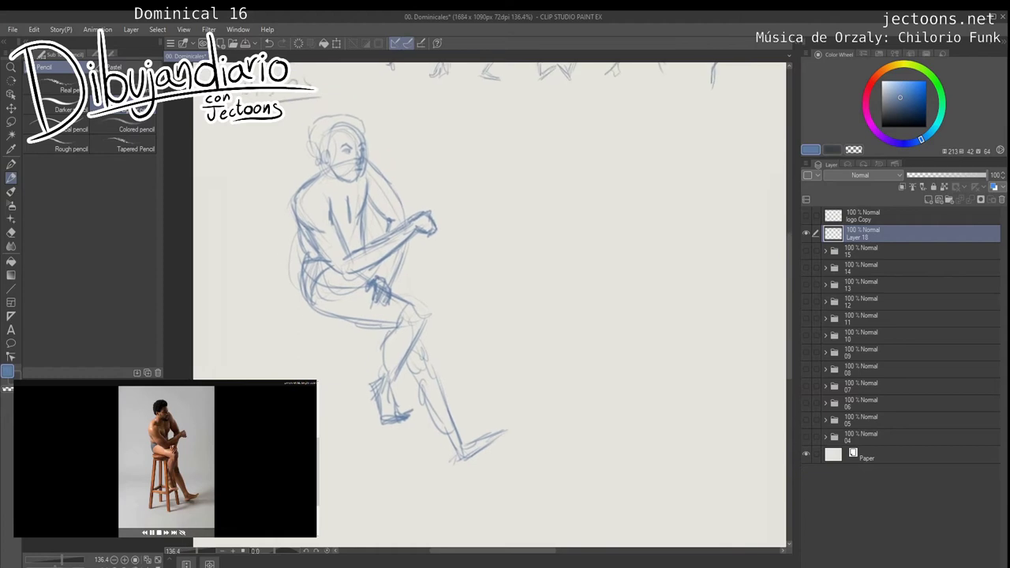
{"action": "left_click_drag", "start_coordinate": [404, 317], "coordinate": [386, 339]}
{"action": "mouse_move", "coordinate": [388, 333]}
{"action": "left_mouse_down"}
{"action": "mouse_move", "coordinate": [386, 389]}
{"action": "mouse_move", "coordinate": [374, 396]}
{"action": "left_mouse_up"}
Step: Select the whole seated figure with a lasso and delete it
{"action": "key", "text": "m"}
{"action": "mouse_move", "coordinate": [362, 97]}
{"action": "left_mouse_down"}
{"action": "mouse_move", "coordinate": [320, 99]}
{"action": "mouse_move", "coordinate": [484, 450]}
{"action": "mouse_move", "coordinate": [438, 138]}
{"action": "left_mouse_up"}
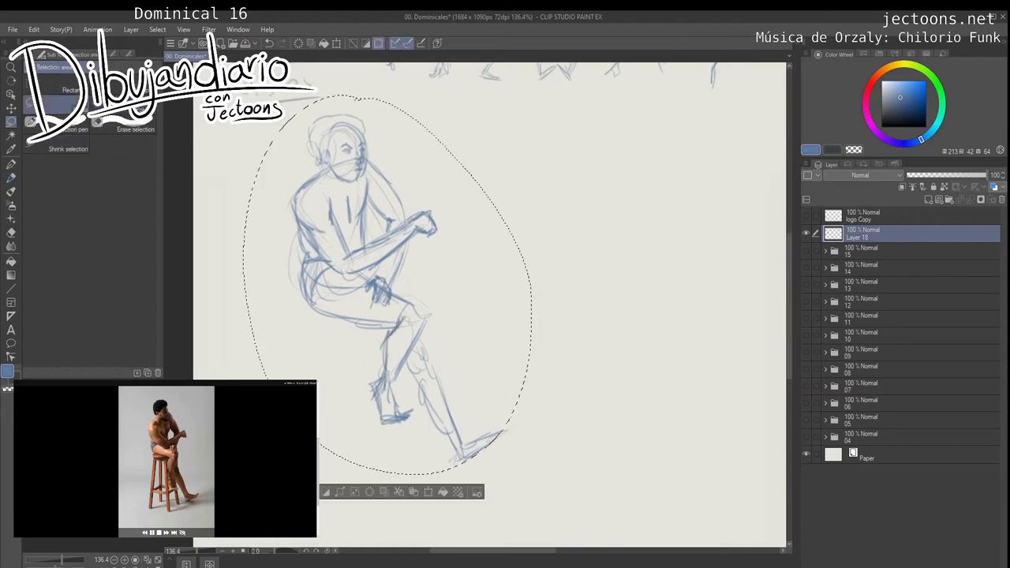
{"action": "key", "text": "Delete"}
Step: Undo the deletion and the seated figure's strokes back to the head, shoulder and near upper arm
{"action": "key", "text": "ctrl+z"}
{"action": "key", "text": "ctrl+z"}
{"action": "key", "text": "ctrl+z"}
{"action": "key", "text": "ctrl+z"}
{"action": "key", "text": "ctrl+z"}
{"action": "key", "text": "ctrl+z"}
{"action": "key", "text": "ctrl+z"}
{"action": "key", "text": "ctrl+z"}
{"action": "key", "text": "ctrl+z"}
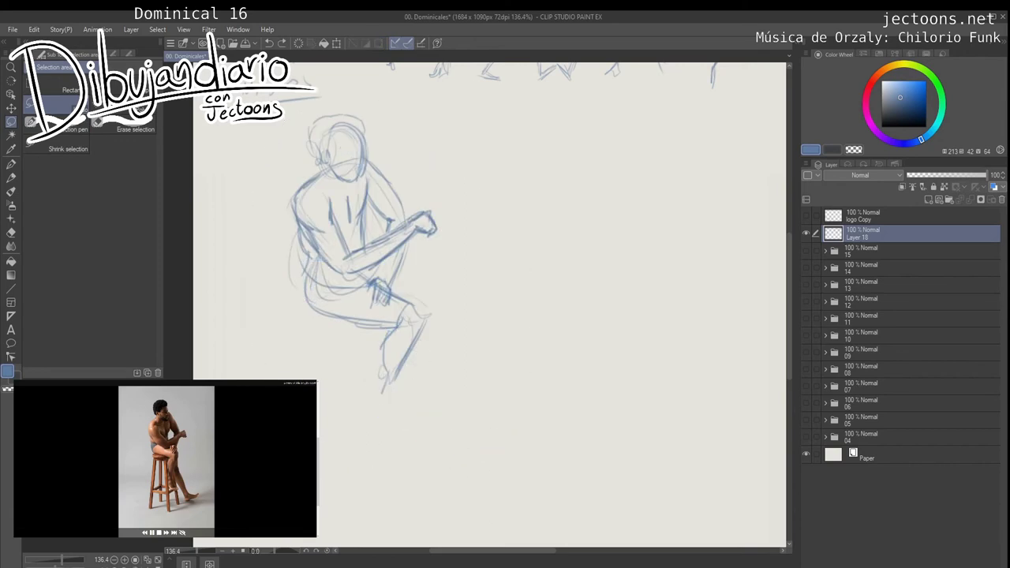
{"action": "key", "text": "ctrl+z"}
{"action": "key", "text": "ctrl+z"}
{"action": "key", "text": "ctrl+z"}
{"action": "key", "text": "ctrl+z"}
{"action": "key", "text": "ctrl+z"}
{"action": "key", "text": "ctrl+z"}
{"action": "key", "text": "ctrl+z"}
{"action": "key", "text": "ctrl+z"}
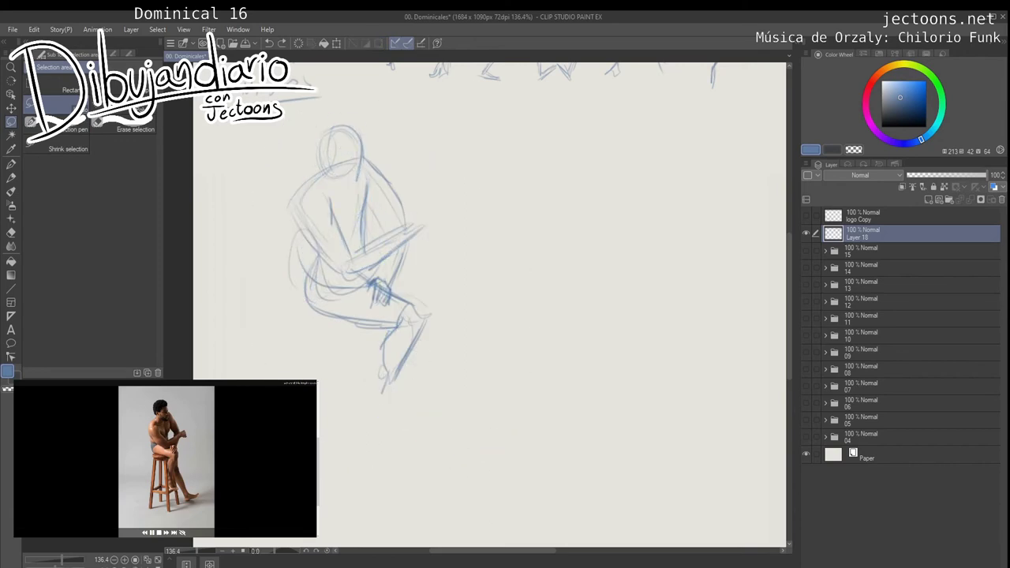
{"action": "key", "text": "ctrl+z"}
{"action": "key", "text": "ctrl+z"}
{"action": "key", "text": "ctrl+z"}
{"action": "key", "text": "ctrl+z"}
{"action": "key", "text": "ctrl+z"}
{"action": "key", "text": "ctrl+z"}
{"action": "key", "text": "ctrl+z"}
{"action": "key", "text": "ctrl+z"}
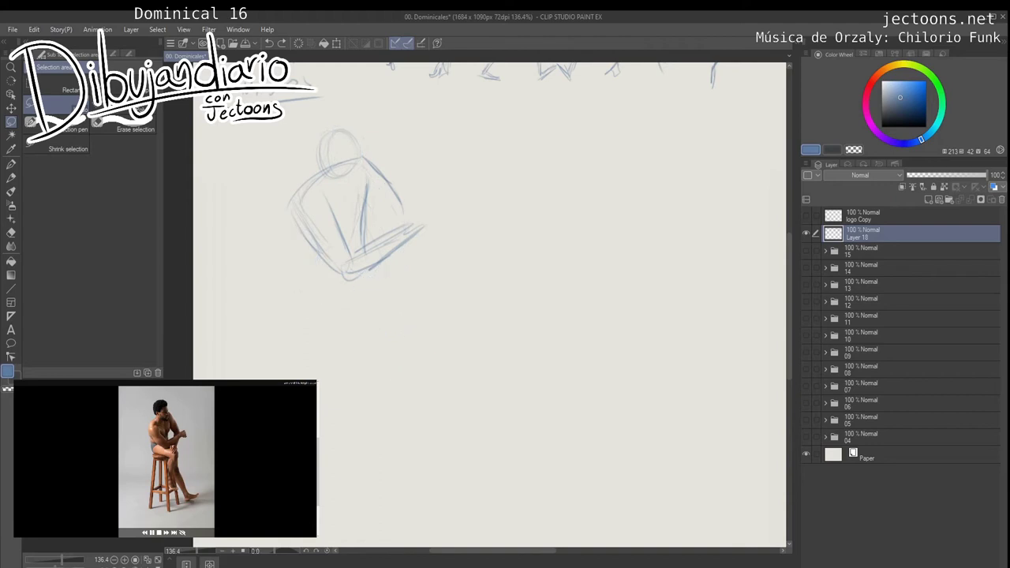
{"action": "key", "text": "ctrl+z"}
{"action": "key", "text": "ctrl+z"}
{"action": "key", "text": "ctrl+z"}
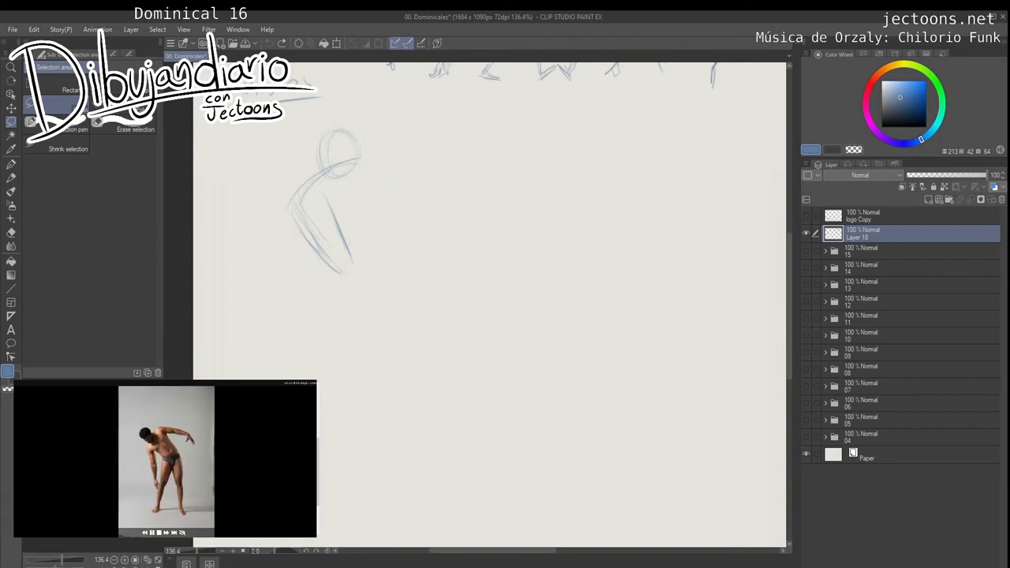
Step: Redo all undone strokes of the seated figure, then undo its repeated deletion and clear the selection
{"action": "key", "text": "ctrl+y"}
{"action": "key", "text": "ctrl+y"}
{"action": "key", "text": "ctrl+y"}
{"action": "key", "text": "ctrl+y"}
{"action": "key", "text": "ctrl+y"}
{"action": "key", "text": "ctrl+y"}
{"action": "key", "text": "ctrl+y"}
{"action": "key", "text": "ctrl+y"}
{"action": "key", "text": "ctrl+y"}
{"action": "key", "text": "ctrl+y"}
{"action": "key", "text": "ctrl+y"}
{"action": "key", "text": "ctrl+y"}
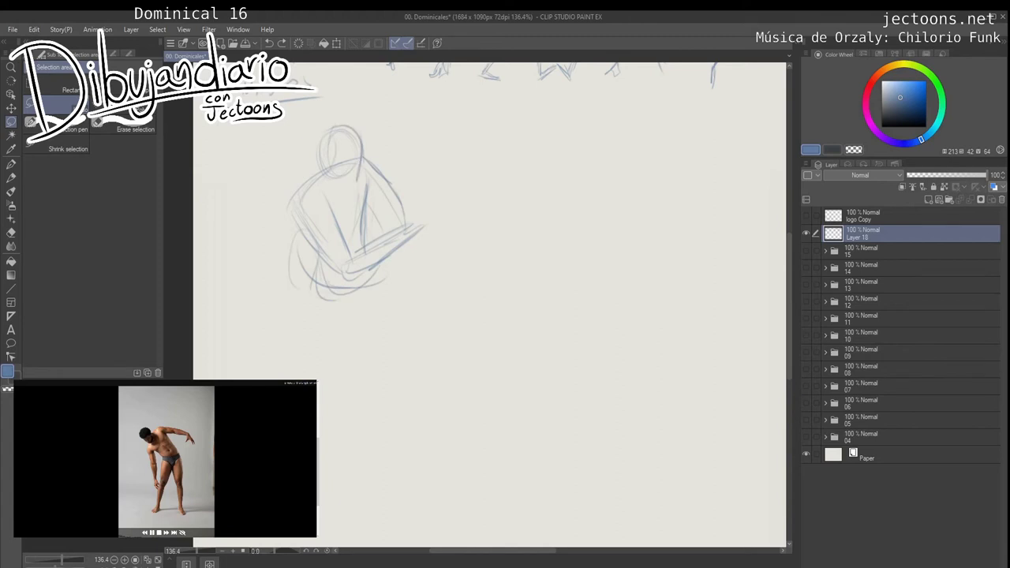
{"action": "key", "text": "ctrl+y"}
{"action": "key", "text": "ctrl+y"}
{"action": "key", "text": "ctrl+y"}
{"action": "key", "text": "ctrl+y"}
{"action": "key", "text": "ctrl+y"}
{"action": "key", "text": "ctrl+y"}
{"action": "key", "text": "ctrl+y"}
{"action": "key", "text": "ctrl+y"}
{"action": "key", "text": "ctrl+y"}
{"action": "key", "text": "ctrl+y"}
{"action": "key", "text": "ctrl+y"}
{"action": "key", "text": "ctrl+y"}
{"action": "key", "text": "ctrl+y"}
{"action": "key", "text": "ctrl+y"}
{"action": "key", "text": "ctrl+y"}
{"action": "key", "text": "ctrl+y"}
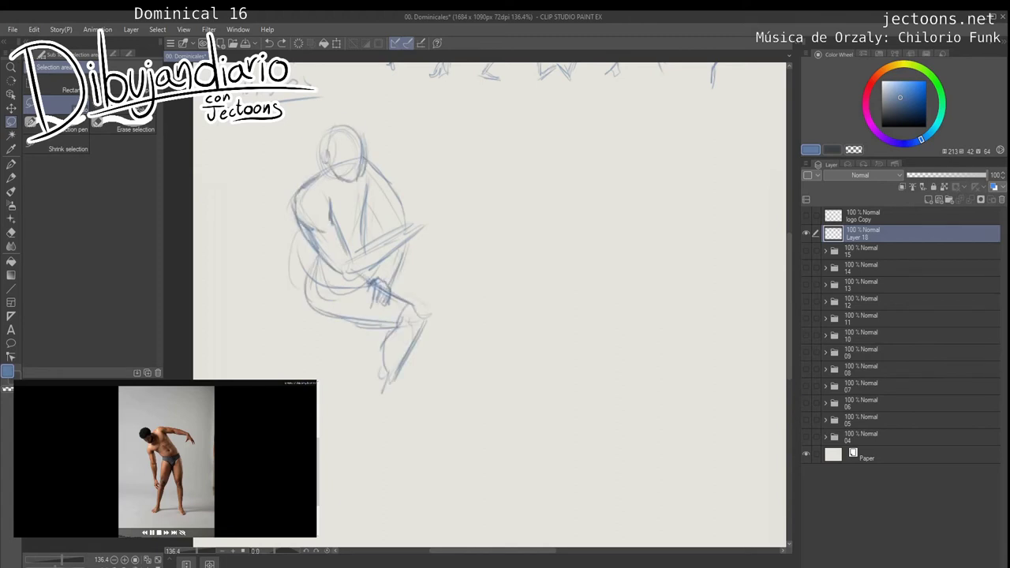
{"action": "key", "text": "ctrl+y"}
{"action": "key", "text": "ctrl+y"}
{"action": "key", "text": "ctrl+y"}
{"action": "key", "text": "ctrl+y"}
{"action": "key", "text": "ctrl+y"}
{"action": "key", "text": "ctrl+y"}
{"action": "key", "text": "ctrl+y"}
{"action": "key", "text": "ctrl+y"}
{"action": "key", "text": "ctrl+y"}
{"action": "key", "text": "ctrl+y"}
{"action": "key", "text": "ctrl+y"}
{"action": "key", "text": "ctrl+y"}
{"action": "key", "text": "ctrl+y"}
{"action": "key", "text": "ctrl+y"}
{"action": "key", "text": "ctrl+y"}
{"action": "key", "text": "ctrl+y"}
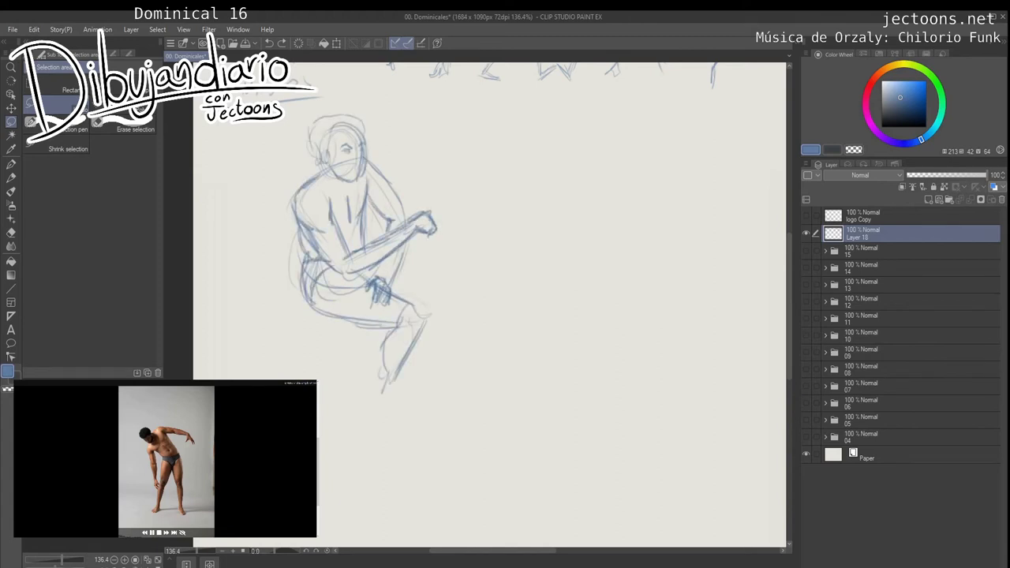
{"action": "key", "text": "ctrl+y"}
{"action": "key", "text": "ctrl+y"}
{"action": "key", "text": "ctrl+y"}
{"action": "key", "text": "ctrl+y"}
{"action": "key", "text": "ctrl+y"}
{"action": "key", "text": "ctrl+y"}
{"action": "key", "text": "ctrl+y"}
{"action": "key", "text": "ctrl+y"}
{"action": "key", "text": "ctrl+y"}
{"action": "key", "text": "ctrl+y"}
{"action": "key", "text": "ctrl+y"}
{"action": "key", "text": "ctrl+y"}
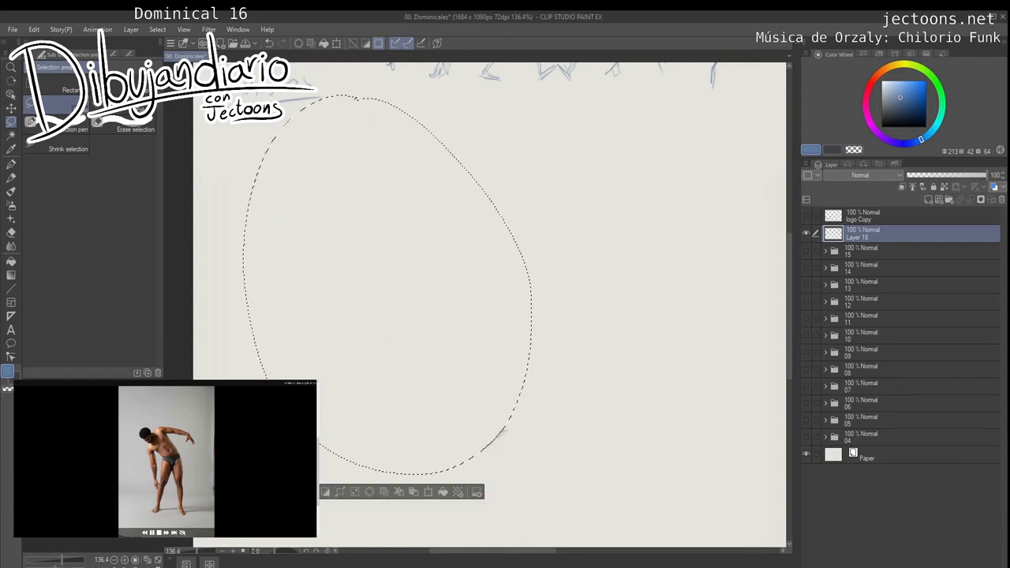
{"action": "key", "text": "ctrl+z"}
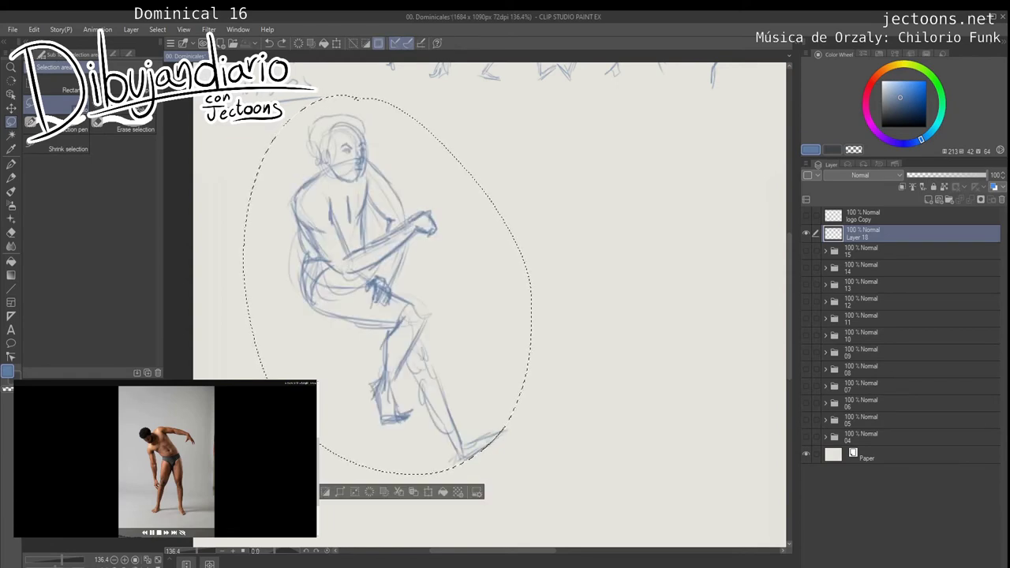
{"action": "key", "text": "ctrl+d"}
Step: With the pencil, sketch the head, ribcage, slanted torso and pelvis curve of the side-bending man beside the seated figure
{"action": "left_click_drag", "start_coordinate": [552, 308], "coordinate": [370, 292]}
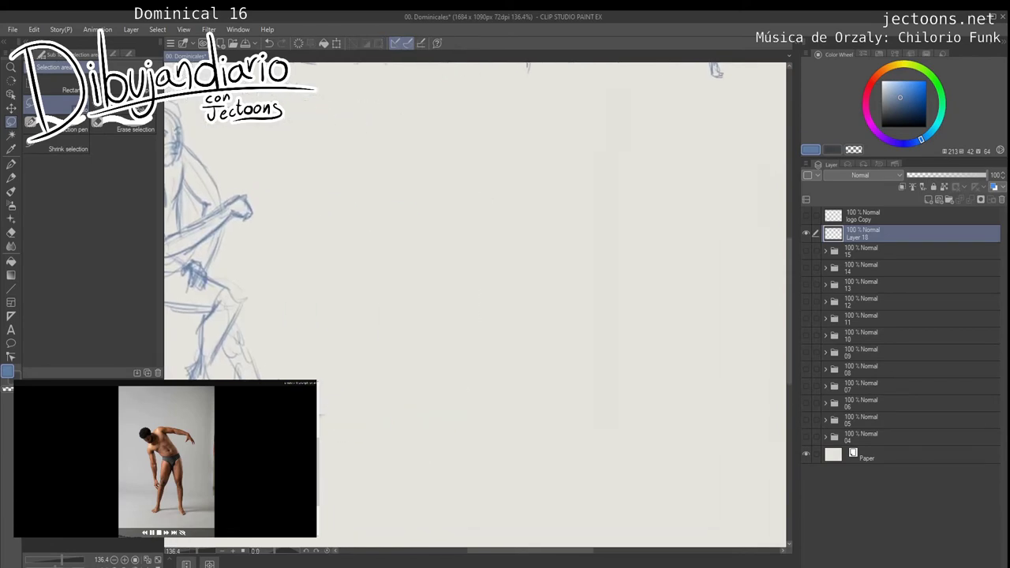
{"action": "scroll", "coordinate": [474, 300], "scroll_direction": "right", "scroll_amount": 1}
{"action": "key", "text": "p"}
{"action": "scroll", "coordinate": [394, 271], "scroll_direction": "right", "scroll_amount": 2}
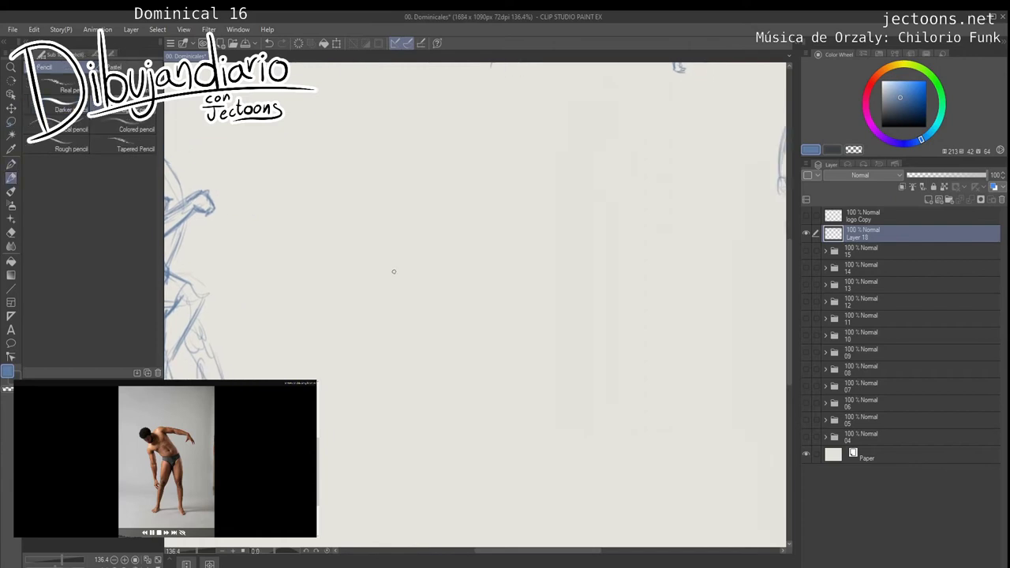
{"action": "scroll", "coordinate": [393, 271], "scroll_direction": "right", "scroll_amount": 1}
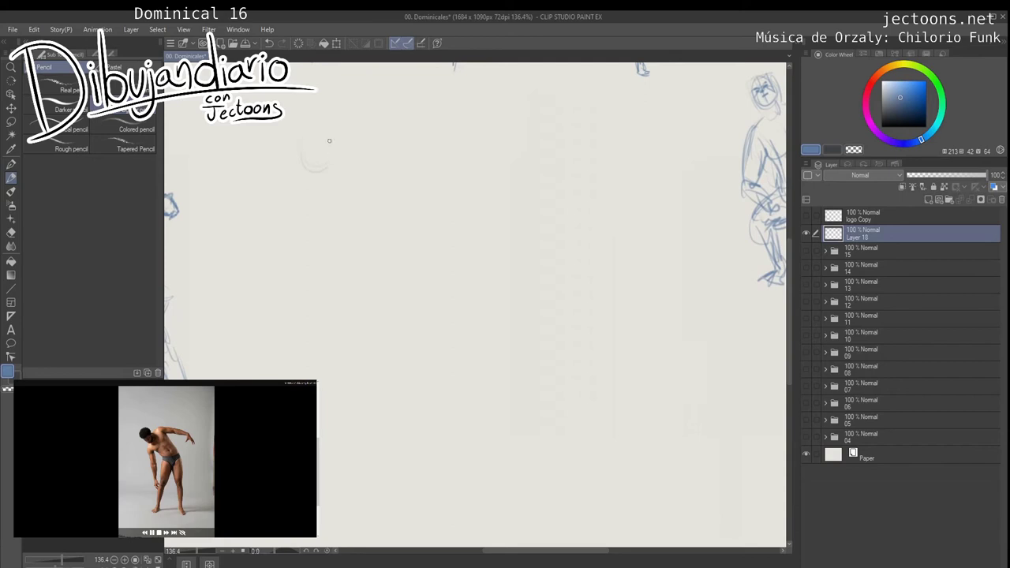
{"action": "mouse_move", "coordinate": [332, 169]}
{"action": "left_mouse_down"}
{"action": "mouse_move", "coordinate": [363, 134]}
{"action": "mouse_move", "coordinate": [354, 127]}
{"action": "left_mouse_up"}
{"action": "left_click_drag", "start_coordinate": [323, 209], "coordinate": [364, 194]}
{"action": "mouse_move", "coordinate": [374, 140]}
{"action": "left_mouse_down"}
{"action": "mouse_move", "coordinate": [380, 174]}
{"action": "mouse_move", "coordinate": [361, 197]}
{"action": "left_mouse_up"}
{"action": "mouse_move", "coordinate": [357, 158]}
{"action": "left_mouse_down"}
{"action": "mouse_move", "coordinate": [323, 209]}
{"action": "mouse_move", "coordinate": [410, 173]}
{"action": "mouse_move", "coordinate": [437, 200]}
{"action": "left_mouse_up"}
{"action": "left_click_drag", "start_coordinate": [382, 156], "coordinate": [406, 182]}
{"action": "mouse_move", "coordinate": [322, 208]}
{"action": "left_mouse_down"}
{"action": "mouse_move", "coordinate": [388, 224]}
{"action": "mouse_move", "coordinate": [406, 242]}
{"action": "mouse_move", "coordinate": [444, 214]}
{"action": "left_mouse_up"}
{"action": "left_click_drag", "start_coordinate": [391, 236], "coordinate": [447, 197]}
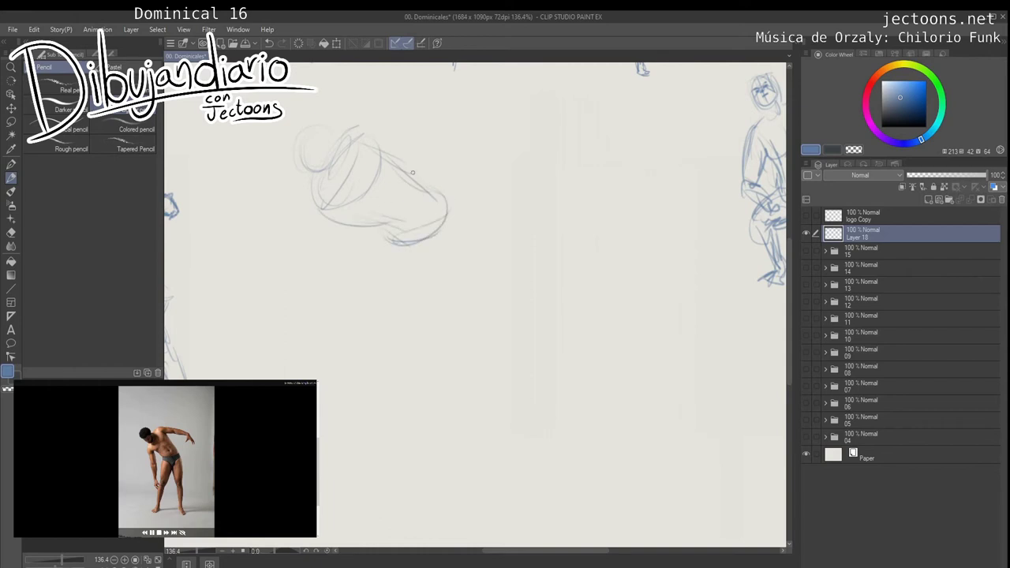
{"action": "left_click_drag", "start_coordinate": [380, 148], "coordinate": [432, 179]}
{"action": "mouse_move", "coordinate": [405, 165]}
{"action": "left_mouse_down"}
{"action": "mouse_move", "coordinate": [442, 198]}
{"action": "mouse_move", "coordinate": [418, 142]}
{"action": "left_mouse_up"}
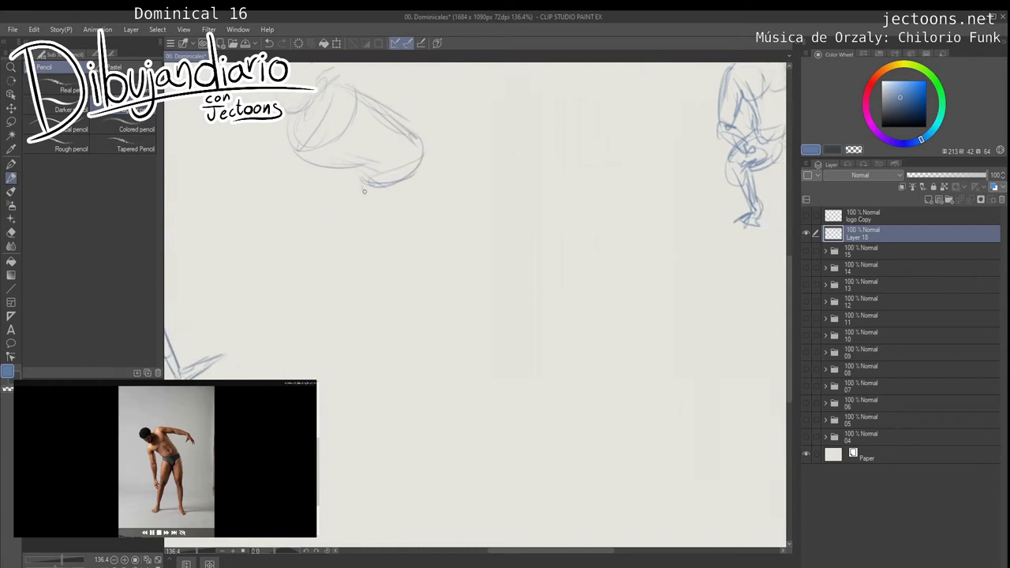
Step: Block in the hips and the outline of the briefs below the bending man's torso
{"action": "left_click_drag", "start_coordinate": [362, 181], "coordinate": [365, 194]}
{"action": "left_click_drag", "start_coordinate": [367, 189], "coordinate": [417, 216]}
{"action": "left_click_drag", "start_coordinate": [417, 201], "coordinate": [431, 158]}
{"action": "mouse_move", "coordinate": [428, 151]}
{"action": "left_mouse_down"}
{"action": "mouse_move", "coordinate": [438, 163]}
{"action": "mouse_move", "coordinate": [425, 176]}
{"action": "left_mouse_up"}
{"action": "left_click_drag", "start_coordinate": [424, 176], "coordinate": [436, 163]}
{"action": "left_click_drag", "start_coordinate": [434, 169], "coordinate": [355, 235]}
Step: Draw the bending man's left-hand leg with its thigh, kneecap, tapering calf and foot
{"action": "left_click_drag", "start_coordinate": [366, 191], "coordinate": [363, 256]}
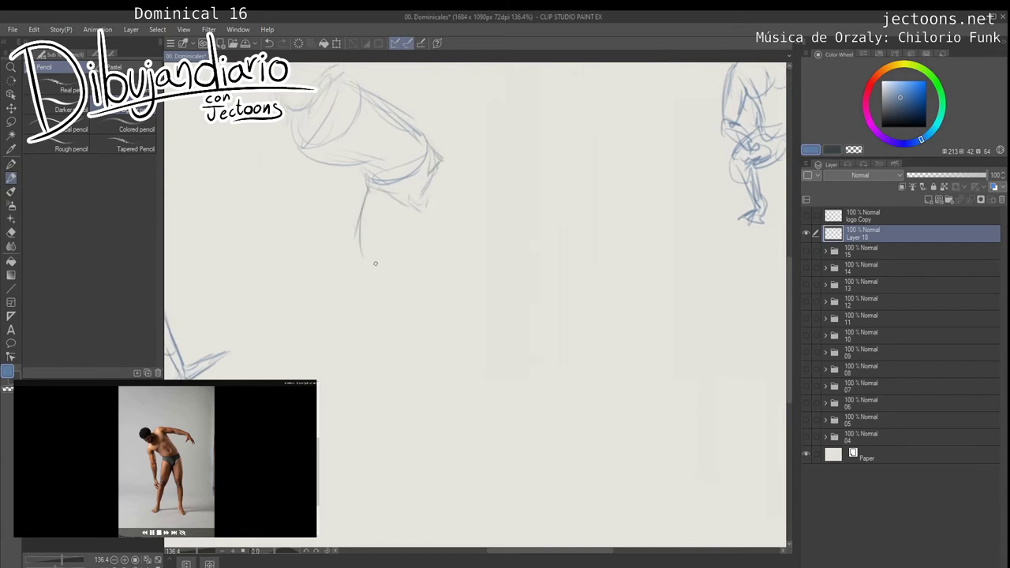
{"action": "left_click_drag", "start_coordinate": [414, 210], "coordinate": [388, 262]}
{"action": "mouse_move", "coordinate": [401, 227]}
{"action": "left_mouse_down"}
{"action": "mouse_move", "coordinate": [392, 262]}
{"action": "mouse_move", "coordinate": [362, 252]}
{"action": "mouse_move", "coordinate": [398, 280]}
{"action": "mouse_move", "coordinate": [368, 331]}
{"action": "left_mouse_up"}
{"action": "mouse_move", "coordinate": [361, 272]}
{"action": "left_mouse_down"}
{"action": "mouse_move", "coordinate": [347, 359]}
{"action": "mouse_move", "coordinate": [363, 329]}
{"action": "left_mouse_up"}
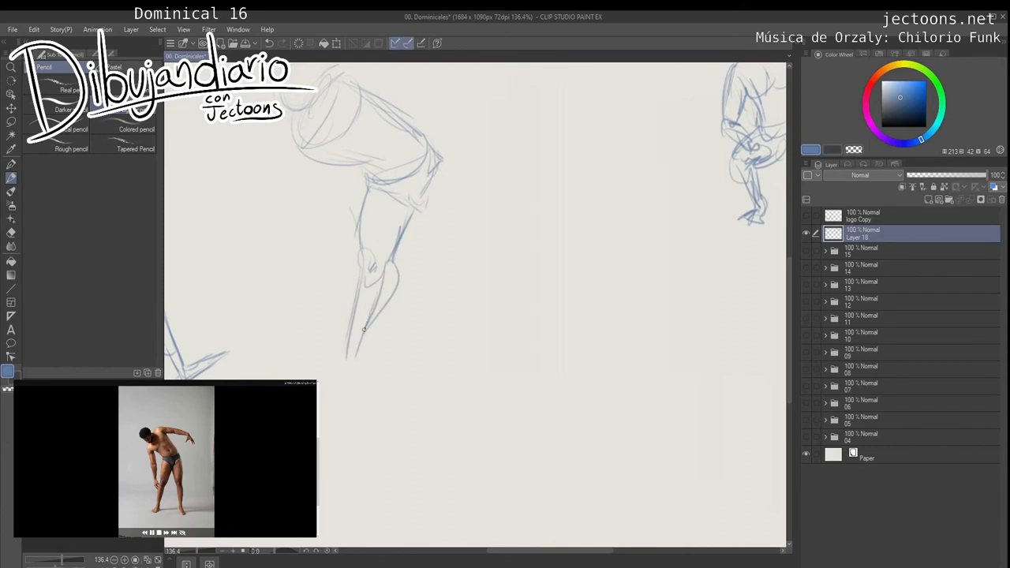
{"action": "mouse_move", "coordinate": [377, 294]}
{"action": "left_mouse_down"}
{"action": "mouse_move", "coordinate": [347, 371]}
{"action": "mouse_move", "coordinate": [320, 387]}
{"action": "mouse_move", "coordinate": [364, 383]}
{"action": "mouse_move", "coordinate": [324, 394]}
{"action": "mouse_move", "coordinate": [264, 444]}
{"action": "left_mouse_up"}
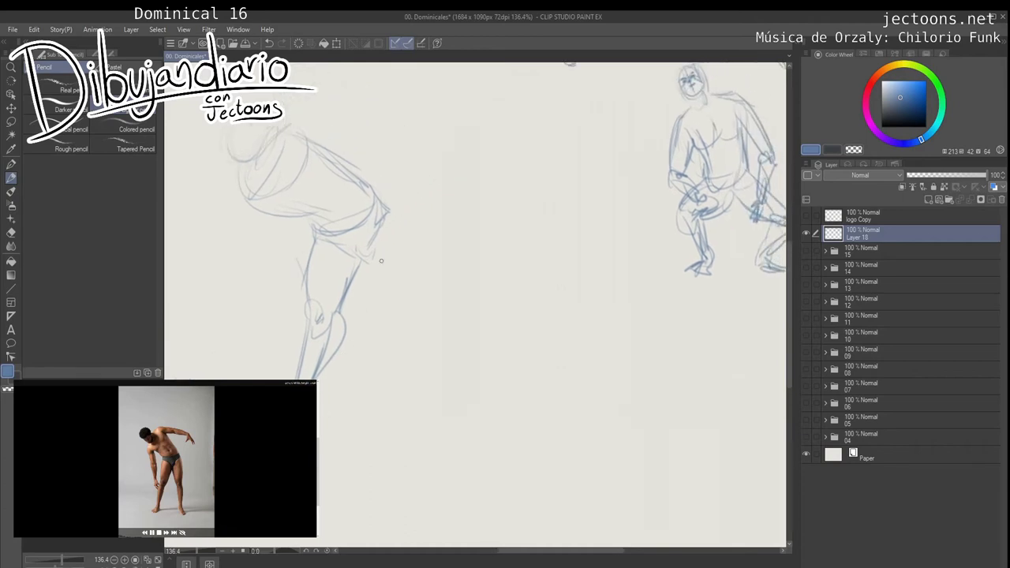
Step: Draw the bending man's right-hand leg from the hip through the knee and shin to the foot
{"action": "mouse_move", "coordinate": [398, 219]}
{"action": "left_mouse_down"}
{"action": "mouse_move", "coordinate": [401, 291]}
{"action": "mouse_move", "coordinate": [377, 299]}
{"action": "mouse_move", "coordinate": [395, 314]}
{"action": "mouse_move", "coordinate": [405, 293]}
{"action": "mouse_move", "coordinate": [406, 312]}
{"action": "mouse_move", "coordinate": [388, 350]}
{"action": "left_mouse_up"}
{"action": "left_click_drag", "start_coordinate": [386, 344], "coordinate": [407, 356]}
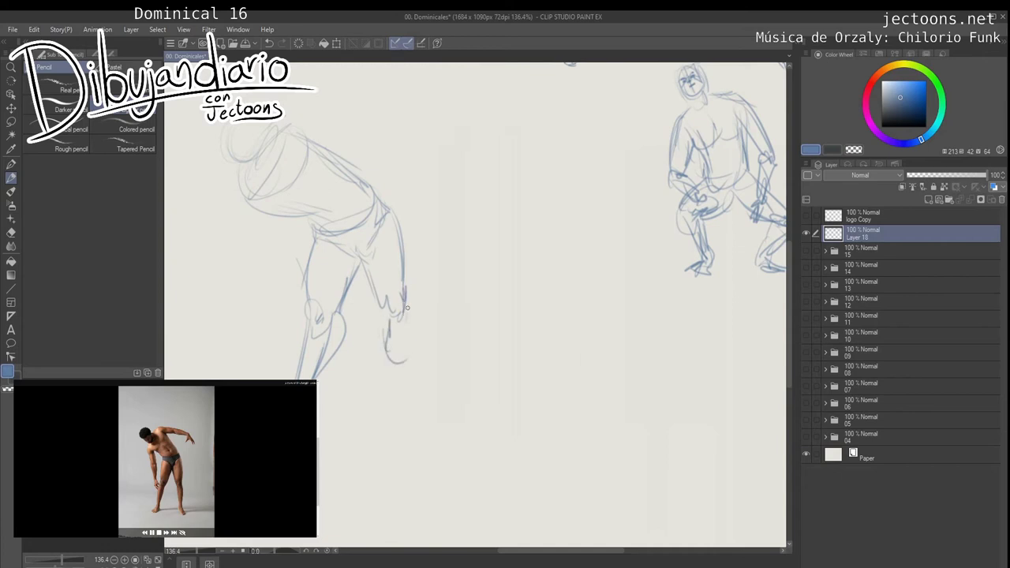
{"action": "left_click_drag", "start_coordinate": [407, 307], "coordinate": [406, 392]}
{"action": "mouse_move", "coordinate": [408, 333]}
{"action": "left_mouse_down"}
{"action": "mouse_move", "coordinate": [397, 421]}
{"action": "mouse_move", "coordinate": [423, 430]}
{"action": "left_mouse_up"}
{"action": "left_click_drag", "start_coordinate": [332, 319], "coordinate": [378, 337]}
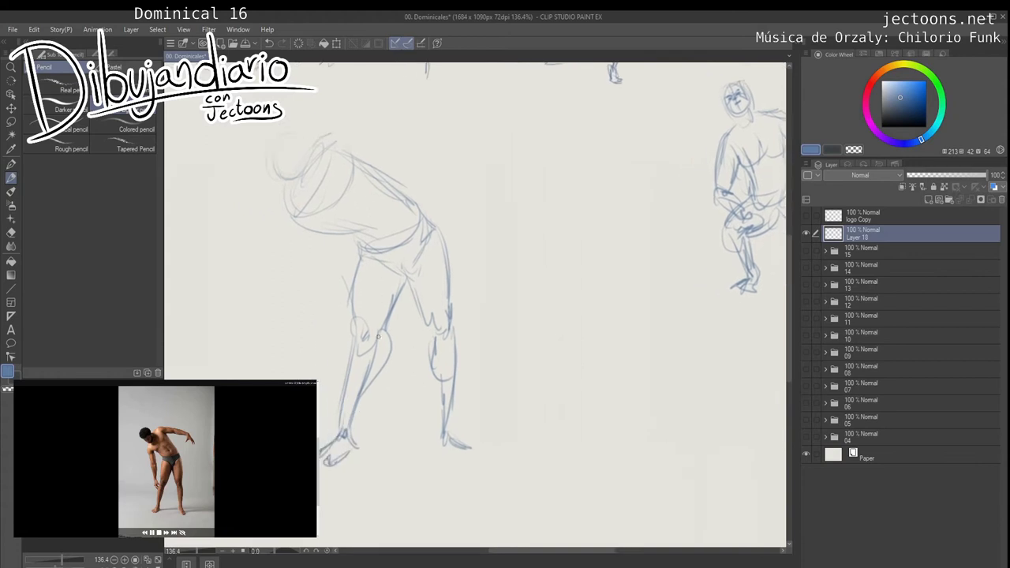
Step: Sketch the lowered arm from its rounded shoulder through the elbow to the hand near the knee
{"action": "left_click_drag", "start_coordinate": [340, 226], "coordinate": [288, 237]}
{"action": "left_click_drag", "start_coordinate": [289, 191], "coordinate": [265, 240]}
{"action": "mouse_move", "coordinate": [268, 235]}
{"action": "left_mouse_down"}
{"action": "mouse_move", "coordinate": [292, 288]}
{"action": "mouse_move", "coordinate": [314, 289]}
{"action": "mouse_move", "coordinate": [309, 273]}
{"action": "left_mouse_up"}
{"action": "mouse_move", "coordinate": [286, 189]}
{"action": "left_mouse_down"}
{"action": "mouse_move", "coordinate": [273, 201]}
{"action": "mouse_move", "coordinate": [271, 249]}
{"action": "left_mouse_up"}
{"action": "mouse_move", "coordinate": [303, 228]}
{"action": "left_mouse_down"}
{"action": "mouse_move", "coordinate": [265, 238]}
{"action": "mouse_move", "coordinate": [299, 272]}
{"action": "left_mouse_up"}
{"action": "left_click_drag", "start_coordinate": [272, 239], "coordinate": [298, 295]}
{"action": "left_click_drag", "start_coordinate": [306, 236], "coordinate": [312, 279]}
{"action": "left_click_drag", "start_coordinate": [308, 264], "coordinate": [319, 331]}
{"action": "left_click_drag", "start_coordinate": [301, 286], "coordinate": [326, 352]}
{"action": "mouse_move", "coordinate": [323, 314]}
{"action": "left_mouse_down"}
{"action": "mouse_move", "coordinate": [348, 360]}
{"action": "mouse_move", "coordinate": [342, 390]}
{"action": "left_mouse_up"}
Step: Sketch the raised arm extending over the torso from the shoulder to the drooping hand
{"action": "scroll", "coordinate": [321, 286], "scroll_direction": "up", "scroll_amount": 5}
{"action": "left_click_drag", "start_coordinate": [302, 308], "coordinate": [363, 271]}
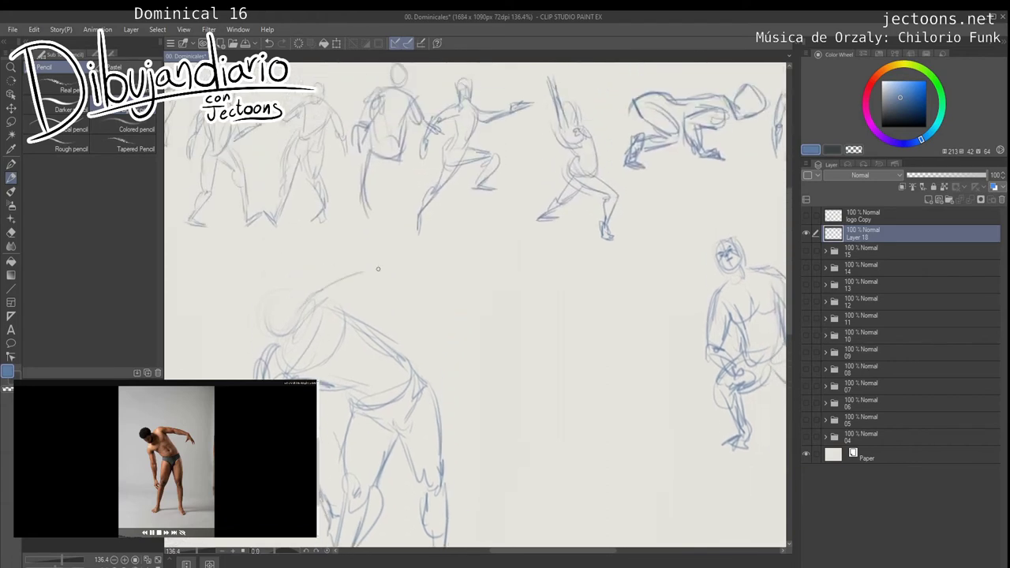
{"action": "mouse_move", "coordinate": [312, 293]}
{"action": "left_mouse_down"}
{"action": "mouse_move", "coordinate": [369, 273]}
{"action": "mouse_move", "coordinate": [392, 285]}
{"action": "mouse_move", "coordinate": [352, 273]}
{"action": "mouse_move", "coordinate": [451, 300]}
{"action": "left_mouse_up"}
{"action": "mouse_move", "coordinate": [376, 285]}
{"action": "left_mouse_down"}
{"action": "mouse_move", "coordinate": [438, 296]}
{"action": "mouse_move", "coordinate": [359, 301]}
{"action": "mouse_move", "coordinate": [352, 323]}
{"action": "mouse_move", "coordinate": [380, 330]}
{"action": "mouse_move", "coordinate": [421, 368]}
{"action": "left_mouse_up"}
{"action": "left_click_drag", "start_coordinate": [389, 346], "coordinate": [413, 384]}
{"action": "left_click_drag", "start_coordinate": [454, 301], "coordinate": [448, 253]}
Step: Strengthen the stretched side of the torso and the waistline, and define the edges of the briefs
{"action": "left_click_drag", "start_coordinate": [365, 293], "coordinate": [426, 328]}
{"action": "mouse_move", "coordinate": [404, 308]}
{"action": "left_mouse_down"}
{"action": "mouse_move", "coordinate": [426, 332]}
{"action": "mouse_move", "coordinate": [434, 369]}
{"action": "left_mouse_up"}
{"action": "scroll", "coordinate": [397, 296], "scroll_direction": "down", "scroll_amount": 1}
{"action": "mouse_move", "coordinate": [422, 297]}
{"action": "left_mouse_down"}
{"action": "mouse_move", "coordinate": [372, 328]}
{"action": "mouse_move", "coordinate": [341, 320]}
{"action": "mouse_move", "coordinate": [361, 328]}
{"action": "mouse_move", "coordinate": [420, 296]}
{"action": "left_mouse_up"}
{"action": "scroll", "coordinate": [379, 316], "scroll_direction": "down", "scroll_amount": 1}
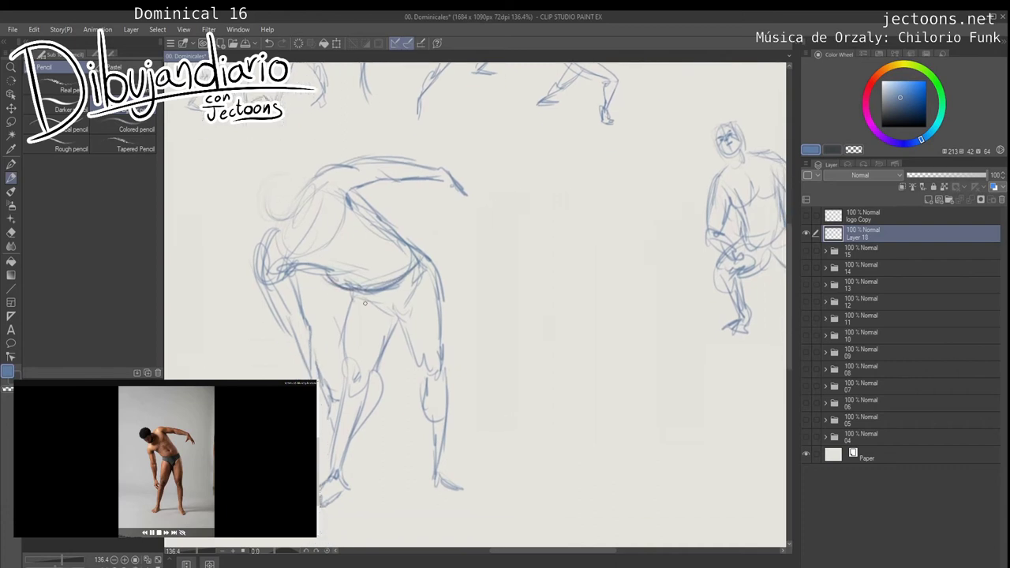
{"action": "mouse_move", "coordinate": [347, 292]}
{"action": "left_mouse_down"}
{"action": "mouse_move", "coordinate": [404, 319]}
{"action": "mouse_move", "coordinate": [412, 312]}
{"action": "left_mouse_up"}
{"action": "left_click_drag", "start_coordinate": [435, 264], "coordinate": [411, 306]}
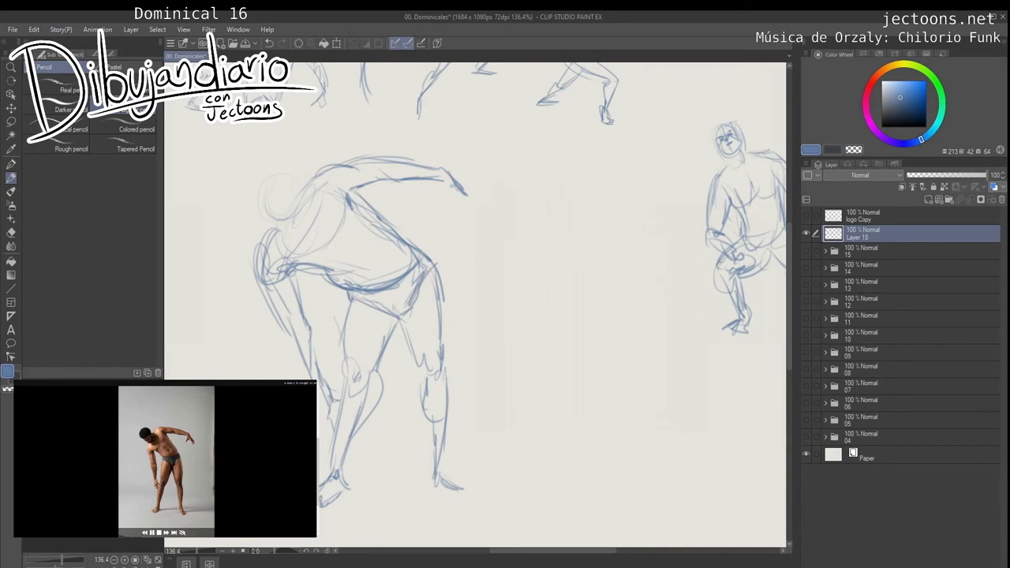
{"action": "left_click_drag", "start_coordinate": [384, 253], "coordinate": [394, 277]}
{"action": "mouse_move", "coordinate": [300, 217]}
{"action": "left_mouse_down"}
{"action": "mouse_move", "coordinate": [266, 249]}
{"action": "mouse_move", "coordinate": [314, 256]}
{"action": "left_mouse_up"}
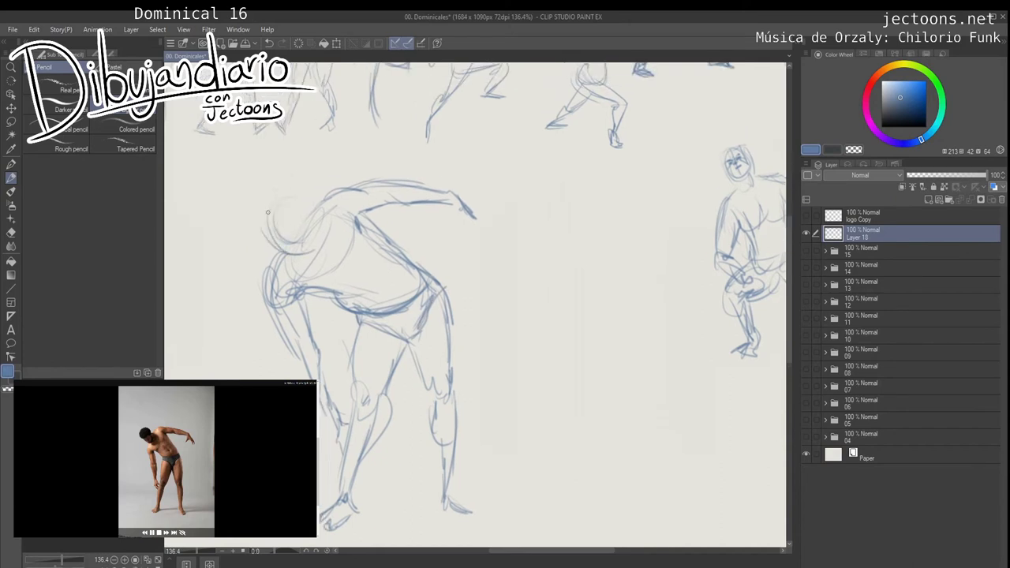
Step: Draw the bending man's head as an oval overlapping the near shoulder, with a curved centre guideline for the face
{"action": "mouse_move", "coordinate": [266, 234]}
{"action": "left_mouse_down"}
{"action": "mouse_move", "coordinate": [282, 198]}
{"action": "mouse_move", "coordinate": [272, 202]}
{"action": "mouse_move", "coordinate": [311, 212]}
{"action": "mouse_move", "coordinate": [319, 238]}
{"action": "left_mouse_up"}
{"action": "mouse_move", "coordinate": [287, 199]}
{"action": "left_mouse_down"}
{"action": "mouse_move", "coordinate": [319, 231]}
{"action": "mouse_move", "coordinate": [309, 248]}
{"action": "mouse_move", "coordinate": [319, 235]}
{"action": "left_mouse_up"}
{"action": "left_click_drag", "start_coordinate": [467, 286], "coordinate": [459, 226]}
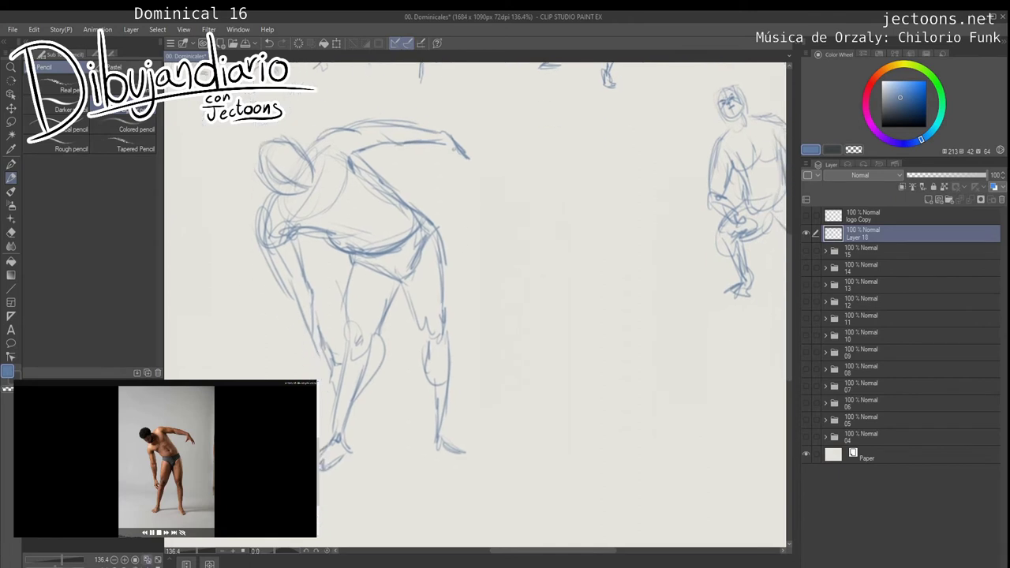
{"action": "key", "text": "asciicircum"}
{"action": "key", "text": "asciicircum"}
{"action": "key", "text": "asciicircum"}
{"action": "key", "text": "asciicircum"}
{"action": "key", "text": "asciicircum"}
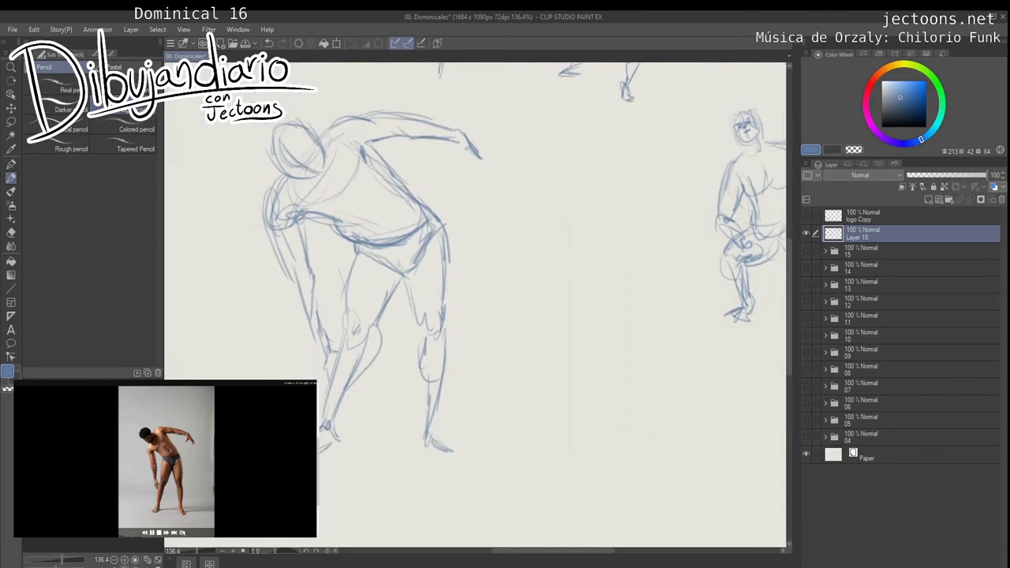
{"action": "left_click_drag", "start_coordinate": [505, 237], "coordinate": [447, 306]}
{"action": "mouse_move", "coordinate": [306, 175]}
{"action": "left_mouse_down"}
{"action": "mouse_move", "coordinate": [310, 188]}
{"action": "mouse_move", "coordinate": [279, 191]}
{"action": "left_mouse_up"}
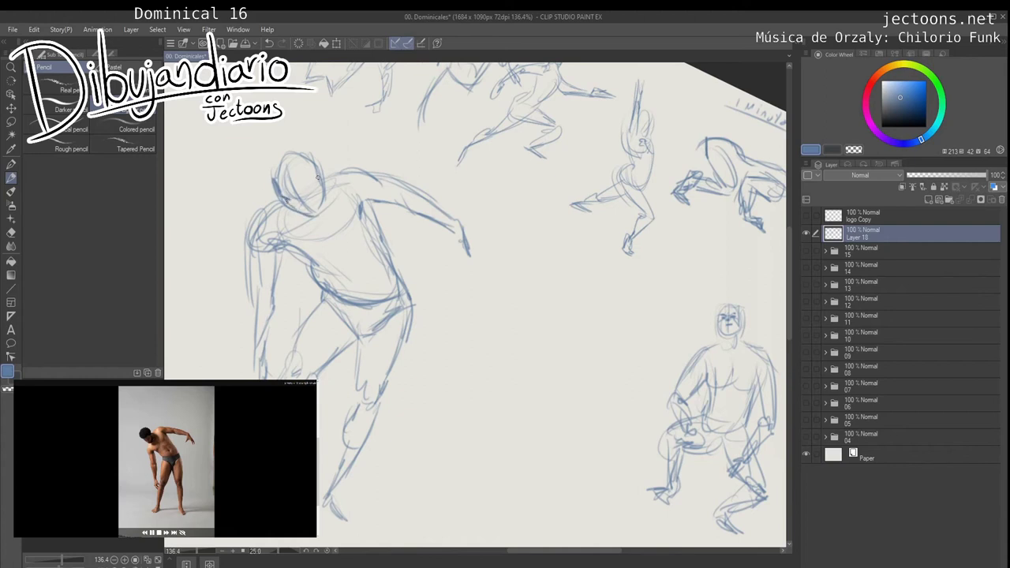
Step: Outline the short hair with its hairline across the forehead and shade the hair mass with hatching
{"action": "mouse_move", "coordinate": [322, 183]}
{"action": "left_mouse_down"}
{"action": "mouse_move", "coordinate": [325, 212]}
{"action": "mouse_move", "coordinate": [306, 190]}
{"action": "mouse_move", "coordinate": [320, 155]}
{"action": "mouse_move", "coordinate": [279, 154]}
{"action": "mouse_move", "coordinate": [266, 194]}
{"action": "left_mouse_up"}
{"action": "left_click_drag", "start_coordinate": [268, 187], "coordinate": [279, 205]}
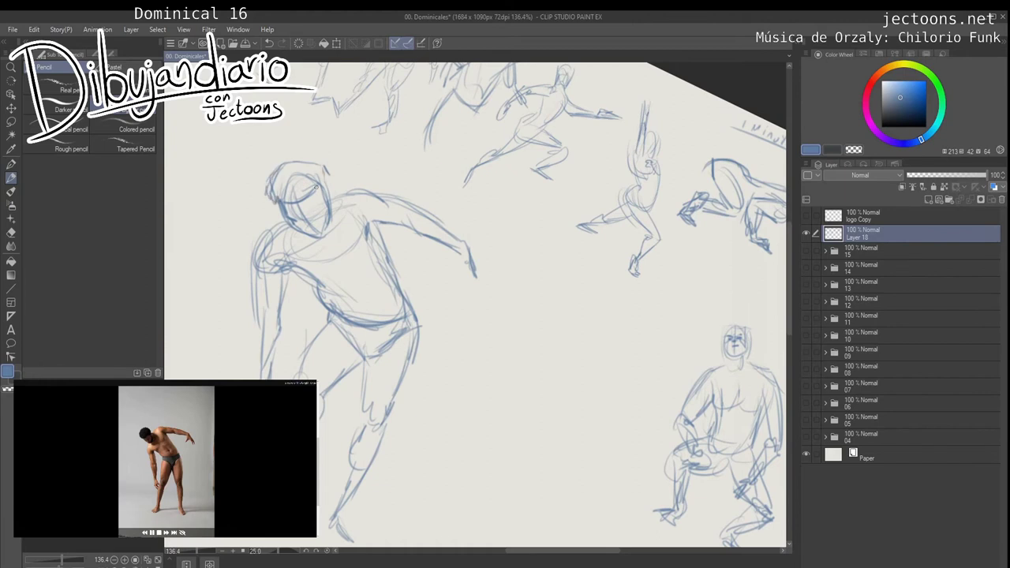
{"action": "left_click_drag", "start_coordinate": [325, 170], "coordinate": [329, 188]}
{"action": "mouse_move", "coordinate": [272, 166]}
{"action": "left_mouse_down"}
{"action": "mouse_move", "coordinate": [306, 167]}
{"action": "mouse_move", "coordinate": [282, 197]}
{"action": "left_mouse_up"}
{"action": "mouse_move", "coordinate": [321, 180]}
{"action": "left_mouse_down"}
{"action": "mouse_move", "coordinate": [292, 198]}
{"action": "mouse_move", "coordinate": [276, 179]}
{"action": "left_mouse_up"}
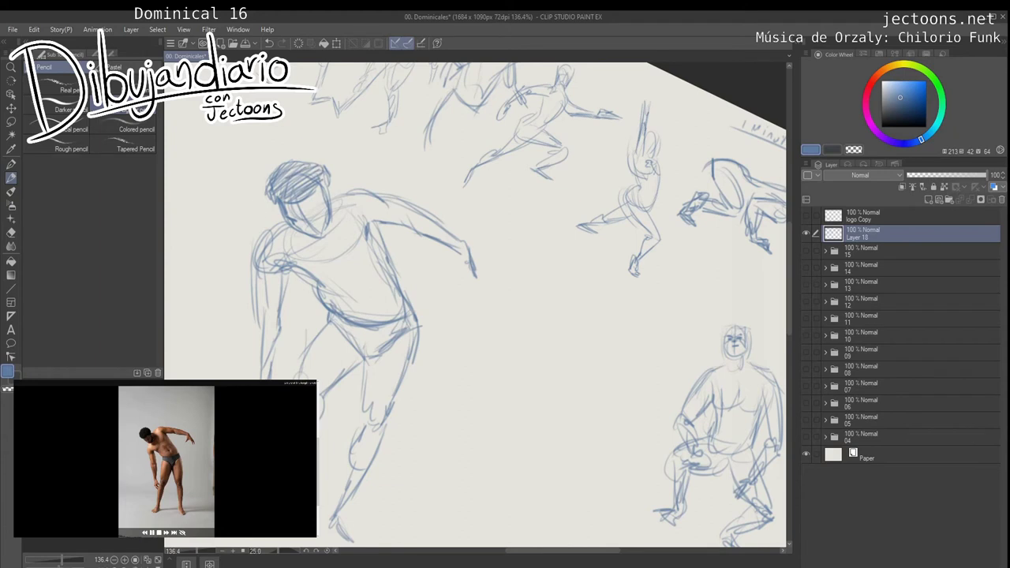
Step: Sketch the downturned face with brows, eyes, nose and mouth, and firm up the jawline
{"action": "mouse_move", "coordinate": [394, 260]}
{"action": "left_mouse_down"}
{"action": "mouse_move", "coordinate": [444, 413]}
{"action": "mouse_move", "coordinate": [408, 279]}
{"action": "left_mouse_up"}
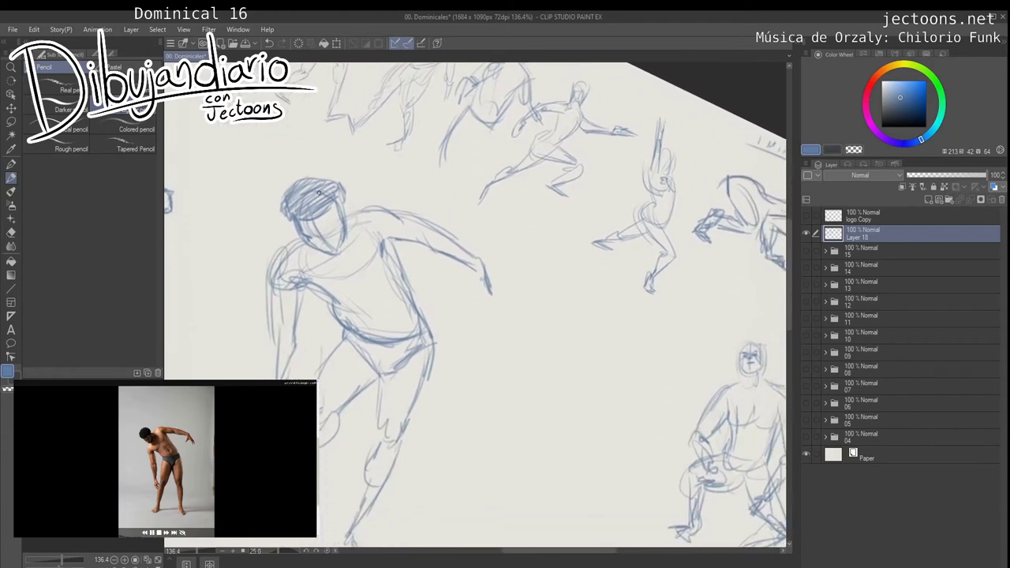
{"action": "left_click_drag", "start_coordinate": [293, 220], "coordinate": [298, 228]}
{"action": "left_click_drag", "start_coordinate": [328, 233], "coordinate": [332, 222]}
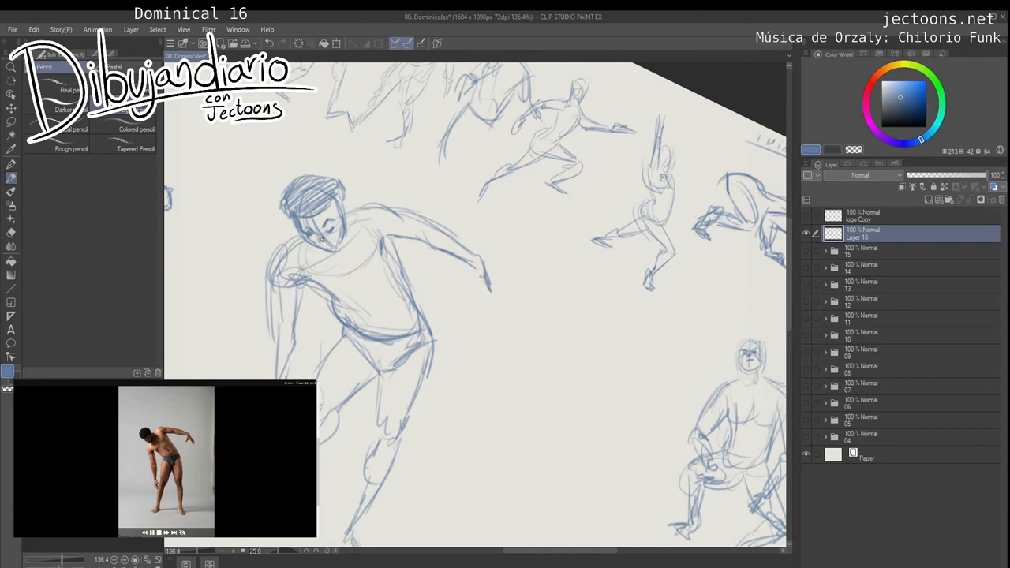
{"action": "left_click_drag", "start_coordinate": [340, 221], "coordinate": [333, 262]}
{"action": "scroll", "coordinate": [334, 261], "scroll_direction": "down", "scroll_amount": 2}
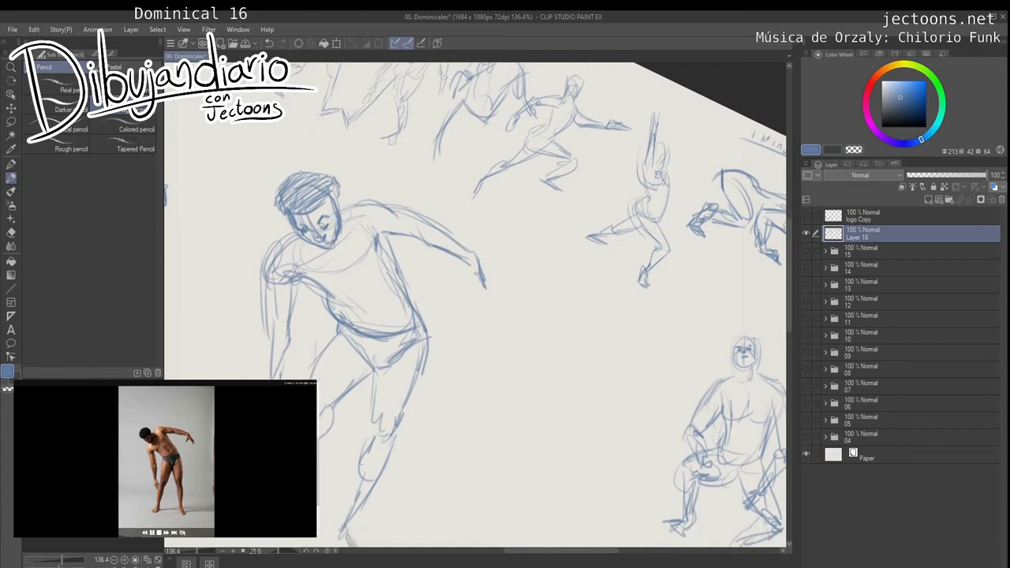
{"action": "left_click_drag", "start_coordinate": [337, 207], "coordinate": [332, 227]}
{"action": "key", "text": "ctrl+at"}
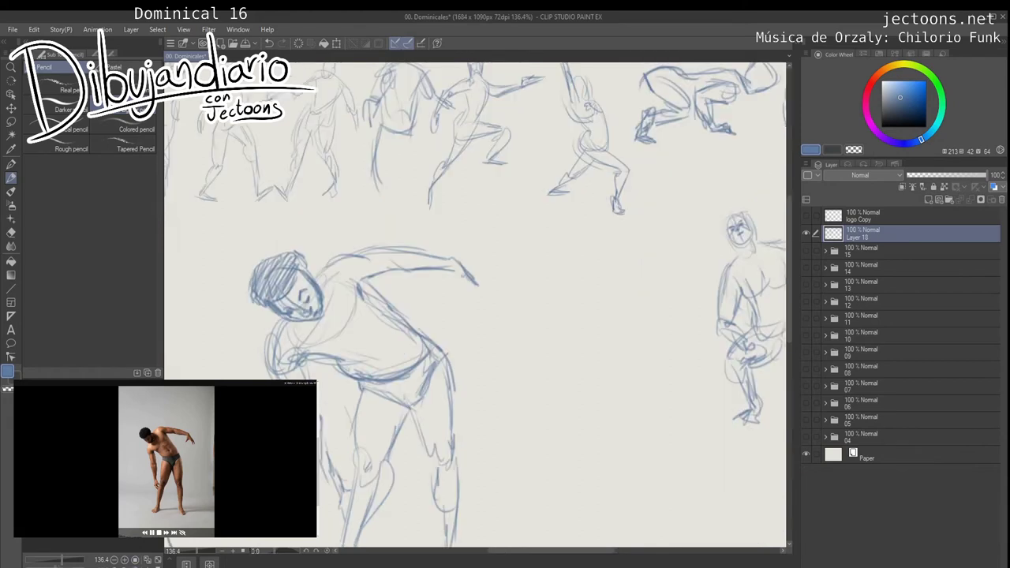
Step: Draw the chest contours beneath the raised shoulder and mark the navel on the lower abdomen
{"action": "left_click_drag", "start_coordinate": [476, 273], "coordinate": [446, 227]}
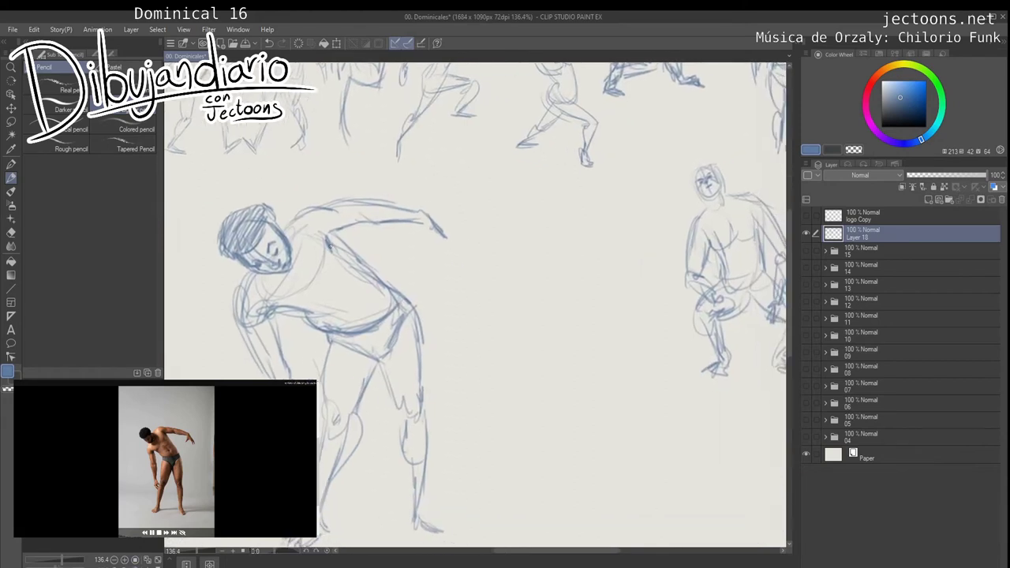
{"action": "mouse_move", "coordinate": [329, 240]}
{"action": "left_mouse_down"}
{"action": "mouse_move", "coordinate": [296, 291]}
{"action": "mouse_move", "coordinate": [337, 269]}
{"action": "mouse_move", "coordinate": [303, 313]}
{"action": "mouse_move", "coordinate": [259, 317]}
{"action": "mouse_move", "coordinate": [304, 311]}
{"action": "left_mouse_up"}
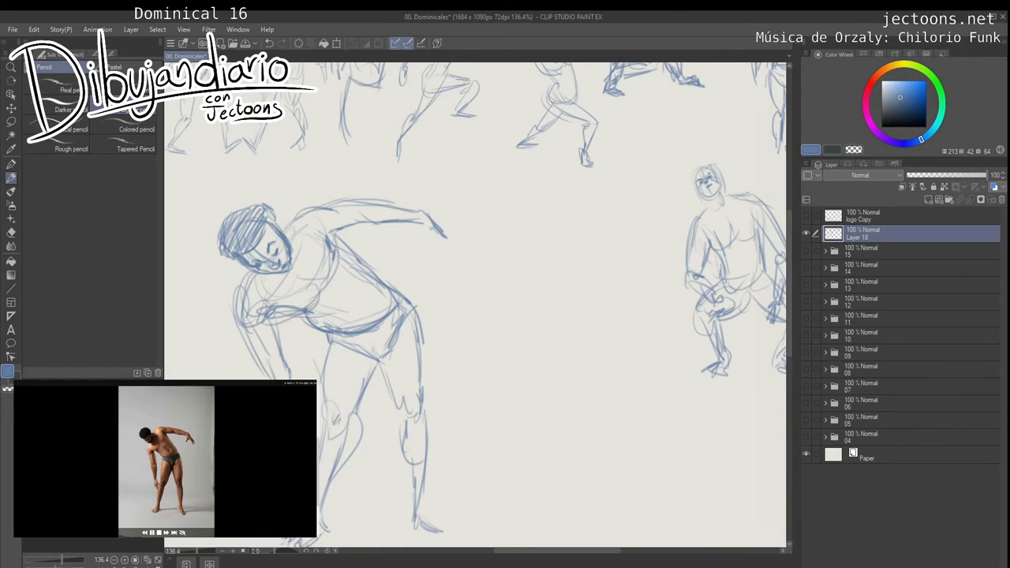
{"action": "mouse_move", "coordinate": [374, 312]}
{"action": "left_mouse_down"}
{"action": "mouse_move", "coordinate": [364, 255]}
{"action": "mouse_move", "coordinate": [362, 280]}
{"action": "left_mouse_up"}
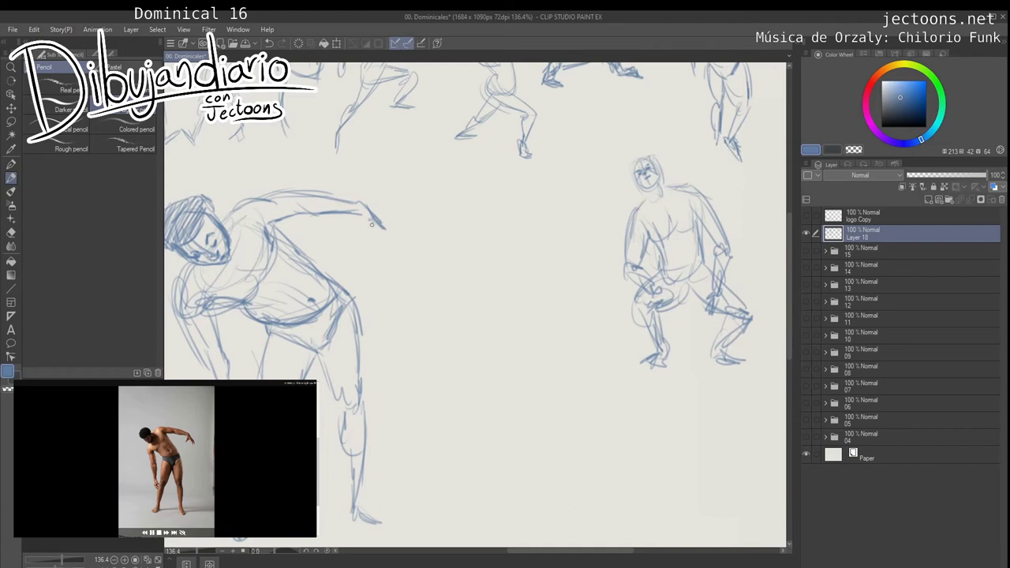
Step: Draw the drooping fingers of the raised hand and refine the contours of the raised arm
{"action": "mouse_move", "coordinate": [358, 220]}
{"action": "left_mouse_down"}
{"action": "mouse_move", "coordinate": [350, 235]}
{"action": "mouse_move", "coordinate": [385, 221]}
{"action": "mouse_move", "coordinate": [390, 240]}
{"action": "mouse_move", "coordinate": [378, 227]}
{"action": "mouse_move", "coordinate": [373, 247]}
{"action": "mouse_move", "coordinate": [389, 227]}
{"action": "left_mouse_up"}
{"action": "mouse_move", "coordinate": [295, 212]}
{"action": "left_mouse_down"}
{"action": "mouse_move", "coordinate": [345, 251]}
{"action": "mouse_move", "coordinate": [410, 250]}
{"action": "mouse_move", "coordinate": [319, 233]}
{"action": "left_mouse_up"}
{"action": "mouse_move", "coordinate": [349, 271]}
{"action": "left_mouse_down"}
{"action": "mouse_move", "coordinate": [357, 253]}
{"action": "mouse_move", "coordinate": [322, 244]}
{"action": "mouse_move", "coordinate": [395, 302]}
{"action": "mouse_move", "coordinate": [395, 289]}
{"action": "left_mouse_up"}
{"action": "mouse_move", "coordinate": [295, 231]}
{"action": "left_mouse_down"}
{"action": "mouse_move", "coordinate": [306, 217]}
{"action": "mouse_move", "coordinate": [295, 235]}
{"action": "mouse_move", "coordinate": [285, 193]}
{"action": "left_mouse_up"}
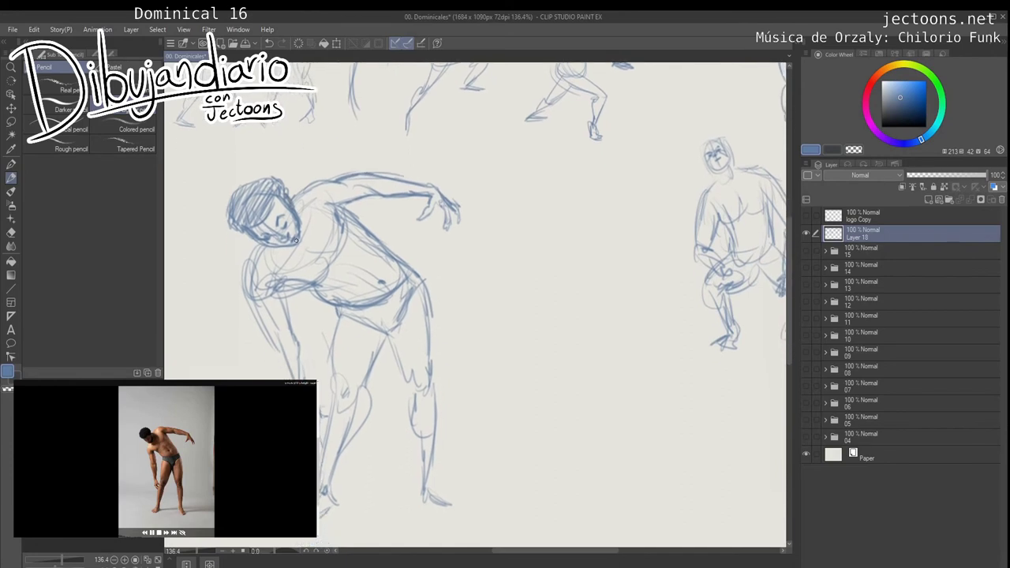
Step: Lasso the head, rotate it slightly clockwise and nudge it over the neck, apply the transform, deselect and return to the pencil
{"action": "key", "text": "m"}
{"action": "mouse_move", "coordinate": [263, 160]}
{"action": "left_mouse_down"}
{"action": "mouse_move", "coordinate": [271, 254]}
{"action": "mouse_move", "coordinate": [294, 181]}
{"action": "left_mouse_up"}
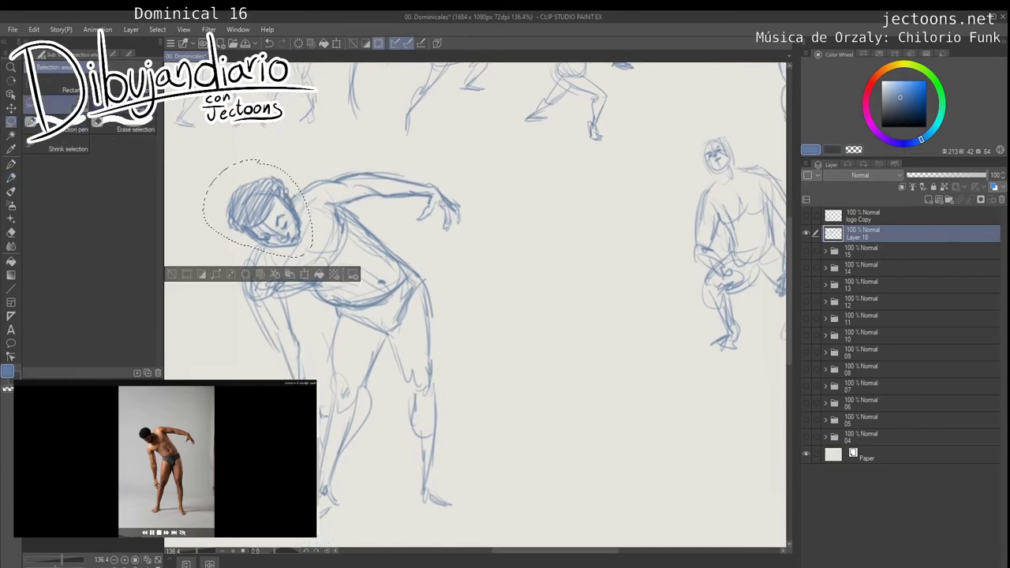
{"action": "key", "text": "k"}
{"action": "key", "text": "ctrl+r"}
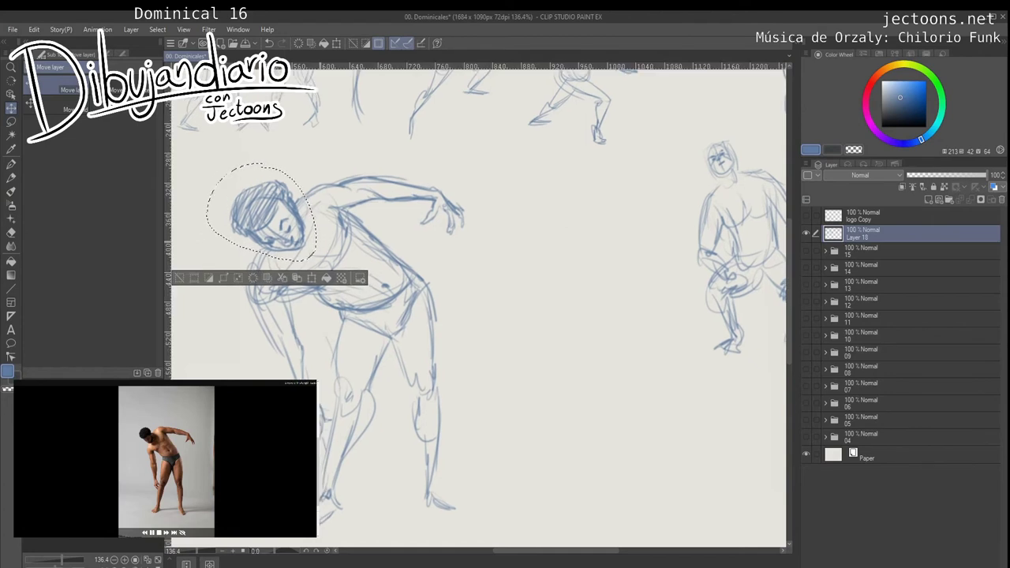
{"action": "key", "text": "ctrl+t"}
{"action": "left_click_drag", "start_coordinate": [331, 150], "coordinate": [346, 171]}
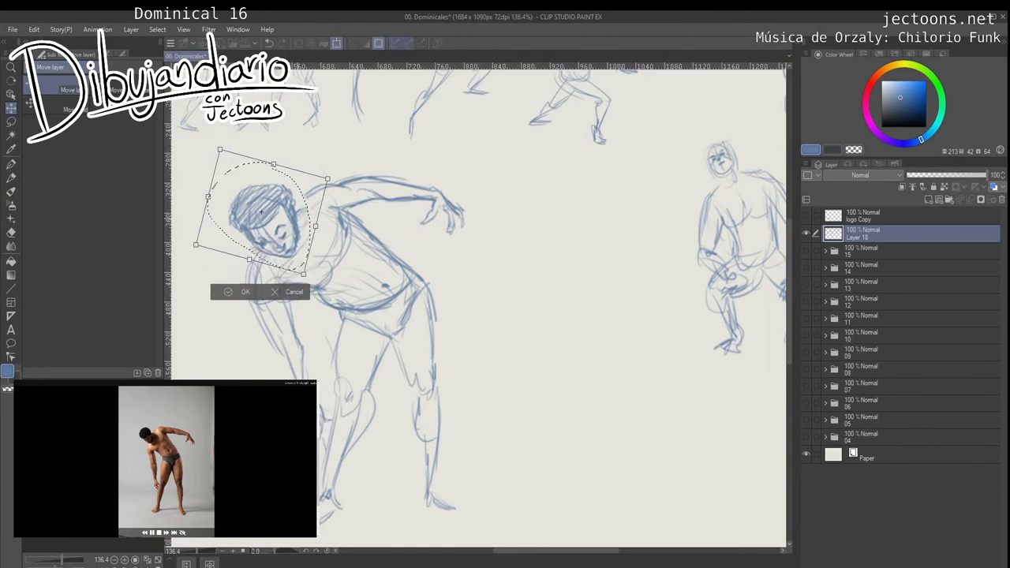
{"action": "left_click_drag", "start_coordinate": [261, 211], "coordinate": [257, 207]}
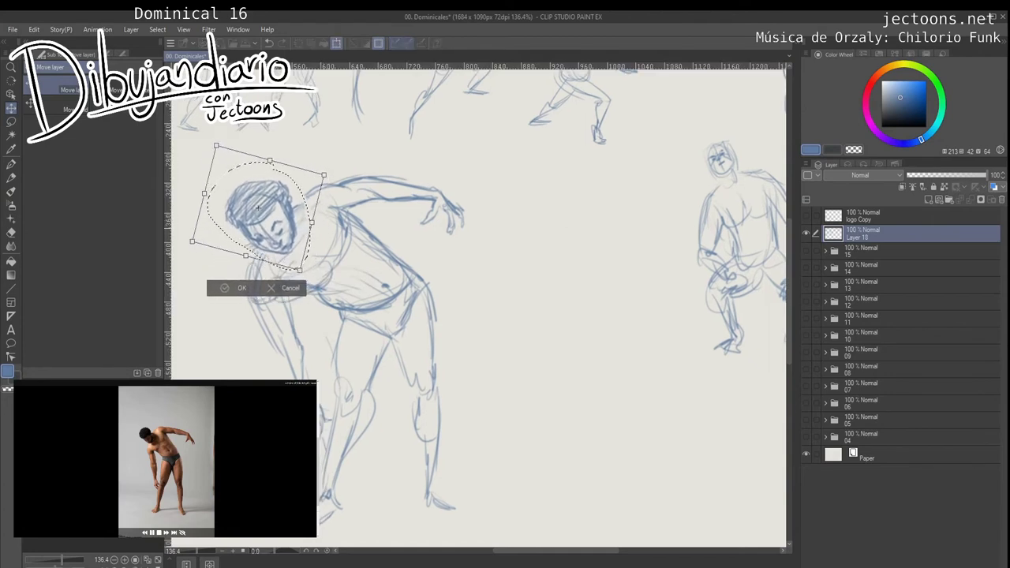
{"action": "key", "text": "Return"}
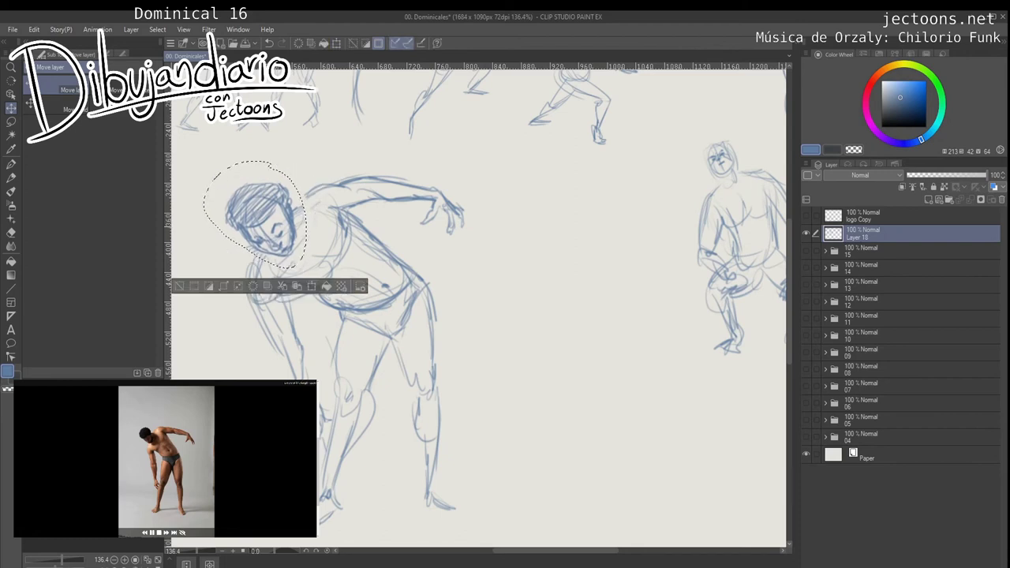
{"action": "key", "text": "ctrl+d"}
{"action": "left_click", "coordinate": [11, 177]}
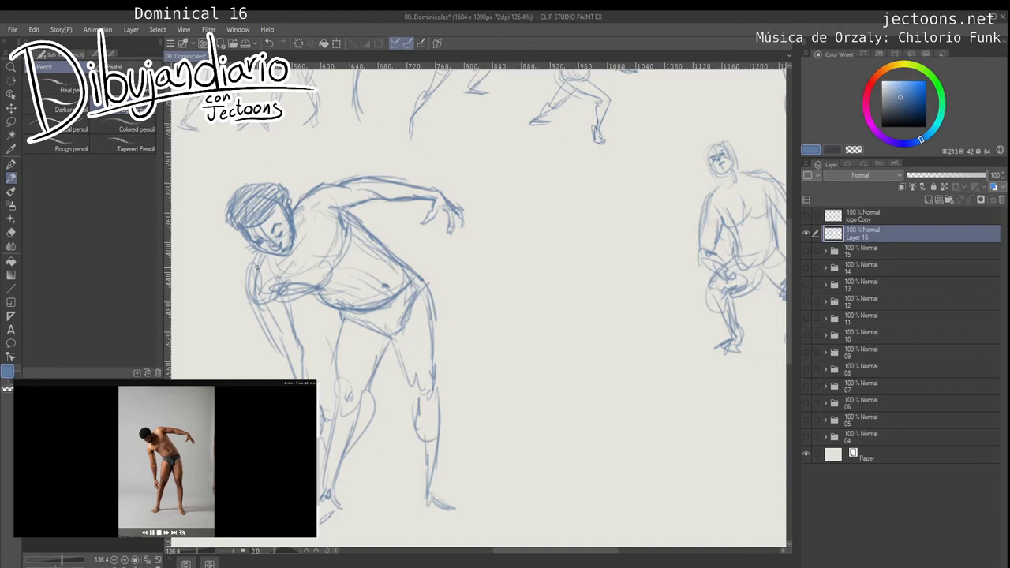
Step: Strengthen the near shoulder's contour below the head and fill the hair with dense, curly strokes
{"action": "mouse_move", "coordinate": [260, 254]}
{"action": "left_mouse_down"}
{"action": "mouse_move", "coordinate": [247, 303]}
{"action": "mouse_move", "coordinate": [239, 250]}
{"action": "left_mouse_up"}
{"action": "left_click_drag", "start_coordinate": [244, 150], "coordinate": [247, 187]}
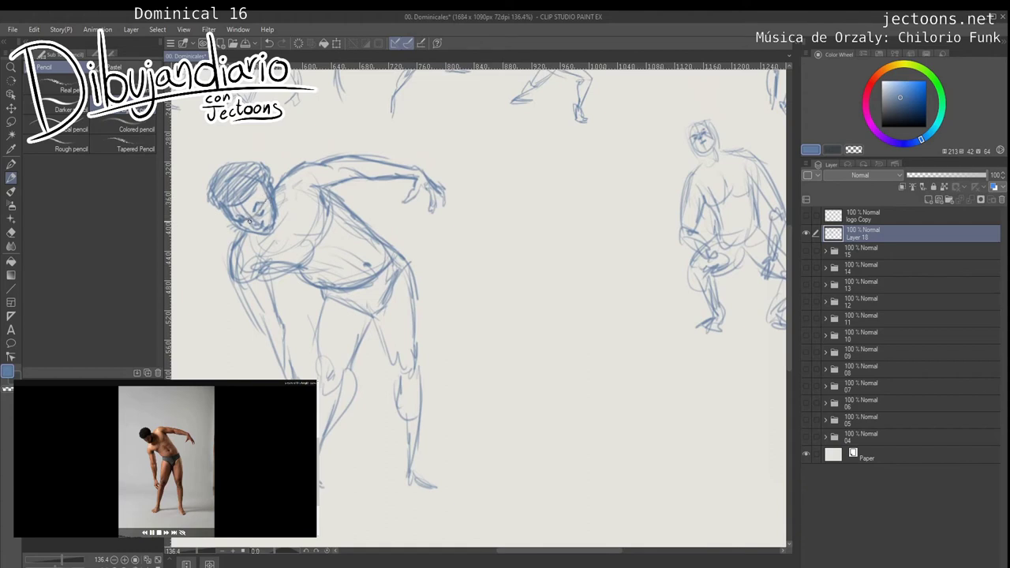
{"action": "mouse_move", "coordinate": [251, 224]}
{"action": "left_mouse_down"}
{"action": "mouse_move", "coordinate": [247, 206]}
{"action": "mouse_move", "coordinate": [245, 235]}
{"action": "mouse_move", "coordinate": [262, 237]}
{"action": "mouse_move", "coordinate": [267, 205]}
{"action": "mouse_move", "coordinate": [266, 231]}
{"action": "mouse_move", "coordinate": [235, 223]}
{"action": "mouse_move", "coordinate": [235, 246]}
{"action": "left_mouse_up"}
{"action": "mouse_move", "coordinate": [272, 202]}
{"action": "left_mouse_down"}
{"action": "mouse_move", "coordinate": [238, 196]}
{"action": "mouse_move", "coordinate": [219, 213]}
{"action": "mouse_move", "coordinate": [223, 239]}
{"action": "mouse_move", "coordinate": [228, 221]}
{"action": "mouse_move", "coordinate": [238, 229]}
{"action": "mouse_move", "coordinate": [233, 203]}
{"action": "mouse_move", "coordinate": [263, 207]}
{"action": "mouse_move", "coordinate": [252, 199]}
{"action": "mouse_move", "coordinate": [259, 217]}
{"action": "left_mouse_up"}
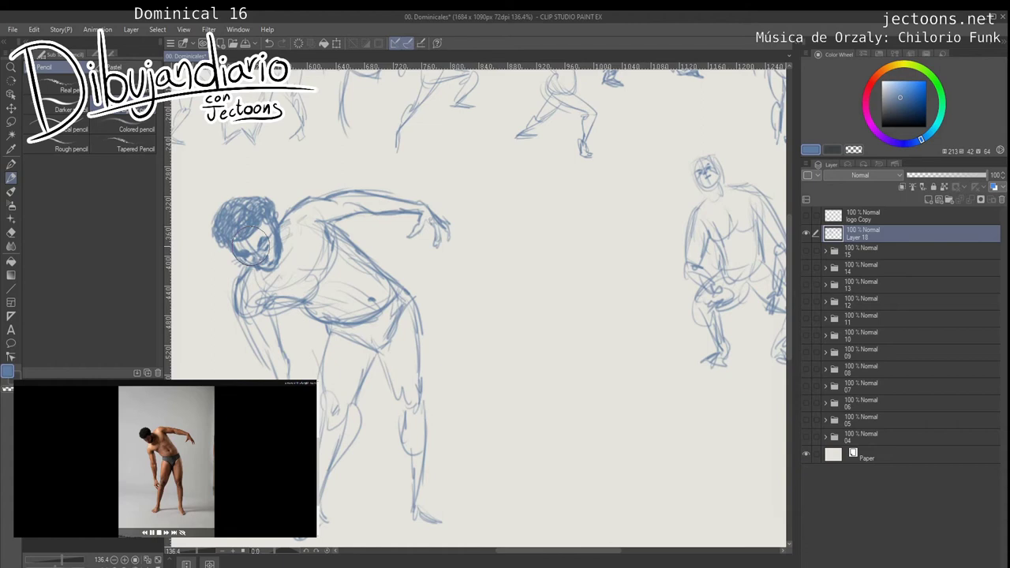
Step: Darken the facial features and shade a beard and moustache along the man's jaw
{"action": "mouse_move", "coordinate": [250, 245]}
{"action": "left_mouse_down"}
{"action": "mouse_move", "coordinate": [243, 255]}
{"action": "mouse_move", "coordinate": [262, 257]}
{"action": "mouse_move", "coordinate": [248, 255]}
{"action": "left_mouse_up"}
{"action": "left_click_drag", "start_coordinate": [252, 255], "coordinate": [253, 252]}
{"action": "left_click_drag", "start_coordinate": [268, 257], "coordinate": [272, 246]}
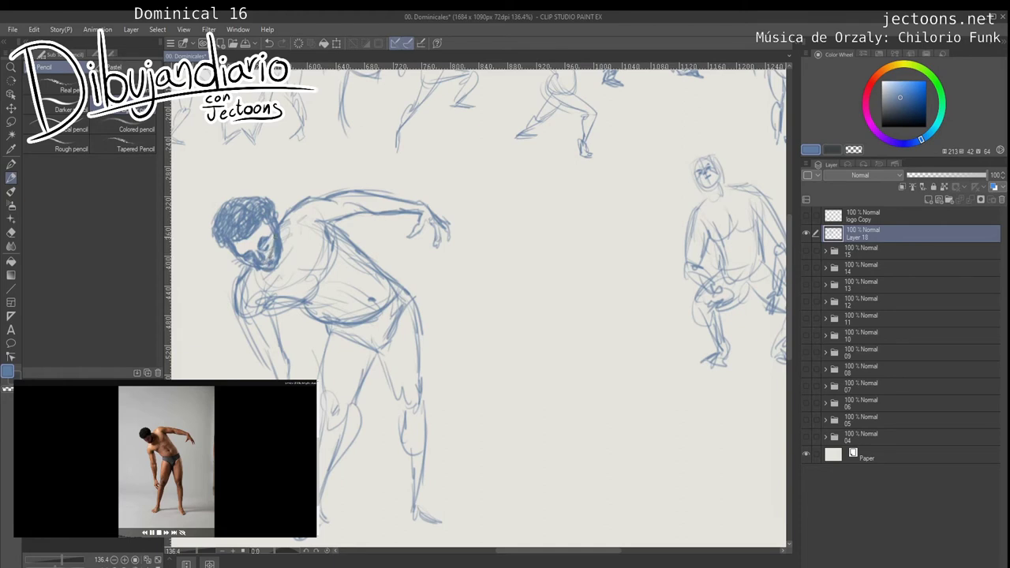
Step: Replace the left-hand leg with a newly drawn thigh, a lower knee and a shin tapering to the ankle
{"action": "mouse_move", "coordinate": [347, 347]}
{"action": "left_mouse_down"}
{"action": "mouse_move", "coordinate": [357, 227]}
{"action": "mouse_move", "coordinate": [381, 223]}
{"action": "mouse_move", "coordinate": [350, 277]}
{"action": "mouse_move", "coordinate": [382, 218]}
{"action": "left_mouse_up"}
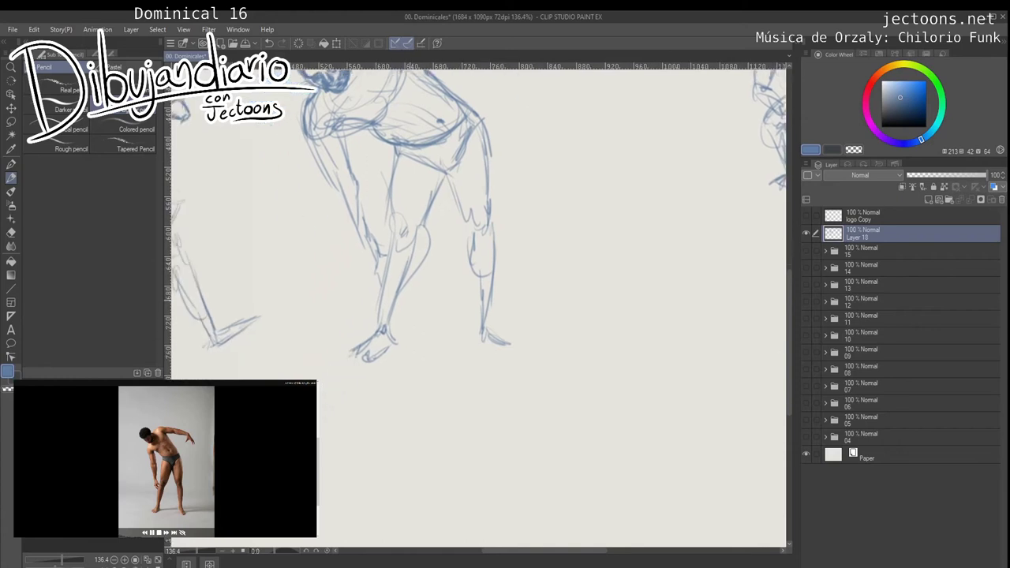
{"action": "mouse_move", "coordinate": [395, 154]}
{"action": "left_mouse_down"}
{"action": "mouse_move", "coordinate": [394, 293]}
{"action": "mouse_move", "coordinate": [387, 255]}
{"action": "mouse_move", "coordinate": [397, 284]}
{"action": "mouse_move", "coordinate": [404, 189]}
{"action": "mouse_move", "coordinate": [379, 248]}
{"action": "left_mouse_up"}
{"action": "left_click_drag", "start_coordinate": [390, 165], "coordinate": [385, 254]}
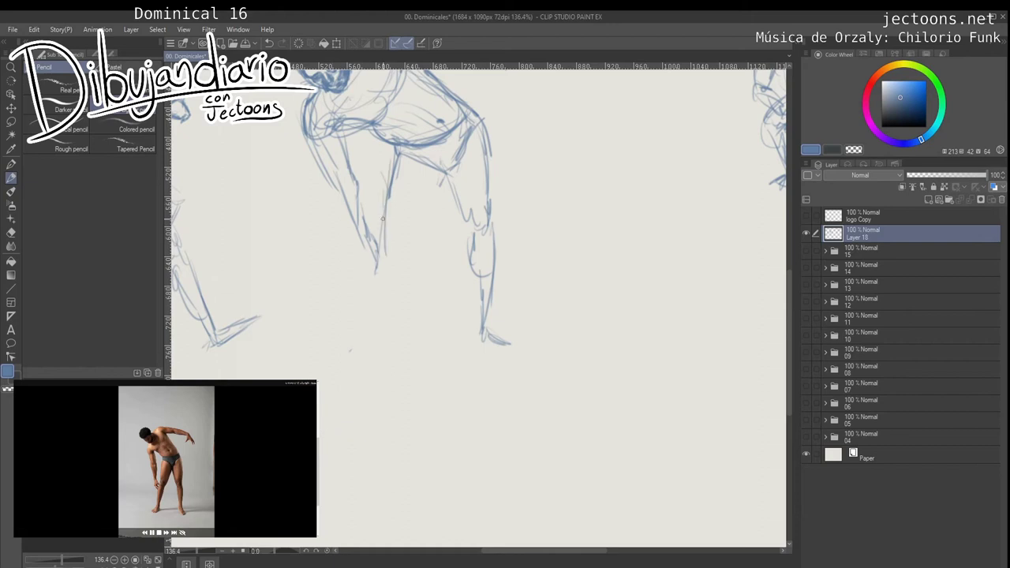
{"action": "left_click_drag", "start_coordinate": [448, 180], "coordinate": [421, 260]}
{"action": "mouse_move", "coordinate": [437, 202]}
{"action": "left_mouse_down"}
{"action": "mouse_move", "coordinate": [403, 264]}
{"action": "mouse_move", "coordinate": [393, 266]}
{"action": "mouse_move", "coordinate": [384, 244]}
{"action": "mouse_move", "coordinate": [375, 307]}
{"action": "left_mouse_up"}
{"action": "left_click_drag", "start_coordinate": [380, 265], "coordinate": [384, 325]}
{"action": "left_click_drag", "start_coordinate": [408, 261], "coordinate": [383, 350]}
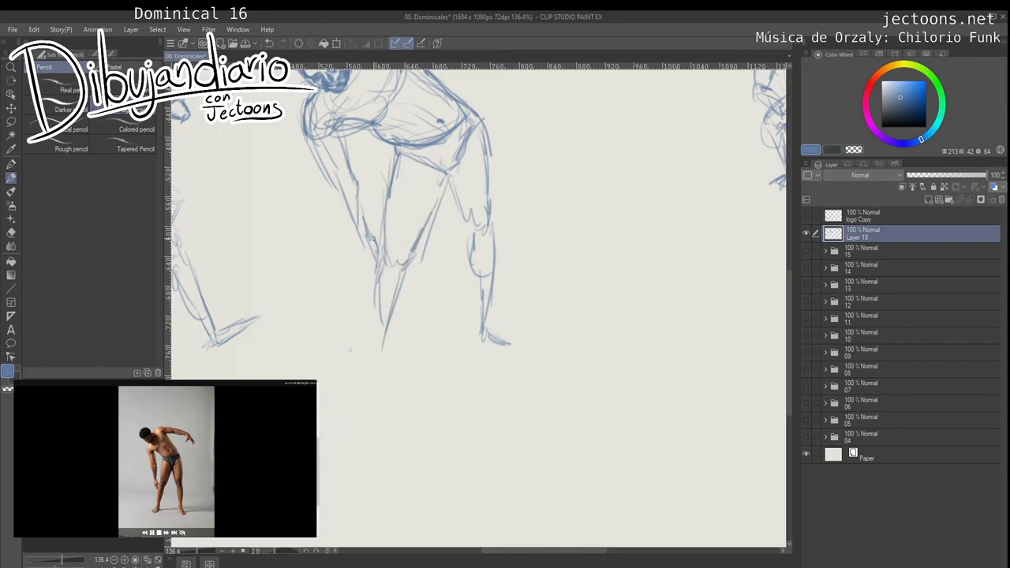
Step: Redraw the lowered forearm with firmer contours and darken the hand reaching beside the knee
{"action": "left_click_drag", "start_coordinate": [348, 138], "coordinate": [363, 229]}
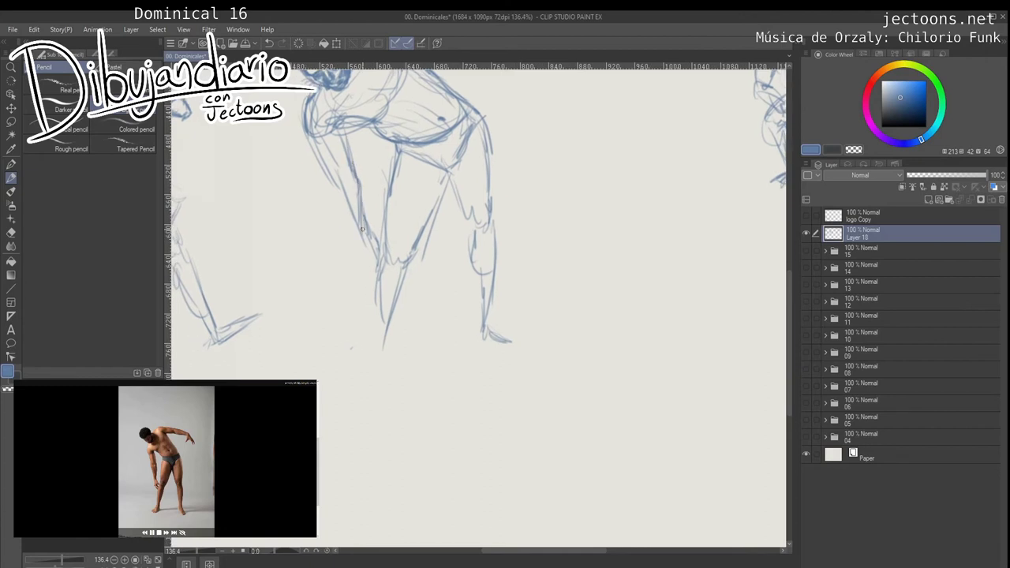
{"action": "mouse_move", "coordinate": [312, 144]}
{"action": "left_mouse_down"}
{"action": "mouse_move", "coordinate": [368, 269]}
{"action": "mouse_move", "coordinate": [376, 263]}
{"action": "mouse_move", "coordinate": [377, 301]}
{"action": "left_mouse_up"}
{"action": "left_click_drag", "start_coordinate": [369, 265], "coordinate": [375, 296]}
{"action": "mouse_move", "coordinate": [357, 216]}
{"action": "left_mouse_down"}
{"action": "mouse_move", "coordinate": [374, 292]}
{"action": "mouse_move", "coordinate": [352, 206]}
{"action": "mouse_move", "coordinate": [367, 220]}
{"action": "mouse_move", "coordinate": [369, 191]}
{"action": "mouse_move", "coordinate": [365, 200]}
{"action": "left_mouse_up"}
Step: Draw a rounded kneecap on the left-hand leg and firm up the thigh lines above it
{"action": "mouse_move", "coordinate": [433, 233]}
{"action": "left_mouse_down"}
{"action": "mouse_move", "coordinate": [393, 238]}
{"action": "mouse_move", "coordinate": [388, 218]}
{"action": "left_mouse_up"}
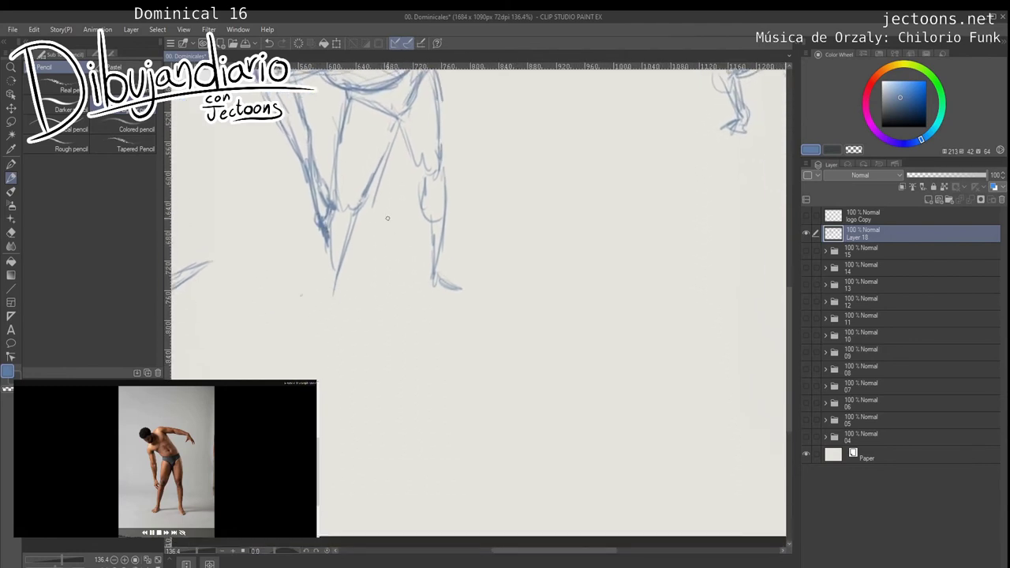
{"action": "left_click_drag", "start_coordinate": [409, 149], "coordinate": [411, 183]}
{"action": "mouse_move", "coordinate": [344, 190]}
{"action": "left_mouse_down"}
{"action": "mouse_move", "coordinate": [352, 202]}
{"action": "mouse_move", "coordinate": [393, 208]}
{"action": "mouse_move", "coordinate": [414, 187]}
{"action": "mouse_move", "coordinate": [397, 270]}
{"action": "left_mouse_up"}
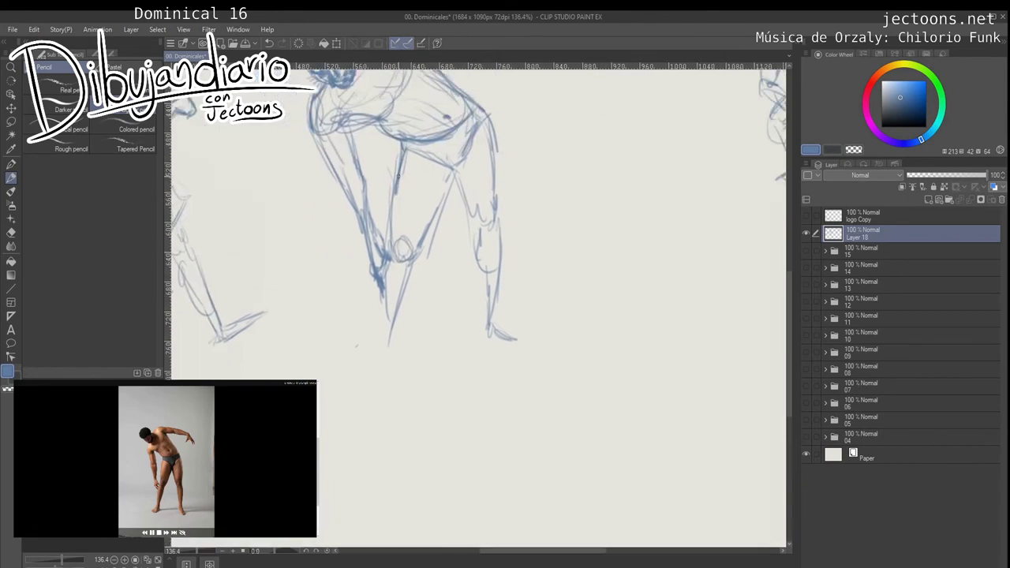
Step: Reinforce the left-hand leg's shin and calf contours and draw the ankle and foot with its toes
{"action": "scroll", "coordinate": [369, 284], "scroll_direction": "down", "scroll_amount": 3}
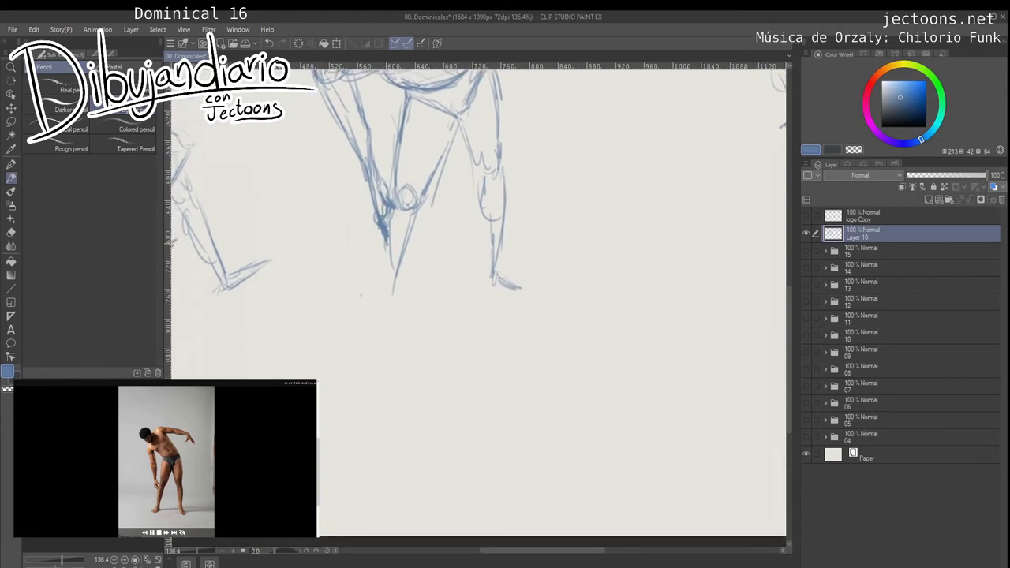
{"action": "left_click_drag", "start_coordinate": [409, 206], "coordinate": [384, 304]}
{"action": "mouse_move", "coordinate": [374, 306]}
{"action": "left_mouse_down"}
{"action": "mouse_move", "coordinate": [368, 327]}
{"action": "mouse_move", "coordinate": [379, 329]}
{"action": "left_mouse_up"}
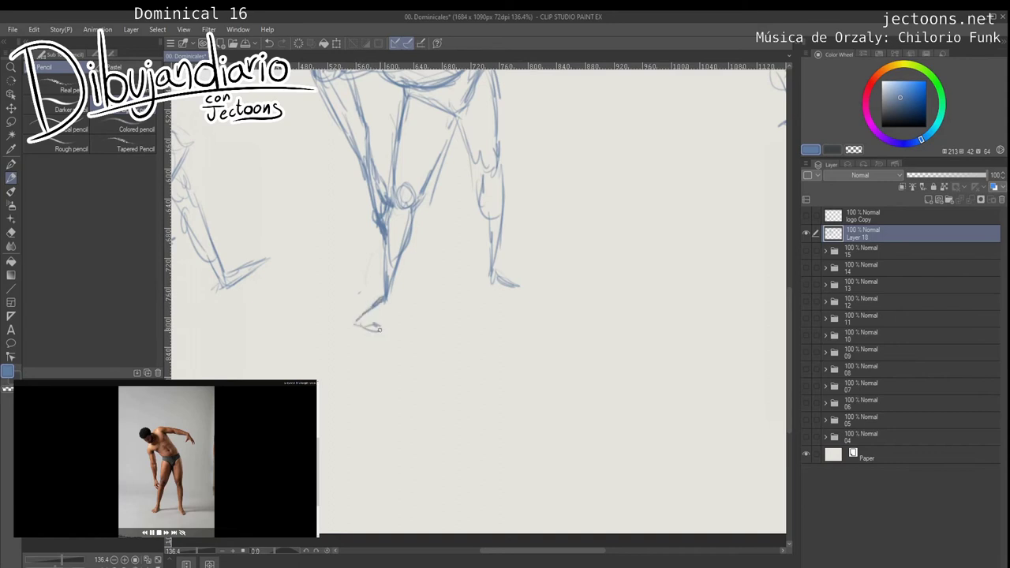
{"action": "left_click_drag", "start_coordinate": [388, 293], "coordinate": [394, 305]}
{"action": "mouse_move", "coordinate": [398, 262]}
{"action": "left_mouse_down"}
{"action": "mouse_move", "coordinate": [388, 307]}
{"action": "mouse_move", "coordinate": [400, 299]}
{"action": "mouse_move", "coordinate": [376, 329]}
{"action": "left_mouse_up"}
Step: Rework the right-hand leg with a fuller outer thigh curve, kneecap detail and firmer inner leg line
{"action": "left_click_drag", "start_coordinate": [376, 329], "coordinate": [276, 376]}
{"action": "mouse_move", "coordinate": [358, 167]}
{"action": "left_mouse_down"}
{"action": "mouse_move", "coordinate": [375, 233]}
{"action": "mouse_move", "coordinate": [401, 254]}
{"action": "left_mouse_up"}
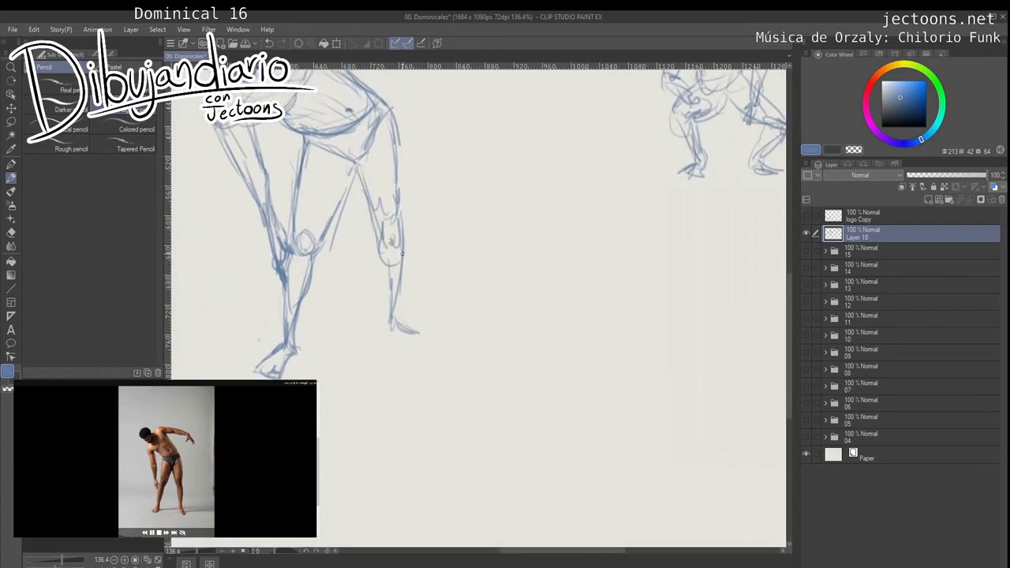
{"action": "left_click_drag", "start_coordinate": [390, 123], "coordinate": [406, 247]}
{"action": "left_click_drag", "start_coordinate": [411, 184], "coordinate": [403, 239]}
{"action": "mouse_move", "coordinate": [384, 125]}
{"action": "left_mouse_down"}
{"action": "mouse_move", "coordinate": [399, 240]}
{"action": "mouse_move", "coordinate": [388, 339]}
{"action": "left_mouse_up"}
{"action": "left_click_drag", "start_coordinate": [388, 407], "coordinate": [421, 438]}
{"action": "left_click_drag", "start_coordinate": [388, 267], "coordinate": [393, 308]}
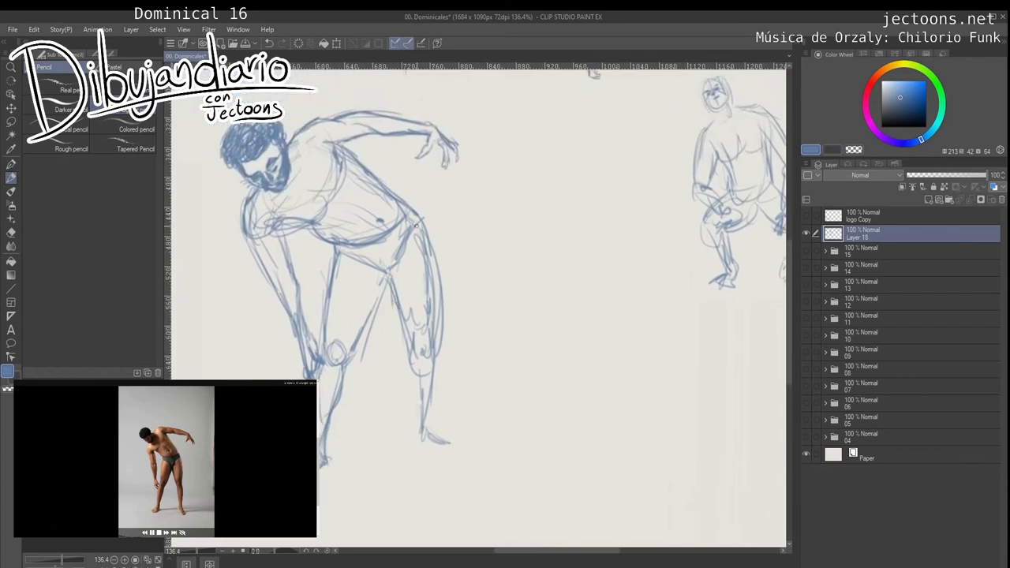
Step: Strengthen the hip and the edges of the briefs, and add curved contour lines across the abdomen
{"action": "left_click_drag", "start_coordinate": [421, 219], "coordinate": [400, 248]}
{"action": "mouse_move", "coordinate": [404, 238]}
{"action": "left_mouse_down"}
{"action": "mouse_move", "coordinate": [388, 273]}
{"action": "mouse_move", "coordinate": [342, 260]}
{"action": "left_mouse_up"}
{"action": "mouse_move", "coordinate": [350, 232]}
{"action": "left_mouse_down"}
{"action": "mouse_move", "coordinate": [378, 200]}
{"action": "mouse_move", "coordinate": [396, 204]}
{"action": "left_mouse_up"}
{"action": "left_click_drag", "start_coordinate": [329, 235], "coordinate": [316, 242]}
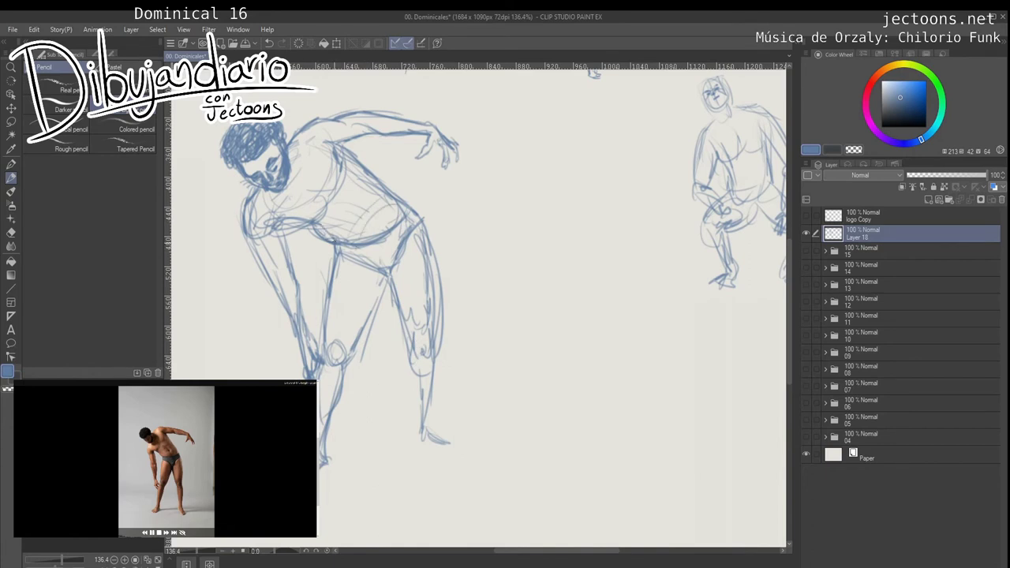
Step: Add a midline curve through the abdomen, detail the chest near the armpit and darken the navel
{"action": "left_click_drag", "start_coordinate": [348, 200], "coordinate": [382, 225]}
{"action": "mouse_move", "coordinate": [351, 165]}
{"action": "left_mouse_down"}
{"action": "mouse_move", "coordinate": [388, 193]}
{"action": "mouse_move", "coordinate": [398, 186]}
{"action": "mouse_move", "coordinate": [335, 175]}
{"action": "left_mouse_up"}
{"action": "left_click", "coordinate": [368, 195]}
Step: Draw a curved arrow pointing upward in the empty space beside the man's torso
{"action": "left_click_drag", "start_coordinate": [454, 224], "coordinate": [489, 145]}
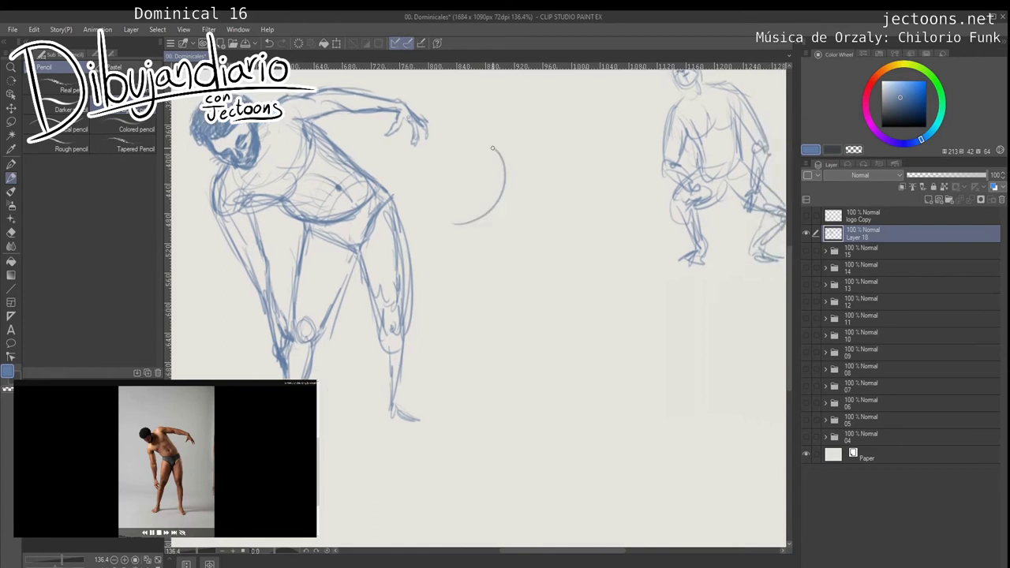
{"action": "mouse_move", "coordinate": [473, 216]}
{"action": "left_mouse_down"}
{"action": "mouse_move", "coordinate": [489, 257]}
{"action": "mouse_move", "coordinate": [441, 284]}
{"action": "left_mouse_up"}
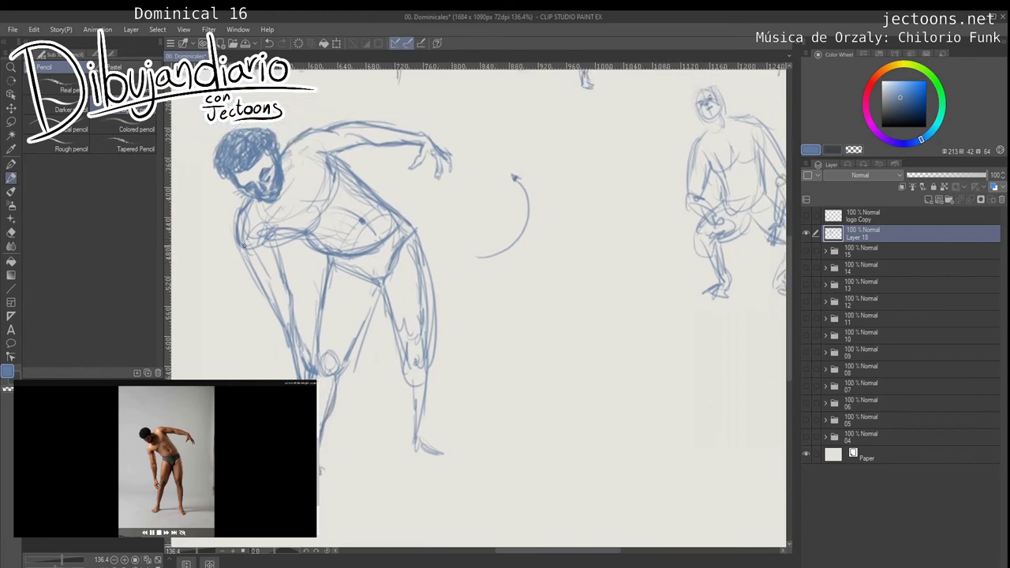
Step: Add final touch-up strokes to the bending man's forearm, torso and lower legs
{"action": "mouse_move", "coordinate": [288, 231]}
{"action": "left_mouse_down"}
{"action": "mouse_move", "coordinate": [384, 240]}
{"action": "mouse_move", "coordinate": [366, 179]}
{"action": "mouse_move", "coordinate": [290, 329]}
{"action": "left_mouse_up"}
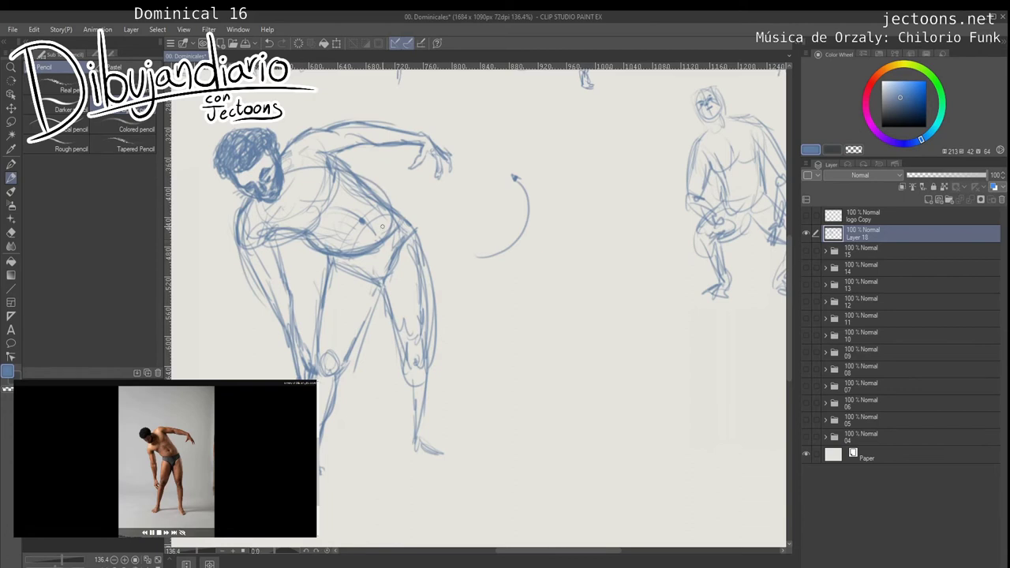
{"action": "left_click_drag", "start_coordinate": [314, 198], "coordinate": [338, 163]}
{"action": "mouse_move", "coordinate": [314, 211]}
{"action": "left_mouse_down"}
{"action": "mouse_move", "coordinate": [310, 183]}
{"action": "mouse_move", "coordinate": [276, 134]}
{"action": "left_mouse_up"}
{"action": "left_click_drag", "start_coordinate": [350, 199], "coordinate": [370, 249]}
{"action": "left_click_drag", "start_coordinate": [359, 193], "coordinate": [359, 180]}
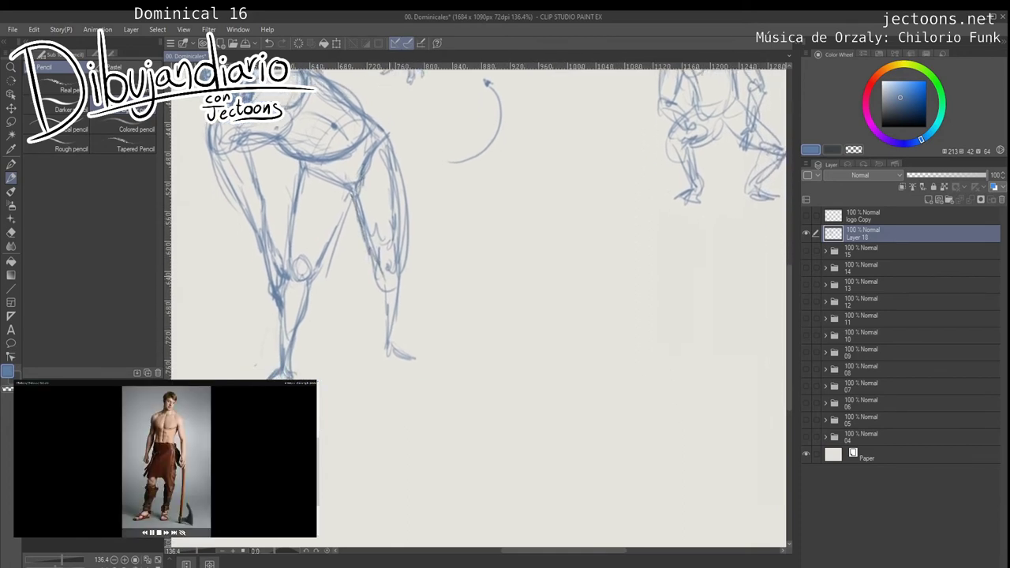
{"action": "left_click_drag", "start_coordinate": [435, 412], "coordinate": [486, 398]}
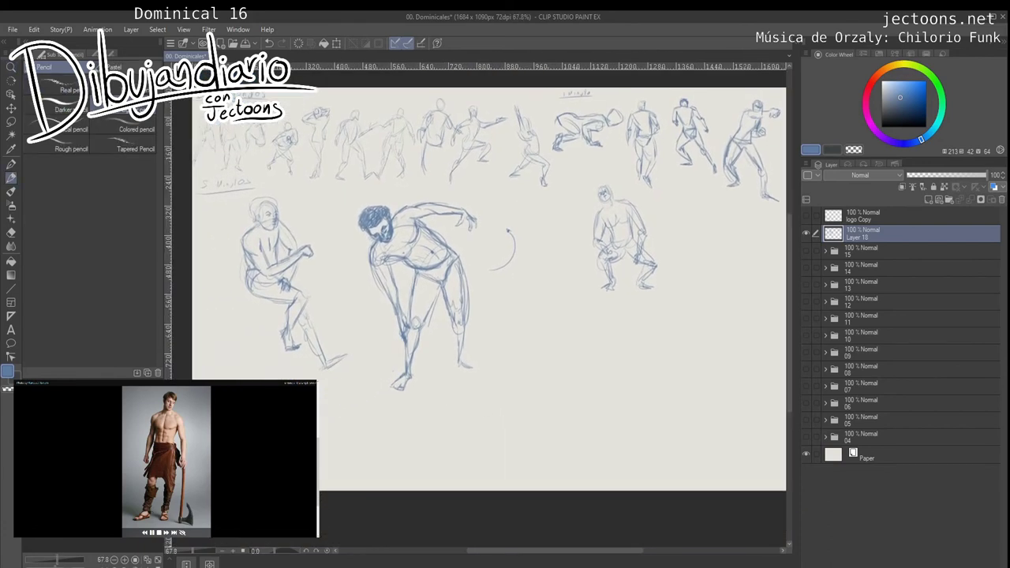
Step: Lasso the two five-minute figures with the curved arrow, scale them down and shift them left to free space beside them
{"action": "key", "text": "m"}
{"action": "mouse_move", "coordinate": [499, 198]}
{"action": "left_mouse_down"}
{"action": "mouse_move", "coordinate": [344, 216]}
{"action": "mouse_move", "coordinate": [456, 418]}
{"action": "mouse_move", "coordinate": [505, 200]}
{"action": "left_mouse_up"}
{"action": "key", "text": "ctrl+d"}
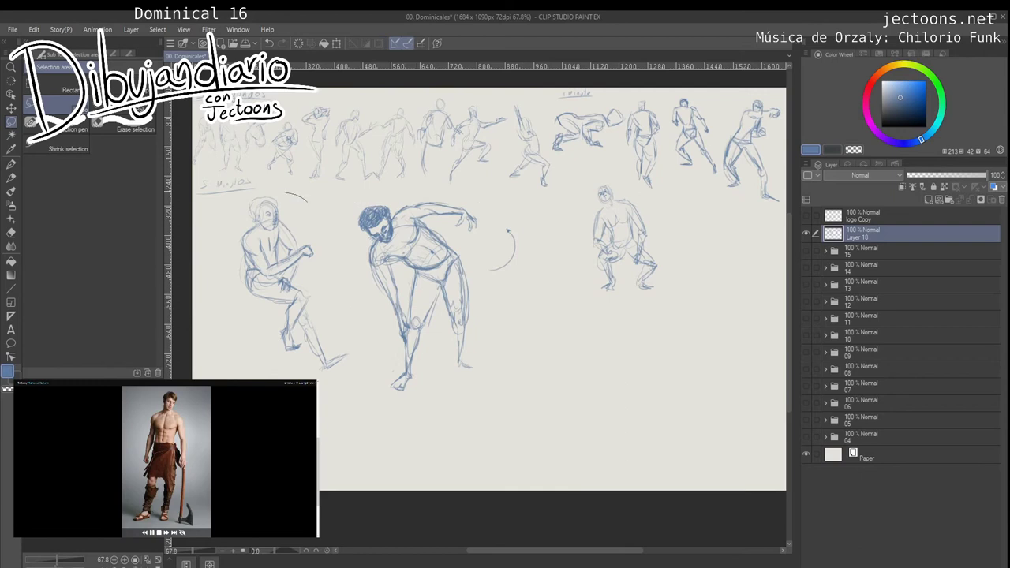
{"action": "mouse_move", "coordinate": [298, 198]}
{"action": "left_mouse_down"}
{"action": "mouse_move", "coordinate": [264, 378]}
{"action": "mouse_move", "coordinate": [505, 196]}
{"action": "mouse_move", "coordinate": [304, 199]}
{"action": "left_mouse_up"}
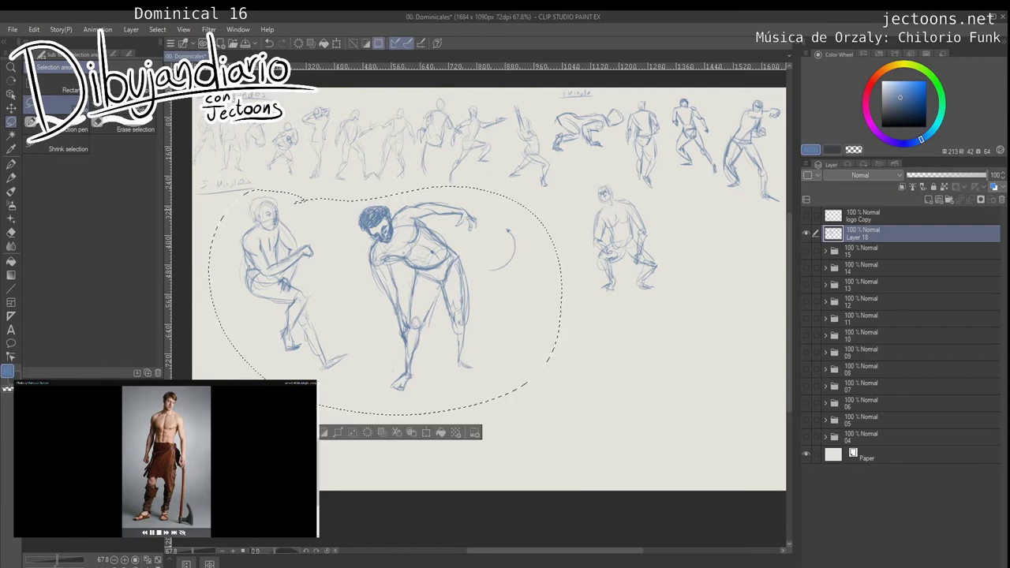
{"action": "key", "text": "ctrl+t"}
{"action": "left_click_drag", "start_coordinate": [559, 417], "coordinate": [496, 375]}
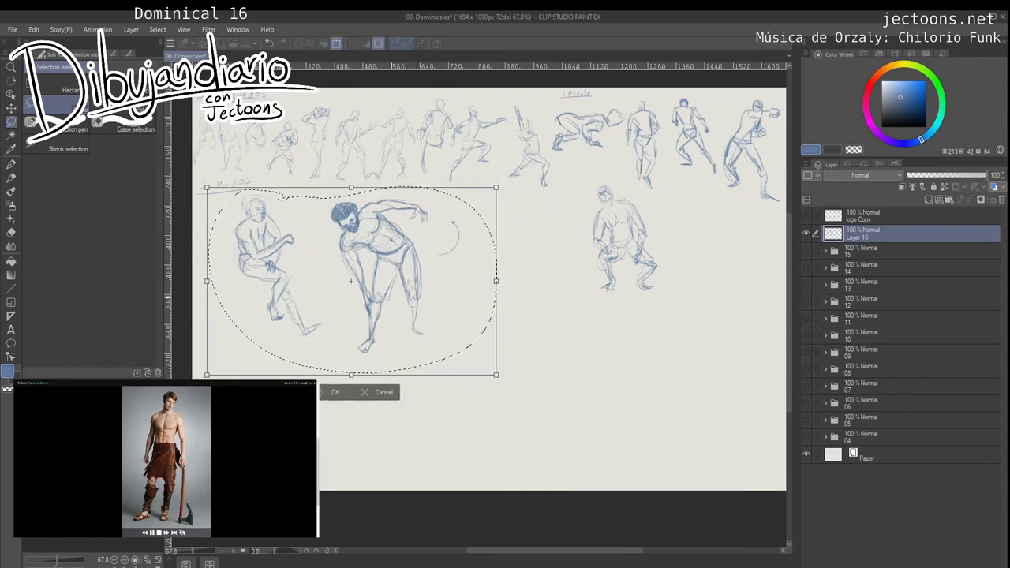
{"action": "left_click_drag", "start_coordinate": [394, 292], "coordinate": [382, 300]}
{"action": "key", "text": "Return"}
{"action": "key", "text": "ctrl+d"}
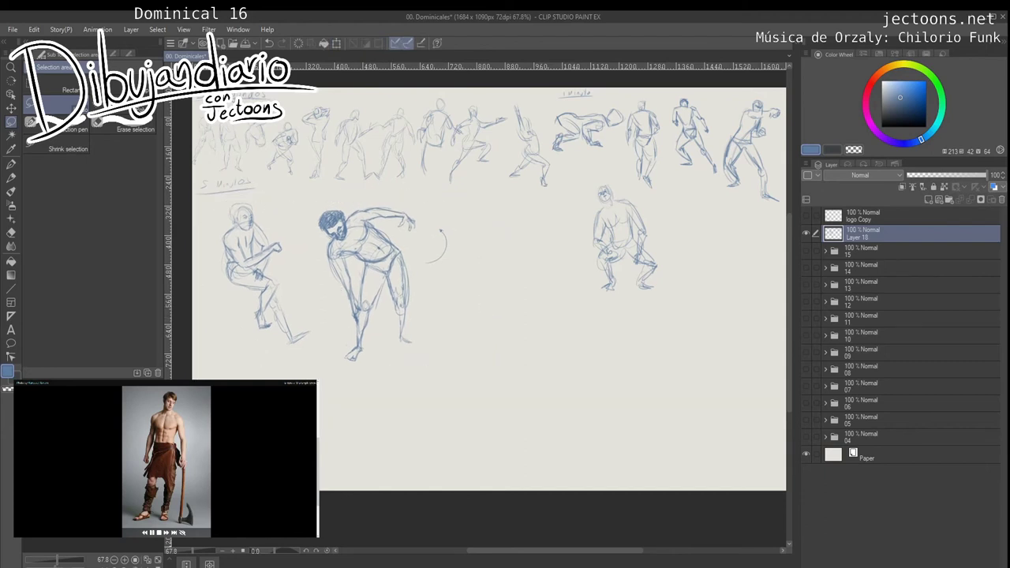
Step: Advance the reference to the dark studio photo of a crouching man and draw an oval for his head in the empty area
{"action": "left_click", "coordinate": [166, 532]}
{"action": "left_click", "coordinate": [166, 533]}
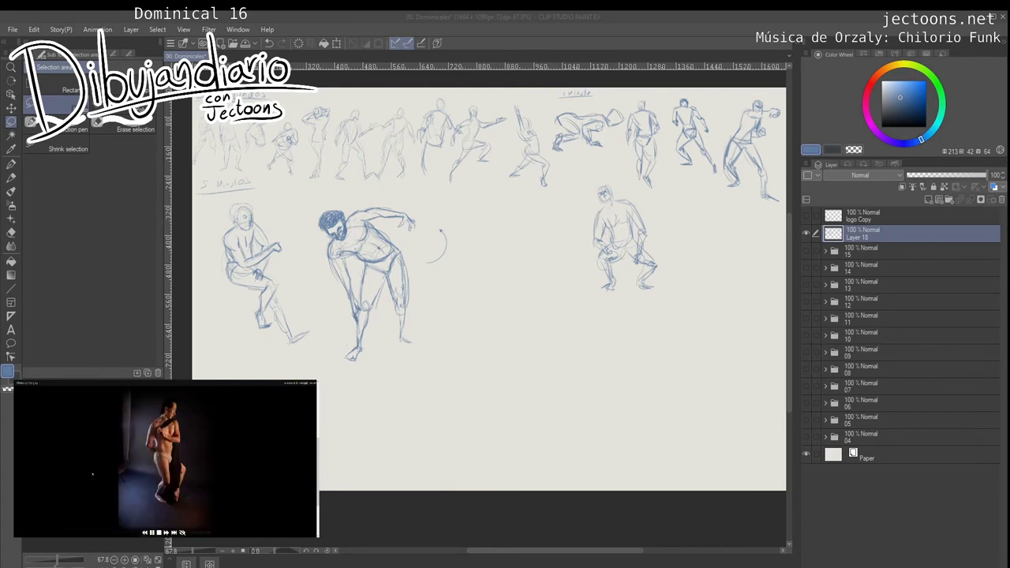
{"action": "left_click", "coordinate": [474, 342]}
{"action": "mouse_move", "coordinate": [474, 342]}
{"action": "left_mouse_down"}
{"action": "mouse_move", "coordinate": [392, 281]}
{"action": "mouse_move", "coordinate": [483, 281]}
{"action": "left_mouse_up"}
{"action": "left_click_drag", "start_coordinate": [308, 258], "coordinate": [323, 286]}
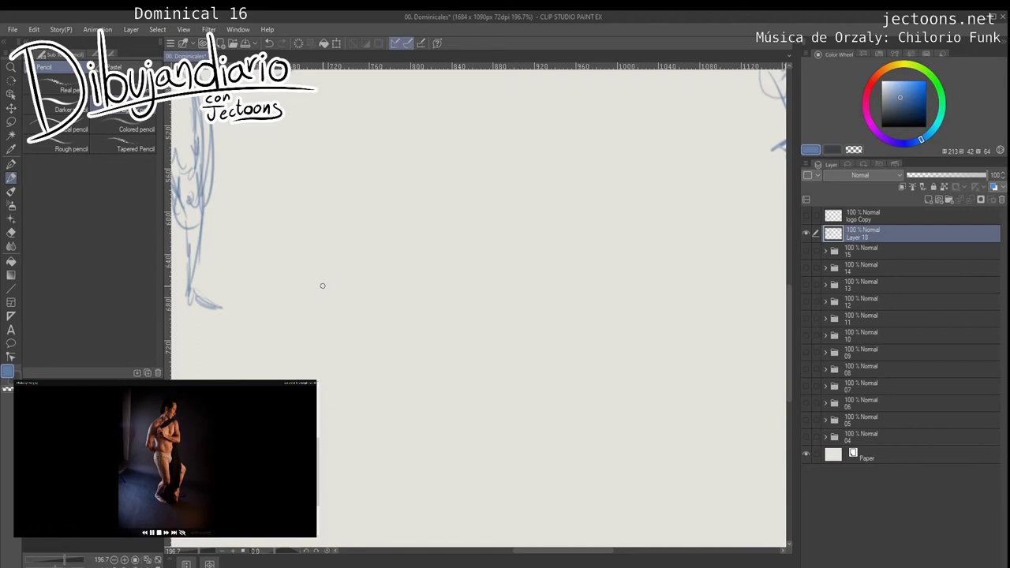
{"action": "mouse_move", "coordinate": [391, 238]}
{"action": "left_mouse_down"}
{"action": "mouse_move", "coordinate": [406, 280]}
{"action": "mouse_move", "coordinate": [405, 267]}
{"action": "mouse_move", "coordinate": [436, 250]}
{"action": "left_mouse_up"}
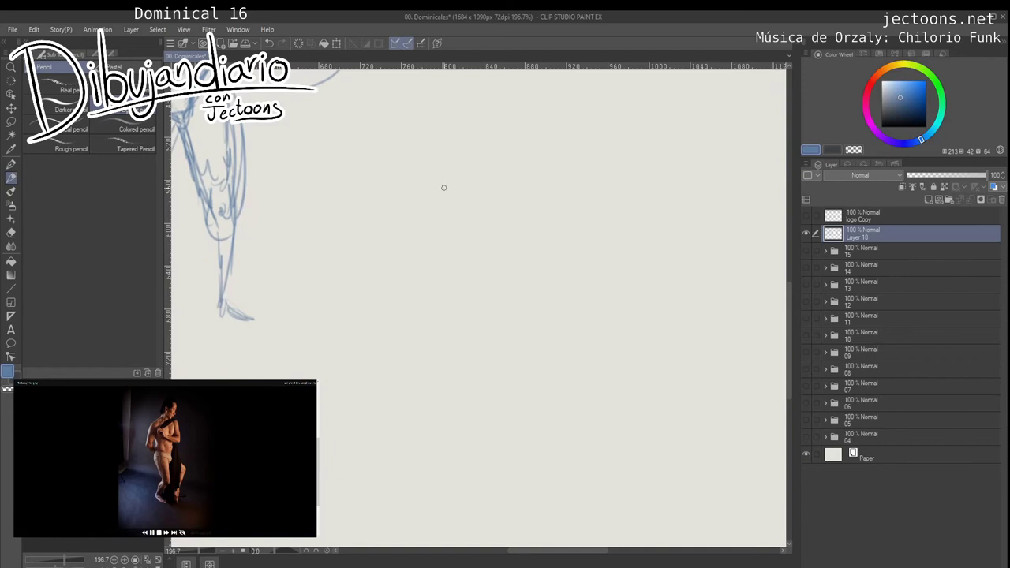
{"action": "mouse_move", "coordinate": [510, 188]}
{"action": "left_mouse_down"}
{"action": "mouse_move", "coordinate": [513, 228]}
{"action": "mouse_move", "coordinate": [497, 248]}
{"action": "left_mouse_up"}
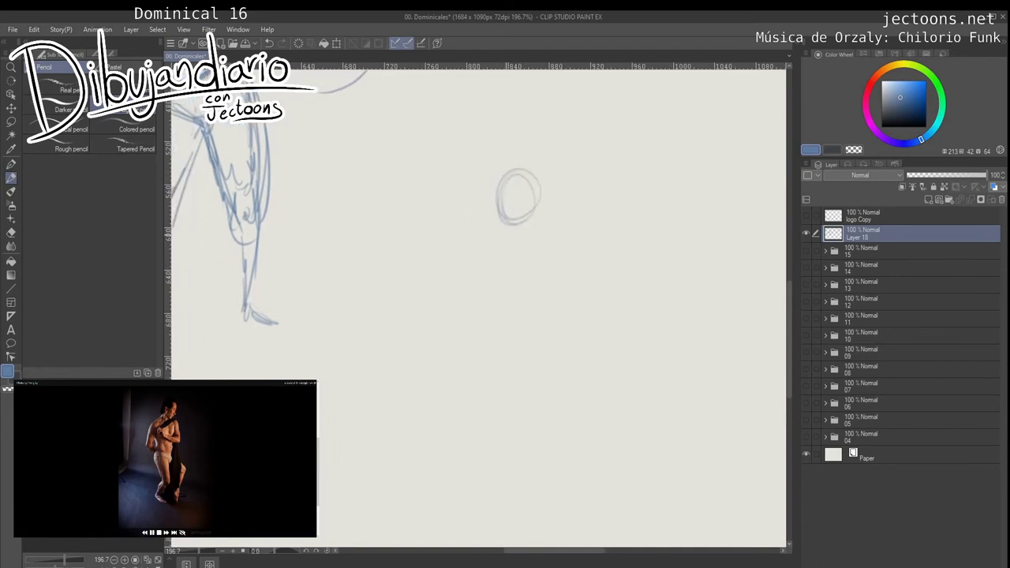
Step: Handwrite the heading "10 minutos" above the new figure and underline it
{"action": "left_click_drag", "start_coordinate": [478, 138], "coordinate": [459, 165]}
{"action": "mouse_move", "coordinate": [416, 96]}
{"action": "left_mouse_down"}
{"action": "mouse_move", "coordinate": [416, 122]}
{"action": "mouse_move", "coordinate": [433, 96]}
{"action": "mouse_move", "coordinate": [476, 98]}
{"action": "left_mouse_up"}
{"action": "mouse_move", "coordinate": [480, 103]}
{"action": "left_mouse_down"}
{"action": "mouse_move", "coordinate": [516, 86]}
{"action": "mouse_move", "coordinate": [554, 88]}
{"action": "left_mouse_up"}
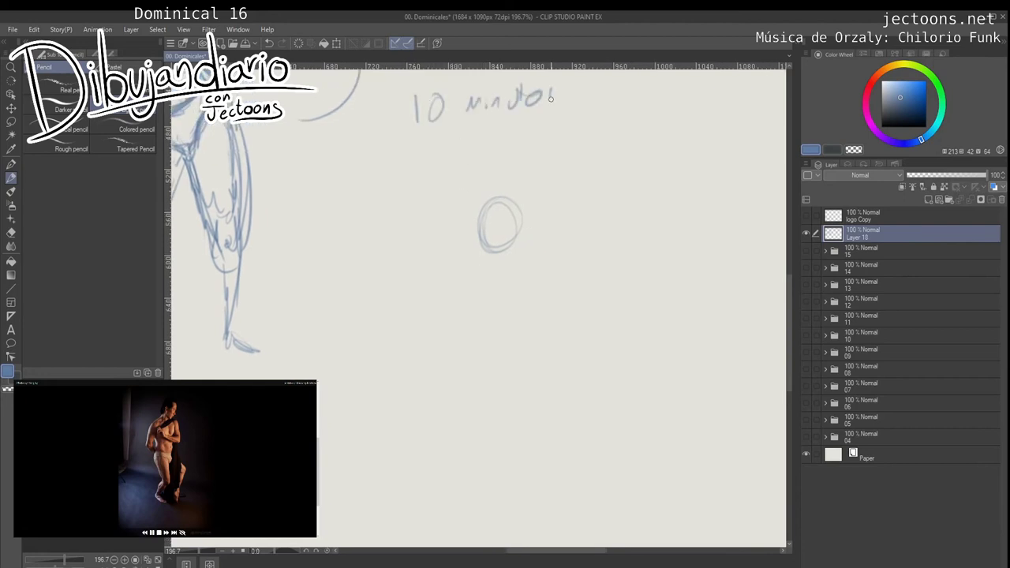
{"action": "left_click_drag", "start_coordinate": [410, 126], "coordinate": [563, 120]}
Step: Lasso the head oval, move it to a new spot below the heading and clear the selection
{"action": "left_click_drag", "start_coordinate": [402, 201], "coordinate": [376, 190]}
{"action": "left_click", "coordinate": [11, 122]}
{"action": "mouse_move", "coordinate": [516, 159]}
{"action": "left_mouse_down"}
{"action": "mouse_move", "coordinate": [523, 229]}
{"action": "mouse_move", "coordinate": [505, 156]}
{"action": "left_mouse_up"}
{"action": "left_click", "coordinate": [11, 108]}
{"action": "left_click_drag", "start_coordinate": [473, 214], "coordinate": [530, 268]}
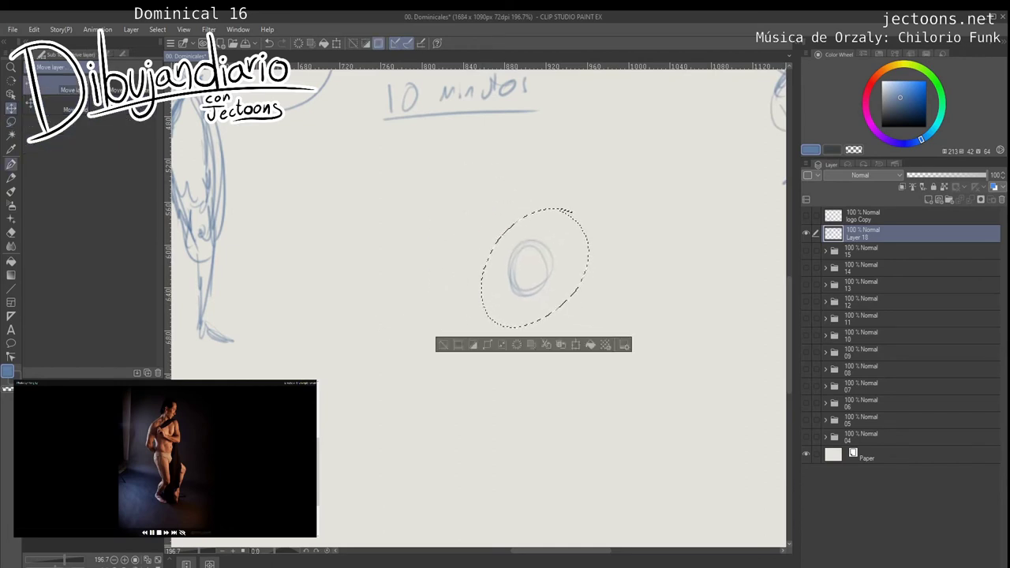
{"action": "left_click", "coordinate": [11, 179]}
{"action": "key", "text": "ctrl+d"}
Step: Sketch the slanted shoulder line, the near arm bent behind the back and the start of the ribcage
{"action": "mouse_move", "coordinate": [535, 332]}
{"action": "left_mouse_down"}
{"action": "mouse_move", "coordinate": [528, 290]}
{"action": "mouse_move", "coordinate": [500, 246]}
{"action": "left_mouse_up"}
{"action": "mouse_move", "coordinate": [495, 181]}
{"action": "left_mouse_down"}
{"action": "mouse_move", "coordinate": [456, 218]}
{"action": "mouse_move", "coordinate": [513, 214]}
{"action": "mouse_move", "coordinate": [484, 209]}
{"action": "left_mouse_up"}
{"action": "left_click_drag", "start_coordinate": [434, 242], "coordinate": [406, 341]}
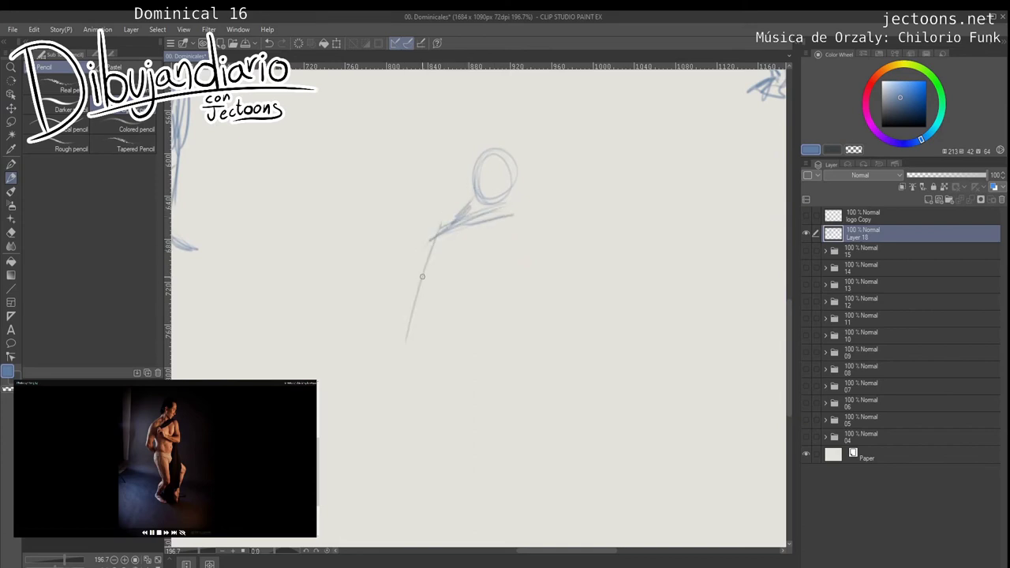
{"action": "mouse_move", "coordinate": [427, 260]}
{"action": "left_mouse_down"}
{"action": "mouse_move", "coordinate": [409, 322]}
{"action": "mouse_move", "coordinate": [436, 324]}
{"action": "left_mouse_up"}
{"action": "left_click_drag", "start_coordinate": [462, 240], "coordinate": [422, 311]}
{"action": "mouse_move", "coordinate": [455, 257]}
{"action": "left_mouse_down"}
{"action": "mouse_move", "coordinate": [426, 323]}
{"action": "mouse_move", "coordinate": [452, 324]}
{"action": "mouse_move", "coordinate": [445, 334]}
{"action": "left_mouse_up"}
{"action": "mouse_move", "coordinate": [460, 299]}
{"action": "left_mouse_down"}
{"action": "mouse_move", "coordinate": [437, 248]}
{"action": "mouse_move", "coordinate": [454, 275]}
{"action": "left_mouse_up"}
{"action": "mouse_move", "coordinate": [424, 221]}
{"action": "left_mouse_down"}
{"action": "mouse_move", "coordinate": [448, 259]}
{"action": "mouse_move", "coordinate": [413, 321]}
{"action": "left_mouse_up"}
{"action": "left_click_drag", "start_coordinate": [432, 278], "coordinate": [445, 325]}
Step: Block in the ribcage oval, the far shoulder and upper arm, and the side of the waist
{"action": "mouse_move", "coordinate": [490, 169]}
{"action": "left_mouse_down"}
{"action": "mouse_move", "coordinate": [502, 221]}
{"action": "mouse_move", "coordinate": [432, 276]}
{"action": "left_mouse_up"}
{"action": "left_click_drag", "start_coordinate": [478, 241], "coordinate": [451, 254]}
{"action": "mouse_move", "coordinate": [426, 226]}
{"action": "left_mouse_down"}
{"action": "mouse_move", "coordinate": [462, 252]}
{"action": "mouse_move", "coordinate": [440, 262]}
{"action": "left_mouse_up"}
{"action": "mouse_move", "coordinate": [493, 160]}
{"action": "left_mouse_down"}
{"action": "mouse_move", "coordinate": [475, 256]}
{"action": "mouse_move", "coordinate": [504, 240]}
{"action": "left_mouse_up"}
{"action": "mouse_move", "coordinate": [479, 177]}
{"action": "left_mouse_down"}
{"action": "mouse_move", "coordinate": [474, 246]}
{"action": "mouse_move", "coordinate": [505, 271]}
{"action": "mouse_move", "coordinate": [505, 285]}
{"action": "left_mouse_up"}
{"action": "mouse_move", "coordinate": [501, 164]}
{"action": "left_mouse_down"}
{"action": "mouse_move", "coordinate": [514, 215]}
{"action": "mouse_move", "coordinate": [503, 283]}
{"action": "mouse_move", "coordinate": [498, 228]}
{"action": "mouse_move", "coordinate": [505, 265]}
{"action": "left_mouse_up"}
{"action": "mouse_move", "coordinate": [467, 207]}
{"action": "left_mouse_down"}
{"action": "mouse_move", "coordinate": [503, 276]}
{"action": "mouse_move", "coordinate": [490, 260]}
{"action": "mouse_move", "coordinate": [493, 273]}
{"action": "mouse_move", "coordinate": [510, 244]}
{"action": "mouse_move", "coordinate": [470, 265]}
{"action": "mouse_move", "coordinate": [458, 299]}
{"action": "left_mouse_up"}
Step: Outline a larger head shape around the oval, with a flat top and firm sides running into the neck
{"action": "mouse_move", "coordinate": [409, 242]}
{"action": "left_mouse_down"}
{"action": "mouse_move", "coordinate": [437, 165]}
{"action": "mouse_move", "coordinate": [466, 169]}
{"action": "left_mouse_up"}
{"action": "mouse_move", "coordinate": [462, 164]}
{"action": "left_mouse_down"}
{"action": "mouse_move", "coordinate": [463, 213]}
{"action": "mouse_move", "coordinate": [437, 204]}
{"action": "mouse_move", "coordinate": [466, 233]}
{"action": "left_mouse_up"}
{"action": "left_click_drag", "start_coordinate": [467, 186], "coordinate": [464, 229]}
{"action": "left_click_drag", "start_coordinate": [471, 187], "coordinate": [465, 227]}
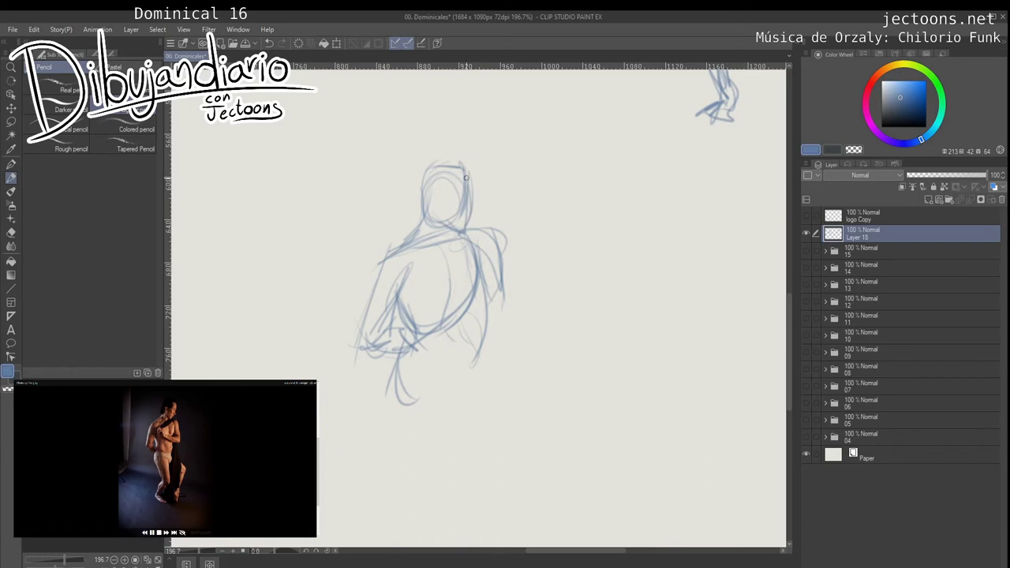
{"action": "mouse_move", "coordinate": [464, 167]}
{"action": "left_mouse_down"}
{"action": "mouse_move", "coordinate": [472, 193]}
{"action": "mouse_move", "coordinate": [422, 217]}
{"action": "mouse_move", "coordinate": [418, 208]}
{"action": "left_mouse_up"}
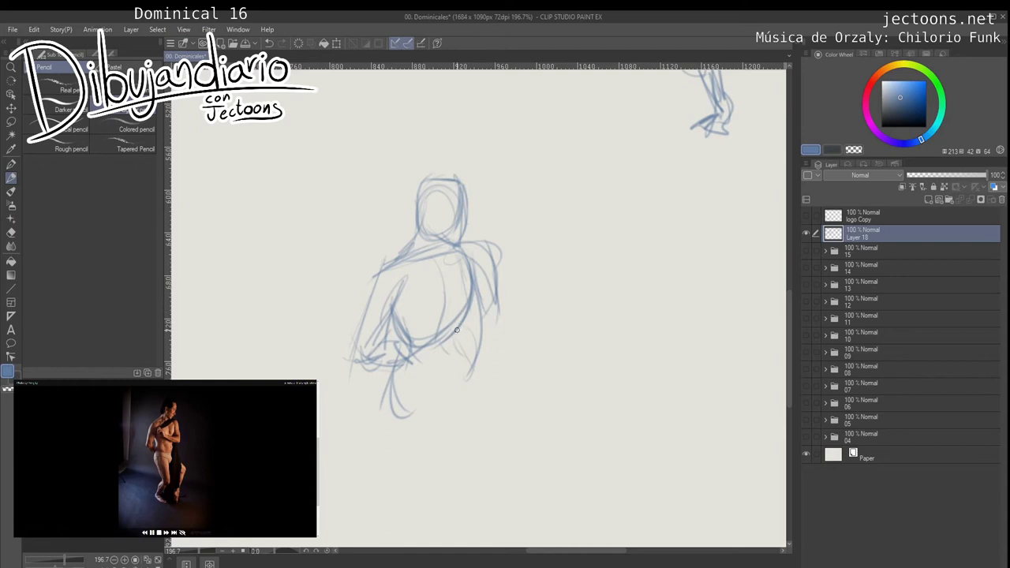
Step: Draw the waist sides and the curved hip line, and firm up the near arm and its bent elbow
{"action": "mouse_move", "coordinate": [454, 333]}
{"action": "left_mouse_down"}
{"action": "mouse_move", "coordinate": [508, 225]}
{"action": "mouse_move", "coordinate": [523, 290]}
{"action": "mouse_move", "coordinate": [501, 293]}
{"action": "mouse_move", "coordinate": [513, 305]}
{"action": "mouse_move", "coordinate": [494, 324]}
{"action": "left_mouse_up"}
{"action": "mouse_move", "coordinate": [448, 272]}
{"action": "left_mouse_down"}
{"action": "mouse_move", "coordinate": [445, 302]}
{"action": "mouse_move", "coordinate": [491, 325]}
{"action": "mouse_move", "coordinate": [523, 314]}
{"action": "left_mouse_up"}
{"action": "left_click_drag", "start_coordinate": [529, 285], "coordinate": [513, 311]}
{"action": "mouse_move", "coordinate": [456, 250]}
{"action": "left_mouse_down"}
{"action": "mouse_move", "coordinate": [464, 233]}
{"action": "mouse_move", "coordinate": [456, 215]}
{"action": "mouse_move", "coordinate": [442, 249]}
{"action": "mouse_move", "coordinate": [448, 198]}
{"action": "mouse_move", "coordinate": [436, 174]}
{"action": "mouse_move", "coordinate": [418, 246]}
{"action": "mouse_move", "coordinate": [430, 272]}
{"action": "mouse_move", "coordinate": [468, 242]}
{"action": "mouse_move", "coordinate": [444, 221]}
{"action": "mouse_move", "coordinate": [455, 246]}
{"action": "mouse_move", "coordinate": [439, 279]}
{"action": "mouse_move", "coordinate": [477, 290]}
{"action": "mouse_move", "coordinate": [525, 274]}
{"action": "mouse_move", "coordinate": [495, 272]}
{"action": "left_mouse_up"}
{"action": "scroll", "coordinate": [464, 302], "scroll_direction": "down", "scroll_amount": 1}
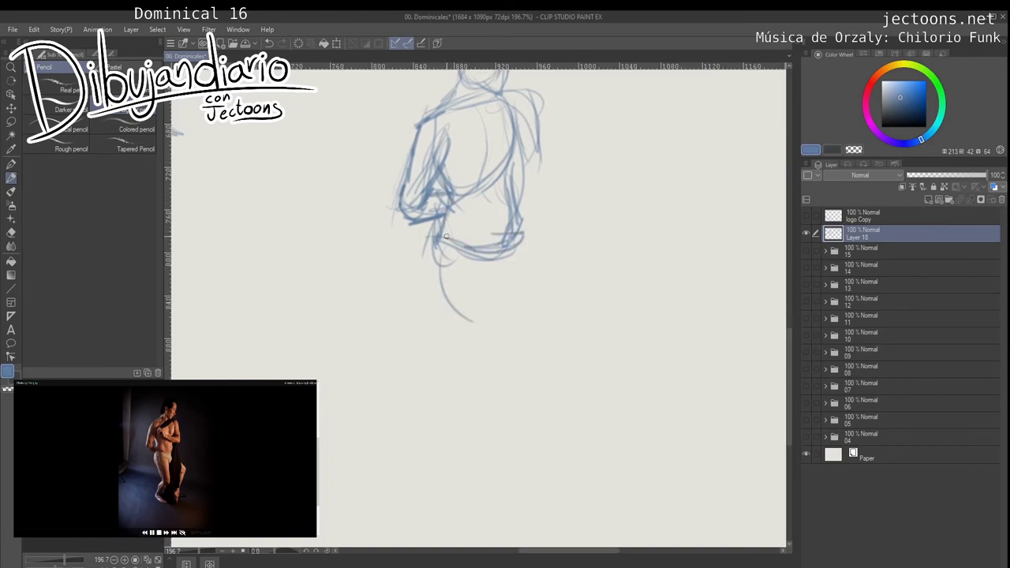
Step: Draw the near leg's curved thigh, the bent knee and the first slanted shin lines
{"action": "left_click_drag", "start_coordinate": [436, 242], "coordinate": [502, 345]}
{"action": "left_click_drag", "start_coordinate": [434, 240], "coordinate": [499, 346]}
{"action": "mouse_move", "coordinate": [433, 283]}
{"action": "left_mouse_down"}
{"action": "mouse_move", "coordinate": [491, 332]}
{"action": "mouse_move", "coordinate": [500, 283]}
{"action": "left_mouse_up"}
{"action": "mouse_move", "coordinate": [440, 268]}
{"action": "left_mouse_down"}
{"action": "mouse_move", "coordinate": [490, 272]}
{"action": "mouse_move", "coordinate": [539, 337]}
{"action": "mouse_move", "coordinate": [521, 341]}
{"action": "mouse_move", "coordinate": [530, 350]}
{"action": "left_mouse_up"}
{"action": "mouse_move", "coordinate": [524, 353]}
{"action": "left_mouse_down"}
{"action": "mouse_move", "coordinate": [519, 316]}
{"action": "mouse_move", "coordinate": [503, 314]}
{"action": "left_mouse_up"}
{"action": "mouse_move", "coordinate": [501, 310]}
{"action": "left_mouse_down"}
{"action": "mouse_move", "coordinate": [479, 339]}
{"action": "mouse_move", "coordinate": [495, 340]}
{"action": "left_mouse_up"}
{"action": "mouse_move", "coordinate": [536, 313]}
{"action": "left_mouse_down"}
{"action": "mouse_move", "coordinate": [486, 359]}
{"action": "mouse_move", "coordinate": [465, 365]}
{"action": "left_mouse_up"}
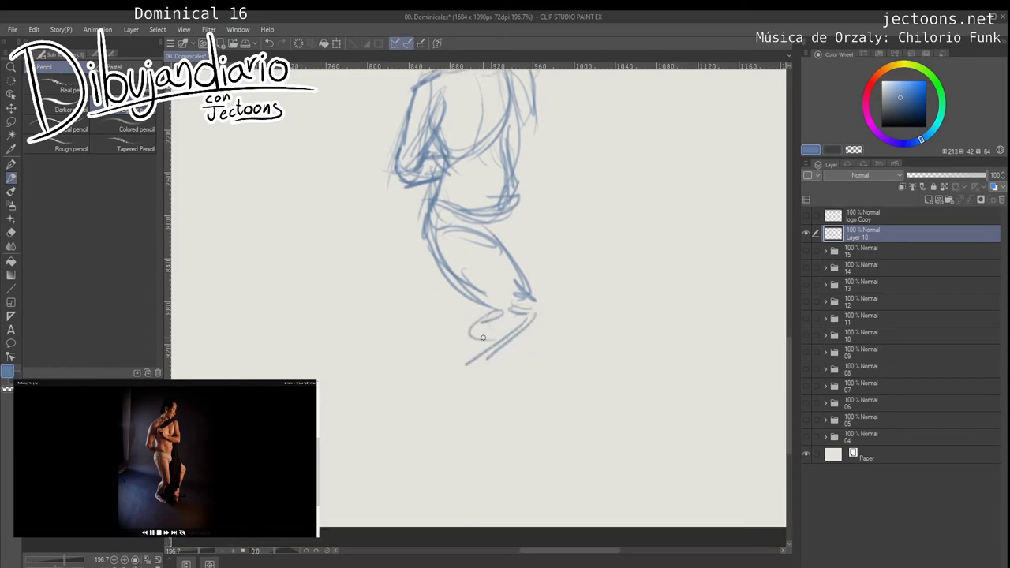
Step: Complete the near leg with the calf, ankle and a flat foot
{"action": "mouse_move", "coordinate": [481, 325]}
{"action": "left_mouse_down"}
{"action": "mouse_move", "coordinate": [443, 385]}
{"action": "mouse_move", "coordinate": [518, 392]}
{"action": "mouse_move", "coordinate": [443, 382]}
{"action": "left_mouse_up"}
{"action": "mouse_move", "coordinate": [451, 374]}
{"action": "left_mouse_down"}
{"action": "mouse_move", "coordinate": [440, 382]}
{"action": "mouse_move", "coordinate": [449, 380]}
{"action": "left_mouse_up"}
{"action": "left_click_drag", "start_coordinate": [434, 380], "coordinate": [511, 394]}
{"action": "left_click_drag", "start_coordinate": [436, 388], "coordinate": [516, 392]}
{"action": "mouse_move", "coordinate": [516, 392]}
{"action": "left_mouse_down"}
{"action": "mouse_move", "coordinate": [385, 432]}
{"action": "mouse_move", "coordinate": [401, 427]}
{"action": "left_mouse_up"}
Step: Draw the top of the raised far thigh and the far forearm folded across the chest with a closed hand
{"action": "mouse_move", "coordinate": [370, 208]}
{"action": "left_mouse_down"}
{"action": "mouse_move", "coordinate": [454, 230]}
{"action": "mouse_move", "coordinate": [492, 267]}
{"action": "left_mouse_up"}
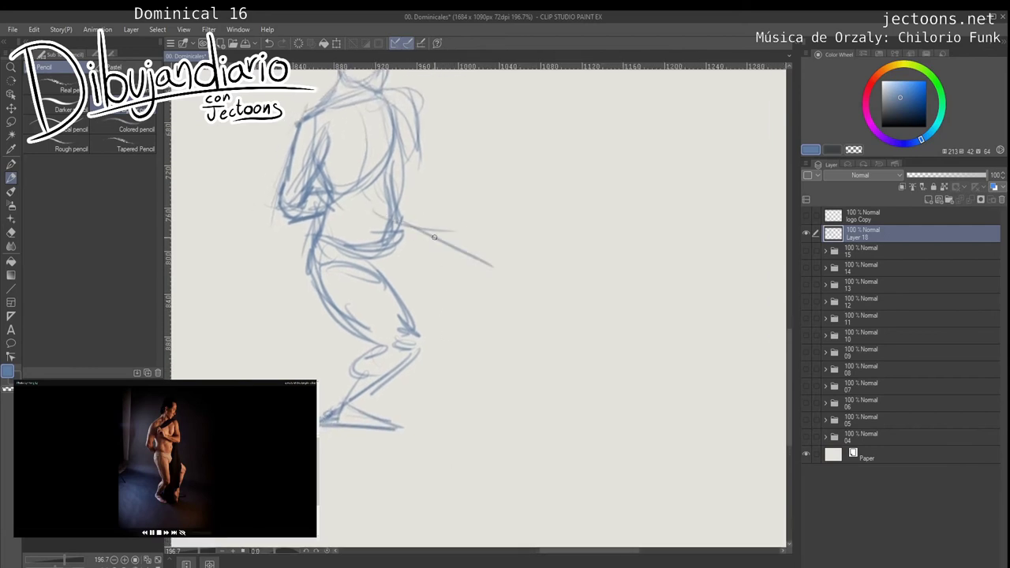
{"action": "mouse_move", "coordinate": [402, 221]}
{"action": "left_mouse_down"}
{"action": "mouse_move", "coordinate": [471, 260]}
{"action": "mouse_move", "coordinate": [486, 307]}
{"action": "left_mouse_up"}
{"action": "mouse_move", "coordinate": [436, 158]}
{"action": "left_mouse_down"}
{"action": "mouse_move", "coordinate": [445, 194]}
{"action": "mouse_move", "coordinate": [434, 209]}
{"action": "mouse_move", "coordinate": [460, 209]}
{"action": "mouse_move", "coordinate": [446, 224]}
{"action": "mouse_move", "coordinate": [367, 177]}
{"action": "mouse_move", "coordinate": [350, 182]}
{"action": "mouse_move", "coordinate": [376, 197]}
{"action": "mouse_move", "coordinate": [369, 213]}
{"action": "mouse_move", "coordinate": [434, 213]}
{"action": "mouse_move", "coordinate": [456, 224]}
{"action": "left_mouse_up"}
{"action": "mouse_move", "coordinate": [395, 79]}
{"action": "left_mouse_down"}
{"action": "mouse_move", "coordinate": [435, 222]}
{"action": "mouse_move", "coordinate": [407, 257]}
{"action": "mouse_move", "coordinate": [397, 251]}
{"action": "left_mouse_up"}
{"action": "left_click_drag", "start_coordinate": [408, 237], "coordinate": [410, 252]}
{"action": "mouse_move", "coordinate": [405, 249]}
{"action": "left_mouse_down"}
{"action": "mouse_move", "coordinate": [445, 235]}
{"action": "mouse_move", "coordinate": [386, 261]}
{"action": "mouse_move", "coordinate": [403, 281]}
{"action": "mouse_move", "coordinate": [444, 218]}
{"action": "mouse_move", "coordinate": [413, 239]}
{"action": "mouse_move", "coordinate": [436, 244]}
{"action": "left_mouse_up"}
Step: Erase the head and redraw its skull and jaw outline with the pencil, turned to face the far shoulder
{"action": "key", "text": "e"}
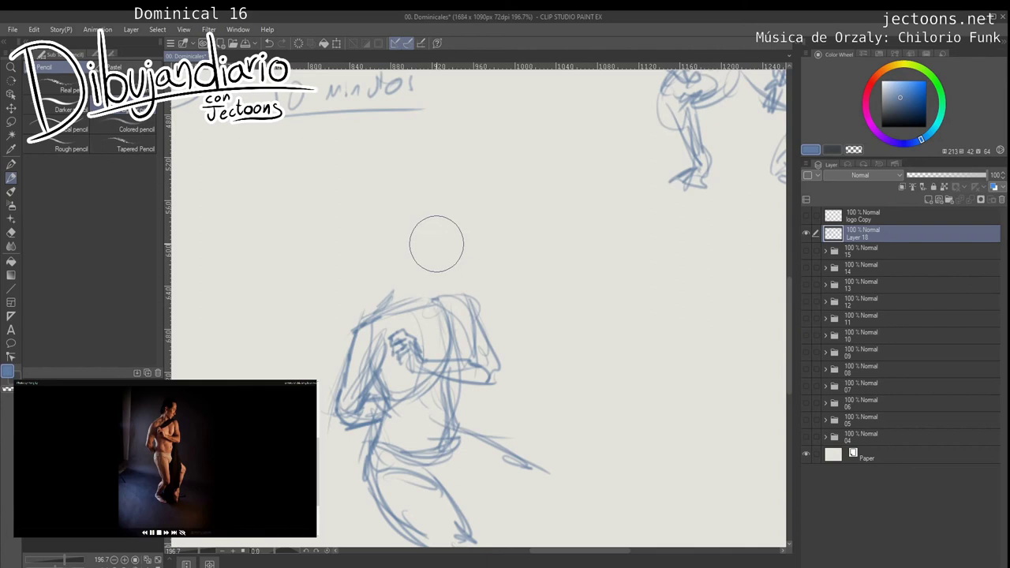
{"action": "key", "text": "p"}
{"action": "mouse_move", "coordinate": [380, 286]}
{"action": "left_mouse_down"}
{"action": "mouse_move", "coordinate": [413, 166]}
{"action": "mouse_move", "coordinate": [450, 247]}
{"action": "mouse_move", "coordinate": [469, 205]}
{"action": "left_mouse_up"}
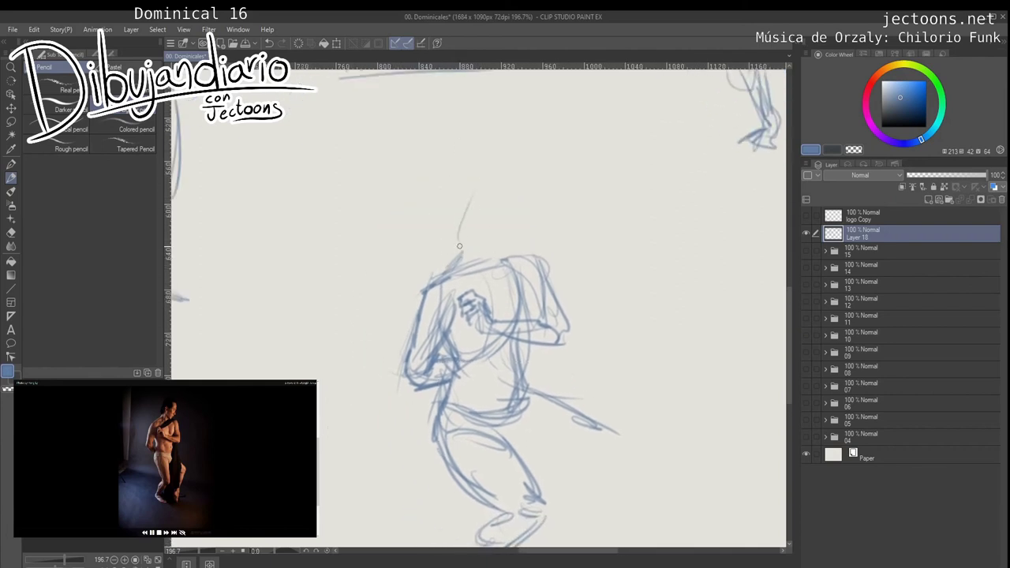
{"action": "mouse_move", "coordinate": [459, 245]}
{"action": "left_mouse_down"}
{"action": "mouse_move", "coordinate": [483, 199]}
{"action": "mouse_move", "coordinate": [534, 187]}
{"action": "left_mouse_up"}
{"action": "left_click_drag", "start_coordinate": [467, 192], "coordinate": [526, 219]}
{"action": "left_click_drag", "start_coordinate": [518, 177], "coordinate": [497, 256]}
{"action": "mouse_move", "coordinate": [523, 176]}
{"action": "left_mouse_down"}
{"action": "mouse_move", "coordinate": [508, 256]}
{"action": "mouse_move", "coordinate": [489, 261]}
{"action": "left_mouse_up"}
{"action": "mouse_move", "coordinate": [511, 203]}
{"action": "left_mouse_down"}
{"action": "mouse_move", "coordinate": [467, 219]}
{"action": "mouse_move", "coordinate": [464, 247]}
{"action": "mouse_move", "coordinate": [458, 234]}
{"action": "mouse_move", "coordinate": [503, 263]}
{"action": "mouse_move", "coordinate": [487, 185]}
{"action": "mouse_move", "coordinate": [462, 254]}
{"action": "left_mouse_up"}
Step: Refine the head with neck lines, and add the nose, brow and eye along the face's front edge
{"action": "mouse_move", "coordinate": [479, 180]}
{"action": "left_mouse_down"}
{"action": "mouse_move", "coordinate": [460, 243]}
{"action": "mouse_move", "coordinate": [471, 246]}
{"action": "mouse_move", "coordinate": [456, 266]}
{"action": "left_mouse_up"}
{"action": "mouse_move", "coordinate": [469, 213]}
{"action": "left_mouse_down"}
{"action": "mouse_move", "coordinate": [505, 172]}
{"action": "mouse_move", "coordinate": [507, 253]}
{"action": "left_mouse_up"}
{"action": "mouse_move", "coordinate": [457, 341]}
{"action": "left_mouse_down"}
{"action": "mouse_move", "coordinate": [448, 336]}
{"action": "mouse_move", "coordinate": [462, 355]}
{"action": "left_mouse_up"}
{"action": "left_click_drag", "start_coordinate": [508, 211], "coordinate": [497, 267]}
{"action": "mouse_move", "coordinate": [509, 213]}
{"action": "left_mouse_down"}
{"action": "mouse_move", "coordinate": [497, 263]}
{"action": "mouse_move", "coordinate": [498, 250]}
{"action": "mouse_move", "coordinate": [513, 252]}
{"action": "left_mouse_up"}
{"action": "left_click_drag", "start_coordinate": [491, 196], "coordinate": [499, 192]}
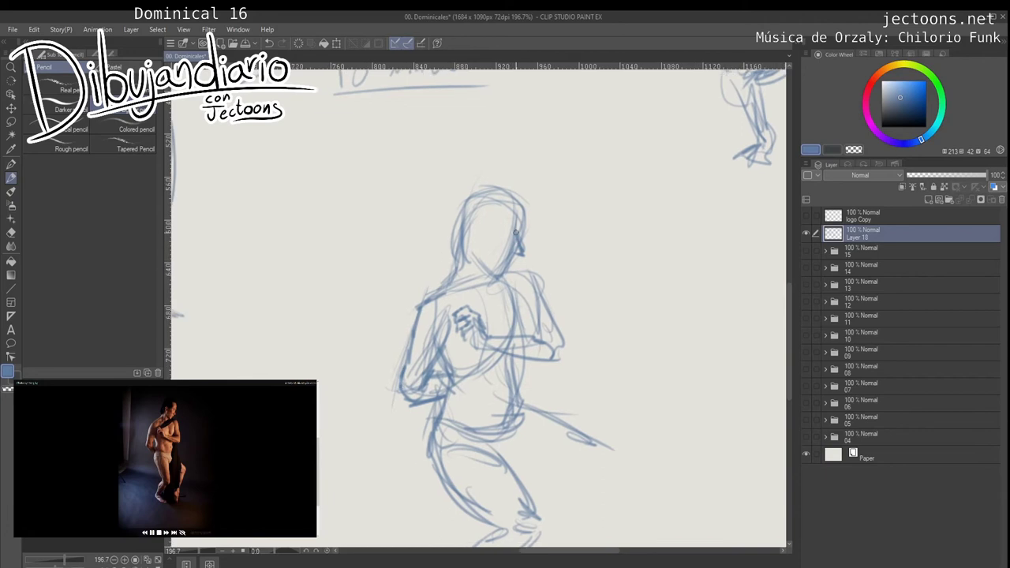
{"action": "mouse_move", "coordinate": [520, 232]}
{"action": "left_mouse_down"}
{"action": "mouse_move", "coordinate": [505, 233]}
{"action": "mouse_move", "coordinate": [514, 239]}
{"action": "mouse_move", "coordinate": [507, 219]}
{"action": "mouse_move", "coordinate": [488, 212]}
{"action": "left_mouse_up"}
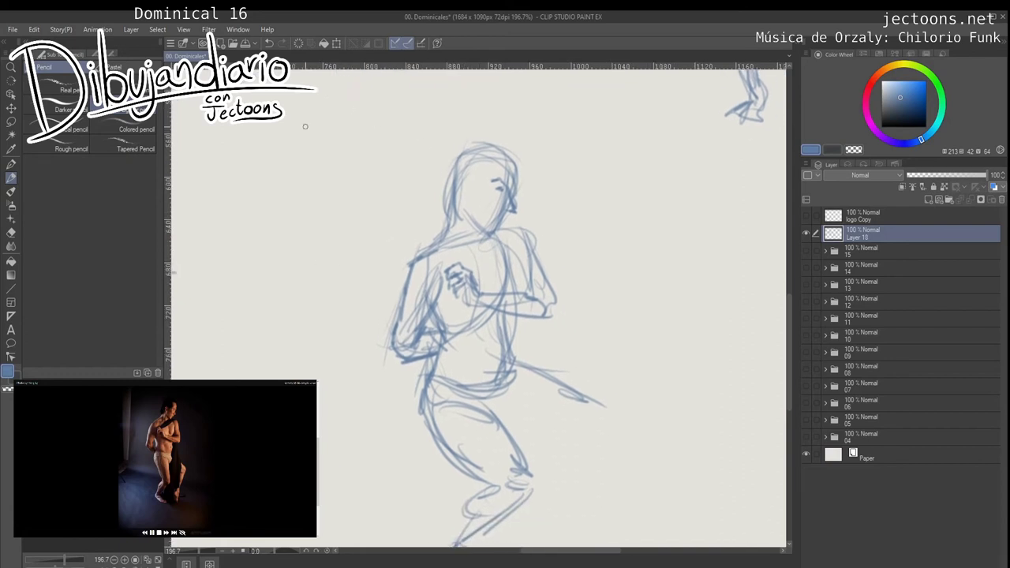
{"action": "mouse_move", "coordinate": [306, 126]}
{"action": "left_mouse_down"}
{"action": "mouse_move", "coordinate": [260, 165]}
{"action": "mouse_move", "coordinate": [282, 180]}
{"action": "left_mouse_up"}
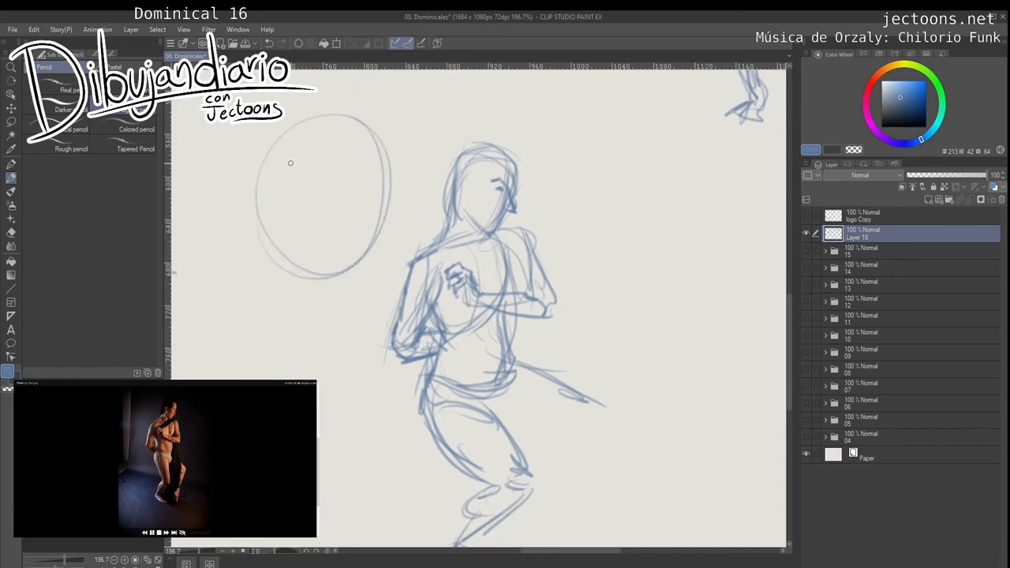
{"action": "mouse_move", "coordinate": [330, 142]}
{"action": "left_mouse_down"}
{"action": "mouse_move", "coordinate": [301, 207]}
{"action": "mouse_move", "coordinate": [313, 156]}
{"action": "mouse_move", "coordinate": [323, 205]}
{"action": "mouse_move", "coordinate": [306, 174]}
{"action": "left_mouse_up"}
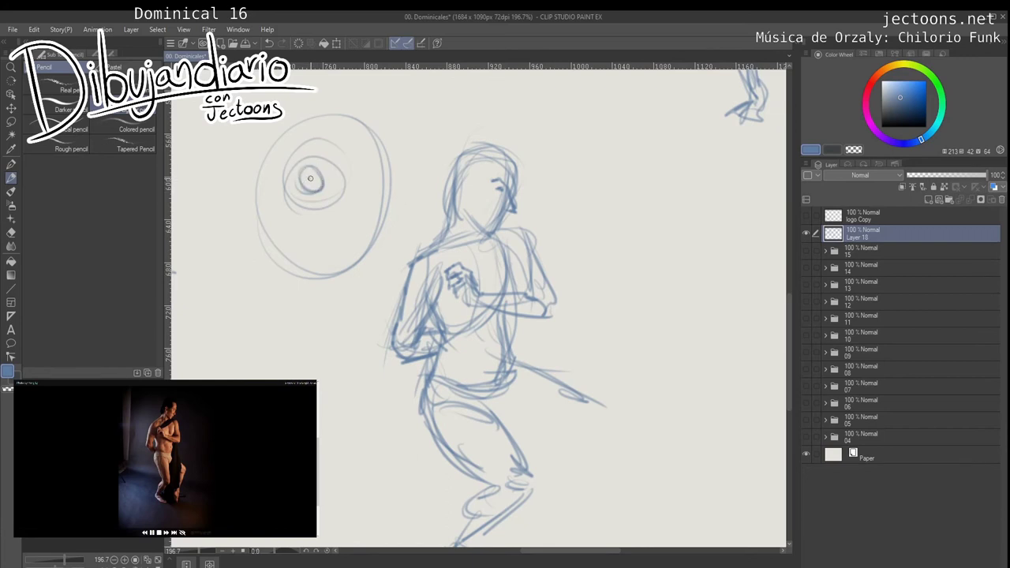
{"action": "key", "text": "ctrl+z"}
{"action": "key", "text": "ctrl+z"}
{"action": "key", "text": "ctrl+z"}
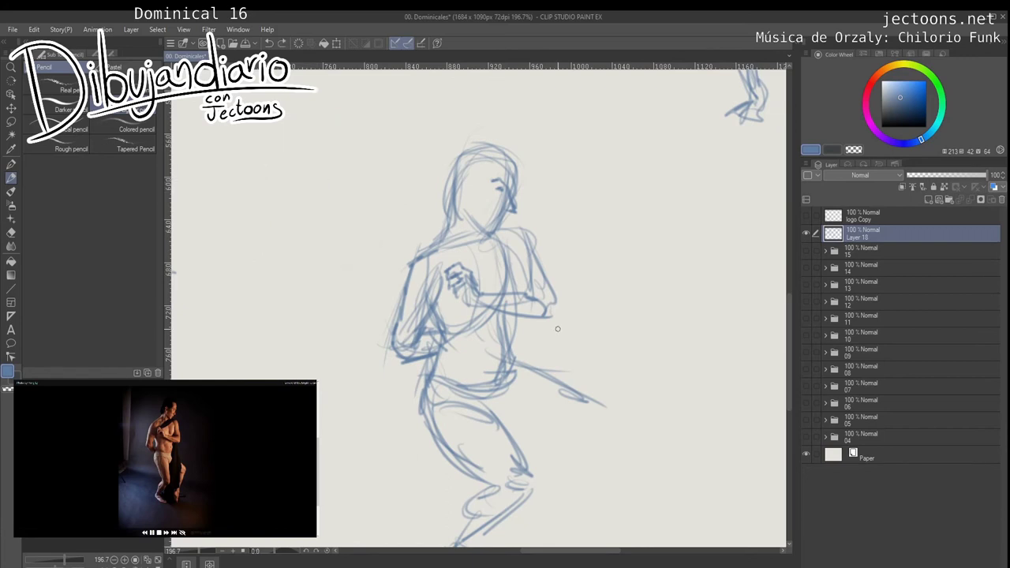
Step: Draw the hairline, sideburn and ear, fill in the swept hair strokes, and add the mouth and chin
{"action": "left_click_drag", "start_coordinate": [520, 254], "coordinate": [483, 265]}
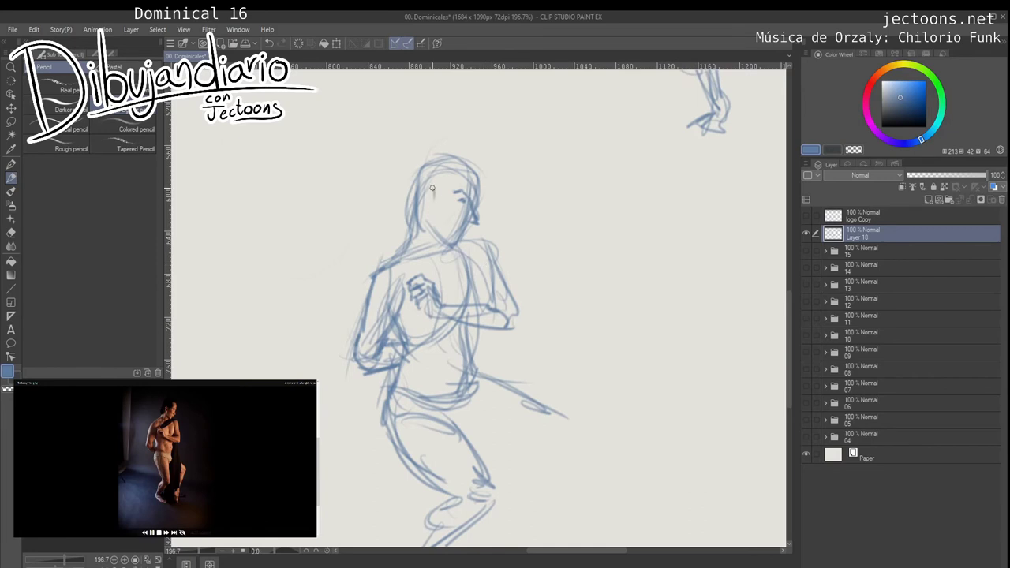
{"action": "mouse_move", "coordinate": [433, 194]}
{"action": "left_mouse_down"}
{"action": "mouse_move", "coordinate": [431, 210]}
{"action": "mouse_move", "coordinate": [455, 179]}
{"action": "mouse_move", "coordinate": [483, 190]}
{"action": "mouse_move", "coordinate": [434, 168]}
{"action": "mouse_move", "coordinate": [403, 217]}
{"action": "mouse_move", "coordinate": [417, 246]}
{"action": "mouse_move", "coordinate": [410, 229]}
{"action": "mouse_move", "coordinate": [426, 173]}
{"action": "mouse_move", "coordinate": [439, 209]}
{"action": "mouse_move", "coordinate": [432, 172]}
{"action": "mouse_move", "coordinate": [456, 181]}
{"action": "mouse_move", "coordinate": [461, 172]}
{"action": "mouse_move", "coordinate": [460, 210]}
{"action": "mouse_move", "coordinate": [447, 199]}
{"action": "left_mouse_up"}
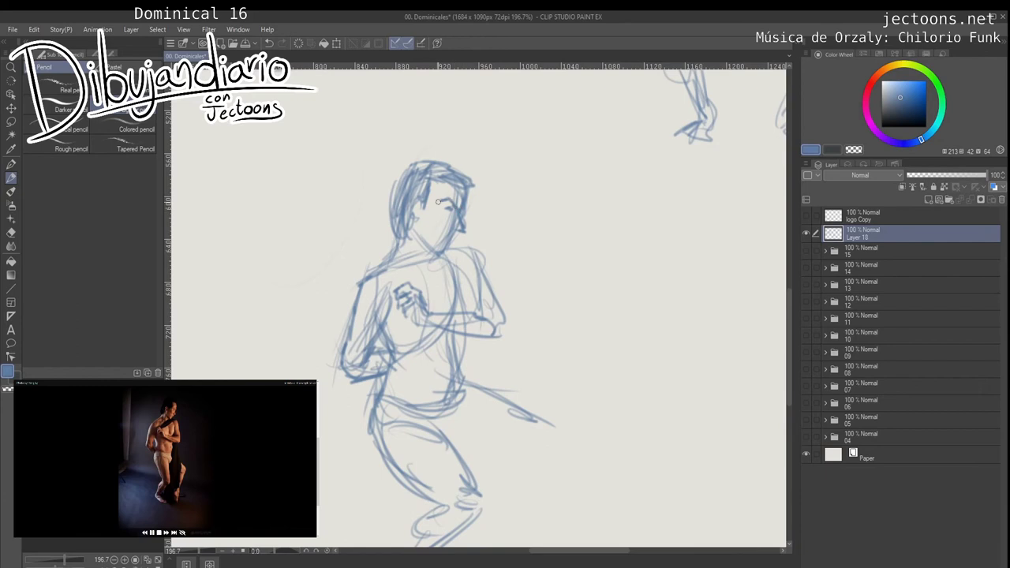
{"action": "scroll", "coordinate": [456, 223], "scroll_direction": "down", "scroll_amount": 2}
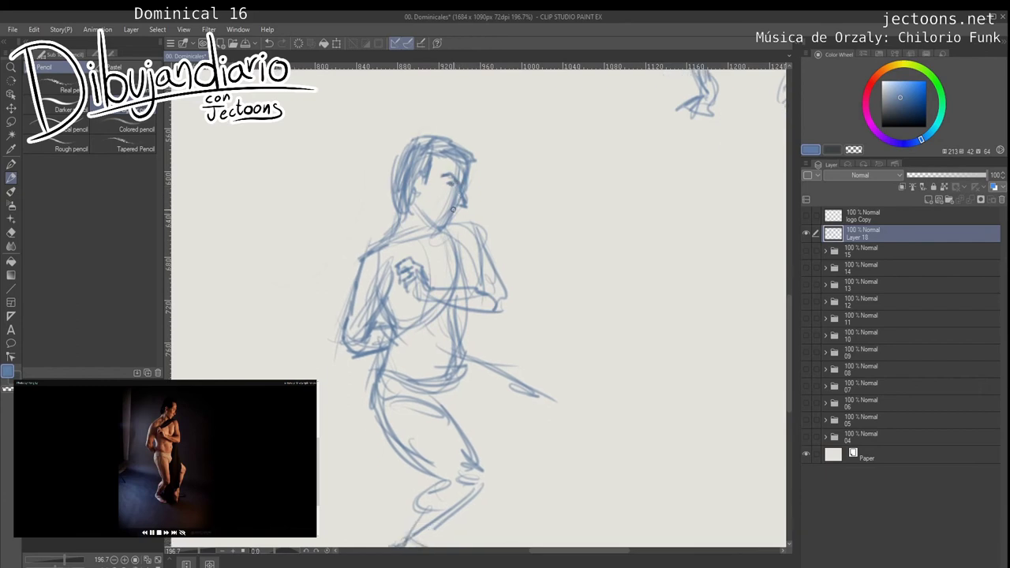
{"action": "mouse_move", "coordinate": [456, 206]}
{"action": "left_mouse_down"}
{"action": "mouse_move", "coordinate": [443, 232]}
{"action": "mouse_move", "coordinate": [432, 227]}
{"action": "mouse_move", "coordinate": [404, 208]}
{"action": "left_mouse_up"}
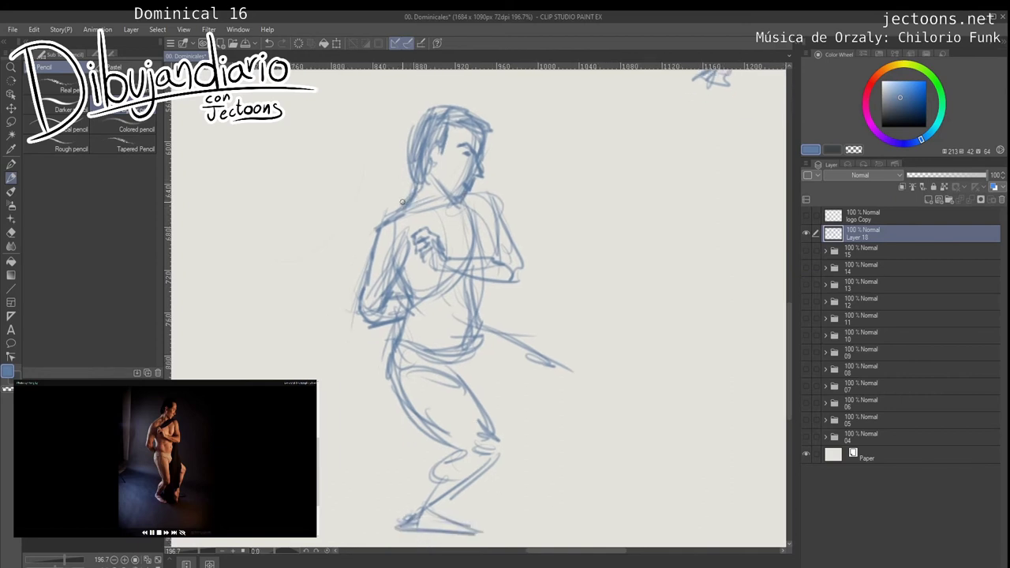
Step: Strengthen the neck, near shoulder and upper arm contours, and add muscle lines to the chest and waist
{"action": "mouse_move", "coordinate": [433, 184]}
{"action": "left_mouse_down"}
{"action": "mouse_move", "coordinate": [431, 213]}
{"action": "mouse_move", "coordinate": [398, 215]}
{"action": "mouse_move", "coordinate": [370, 251]}
{"action": "mouse_move", "coordinate": [361, 287]}
{"action": "left_mouse_up"}
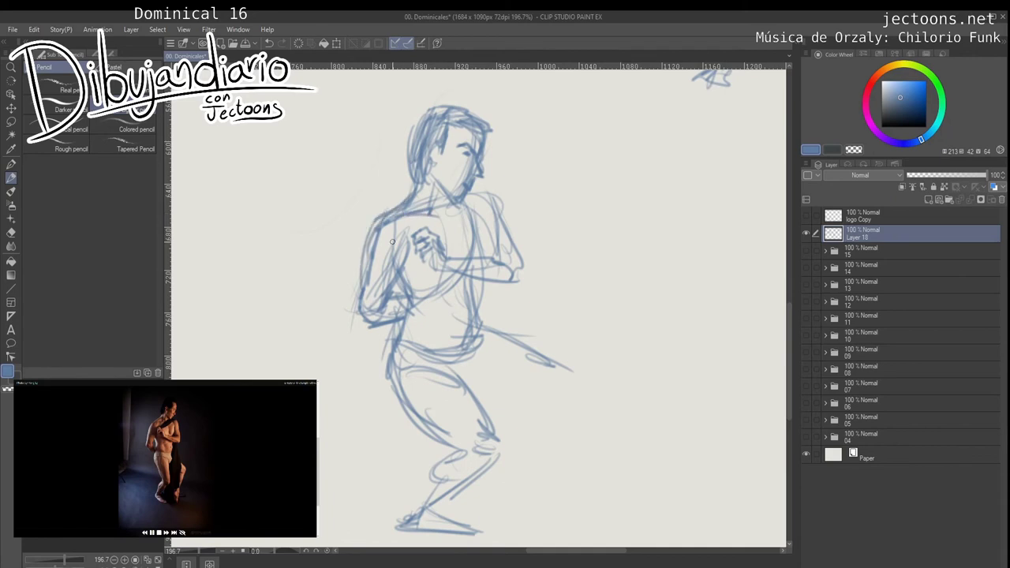
{"action": "left_click_drag", "start_coordinate": [402, 221], "coordinate": [364, 284]}
{"action": "mouse_move", "coordinate": [475, 203]}
{"action": "left_mouse_down"}
{"action": "mouse_move", "coordinate": [500, 239]}
{"action": "mouse_move", "coordinate": [481, 243]}
{"action": "mouse_move", "coordinate": [472, 274]}
{"action": "left_mouse_up"}
{"action": "left_click_drag", "start_coordinate": [481, 326], "coordinate": [475, 282]}
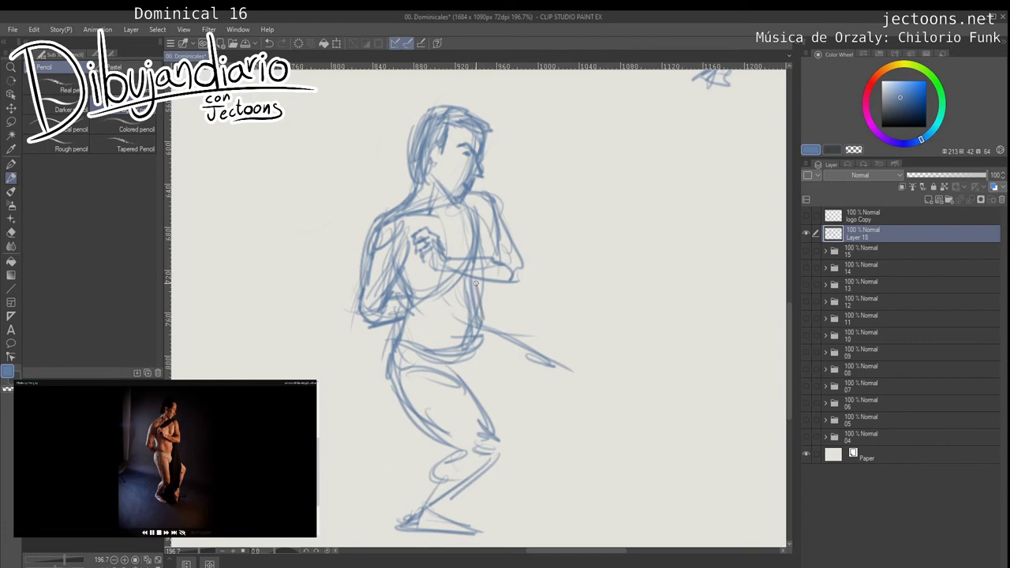
{"action": "left_click_drag", "start_coordinate": [454, 220], "coordinate": [450, 265]}
Step: Complete the raised far leg with the thigh's underside, rounded knee, shin, calf and pointed foot
{"action": "mouse_move", "coordinate": [471, 396]}
{"action": "left_mouse_down"}
{"action": "mouse_move", "coordinate": [443, 313]}
{"action": "mouse_move", "coordinate": [449, 304]}
{"action": "mouse_move", "coordinate": [424, 260]}
{"action": "mouse_move", "coordinate": [502, 260]}
{"action": "mouse_move", "coordinate": [508, 288]}
{"action": "mouse_move", "coordinate": [524, 279]}
{"action": "left_mouse_up"}
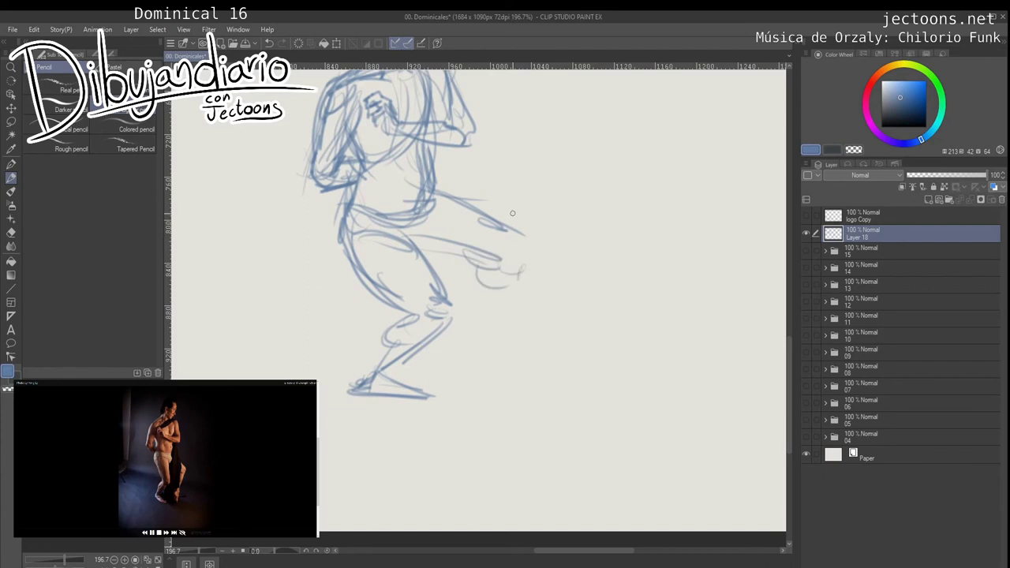
{"action": "mouse_move", "coordinate": [518, 205]}
{"action": "left_mouse_down"}
{"action": "mouse_move", "coordinate": [494, 296]}
{"action": "mouse_move", "coordinate": [530, 261]}
{"action": "mouse_move", "coordinate": [478, 327]}
{"action": "left_mouse_up"}
{"action": "mouse_move", "coordinate": [504, 275]}
{"action": "left_mouse_down"}
{"action": "mouse_move", "coordinate": [472, 345]}
{"action": "mouse_move", "coordinate": [494, 412]}
{"action": "left_mouse_up"}
{"action": "left_click_drag", "start_coordinate": [491, 335], "coordinate": [484, 388]}
{"action": "left_click_drag", "start_coordinate": [506, 248], "coordinate": [480, 326]}
{"action": "left_click_drag", "start_coordinate": [505, 253], "coordinate": [481, 325]}
{"action": "mouse_move", "coordinate": [447, 290]}
{"action": "left_mouse_down"}
{"action": "mouse_move", "coordinate": [476, 335]}
{"action": "mouse_move", "coordinate": [481, 366]}
{"action": "mouse_move", "coordinate": [459, 308]}
{"action": "mouse_move", "coordinate": [455, 330]}
{"action": "left_mouse_up"}
{"action": "mouse_move", "coordinate": [476, 270]}
{"action": "left_mouse_down"}
{"action": "mouse_move", "coordinate": [457, 331]}
{"action": "mouse_move", "coordinate": [465, 303]}
{"action": "mouse_move", "coordinate": [432, 325]}
{"action": "left_mouse_up"}
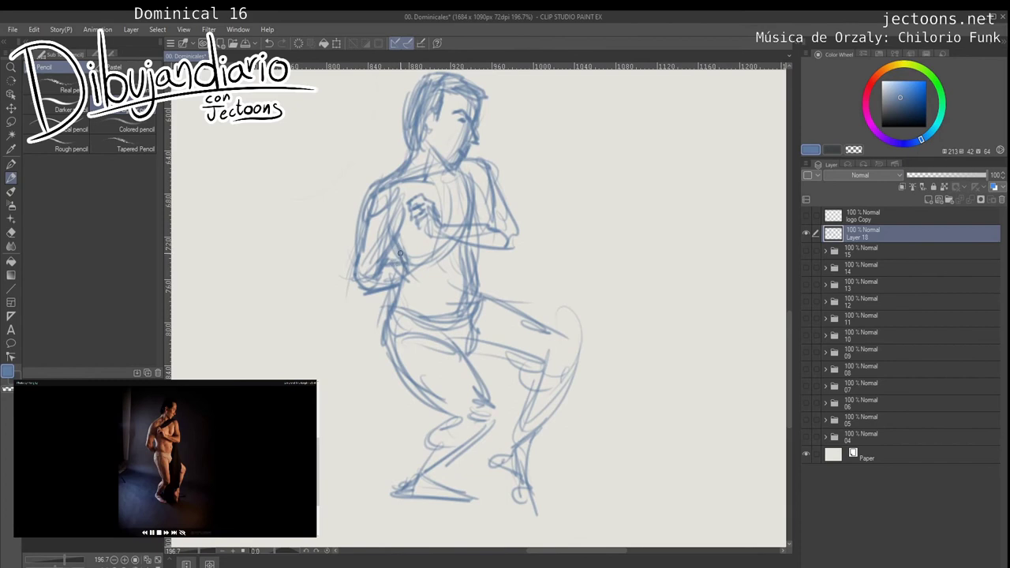
Step: Add the edges of the briefs around the hips and groin, and reinforce the front of the waist
{"action": "mouse_move", "coordinate": [400, 319]}
{"action": "left_mouse_down"}
{"action": "mouse_move", "coordinate": [429, 319]}
{"action": "mouse_move", "coordinate": [399, 335]}
{"action": "left_mouse_up"}
{"action": "mouse_move", "coordinate": [440, 330]}
{"action": "left_mouse_down"}
{"action": "mouse_move", "coordinate": [413, 338]}
{"action": "mouse_move", "coordinate": [443, 341]}
{"action": "left_mouse_up"}
{"action": "left_click_drag", "start_coordinate": [462, 328], "coordinate": [451, 356]}
{"action": "mouse_move", "coordinate": [471, 284]}
{"action": "left_mouse_down"}
{"action": "mouse_move", "coordinate": [442, 317]}
{"action": "mouse_move", "coordinate": [468, 326]}
{"action": "left_mouse_up"}
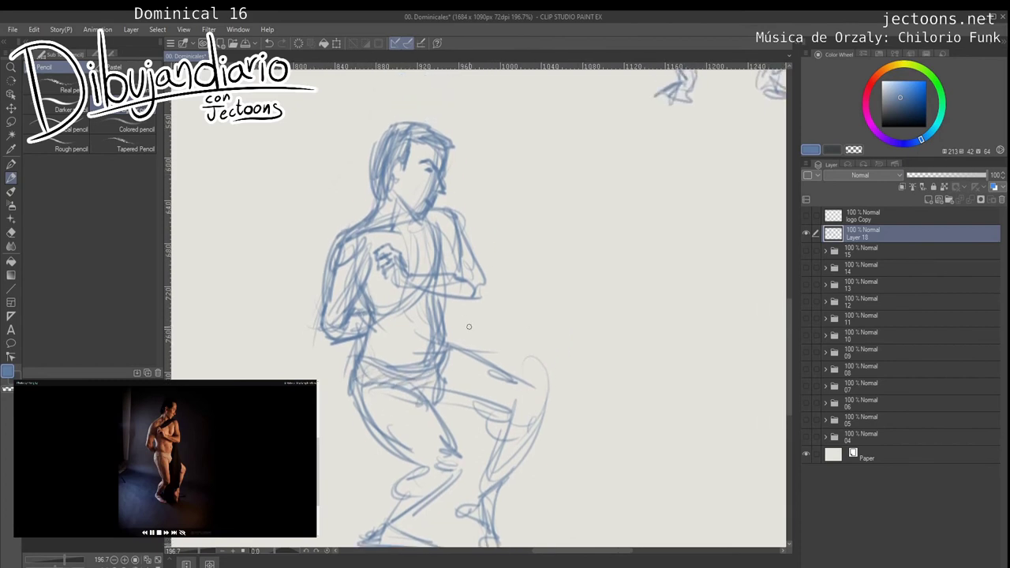
Step: Lasso the crouching man sketch, move it onto a separate layer by cutting and pasting, and clear the selection
{"action": "mouse_move", "coordinate": [432, 194]}
{"action": "left_mouse_down"}
{"action": "mouse_move", "coordinate": [437, 230]}
{"action": "mouse_move", "coordinate": [381, 242]}
{"action": "mouse_move", "coordinate": [397, 264]}
{"action": "left_mouse_up"}
{"action": "left_click_drag", "start_coordinate": [403, 229], "coordinate": [380, 234]}
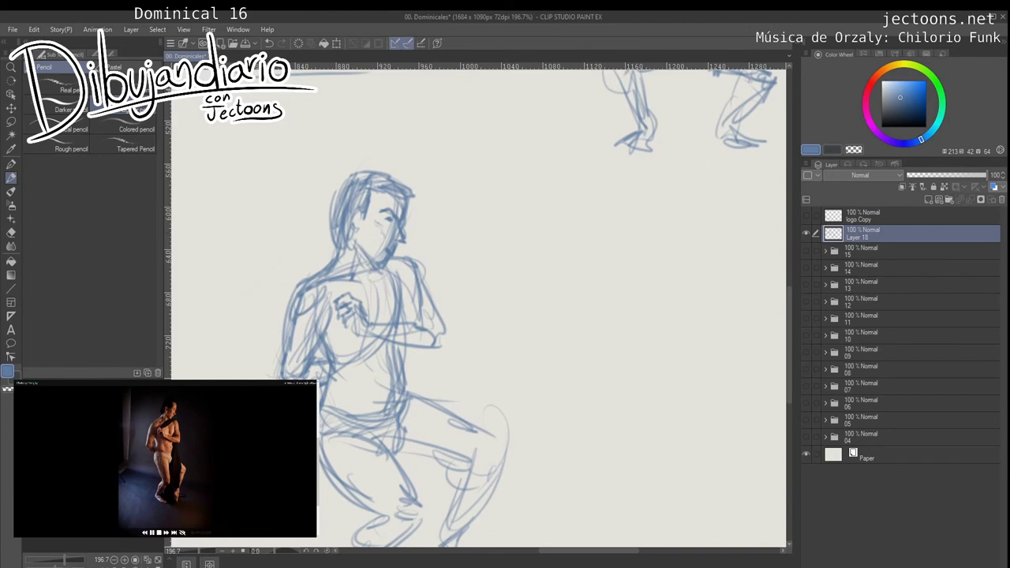
{"action": "left_click", "coordinate": [897, 108]}
{"action": "key", "text": "m"}
{"action": "left_click_drag", "start_coordinate": [379, 300], "coordinate": [385, 242]}
{"action": "mouse_move", "coordinate": [391, 80]}
{"action": "left_mouse_down"}
{"action": "mouse_move", "coordinate": [281, 155]}
{"action": "mouse_move", "coordinate": [277, 379]}
{"action": "mouse_move", "coordinate": [543, 488]}
{"action": "mouse_move", "coordinate": [577, 234]}
{"action": "mouse_move", "coordinate": [556, 275]}
{"action": "mouse_move", "coordinate": [510, 112]}
{"action": "mouse_move", "coordinate": [399, 161]}
{"action": "left_mouse_up"}
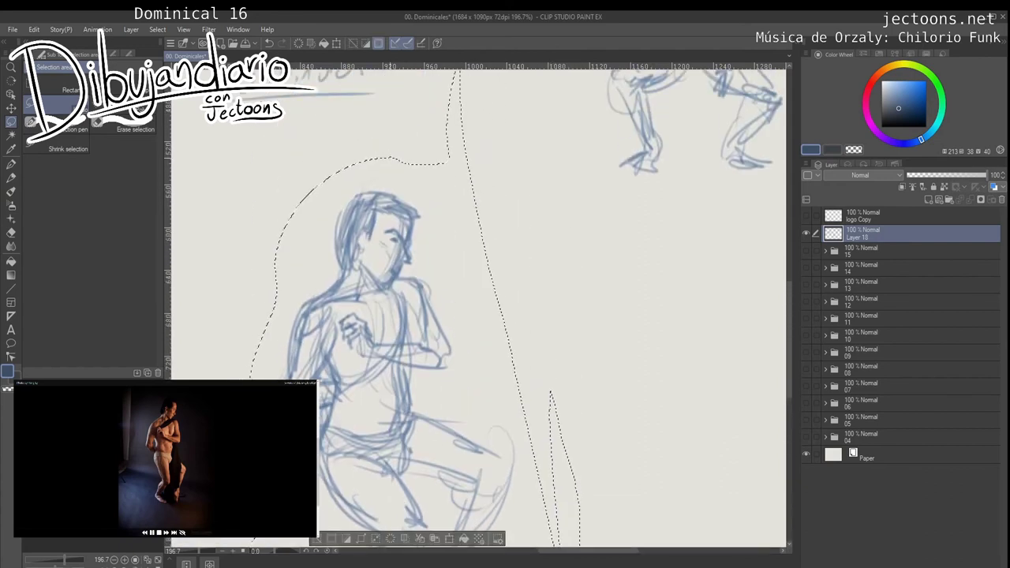
{"action": "key", "text": "ctrl+x"}
{"action": "key", "text": "ctrl+v"}
{"action": "scroll", "coordinate": [410, 315], "scroll_direction": "down", "scroll_amount": 2}
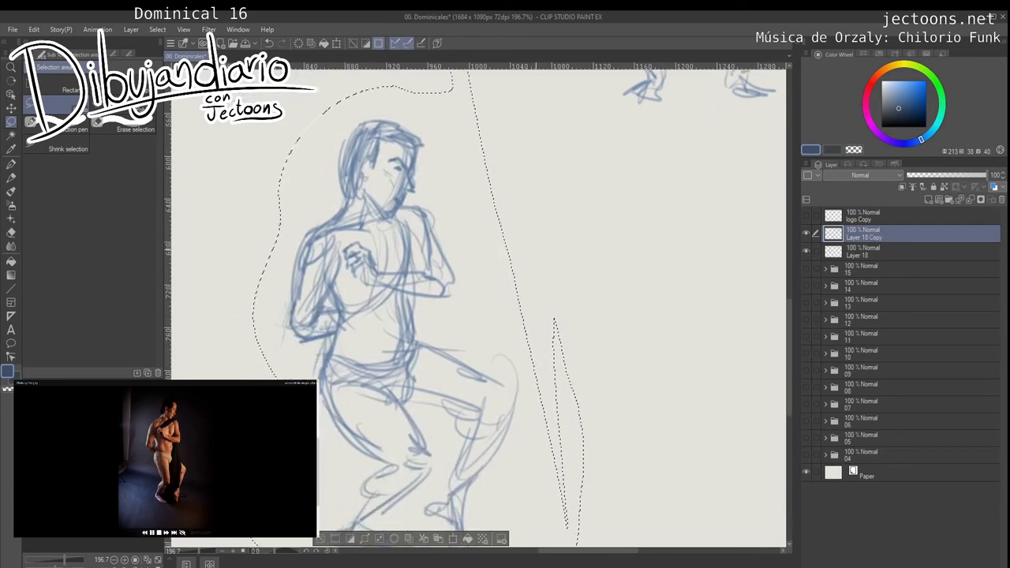
{"action": "key", "text": "ctrl+d"}
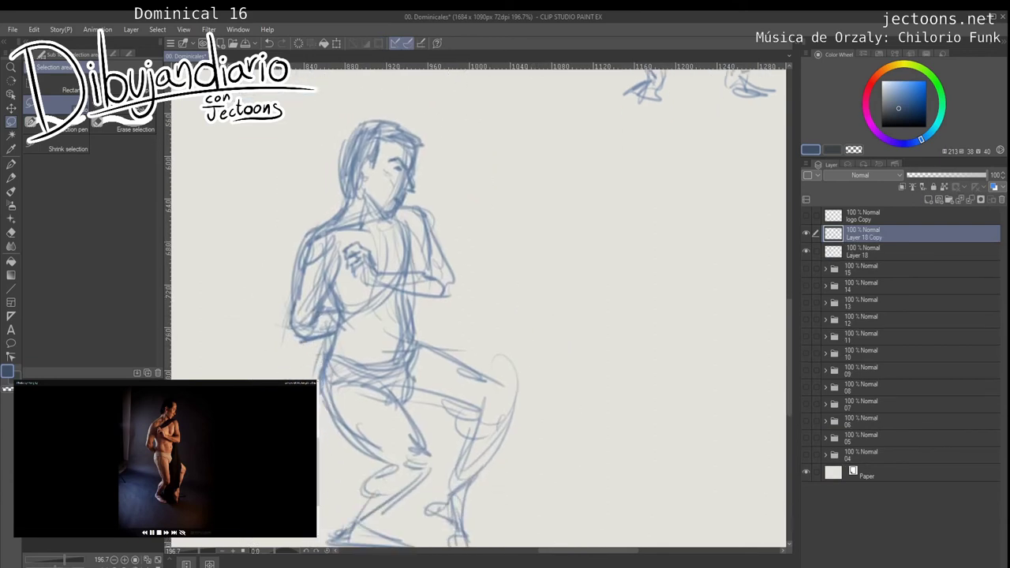
Step: Place the crouching man's sketch layer beneath Layer 18 and lower its opacity to 41%
{"action": "left_click_drag", "start_coordinate": [904, 234], "coordinate": [903, 259]}
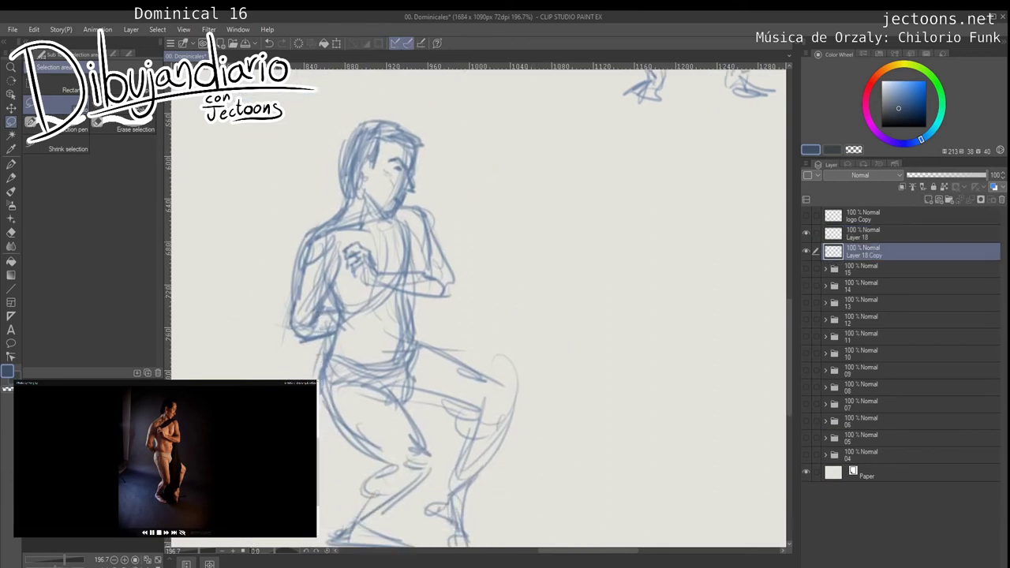
{"action": "left_click", "coordinate": [939, 175]}
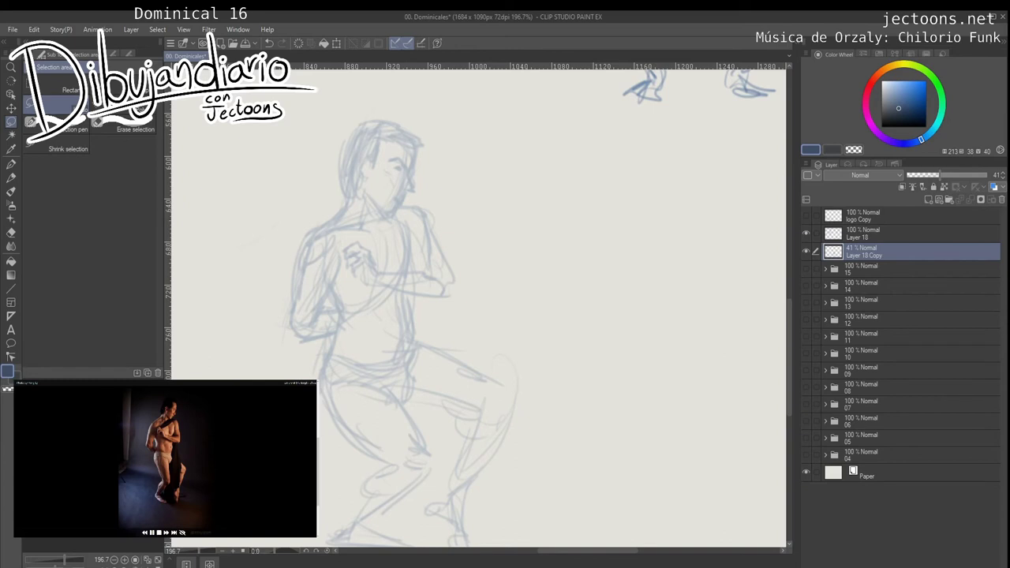
{"action": "left_click_drag", "start_coordinate": [473, 315], "coordinate": [517, 286]}
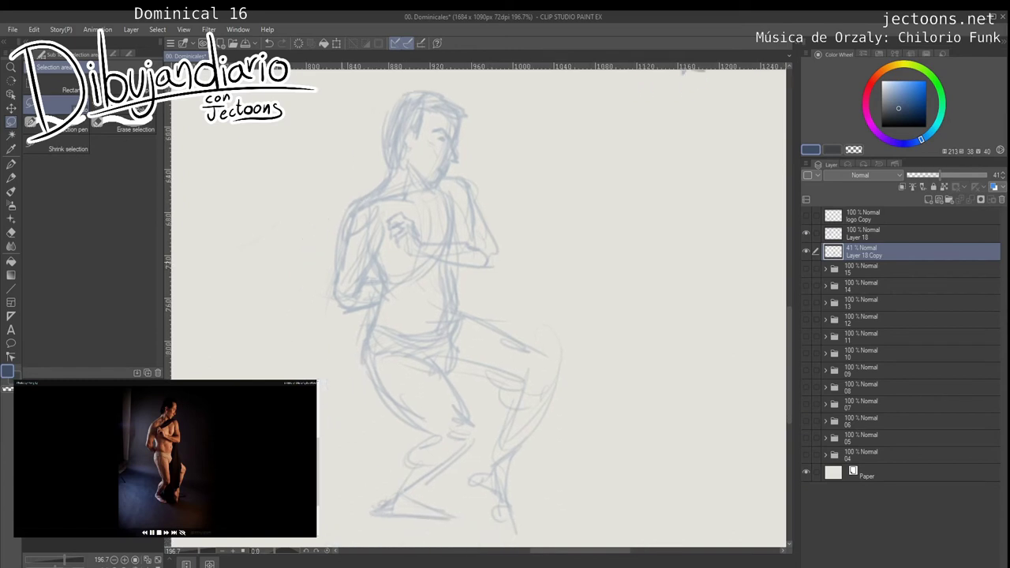
Step: On Layer 18, outline the neck slope, near shoulder and outer upper arm with a dark navy pencil
{"action": "left_click", "coordinate": [11, 179]}
{"action": "left_click", "coordinate": [898, 118]}
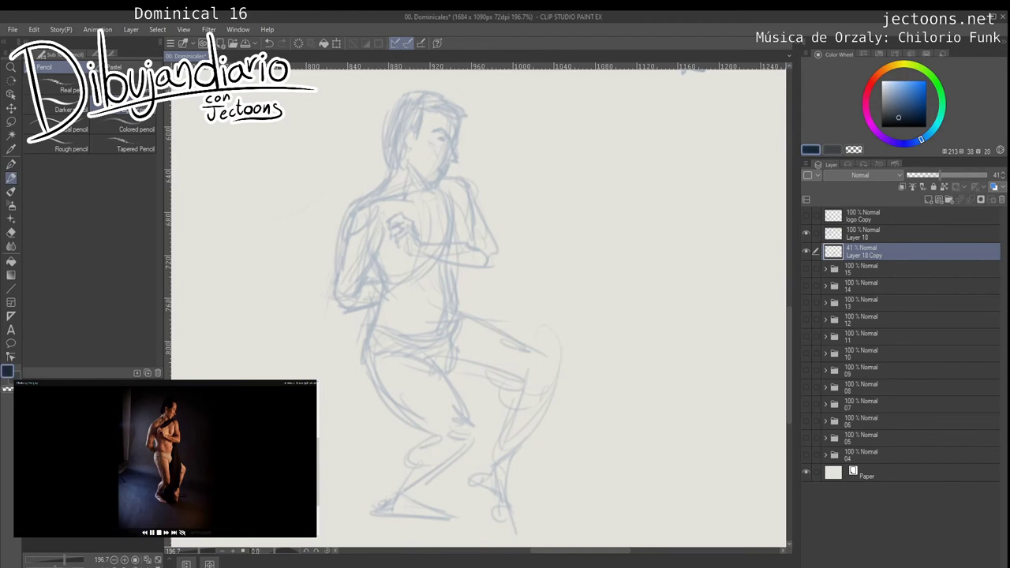
{"action": "mouse_move", "coordinate": [454, 208]}
{"action": "left_mouse_down"}
{"action": "mouse_move", "coordinate": [397, 247]}
{"action": "mouse_move", "coordinate": [387, 234]}
{"action": "mouse_move", "coordinate": [384, 243]}
{"action": "left_mouse_up"}
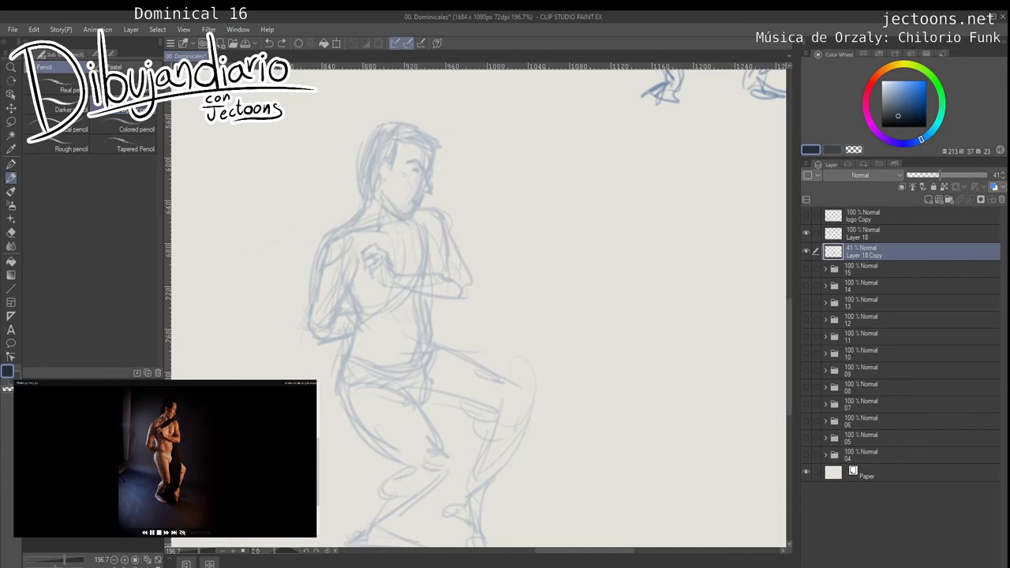
{"action": "left_click", "coordinate": [875, 235]}
{"action": "mouse_move", "coordinate": [384, 202]}
{"action": "left_mouse_down"}
{"action": "mouse_move", "coordinate": [415, 218]}
{"action": "mouse_move", "coordinate": [384, 203]}
{"action": "mouse_move", "coordinate": [391, 188]}
{"action": "mouse_move", "coordinate": [330, 225]}
{"action": "mouse_move", "coordinate": [348, 234]}
{"action": "mouse_move", "coordinate": [350, 221]}
{"action": "left_mouse_up"}
{"action": "key", "text": "ctrl+z"}
{"action": "key", "text": "ctrl+z"}
{"action": "key", "text": "ctrl+z"}
{"action": "key", "text": "ctrl+z"}
{"action": "left_click_drag", "start_coordinate": [340, 266], "coordinate": [341, 236]}
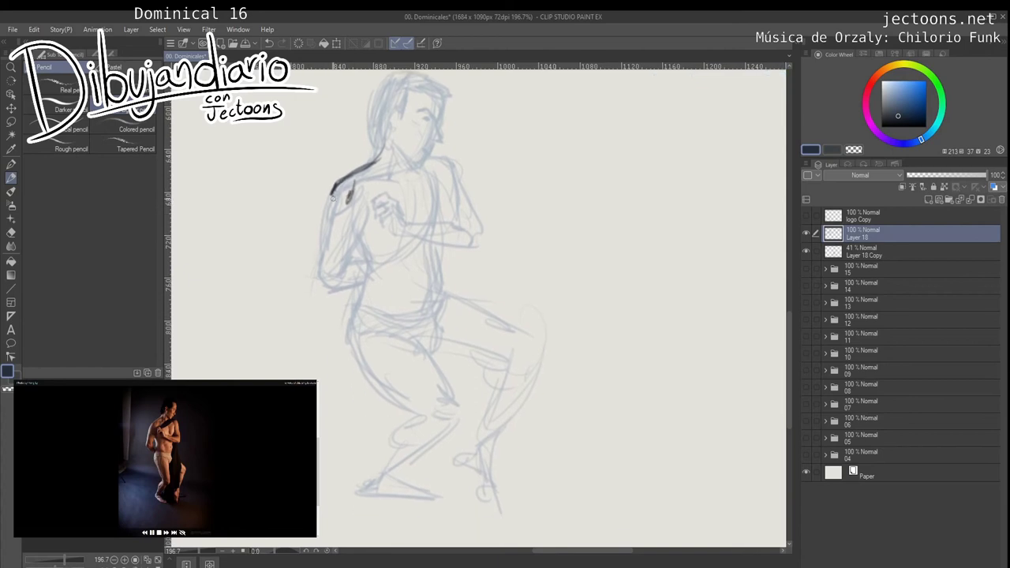
{"action": "mouse_move", "coordinate": [331, 193]}
{"action": "left_mouse_down"}
{"action": "mouse_move", "coordinate": [311, 271]}
{"action": "mouse_move", "coordinate": [316, 251]}
{"action": "mouse_move", "coordinate": [318, 263]}
{"action": "left_mouse_up"}
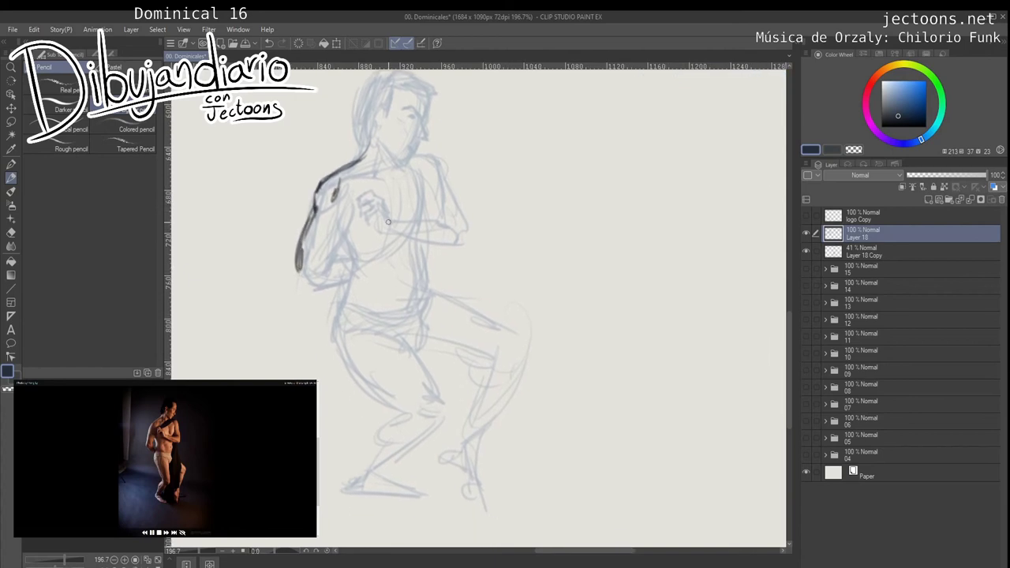
Step: Outline the raised fist on the chest, drawing its knuckles, curled fingers and wrist
{"action": "mouse_move", "coordinate": [395, 230]}
{"action": "left_mouse_down"}
{"action": "mouse_move", "coordinate": [377, 189]}
{"action": "mouse_move", "coordinate": [363, 187]}
{"action": "mouse_move", "coordinate": [357, 204]}
{"action": "mouse_move", "coordinate": [369, 221]}
{"action": "left_mouse_up"}
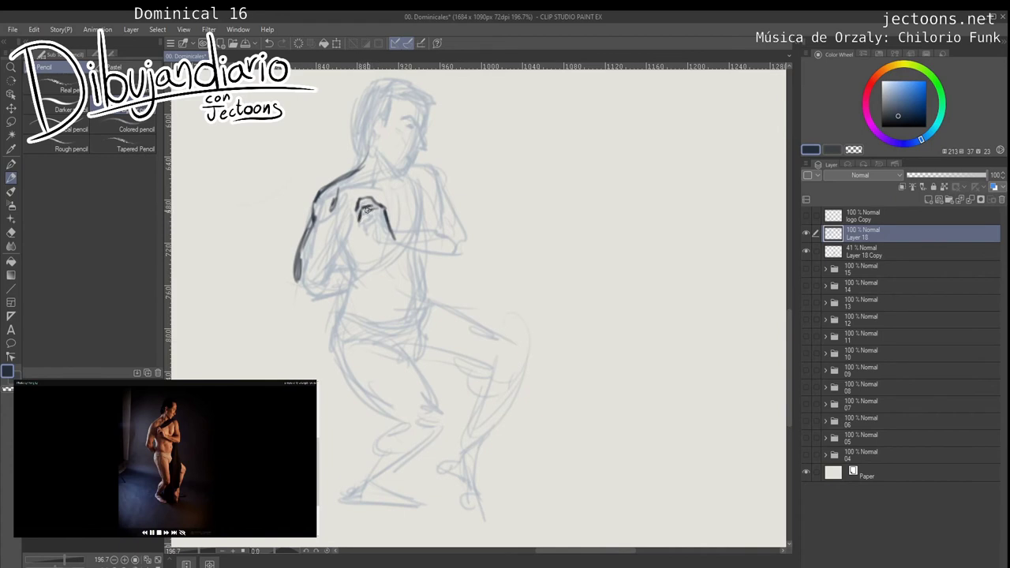
{"action": "mouse_move", "coordinate": [367, 208]}
{"action": "left_mouse_down"}
{"action": "mouse_move", "coordinate": [366, 227]}
{"action": "mouse_move", "coordinate": [395, 245]}
{"action": "mouse_move", "coordinate": [380, 235]}
{"action": "mouse_move", "coordinate": [393, 270]}
{"action": "mouse_move", "coordinate": [443, 265]}
{"action": "mouse_move", "coordinate": [410, 274]}
{"action": "mouse_move", "coordinate": [465, 281]}
{"action": "left_mouse_up"}
{"action": "mouse_move", "coordinate": [488, 316]}
{"action": "left_mouse_down"}
{"action": "mouse_move", "coordinate": [466, 282]}
{"action": "mouse_move", "coordinate": [473, 270]}
{"action": "left_mouse_up"}
{"action": "key", "text": "ctrl+z"}
{"action": "key", "text": "ctrl+z"}
{"action": "key", "text": "ctrl+z"}
{"action": "key", "text": "ctrl+z"}
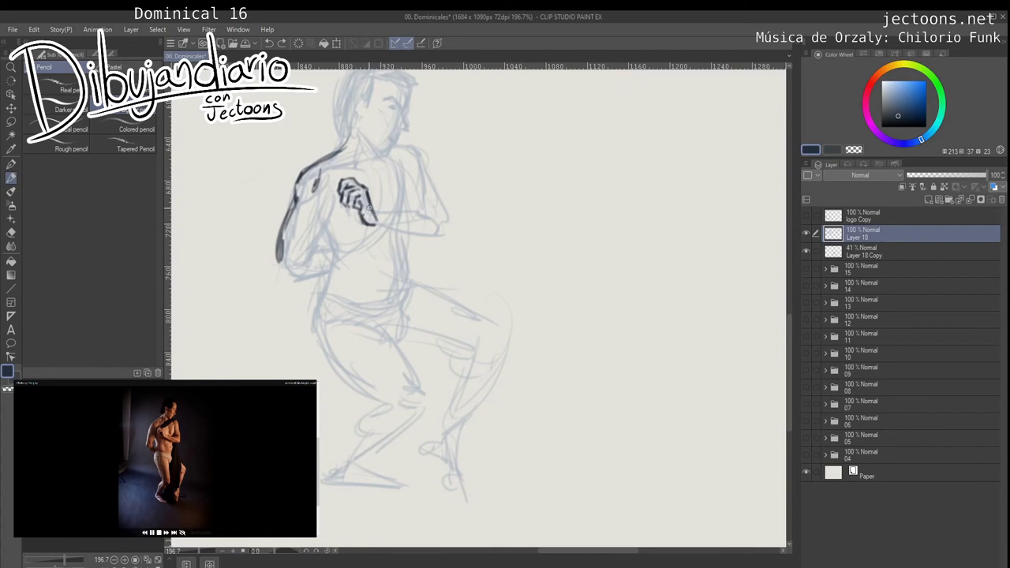
Step: Draw both edges of the raised forearm, the far shoulder, the upper arm down to the elbow, and a chest line
{"action": "mouse_move", "coordinate": [376, 214]}
{"action": "left_mouse_down"}
{"action": "mouse_move", "coordinate": [447, 225]}
{"action": "mouse_move", "coordinate": [429, 223]}
{"action": "mouse_move", "coordinate": [442, 245]}
{"action": "left_mouse_up"}
{"action": "left_click_drag", "start_coordinate": [426, 187], "coordinate": [416, 180]}
{"action": "mouse_move", "coordinate": [385, 144]}
{"action": "left_mouse_down"}
{"action": "mouse_move", "coordinate": [421, 146]}
{"action": "mouse_move", "coordinate": [434, 182]}
{"action": "left_mouse_up"}
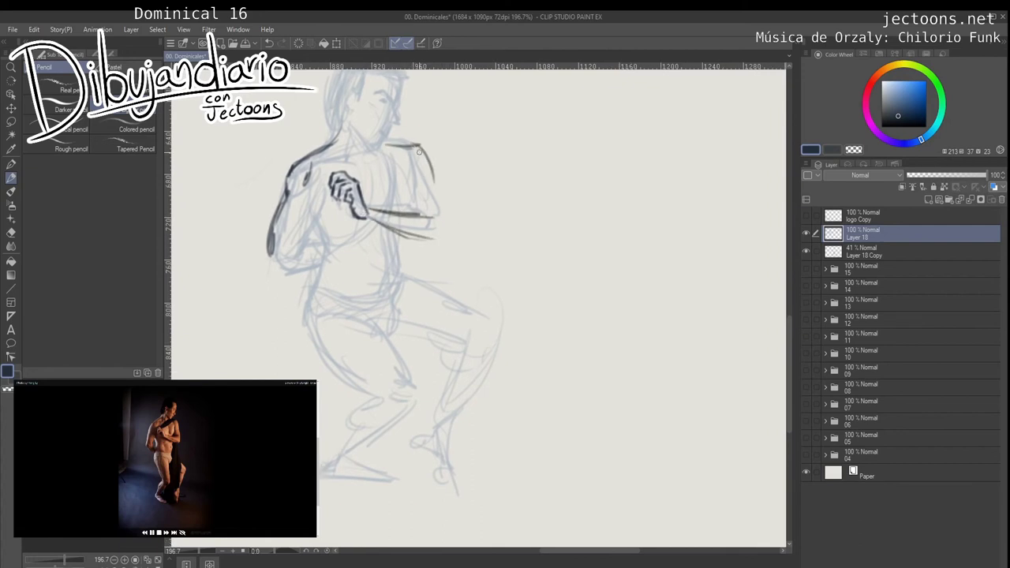
{"action": "mouse_move", "coordinate": [424, 147]}
{"action": "left_mouse_down"}
{"action": "mouse_move", "coordinate": [427, 177]}
{"action": "mouse_move", "coordinate": [452, 213]}
{"action": "mouse_move", "coordinate": [447, 239]}
{"action": "left_mouse_up"}
{"action": "mouse_move", "coordinate": [406, 188]}
{"action": "left_mouse_down"}
{"action": "mouse_move", "coordinate": [409, 212]}
{"action": "mouse_move", "coordinate": [410, 199]}
{"action": "left_mouse_up"}
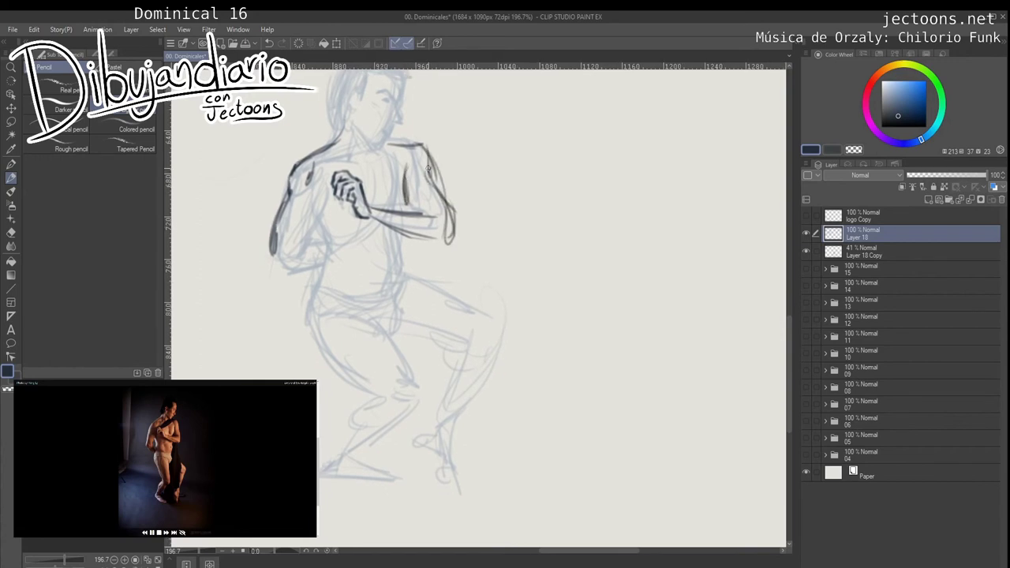
{"action": "left_click_drag", "start_coordinate": [427, 166], "coordinate": [448, 211]}
Step: Outline the near arm bent behind the back, and add the waist, belly line, navel and waistband
{"action": "left_click_drag", "start_coordinate": [341, 245], "coordinate": [363, 220]}
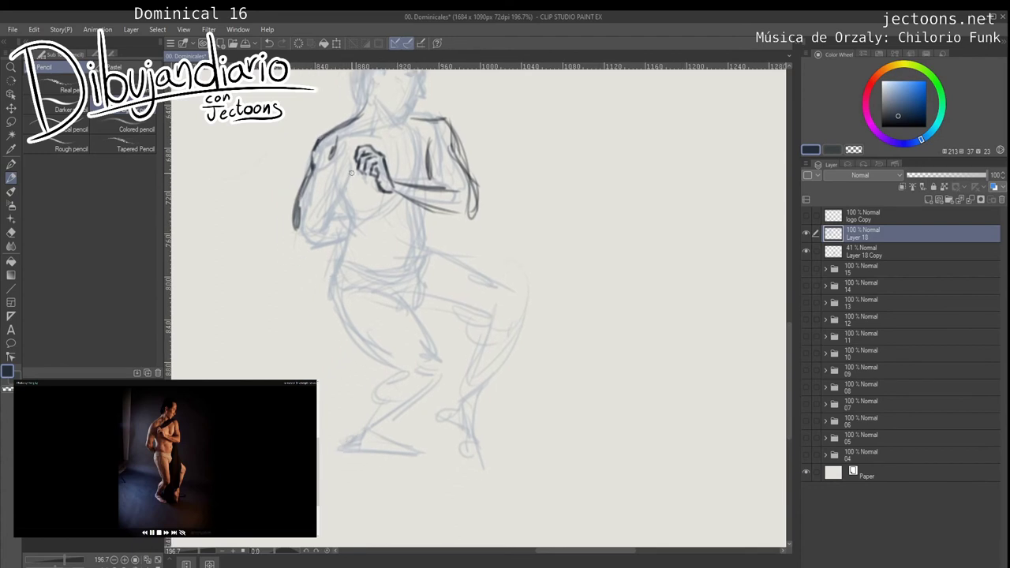
{"action": "mouse_move", "coordinate": [351, 172]}
{"action": "left_mouse_down"}
{"action": "mouse_move", "coordinate": [326, 213]}
{"action": "mouse_move", "coordinate": [353, 224]}
{"action": "mouse_move", "coordinate": [326, 237]}
{"action": "mouse_move", "coordinate": [345, 241]}
{"action": "left_mouse_up"}
{"action": "mouse_move", "coordinate": [297, 225]}
{"action": "left_mouse_down"}
{"action": "mouse_move", "coordinate": [331, 239]}
{"action": "mouse_move", "coordinate": [309, 202]}
{"action": "mouse_move", "coordinate": [343, 207]}
{"action": "mouse_move", "coordinate": [326, 249]}
{"action": "mouse_move", "coordinate": [335, 264]}
{"action": "left_mouse_up"}
{"action": "left_click_drag", "start_coordinate": [366, 212], "coordinate": [369, 266]}
{"action": "left_click_drag", "start_coordinate": [346, 255], "coordinate": [409, 259]}
{"action": "left_click_drag", "start_coordinate": [367, 263], "coordinate": [414, 257]}
{"action": "mouse_move", "coordinate": [404, 222]}
{"action": "left_mouse_down"}
{"action": "mouse_move", "coordinate": [407, 269]}
{"action": "mouse_move", "coordinate": [404, 259]}
{"action": "left_mouse_up"}
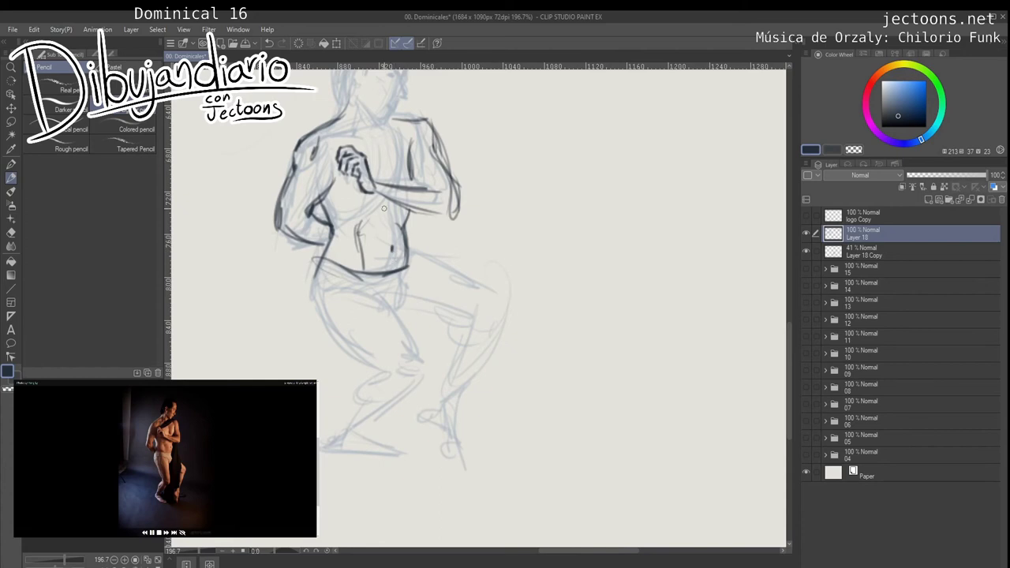
{"action": "left_click_drag", "start_coordinate": [385, 149], "coordinate": [384, 184]}
Step: Outline the head with its hairline, ear and swept hair, and draw the brow, eye, nose, mouth and chin in profile
{"action": "scroll", "coordinate": [366, 216], "scroll_direction": "up", "scroll_amount": 5}
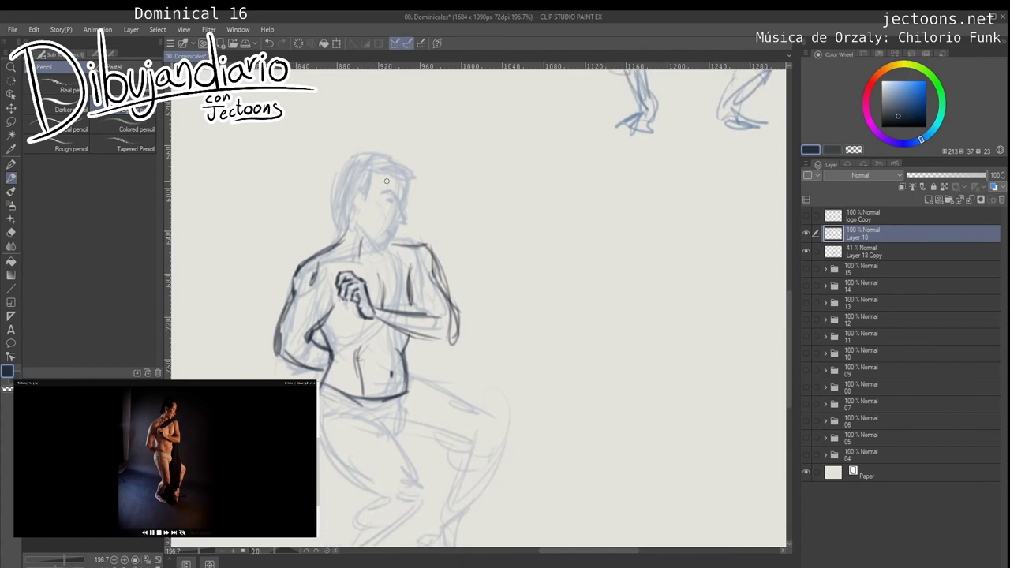
{"action": "mouse_move", "coordinate": [381, 166]}
{"action": "left_mouse_down"}
{"action": "mouse_move", "coordinate": [381, 185]}
{"action": "mouse_move", "coordinate": [361, 192]}
{"action": "left_mouse_up"}
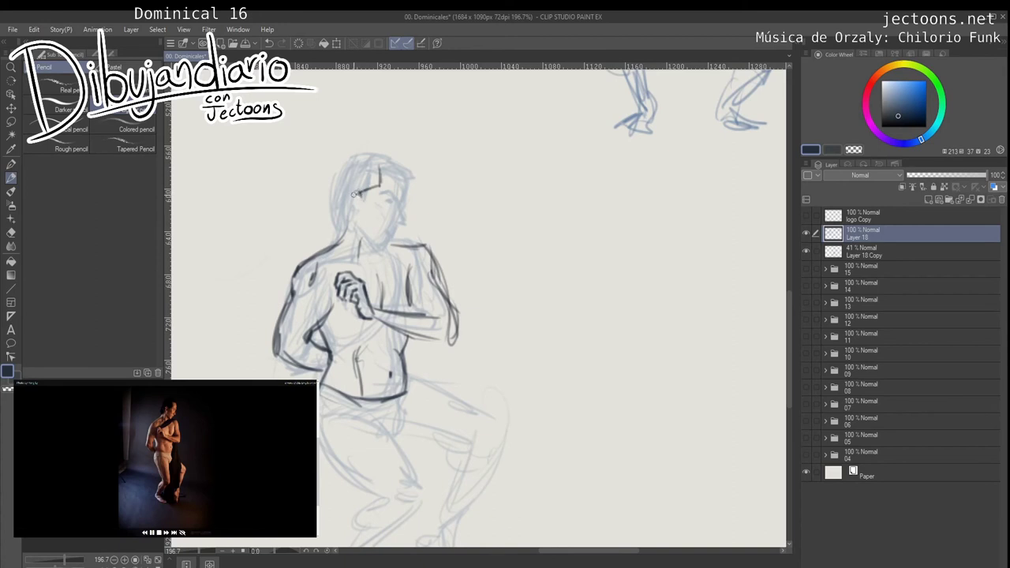
{"action": "left_click_drag", "start_coordinate": [355, 192], "coordinate": [354, 210]}
{"action": "left_click_drag", "start_coordinate": [386, 315], "coordinate": [384, 313]}
{"action": "left_click_drag", "start_coordinate": [351, 209], "coordinate": [336, 231]}
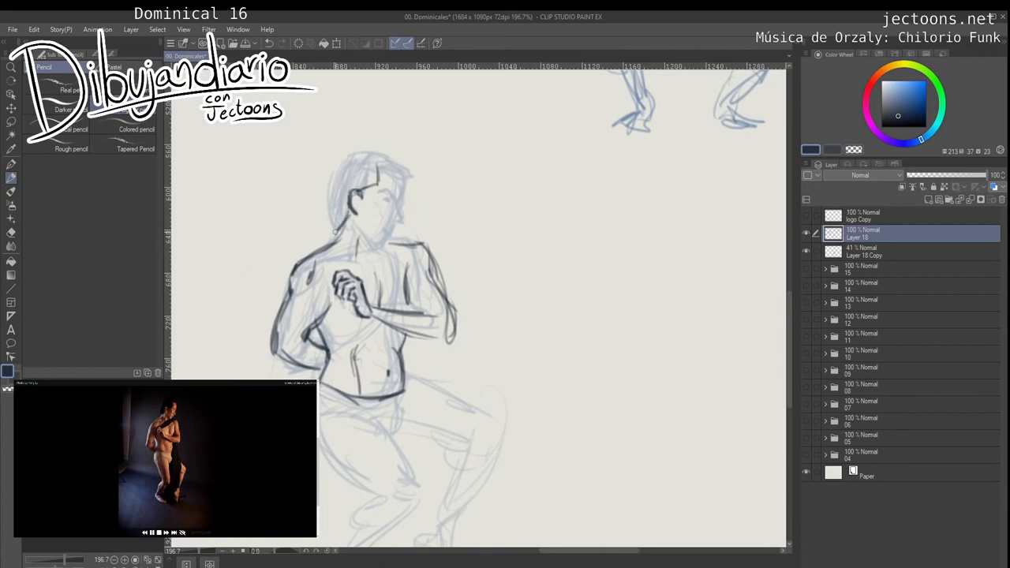
{"action": "mouse_move", "coordinate": [349, 163]}
{"action": "left_mouse_down"}
{"action": "mouse_move", "coordinate": [339, 160]}
{"action": "mouse_move", "coordinate": [331, 237]}
{"action": "mouse_move", "coordinate": [354, 153]}
{"action": "left_mouse_up"}
{"action": "mouse_move", "coordinate": [347, 158]}
{"action": "left_mouse_down"}
{"action": "mouse_move", "coordinate": [345, 168]}
{"action": "mouse_move", "coordinate": [407, 176]}
{"action": "mouse_move", "coordinate": [405, 186]}
{"action": "left_mouse_up"}
{"action": "mouse_move", "coordinate": [378, 172]}
{"action": "left_mouse_down"}
{"action": "mouse_move", "coordinate": [404, 185]}
{"action": "mouse_move", "coordinate": [396, 213]}
{"action": "mouse_move", "coordinate": [377, 201]}
{"action": "mouse_move", "coordinate": [371, 235]}
{"action": "mouse_move", "coordinate": [380, 232]}
{"action": "mouse_move", "coordinate": [386, 254]}
{"action": "mouse_move", "coordinate": [362, 259]}
{"action": "mouse_move", "coordinate": [374, 261]}
{"action": "mouse_move", "coordinate": [366, 269]}
{"action": "mouse_move", "coordinate": [342, 229]}
{"action": "mouse_move", "coordinate": [330, 236]}
{"action": "left_mouse_up"}
{"action": "scroll", "coordinate": [379, 236], "scroll_direction": "down", "scroll_amount": 1}
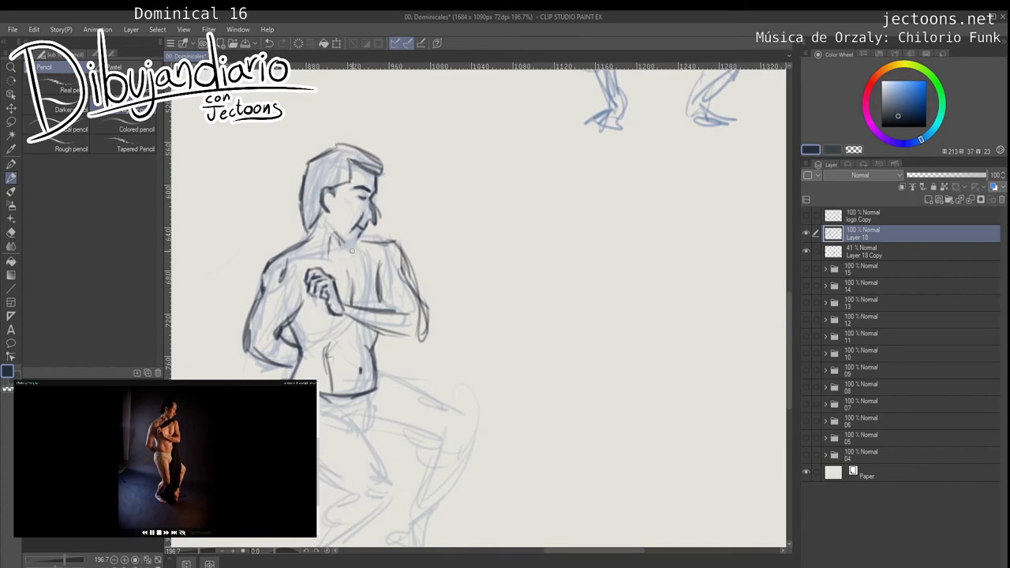
Step: Draw and fill the dark diagonal band running from the raised fist to the far shoulder
{"action": "scroll", "coordinate": [355, 244], "scroll_direction": "down", "scroll_amount": 5}
{"action": "mouse_move", "coordinate": [410, 299]}
{"action": "left_mouse_down"}
{"action": "mouse_move", "coordinate": [424, 264]}
{"action": "mouse_move", "coordinate": [383, 393]}
{"action": "left_mouse_up"}
{"action": "mouse_move", "coordinate": [319, 178]}
{"action": "left_mouse_down"}
{"action": "mouse_move", "coordinate": [296, 195]}
{"action": "mouse_move", "coordinate": [318, 172]}
{"action": "mouse_move", "coordinate": [298, 204]}
{"action": "mouse_move", "coordinate": [336, 168]}
{"action": "mouse_move", "coordinate": [357, 166]}
{"action": "mouse_move", "coordinate": [347, 167]}
{"action": "mouse_move", "coordinate": [339, 128]}
{"action": "left_mouse_up"}
{"action": "left_click_drag", "start_coordinate": [367, 347], "coordinate": [371, 301]}
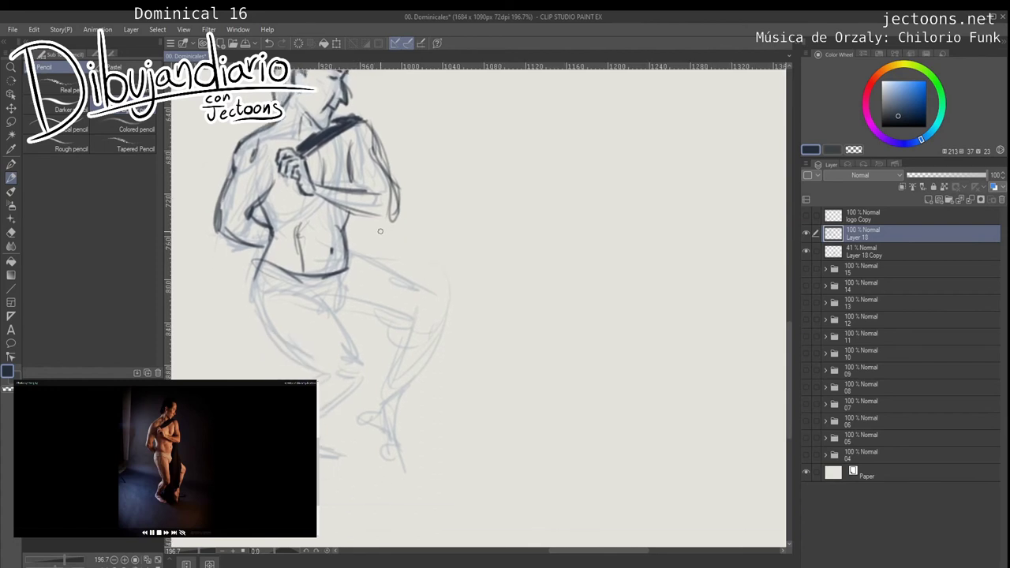
Step: Draw the curved edges of the dark shape below the forearm and hatch its upper part beside the waist
{"action": "mouse_move", "coordinate": [371, 216]}
{"action": "left_mouse_down"}
{"action": "mouse_move", "coordinate": [396, 276]}
{"action": "mouse_move", "coordinate": [396, 341]}
{"action": "left_mouse_up"}
{"action": "mouse_move", "coordinate": [356, 227]}
{"action": "left_mouse_down"}
{"action": "mouse_move", "coordinate": [375, 270]}
{"action": "mouse_move", "coordinate": [351, 244]}
{"action": "mouse_move", "coordinate": [372, 236]}
{"action": "mouse_move", "coordinate": [390, 293]}
{"action": "left_mouse_up"}
{"action": "scroll", "coordinate": [389, 269], "scroll_direction": "down", "scroll_amount": 2}
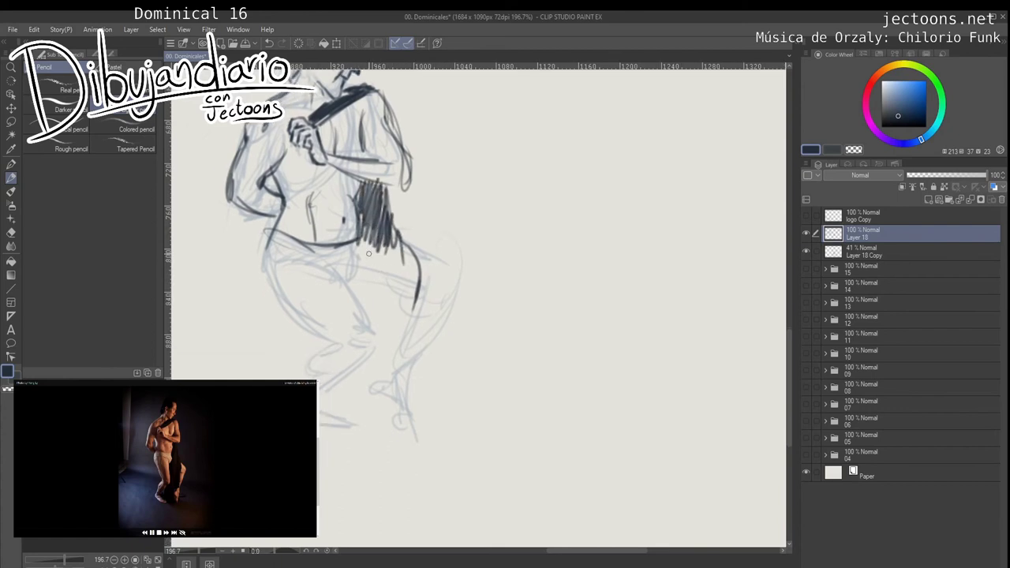
{"action": "mouse_move", "coordinate": [379, 242]}
{"action": "left_mouse_down"}
{"action": "mouse_move", "coordinate": [364, 290]}
{"action": "mouse_move", "coordinate": [381, 225]}
{"action": "mouse_move", "coordinate": [369, 241]}
{"action": "left_mouse_up"}
{"action": "scroll", "coordinate": [355, 228], "scroll_direction": "down", "scroll_amount": 1}
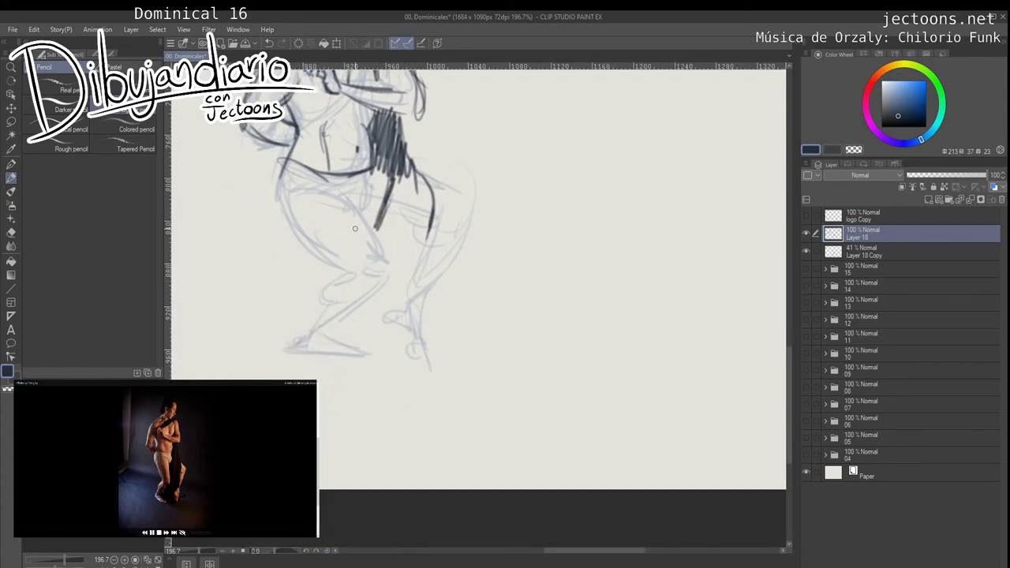
Step: Outline the near thigh from the hip to the knee, including the briefs' leg edge and an inner muscle line
{"action": "left_click_drag", "start_coordinate": [303, 189], "coordinate": [356, 205]}
{"action": "mouse_move", "coordinate": [347, 206]}
{"action": "left_mouse_down"}
{"action": "mouse_move", "coordinate": [358, 175]}
{"action": "mouse_move", "coordinate": [364, 196]}
{"action": "left_mouse_up"}
{"action": "left_click_drag", "start_coordinate": [298, 163], "coordinate": [295, 180]}
{"action": "mouse_move", "coordinate": [298, 179]}
{"action": "left_mouse_down"}
{"action": "mouse_move", "coordinate": [328, 178]}
{"action": "mouse_move", "coordinate": [297, 187]}
{"action": "left_mouse_up"}
{"action": "mouse_move", "coordinate": [311, 197]}
{"action": "left_mouse_down"}
{"action": "mouse_move", "coordinate": [300, 169]}
{"action": "mouse_move", "coordinate": [315, 201]}
{"action": "mouse_move", "coordinate": [350, 228]}
{"action": "left_mouse_up"}
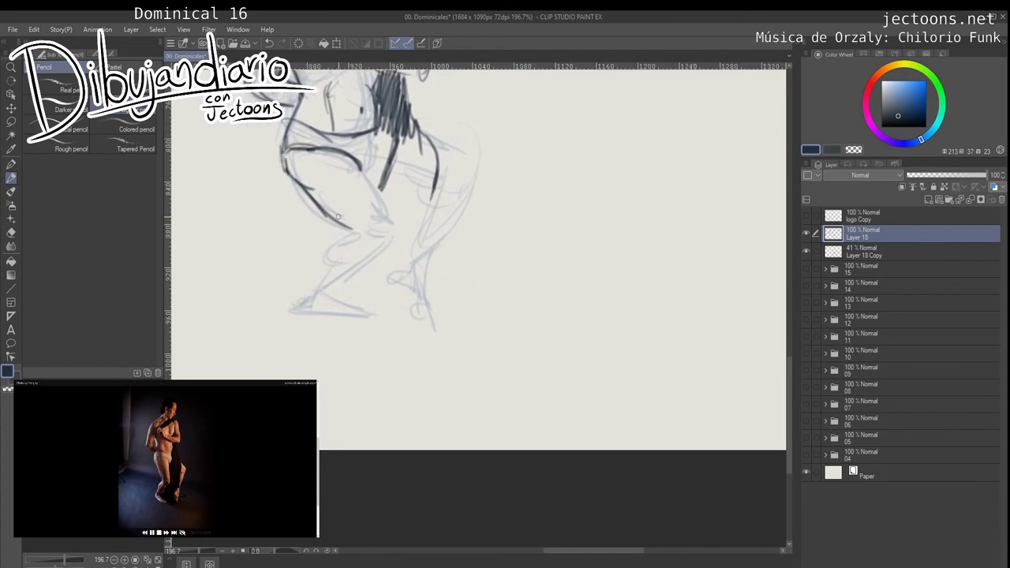
{"action": "mouse_move", "coordinate": [281, 151]}
{"action": "left_mouse_down"}
{"action": "mouse_move", "coordinate": [363, 238]}
{"action": "mouse_move", "coordinate": [358, 298]}
{"action": "mouse_move", "coordinate": [373, 320]}
{"action": "left_mouse_up"}
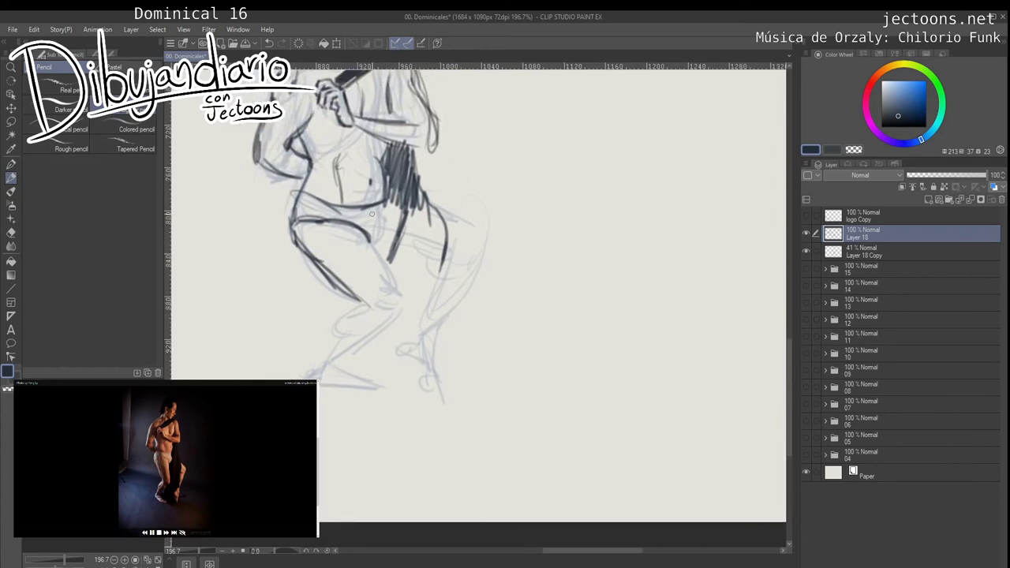
{"action": "mouse_move", "coordinate": [368, 239]}
{"action": "left_mouse_down"}
{"action": "mouse_move", "coordinate": [410, 300]}
{"action": "mouse_move", "coordinate": [384, 306]}
{"action": "left_mouse_up"}
{"action": "left_click_drag", "start_coordinate": [328, 237], "coordinate": [385, 305]}
{"action": "scroll", "coordinate": [333, 249], "scroll_direction": "down", "scroll_amount": 2}
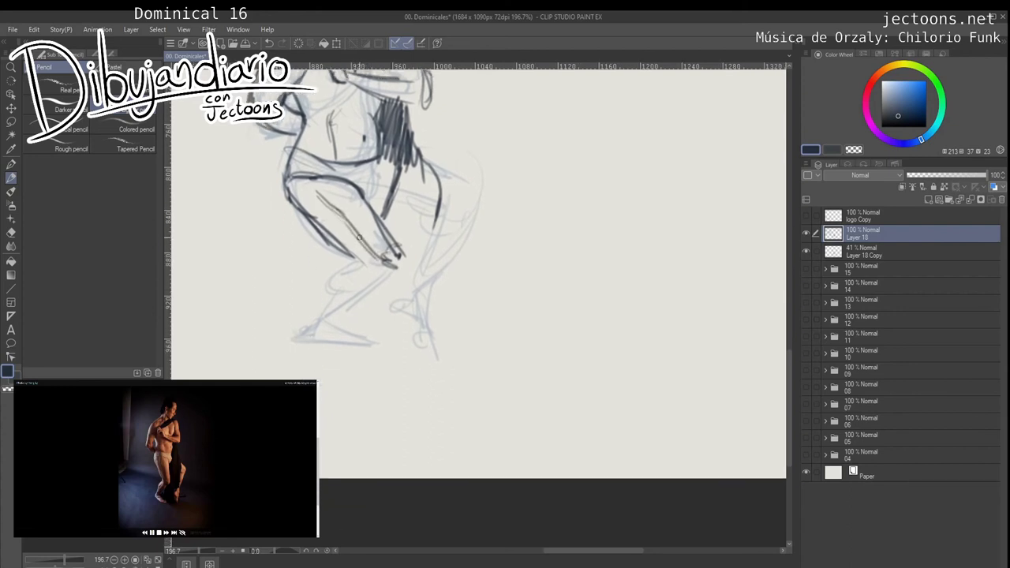
Step: Draw the near leg's knee fold, calf and shin down to the foot and toes
{"action": "mouse_move", "coordinate": [377, 260]}
{"action": "left_mouse_down"}
{"action": "mouse_move", "coordinate": [322, 319]}
{"action": "mouse_move", "coordinate": [341, 307]}
{"action": "mouse_move", "coordinate": [328, 320]}
{"action": "mouse_move", "coordinate": [365, 336]}
{"action": "mouse_move", "coordinate": [305, 329]}
{"action": "mouse_move", "coordinate": [347, 350]}
{"action": "mouse_move", "coordinate": [374, 338]}
{"action": "mouse_move", "coordinate": [369, 331]}
{"action": "left_mouse_up"}
{"action": "left_click_drag", "start_coordinate": [373, 331], "coordinate": [339, 374]}
{"action": "left_click_drag", "start_coordinate": [350, 290], "coordinate": [358, 309]}
{"action": "left_click_drag", "start_coordinate": [360, 301], "coordinate": [356, 311]}
{"action": "left_click_drag", "start_coordinate": [330, 392], "coordinate": [322, 420]}
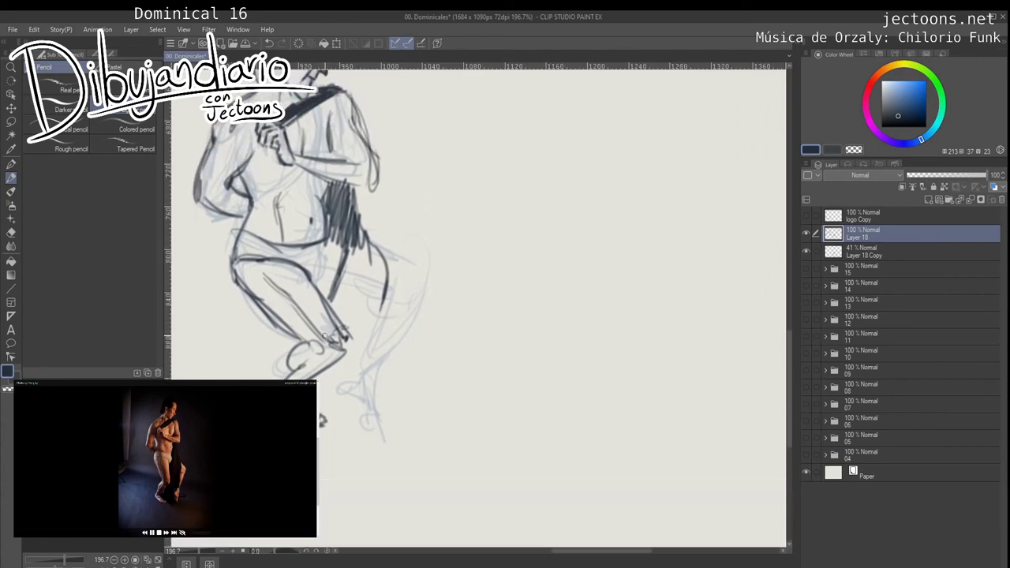
Step: Fill the dark shape between the legs with dense hatching down to the near foot, and add the briefs' front edge
{"action": "mouse_move", "coordinate": [378, 259]}
{"action": "left_mouse_down"}
{"action": "mouse_move", "coordinate": [373, 372]}
{"action": "mouse_move", "coordinate": [359, 364]}
{"action": "left_mouse_up"}
{"action": "mouse_move", "coordinate": [378, 366]}
{"action": "left_mouse_down"}
{"action": "mouse_move", "coordinate": [340, 399]}
{"action": "mouse_move", "coordinate": [321, 404]}
{"action": "mouse_move", "coordinate": [328, 374]}
{"action": "mouse_move", "coordinate": [337, 380]}
{"action": "mouse_move", "coordinate": [366, 359]}
{"action": "mouse_move", "coordinate": [347, 361]}
{"action": "mouse_move", "coordinate": [340, 367]}
{"action": "mouse_move", "coordinate": [373, 356]}
{"action": "mouse_move", "coordinate": [368, 342]}
{"action": "mouse_move", "coordinate": [350, 338]}
{"action": "mouse_move", "coordinate": [371, 319]}
{"action": "mouse_move", "coordinate": [339, 317]}
{"action": "mouse_move", "coordinate": [377, 305]}
{"action": "mouse_move", "coordinate": [337, 295]}
{"action": "mouse_move", "coordinate": [362, 243]}
{"action": "mouse_move", "coordinate": [345, 295]}
{"action": "mouse_move", "coordinate": [376, 259]}
{"action": "mouse_move", "coordinate": [374, 292]}
{"action": "left_mouse_up"}
{"action": "scroll", "coordinate": [380, 356], "scroll_direction": "down", "scroll_amount": 1}
{"action": "left_click_drag", "start_coordinate": [380, 355], "coordinate": [356, 393]}
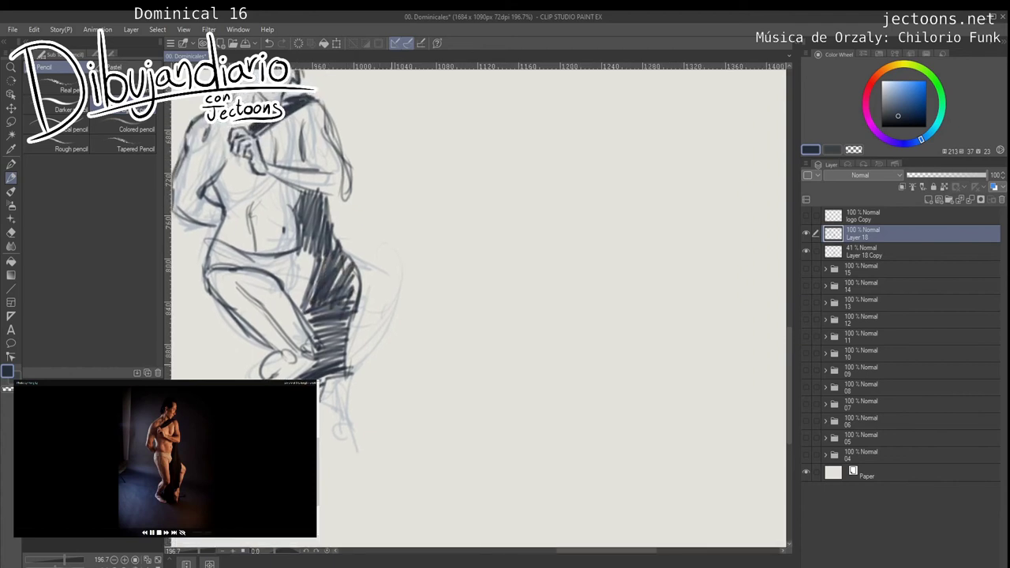
{"action": "mouse_move", "coordinate": [306, 252]}
{"action": "left_mouse_down"}
{"action": "mouse_move", "coordinate": [308, 284]}
{"action": "mouse_move", "coordinate": [289, 301]}
{"action": "left_mouse_up"}
{"action": "left_click_drag", "start_coordinate": [356, 316], "coordinate": [342, 276]}
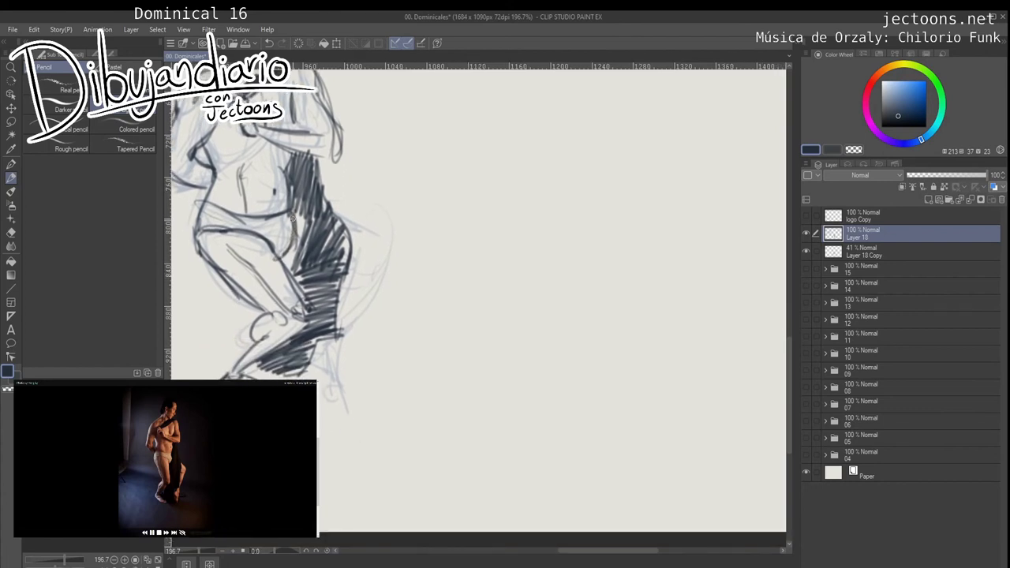
Step: Outline the far leg's thigh, angular knee and calf, and finish with its ankle and pointed foot
{"action": "mouse_move", "coordinate": [364, 230]}
{"action": "left_mouse_down"}
{"action": "mouse_move", "coordinate": [344, 219]}
{"action": "mouse_move", "coordinate": [384, 240]}
{"action": "mouse_move", "coordinate": [389, 257]}
{"action": "left_mouse_up"}
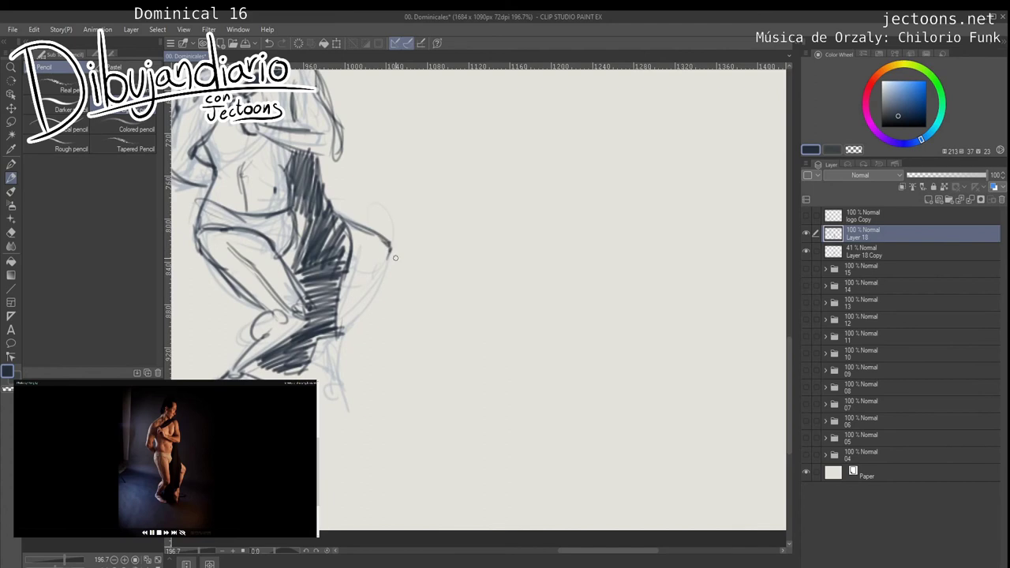
{"action": "mouse_move", "coordinate": [389, 249]}
{"action": "left_mouse_down"}
{"action": "mouse_move", "coordinate": [365, 308]}
{"action": "mouse_move", "coordinate": [371, 294]}
{"action": "mouse_move", "coordinate": [340, 334]}
{"action": "mouse_move", "coordinate": [340, 391]}
{"action": "left_mouse_up"}
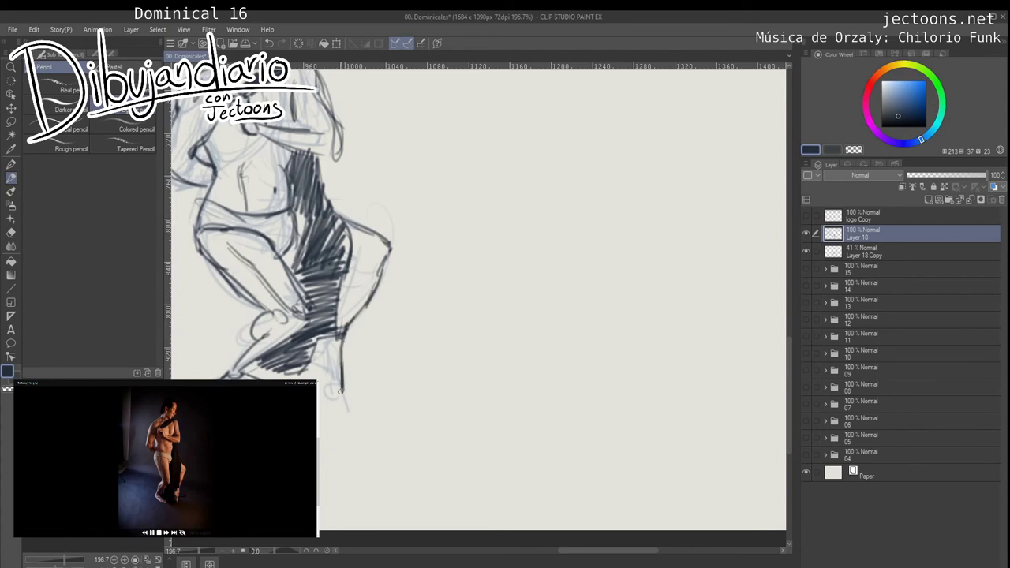
{"action": "mouse_move", "coordinate": [314, 359]}
{"action": "left_mouse_down"}
{"action": "mouse_move", "coordinate": [332, 362]}
{"action": "mouse_move", "coordinate": [344, 398]}
{"action": "left_mouse_up"}
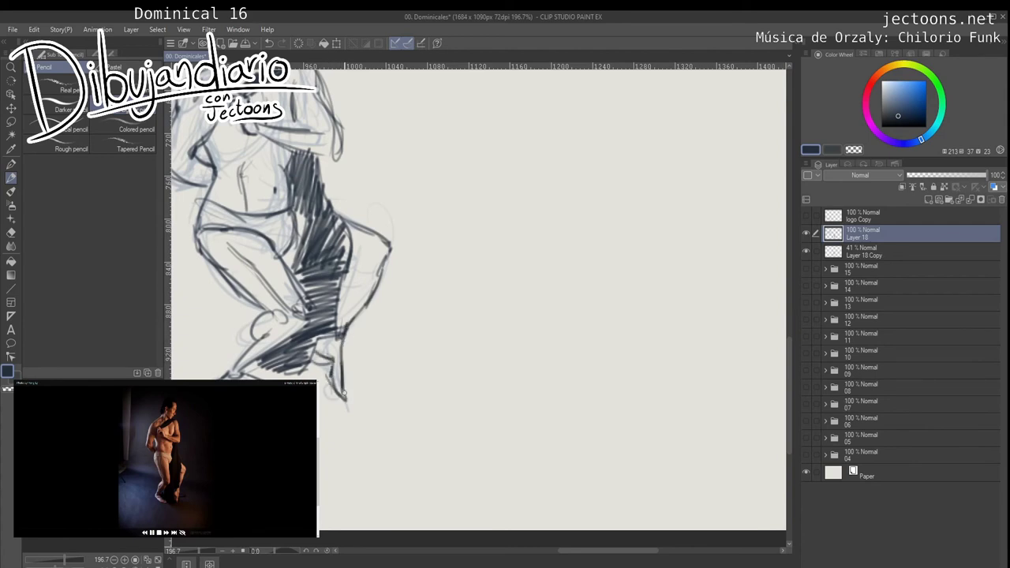
{"action": "mouse_move", "coordinate": [332, 360]}
{"action": "left_mouse_down"}
{"action": "mouse_move", "coordinate": [318, 365]}
{"action": "mouse_move", "coordinate": [336, 394]}
{"action": "left_mouse_up"}
{"action": "left_click_drag", "start_coordinate": [341, 340], "coordinate": [339, 373]}
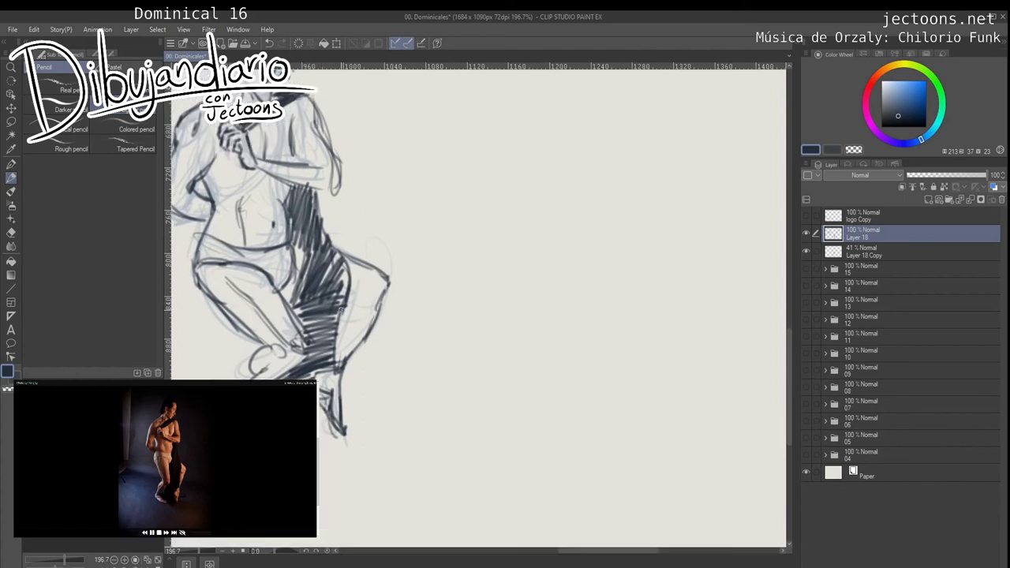
{"action": "mouse_move", "coordinate": [363, 295]}
{"action": "left_mouse_down"}
{"action": "mouse_move", "coordinate": [346, 304]}
{"action": "mouse_move", "coordinate": [340, 379]}
{"action": "mouse_move", "coordinate": [462, 379]}
{"action": "left_mouse_up"}
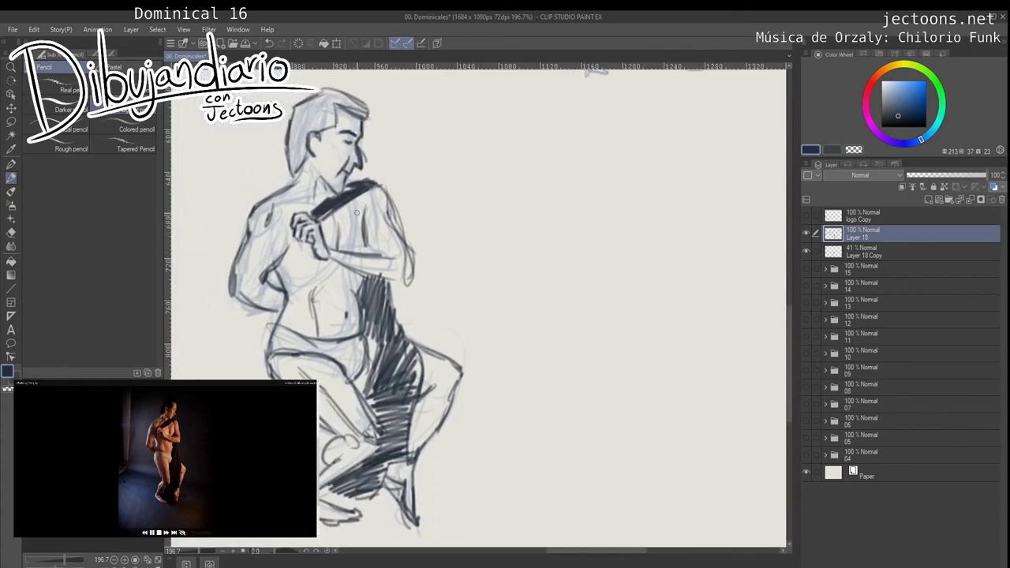
Step: Hatch shadows across the crouching man's chest, upper arm, side and abdomen
{"action": "left_click_drag", "start_coordinate": [360, 226], "coordinate": [364, 257]}
{"action": "mouse_move", "coordinate": [307, 270]}
{"action": "left_mouse_down"}
{"action": "mouse_move", "coordinate": [298, 272]}
{"action": "mouse_move", "coordinate": [326, 262]}
{"action": "left_mouse_up"}
{"action": "mouse_move", "coordinate": [284, 232]}
{"action": "left_mouse_down"}
{"action": "mouse_move", "coordinate": [268, 271]}
{"action": "mouse_move", "coordinate": [277, 277]}
{"action": "mouse_move", "coordinate": [283, 266]}
{"action": "mouse_move", "coordinate": [258, 266]}
{"action": "left_mouse_up"}
{"action": "mouse_move", "coordinate": [294, 229]}
{"action": "left_mouse_down"}
{"action": "mouse_move", "coordinate": [260, 271]}
{"action": "mouse_move", "coordinate": [276, 267]}
{"action": "left_mouse_up"}
{"action": "left_click_drag", "start_coordinate": [264, 303], "coordinate": [292, 252]}
{"action": "left_click_drag", "start_coordinate": [325, 238], "coordinate": [298, 264]}
{"action": "mouse_move", "coordinate": [325, 252]}
{"action": "left_mouse_down"}
{"action": "mouse_move", "coordinate": [301, 272]}
{"action": "mouse_move", "coordinate": [288, 312]}
{"action": "left_mouse_up"}
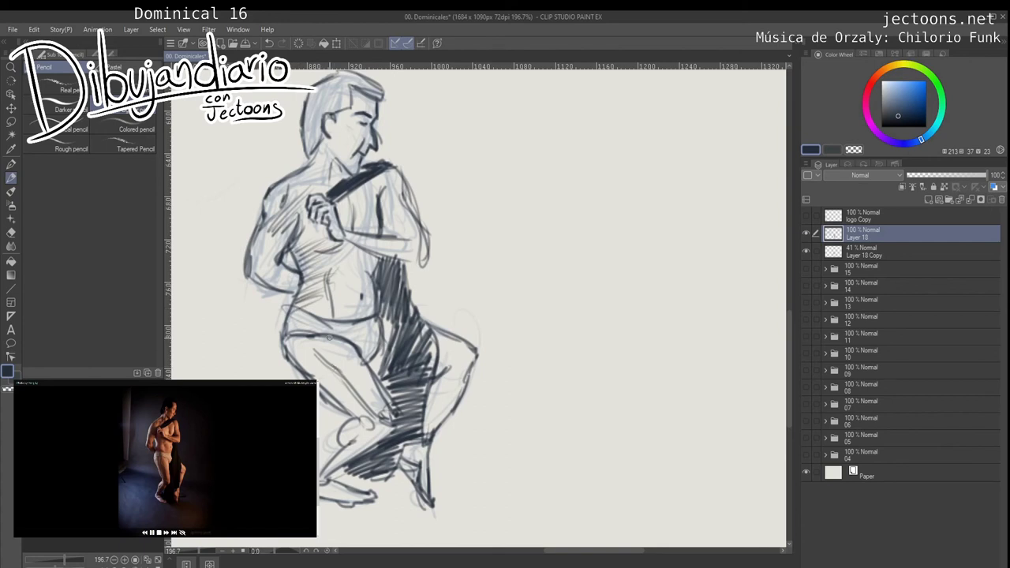
{"action": "left_click_drag", "start_coordinate": [319, 293], "coordinate": [291, 346]}
{"action": "mouse_move", "coordinate": [305, 211]}
{"action": "left_mouse_down"}
{"action": "mouse_move", "coordinate": [327, 227]}
{"action": "mouse_move", "coordinate": [338, 212]}
{"action": "left_mouse_up"}
Step: Start a separate head study beside the figure with a skull circle, jaw lines and a cheekbone guide
{"action": "mouse_move", "coordinate": [477, 198]}
{"action": "left_mouse_down"}
{"action": "mouse_move", "coordinate": [415, 217]}
{"action": "mouse_move", "coordinate": [416, 234]}
{"action": "mouse_move", "coordinate": [491, 212]}
{"action": "mouse_move", "coordinate": [412, 227]}
{"action": "mouse_move", "coordinate": [410, 214]}
{"action": "left_mouse_up"}
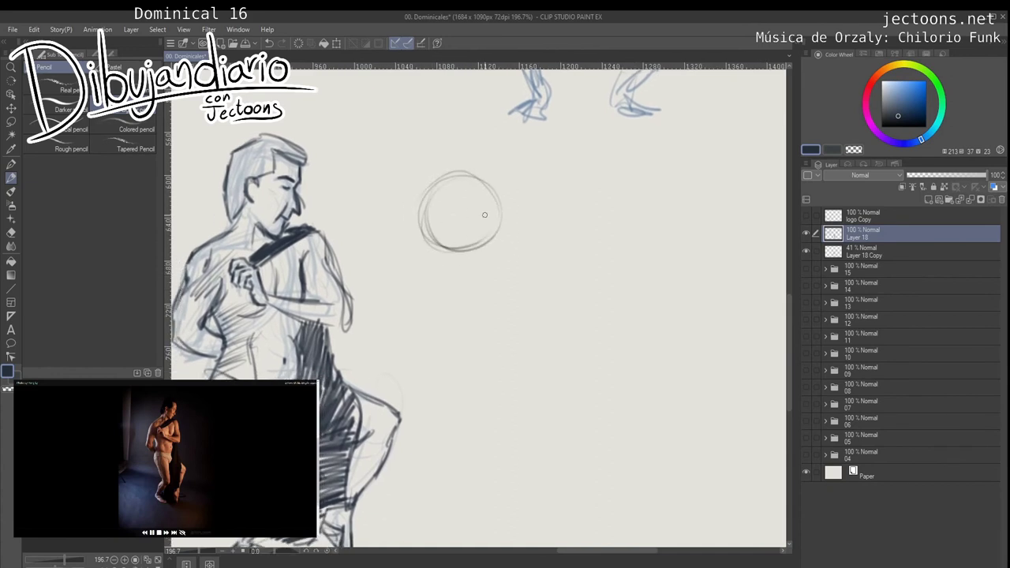
{"action": "left_click_drag", "start_coordinate": [502, 211], "coordinate": [464, 290]}
{"action": "left_click_drag", "start_coordinate": [431, 231], "coordinate": [446, 294]}
{"action": "left_click_drag", "start_coordinate": [423, 256], "coordinate": [471, 298]}
{"action": "mouse_move", "coordinate": [497, 237]}
{"action": "left_mouse_down"}
{"action": "mouse_move", "coordinate": [482, 270]}
{"action": "mouse_move", "coordinate": [452, 263]}
{"action": "mouse_move", "coordinate": [438, 282]}
{"action": "left_mouse_up"}
{"action": "mouse_move", "coordinate": [448, 236]}
{"action": "left_mouse_down"}
{"action": "mouse_move", "coordinate": [453, 269]}
{"action": "mouse_move", "coordinate": [443, 279]}
{"action": "mouse_move", "coordinate": [453, 258]}
{"action": "left_mouse_up"}
{"action": "left_click_drag", "start_coordinate": [455, 254], "coordinate": [451, 257]}
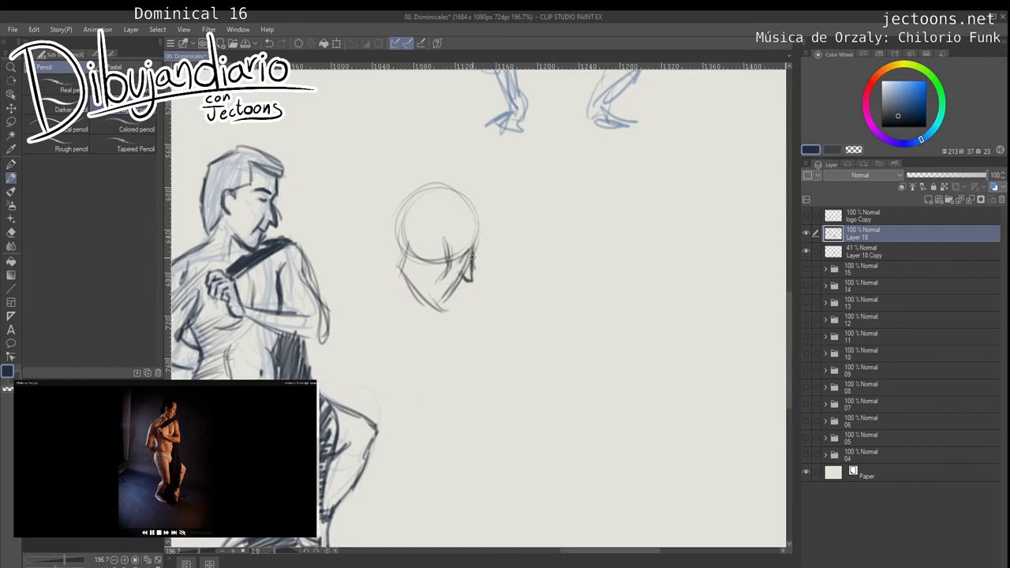
Step: Draw the head study's brow and nose profile, eyebrow, eye, mouth line and ear
{"action": "mouse_move", "coordinate": [487, 228]}
{"action": "left_mouse_down"}
{"action": "mouse_move", "coordinate": [471, 261]}
{"action": "mouse_move", "coordinate": [479, 289]}
{"action": "left_mouse_up"}
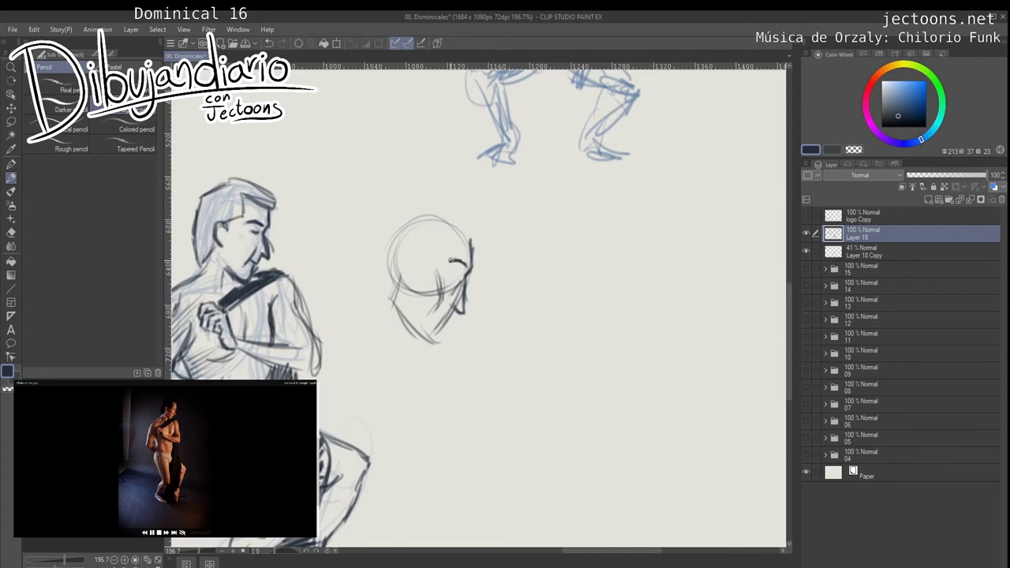
{"action": "left_click_drag", "start_coordinate": [453, 272], "coordinate": [449, 275]}
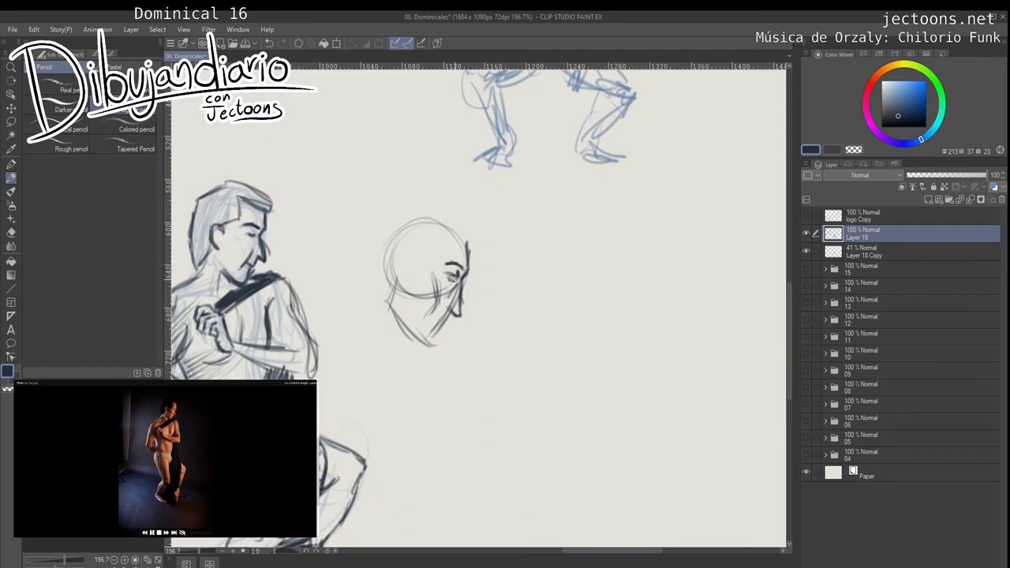
{"action": "mouse_move", "coordinate": [440, 329]}
{"action": "left_mouse_down"}
{"action": "mouse_move", "coordinate": [451, 298]}
{"action": "mouse_move", "coordinate": [439, 286]}
{"action": "mouse_move", "coordinate": [448, 275]}
{"action": "left_mouse_up"}
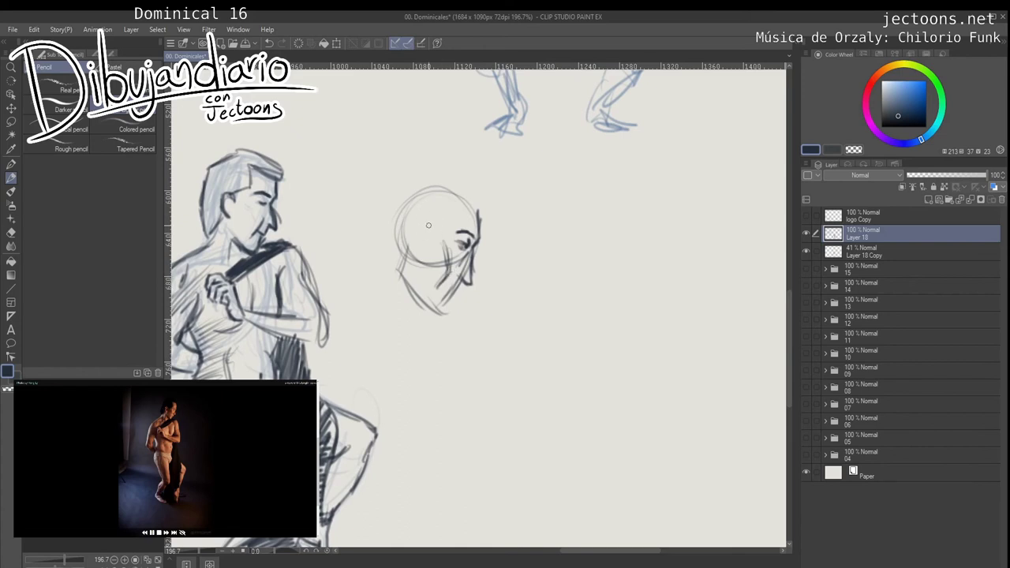
{"action": "left_click_drag", "start_coordinate": [435, 238], "coordinate": [439, 253]}
{"action": "mouse_move", "coordinate": [403, 224]}
{"action": "left_mouse_down"}
{"action": "mouse_move", "coordinate": [399, 251]}
{"action": "mouse_move", "coordinate": [407, 254]}
{"action": "mouse_move", "coordinate": [409, 222]}
{"action": "mouse_move", "coordinate": [407, 254]}
{"action": "mouse_move", "coordinate": [406, 238]}
{"action": "mouse_move", "coordinate": [456, 282]}
{"action": "mouse_move", "coordinate": [438, 298]}
{"action": "left_mouse_up"}
{"action": "left_click_drag", "start_coordinate": [440, 260], "coordinate": [422, 318]}
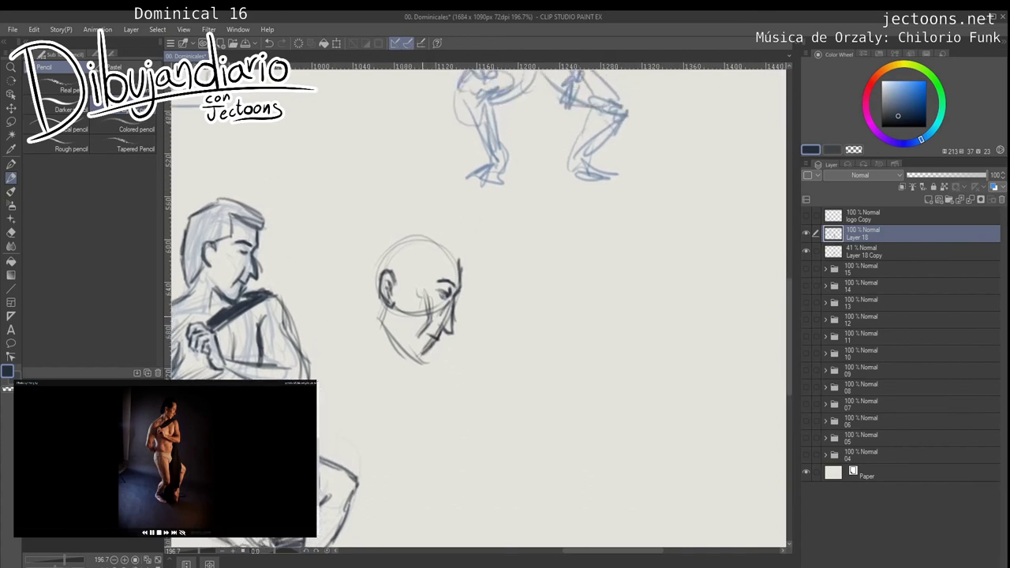
Step: Add the head study's hairline and forelock, and firm up the jaw, chin and neck line
{"action": "mouse_move", "coordinate": [461, 257]}
{"action": "left_mouse_down"}
{"action": "mouse_move", "coordinate": [418, 245]}
{"action": "mouse_move", "coordinate": [396, 252]}
{"action": "left_mouse_up"}
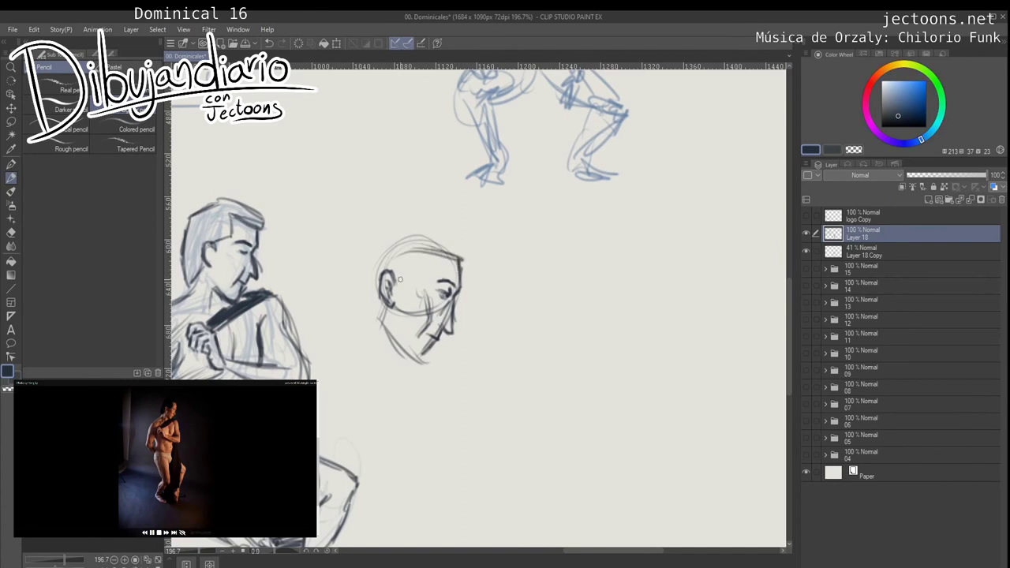
{"action": "mouse_move", "coordinate": [461, 257]}
{"action": "left_mouse_down"}
{"action": "mouse_move", "coordinate": [466, 243]}
{"action": "mouse_move", "coordinate": [446, 236]}
{"action": "left_mouse_up"}
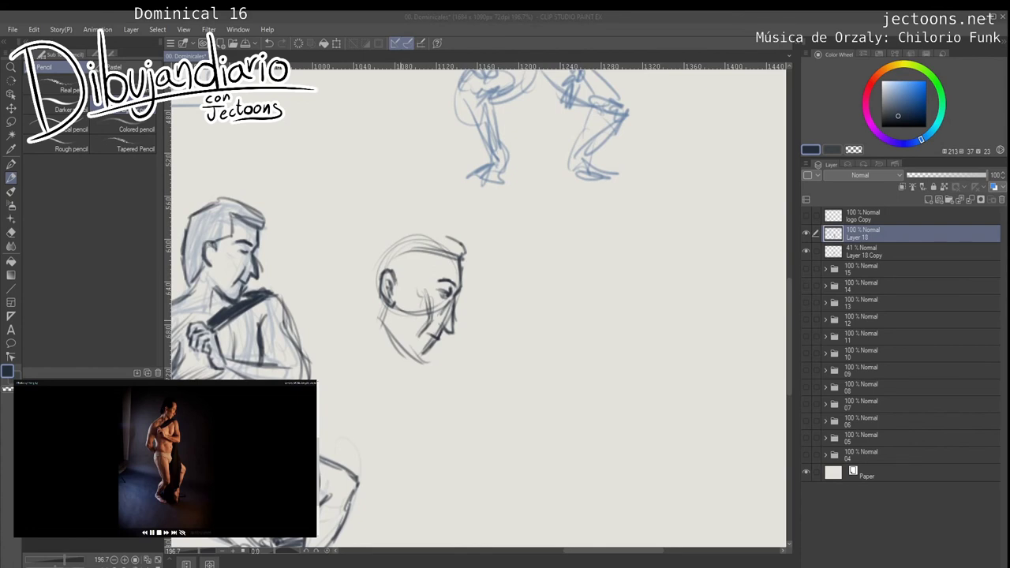
{"action": "left_click", "coordinate": [442, 250]}
{"action": "left_click_drag", "start_coordinate": [423, 255], "coordinate": [437, 222]}
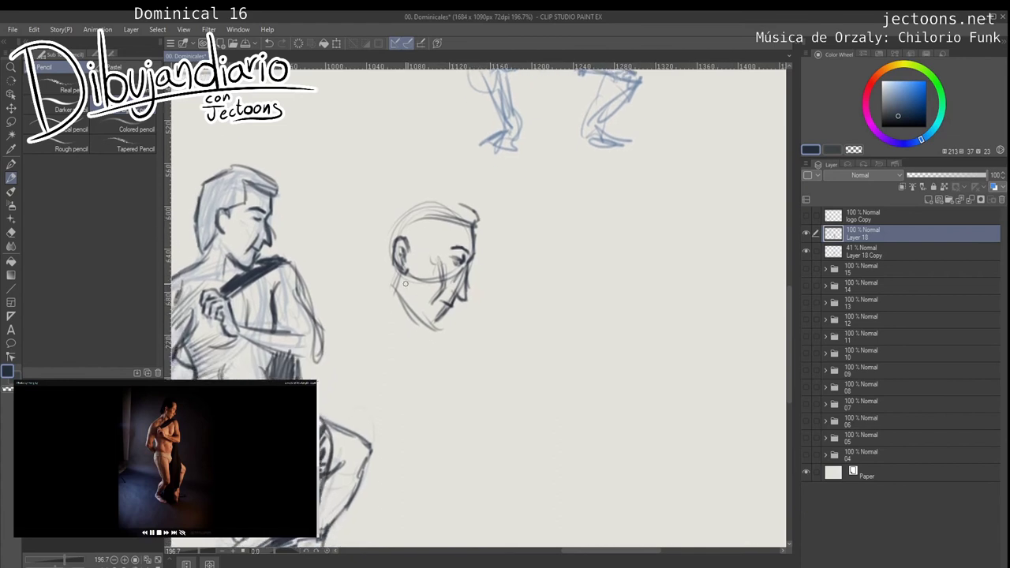
{"action": "left_click_drag", "start_coordinate": [399, 289], "coordinate": [401, 339]}
{"action": "mouse_move", "coordinate": [403, 289]}
{"action": "left_mouse_down"}
{"action": "mouse_move", "coordinate": [440, 331]}
{"action": "mouse_move", "coordinate": [393, 280]}
{"action": "left_mouse_up"}
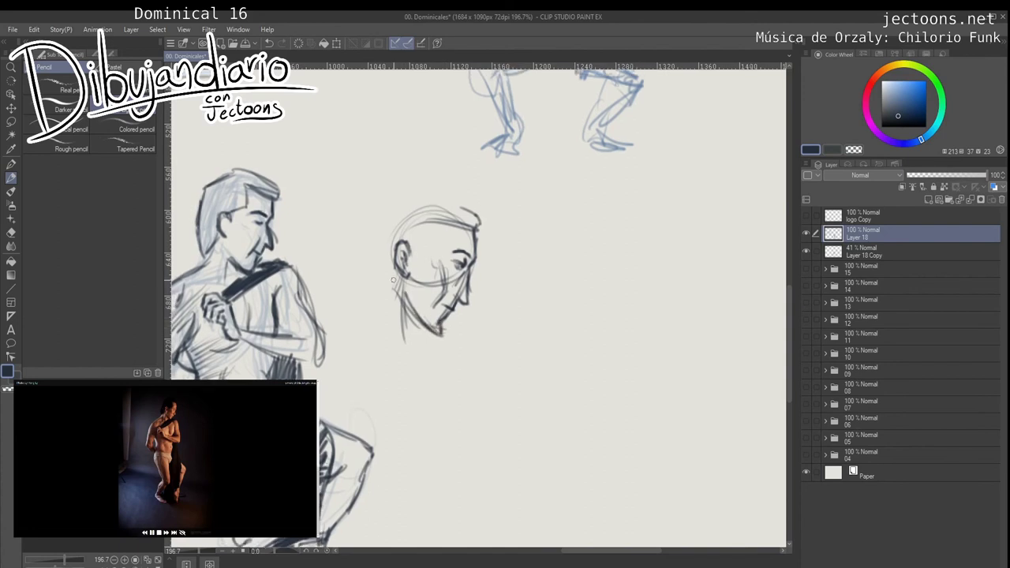
Step: Outline the head study's swept-back hair and fill it with dense dark hatching down to the sideburn
{"action": "mouse_move", "coordinate": [384, 246]}
{"action": "left_mouse_down"}
{"action": "mouse_move", "coordinate": [399, 292]}
{"action": "mouse_move", "coordinate": [382, 240]}
{"action": "mouse_move", "coordinate": [433, 195]}
{"action": "left_mouse_up"}
{"action": "mouse_move", "coordinate": [382, 243]}
{"action": "left_mouse_down"}
{"action": "mouse_move", "coordinate": [403, 202]}
{"action": "mouse_move", "coordinate": [472, 211]}
{"action": "left_mouse_up"}
{"action": "mouse_move", "coordinate": [448, 200]}
{"action": "left_mouse_down"}
{"action": "mouse_move", "coordinate": [400, 206]}
{"action": "mouse_move", "coordinate": [470, 215]}
{"action": "mouse_move", "coordinate": [387, 225]}
{"action": "mouse_move", "coordinate": [426, 234]}
{"action": "mouse_move", "coordinate": [412, 235]}
{"action": "left_mouse_up"}
{"action": "left_click_drag", "start_coordinate": [414, 237], "coordinate": [443, 225]}
{"action": "mouse_move", "coordinate": [411, 247]}
{"action": "left_mouse_down"}
{"action": "mouse_move", "coordinate": [443, 229]}
{"action": "mouse_move", "coordinate": [440, 237]}
{"action": "mouse_move", "coordinate": [439, 221]}
{"action": "mouse_move", "coordinate": [473, 217]}
{"action": "left_mouse_up"}
{"action": "mouse_move", "coordinate": [440, 220]}
{"action": "left_mouse_down"}
{"action": "mouse_move", "coordinate": [443, 234]}
{"action": "mouse_move", "coordinate": [469, 250]}
{"action": "mouse_move", "coordinate": [465, 262]}
{"action": "left_mouse_up"}
{"action": "mouse_move", "coordinate": [472, 226]}
{"action": "left_mouse_down"}
{"action": "mouse_move", "coordinate": [463, 259]}
{"action": "mouse_move", "coordinate": [480, 219]}
{"action": "mouse_move", "coordinate": [423, 189]}
{"action": "mouse_move", "coordinate": [382, 210]}
{"action": "mouse_move", "coordinate": [427, 190]}
{"action": "left_mouse_up"}
{"action": "left_click_drag", "start_coordinate": [401, 203], "coordinate": [460, 202]}
{"action": "left_click_drag", "start_coordinate": [422, 205], "coordinate": [476, 216]}
{"action": "left_click_drag", "start_coordinate": [443, 210], "coordinate": [478, 220]}
{"action": "left_click_drag", "start_coordinate": [396, 218], "coordinate": [446, 204]}
Step: Finish the hair at the nape, add neck and shoulder lines, and darken the inside of the ear
{"action": "mouse_move", "coordinate": [370, 248]}
{"action": "left_mouse_down"}
{"action": "mouse_move", "coordinate": [397, 229]}
{"action": "mouse_move", "coordinate": [390, 238]}
{"action": "left_mouse_up"}
{"action": "mouse_move", "coordinate": [370, 271]}
{"action": "left_mouse_down"}
{"action": "mouse_move", "coordinate": [381, 255]}
{"action": "mouse_move", "coordinate": [388, 269]}
{"action": "left_mouse_up"}
{"action": "mouse_move", "coordinate": [378, 285]}
{"action": "left_mouse_down"}
{"action": "mouse_move", "coordinate": [401, 259]}
{"action": "mouse_move", "coordinate": [384, 272]}
{"action": "mouse_move", "coordinate": [414, 290]}
{"action": "left_mouse_up"}
{"action": "mouse_move", "coordinate": [386, 293]}
{"action": "left_mouse_down"}
{"action": "mouse_move", "coordinate": [421, 299]}
{"action": "mouse_move", "coordinate": [416, 288]}
{"action": "mouse_move", "coordinate": [443, 285]}
{"action": "mouse_move", "coordinate": [454, 266]}
{"action": "left_mouse_up"}
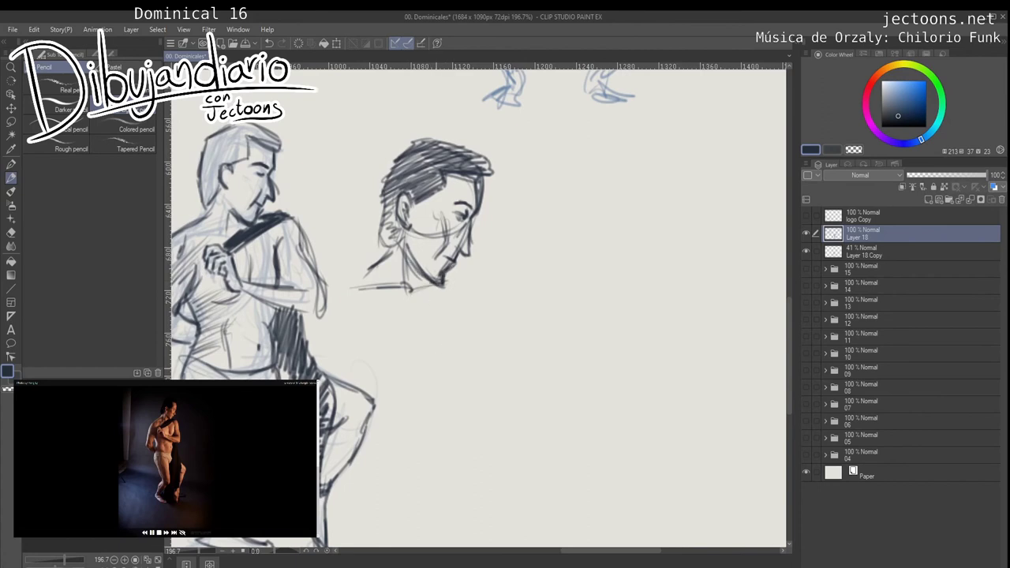
{"action": "left_click_drag", "start_coordinate": [433, 411], "coordinate": [427, 427]}
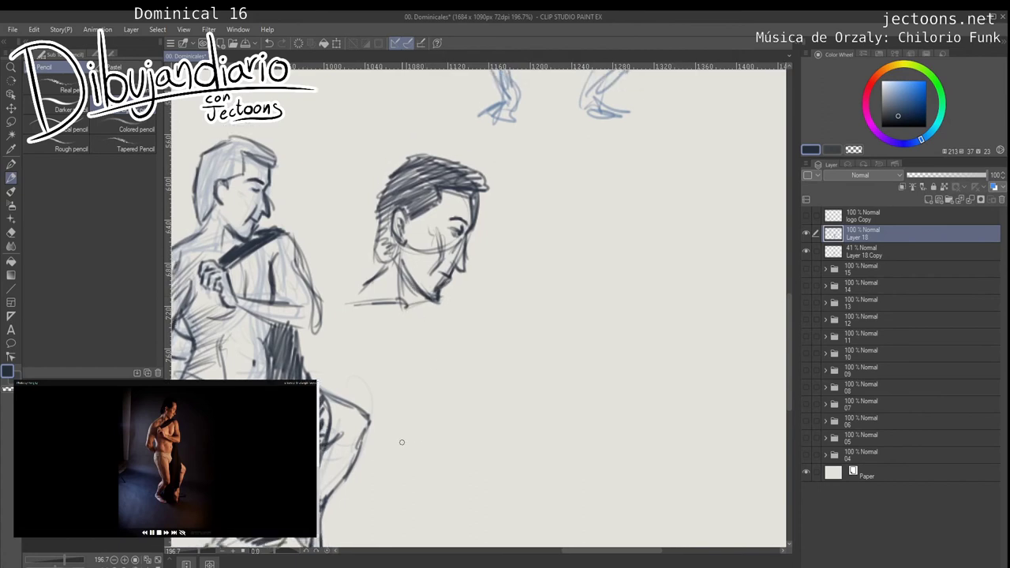
{"action": "left_click_drag", "start_coordinate": [545, 198], "coordinate": [470, 318]}
{"action": "key", "text": "ctrl+z"}
{"action": "mouse_move", "coordinate": [408, 225]}
{"action": "left_mouse_down"}
{"action": "mouse_move", "coordinate": [397, 211]}
{"action": "mouse_move", "coordinate": [404, 243]}
{"action": "mouse_move", "coordinate": [401, 233]}
{"action": "mouse_move", "coordinate": [375, 267]}
{"action": "left_mouse_up"}
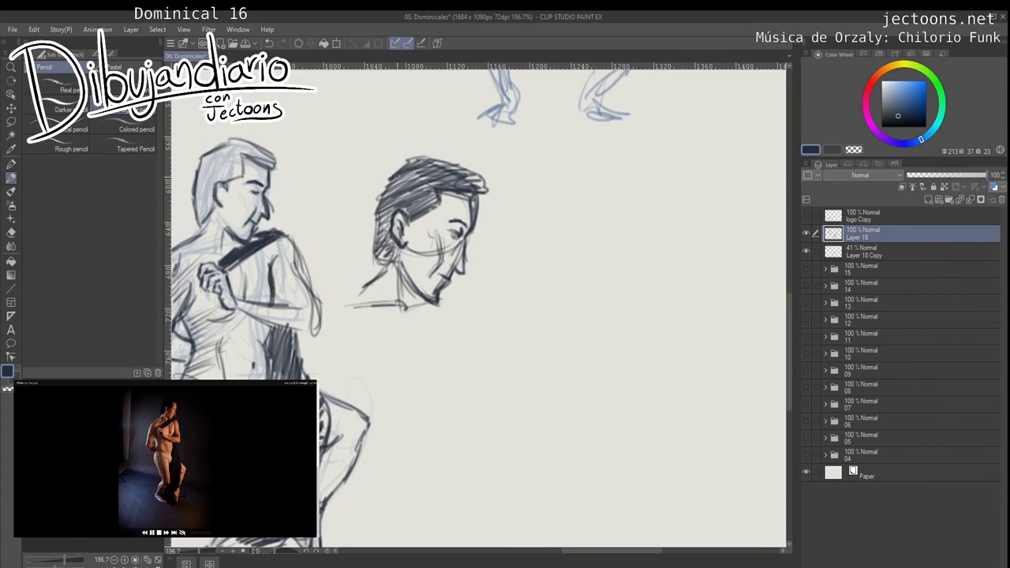
Step: Darken the top of the hair and refine the head study's cheek fold, mouth, nose and eye
{"action": "left_click_drag", "start_coordinate": [447, 158], "coordinate": [407, 166]}
{"action": "mouse_move", "coordinate": [477, 165]}
{"action": "left_mouse_down"}
{"action": "mouse_move", "coordinate": [399, 175]}
{"action": "mouse_move", "coordinate": [413, 191]}
{"action": "mouse_move", "coordinate": [421, 174]}
{"action": "left_mouse_up"}
{"action": "left_click_drag", "start_coordinate": [448, 219], "coordinate": [445, 243]}
{"action": "mouse_move", "coordinate": [448, 236]}
{"action": "left_mouse_down"}
{"action": "mouse_move", "coordinate": [430, 254]}
{"action": "mouse_move", "coordinate": [467, 257]}
{"action": "mouse_move", "coordinate": [475, 246]}
{"action": "left_mouse_up"}
{"action": "left_click_drag", "start_coordinate": [472, 218], "coordinate": [468, 254]}
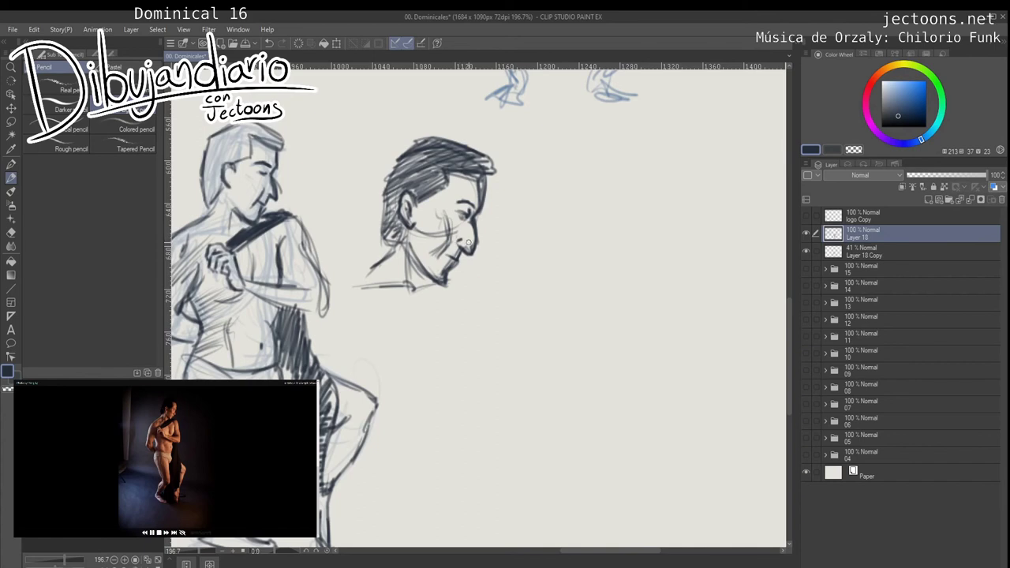
{"action": "left_click_drag", "start_coordinate": [465, 223], "coordinate": [472, 213]}
{"action": "scroll", "coordinate": [470, 347], "scroll_direction": "down", "scroll_amount": 5}
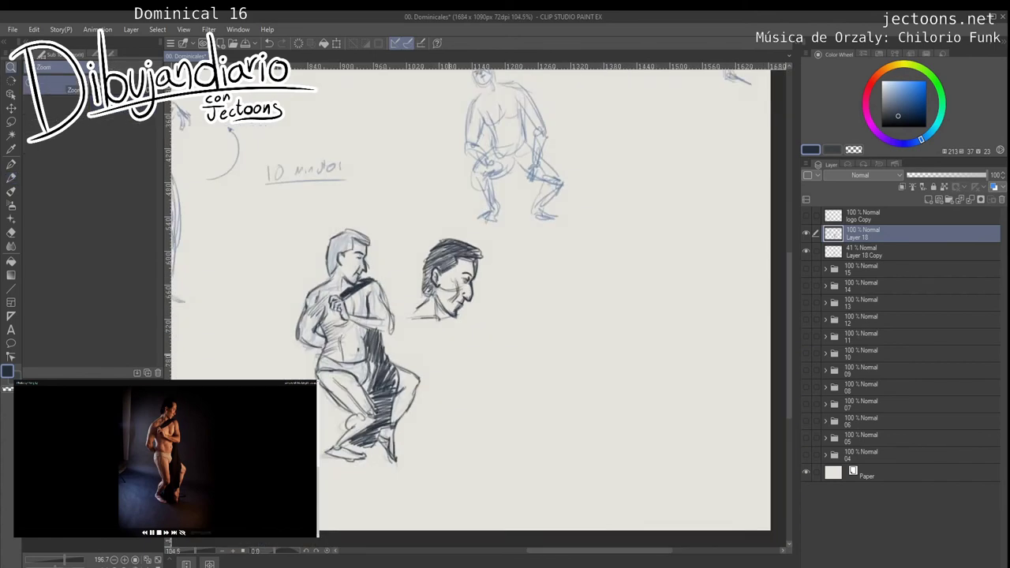
Step: Sketch a separate study of the curled hand below the head, with bent fingers, knuckles and wrist
{"action": "scroll", "coordinate": [426, 346], "scroll_direction": "up", "scroll_amount": 5}
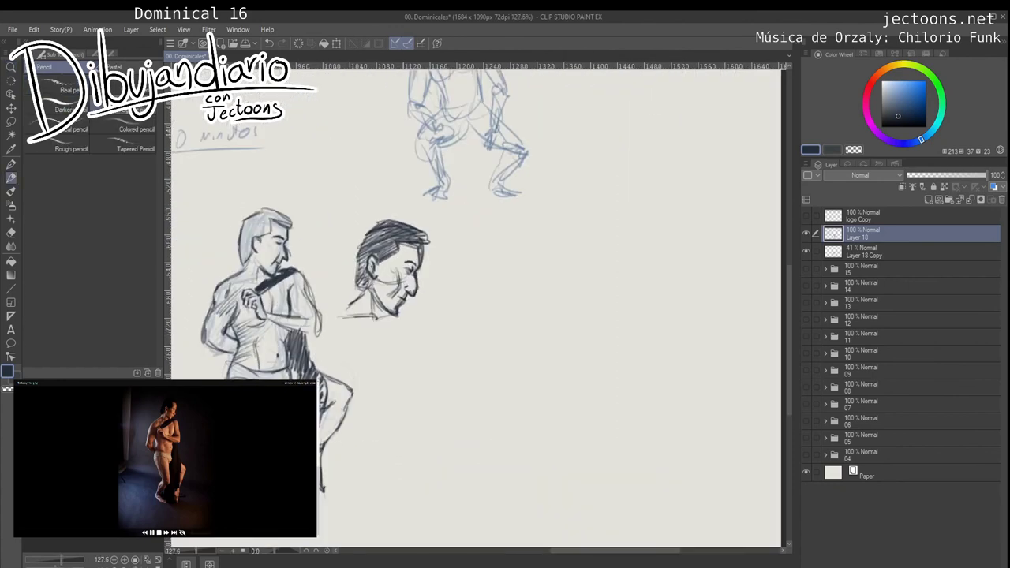
{"action": "left_click_drag", "start_coordinate": [358, 352], "coordinate": [381, 259]}
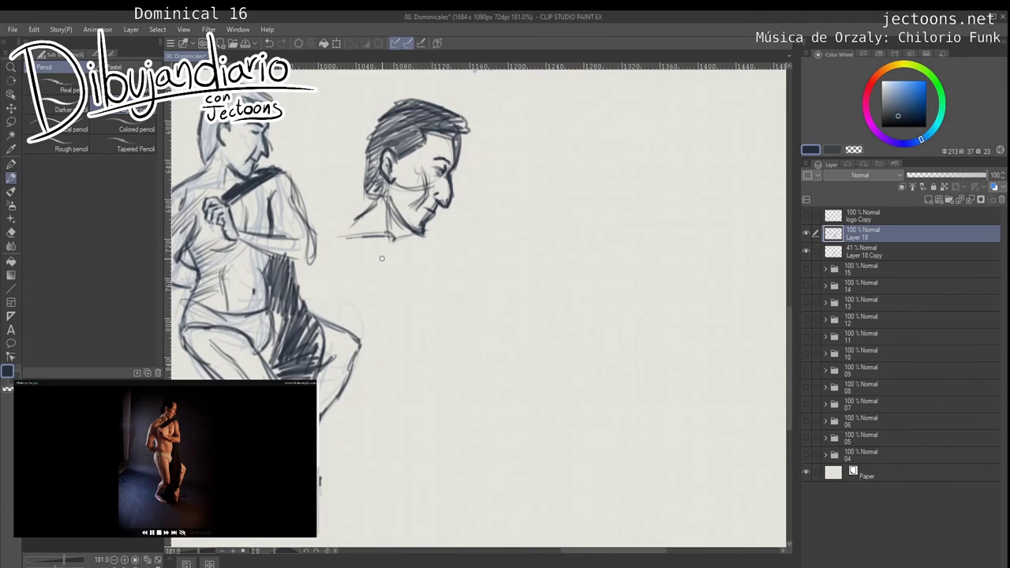
{"action": "mouse_move", "coordinate": [462, 338]}
{"action": "left_mouse_down"}
{"action": "mouse_move", "coordinate": [457, 299]}
{"action": "mouse_move", "coordinate": [443, 344]}
{"action": "mouse_move", "coordinate": [470, 356]}
{"action": "mouse_move", "coordinate": [491, 337]}
{"action": "mouse_move", "coordinate": [443, 351]}
{"action": "mouse_move", "coordinate": [428, 308]}
{"action": "mouse_move", "coordinate": [445, 305]}
{"action": "mouse_move", "coordinate": [429, 301]}
{"action": "mouse_move", "coordinate": [414, 318]}
{"action": "mouse_move", "coordinate": [416, 298]}
{"action": "mouse_move", "coordinate": [451, 294]}
{"action": "mouse_move", "coordinate": [424, 272]}
{"action": "mouse_move", "coordinate": [395, 319]}
{"action": "left_mouse_up"}
{"action": "left_click_drag", "start_coordinate": [403, 320], "coordinate": [409, 312]}
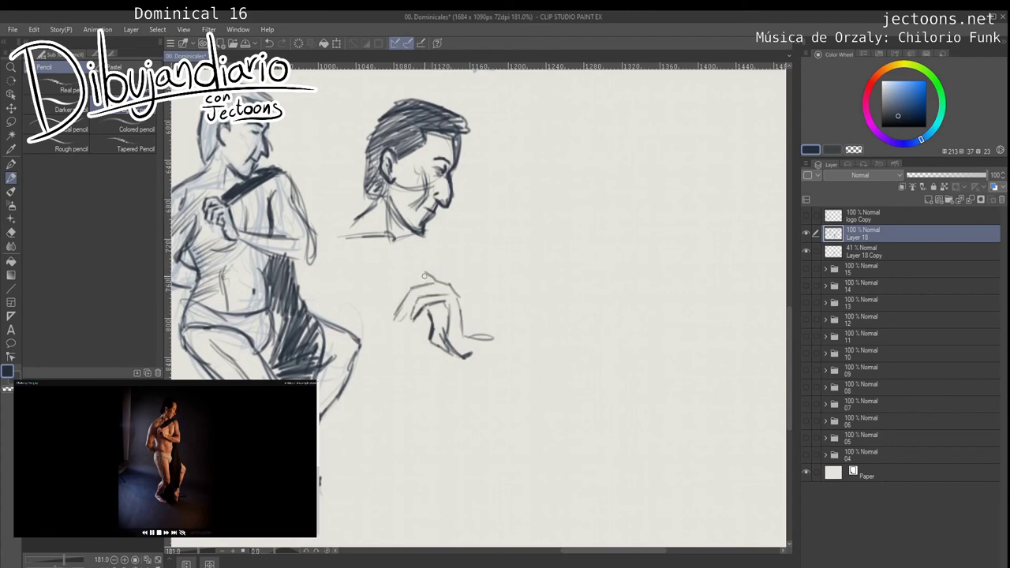
{"action": "mouse_move", "coordinate": [428, 275]}
{"action": "left_mouse_down"}
{"action": "mouse_move", "coordinate": [390, 318]}
{"action": "mouse_move", "coordinate": [413, 263]}
{"action": "mouse_move", "coordinate": [392, 273]}
{"action": "mouse_move", "coordinate": [384, 293]}
{"action": "mouse_move", "coordinate": [420, 275]}
{"action": "mouse_move", "coordinate": [395, 318]}
{"action": "mouse_move", "coordinate": [411, 314]}
{"action": "left_mouse_up"}
{"action": "mouse_move", "coordinate": [408, 298]}
{"action": "left_mouse_down"}
{"action": "mouse_move", "coordinate": [433, 283]}
{"action": "mouse_move", "coordinate": [406, 319]}
{"action": "left_mouse_up"}
Step: View the whole page of studies and switch the drawing colour to orange-red
{"action": "key", "text": "ctrl+space"}
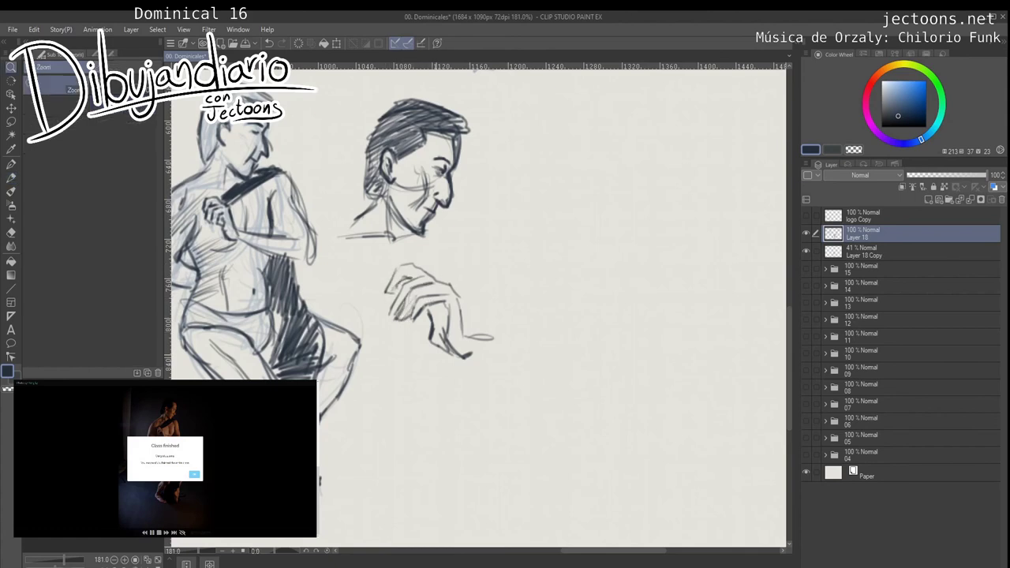
{"action": "left_click_drag", "start_coordinate": [435, 369], "coordinate": [332, 369]}
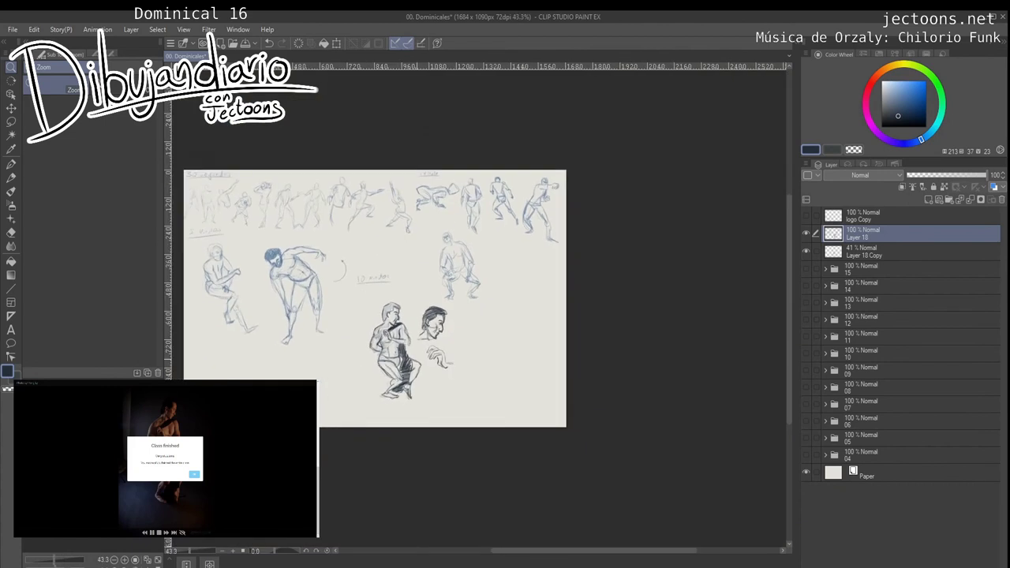
{"action": "left_click_drag", "start_coordinate": [429, 315], "coordinate": [458, 325]}
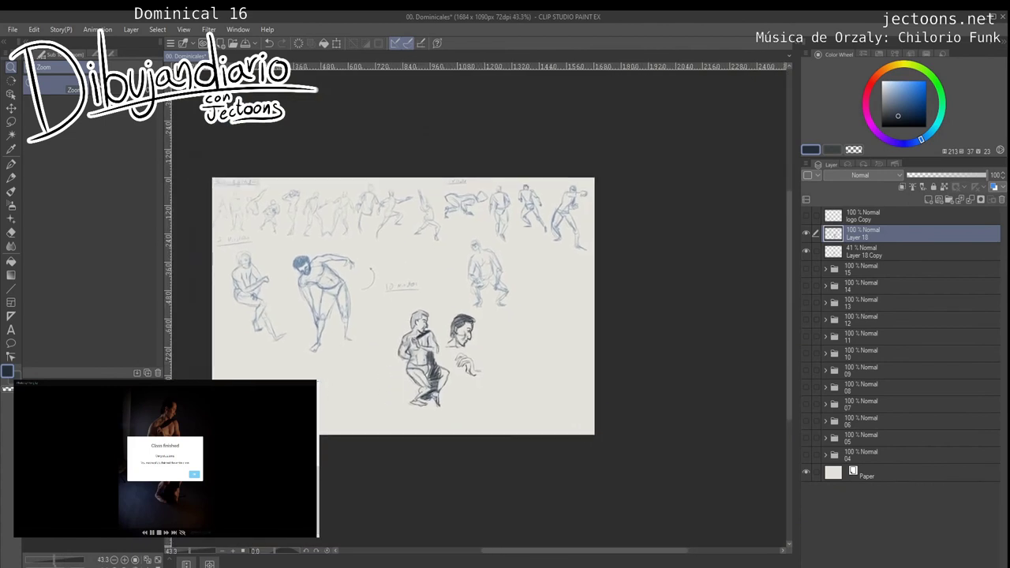
{"action": "left_click", "coordinate": [876, 75]}
{"action": "left_click_drag", "start_coordinate": [925, 82], "coordinate": [917, 88]}
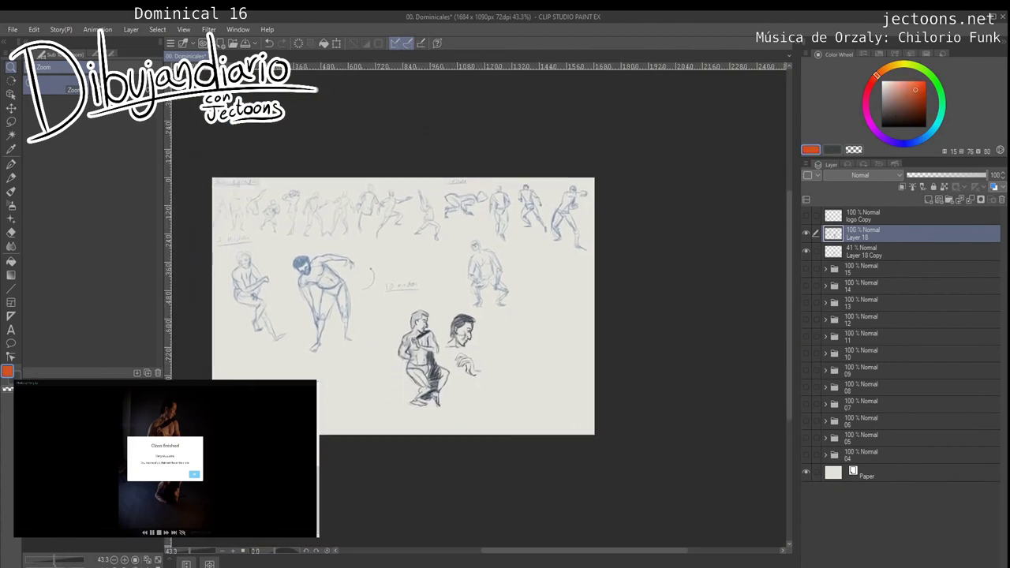
Step: Mark two 30-second poses with red arrows: the raised-arm torso and the broad-backed figure with unfinished legs
{"action": "left_click_drag", "start_coordinate": [254, 234], "coordinate": [325, 336]}
{"action": "left_click_drag", "start_coordinate": [414, 356], "coordinate": [362, 346]}
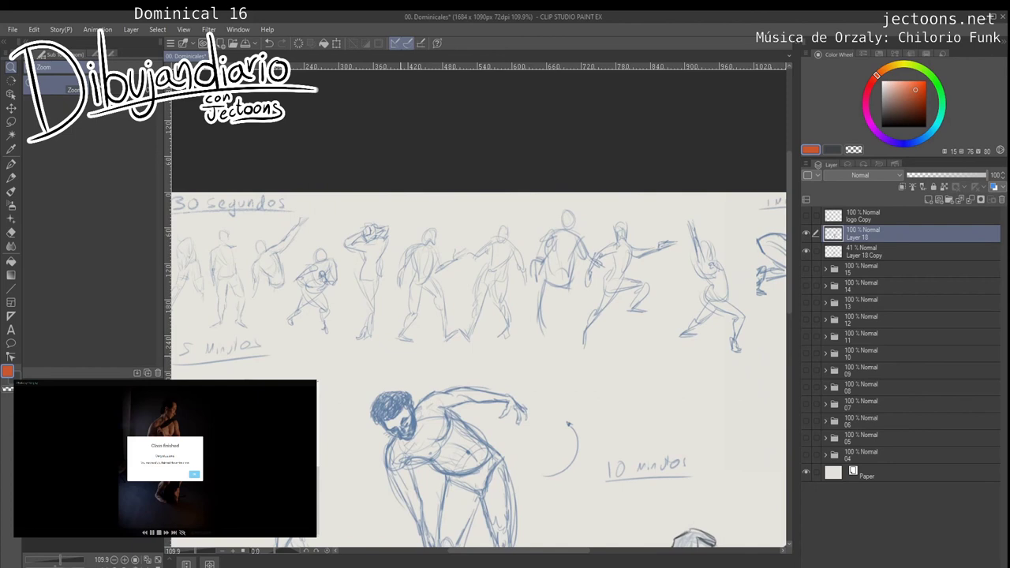
{"action": "left_click_drag", "start_coordinate": [410, 347], "coordinate": [413, 348]}
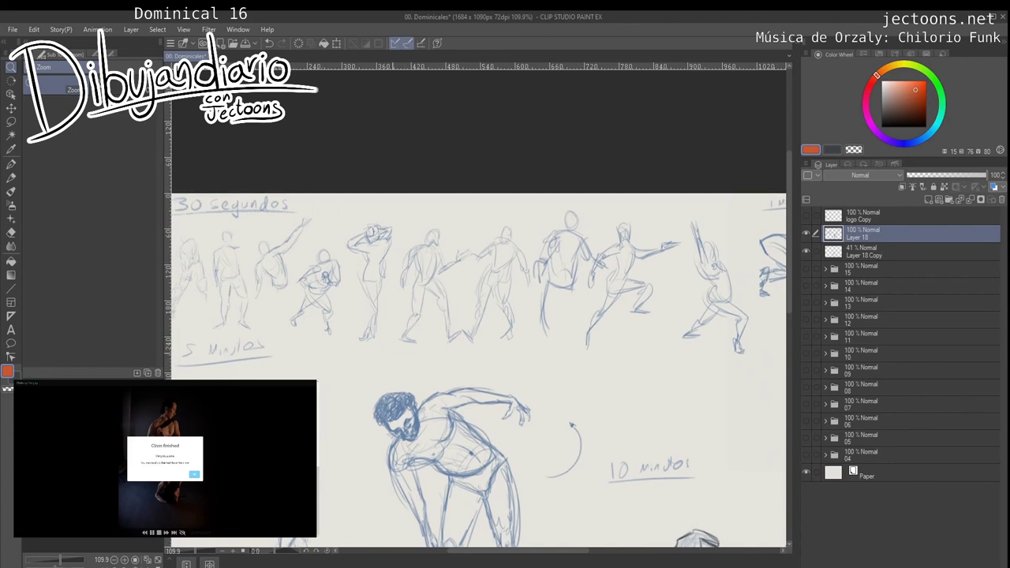
{"action": "key", "text": "p"}
{"action": "scroll", "coordinate": [299, 351], "scroll_direction": "left", "scroll_amount": 1}
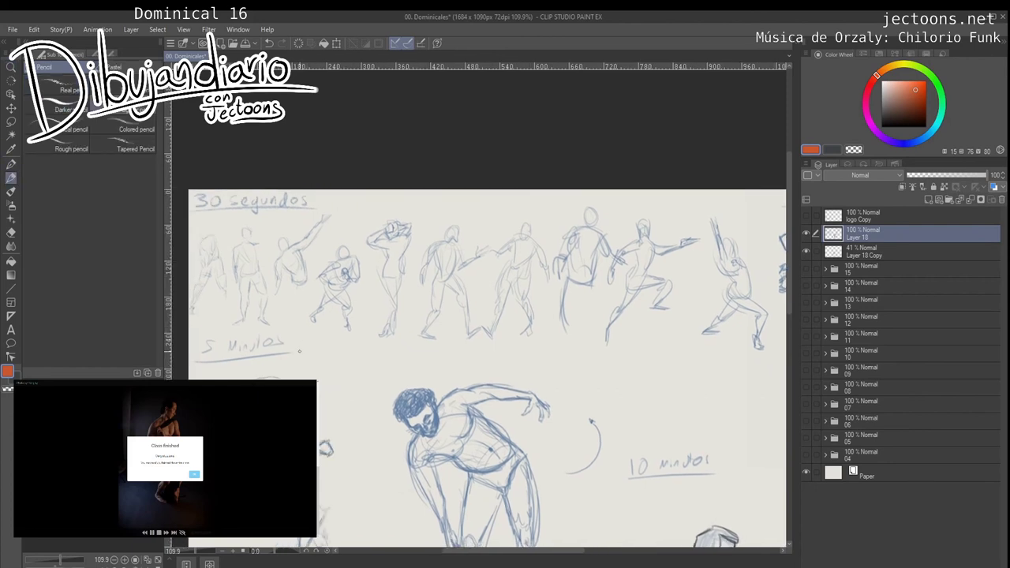
{"action": "scroll", "coordinate": [408, 352], "scroll_direction": "right", "scroll_amount": 2}
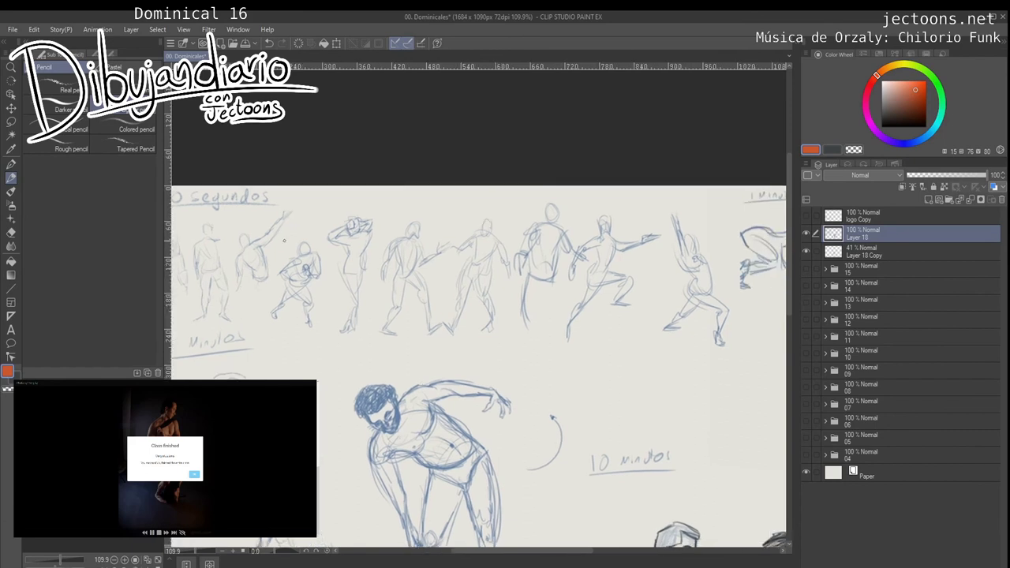
{"action": "left_click_drag", "start_coordinate": [284, 240], "coordinate": [273, 250]}
{"action": "left_click_drag", "start_coordinate": [524, 353], "coordinate": [537, 304]}
{"action": "left_click_drag", "start_coordinate": [566, 262], "coordinate": [616, 255]}
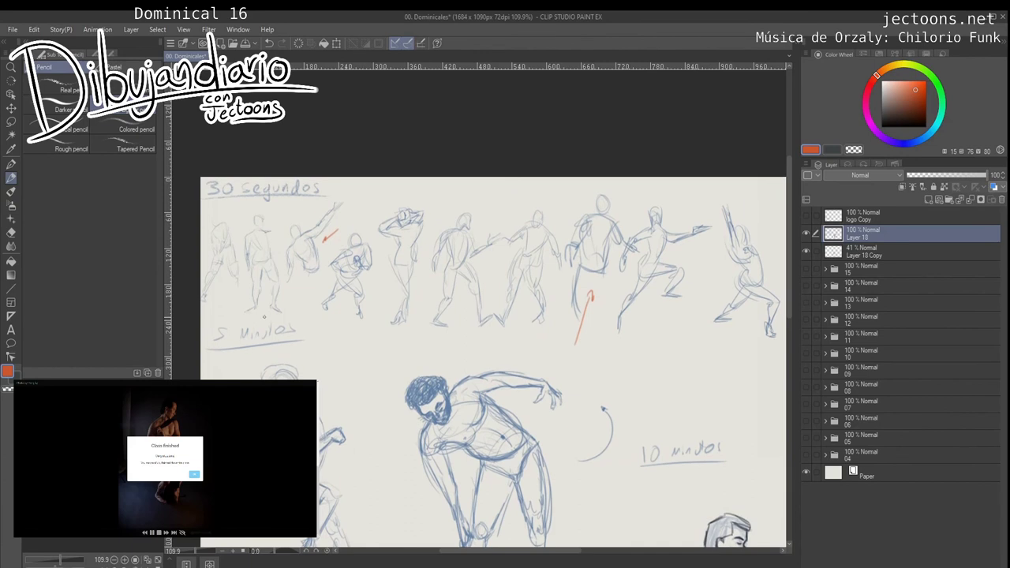
Step: Point red arrows at the crawling figure and the punching figure among the one-minute poses
{"action": "scroll", "coordinate": [247, 285], "scroll_direction": "up", "scroll_amount": 5}
{"action": "mouse_move", "coordinate": [543, 276]}
{"action": "left_mouse_down"}
{"action": "mouse_move", "coordinate": [649, 310]}
{"action": "mouse_move", "coordinate": [319, 313]}
{"action": "left_mouse_up"}
{"action": "mouse_move", "coordinate": [612, 309]}
{"action": "left_mouse_down"}
{"action": "mouse_move", "coordinate": [386, 310]}
{"action": "mouse_move", "coordinate": [490, 313]}
{"action": "left_mouse_up"}
{"action": "left_click_drag", "start_coordinate": [519, 387], "coordinate": [275, 459]}
{"action": "left_click_drag", "start_coordinate": [580, 355], "coordinate": [386, 312]}
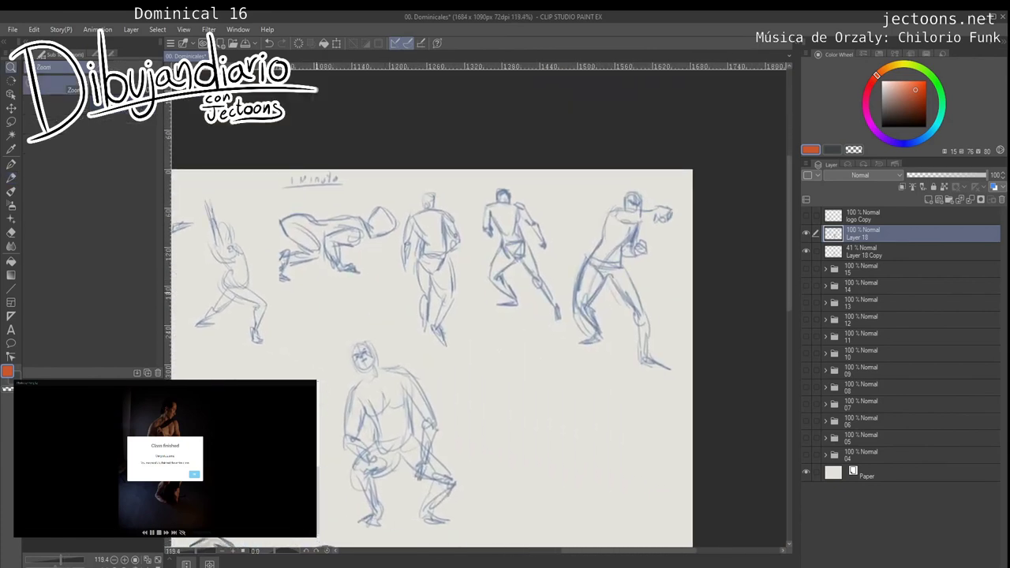
{"action": "key", "text": "p"}
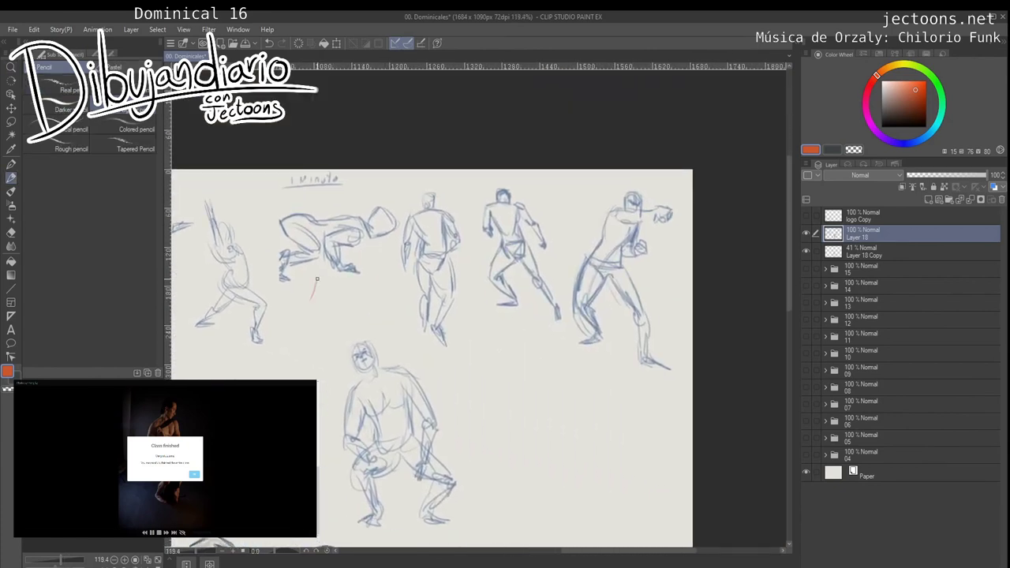
{"action": "scroll", "coordinate": [274, 375], "scroll_direction": "right", "scroll_amount": 4}
{"action": "scroll", "coordinate": [274, 376], "scroll_direction": "down", "scroll_amount": 3}
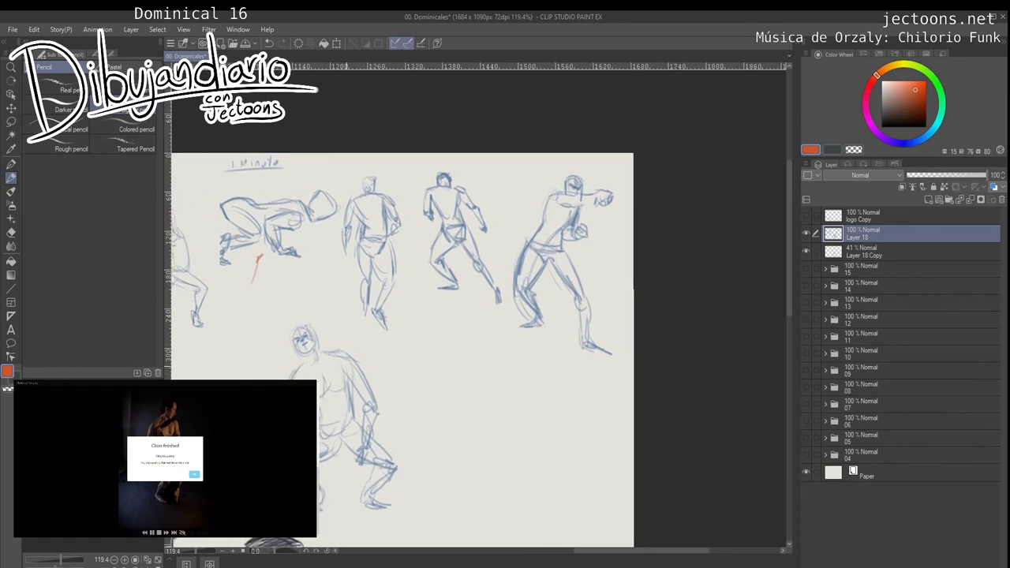
{"action": "left_click_drag", "start_coordinate": [493, 356], "coordinate": [542, 320]}
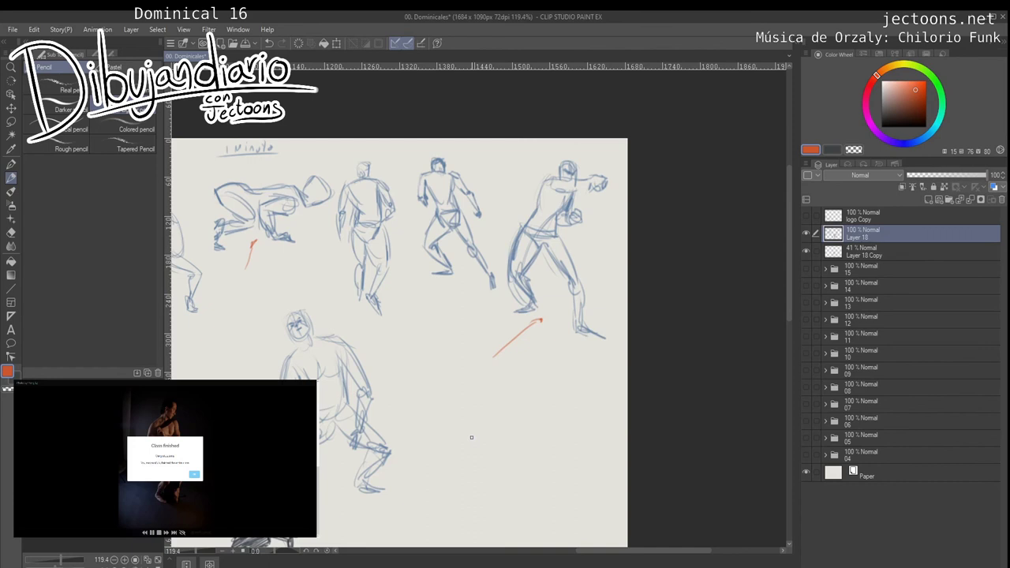
Step: Draw a red correction over the crawling figure showing a leg stretched back from the hip to the foot
{"action": "left_click_drag", "start_coordinate": [237, 232], "coordinate": [355, 268]}
{"action": "mouse_move", "coordinate": [328, 226]}
{"action": "left_mouse_down"}
{"action": "mouse_move", "coordinate": [318, 247]}
{"action": "mouse_move", "coordinate": [319, 239]}
{"action": "mouse_move", "coordinate": [233, 278]}
{"action": "mouse_move", "coordinate": [346, 248]}
{"action": "left_mouse_up"}
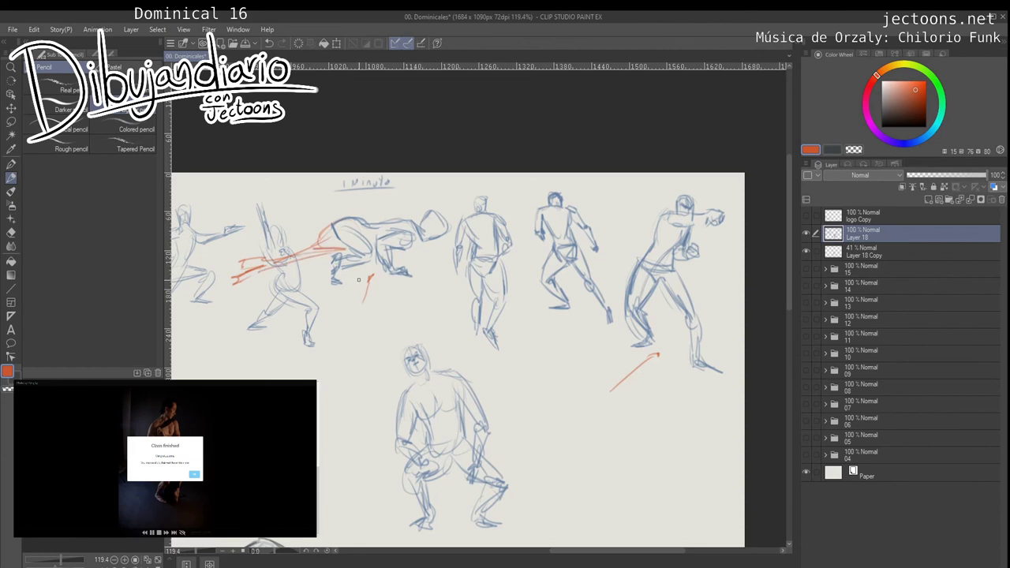
{"action": "mouse_move", "coordinate": [254, 269]}
{"action": "left_mouse_down"}
{"action": "mouse_move", "coordinate": [345, 248]}
{"action": "mouse_move", "coordinate": [244, 284]}
{"action": "left_mouse_up"}
{"action": "left_click_drag", "start_coordinate": [256, 274], "coordinate": [238, 285]}
{"action": "left_click_drag", "start_coordinate": [330, 332], "coordinate": [300, 332]}
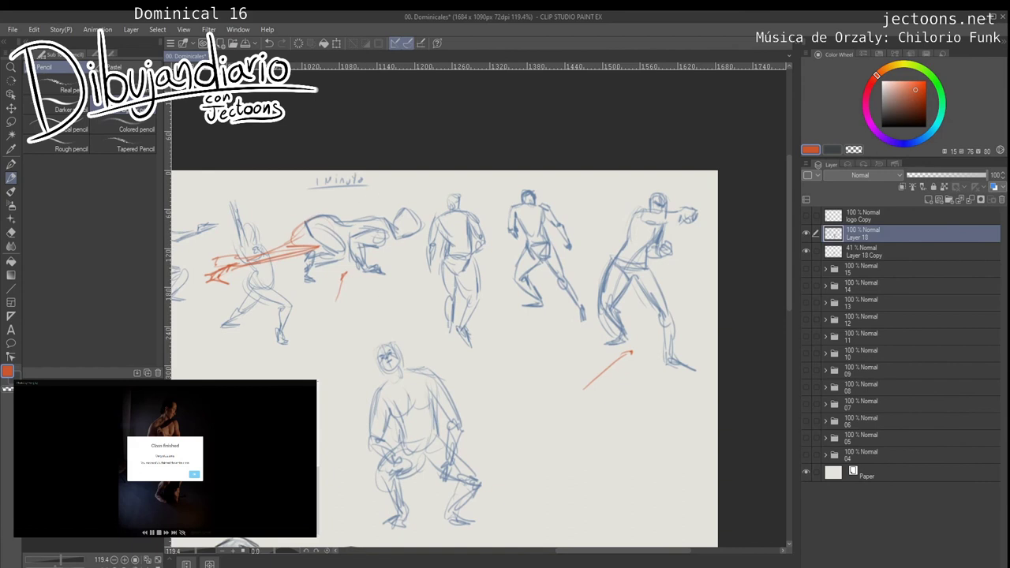
{"action": "mouse_move", "coordinate": [631, 352]}
{"action": "left_mouse_down"}
{"action": "mouse_move", "coordinate": [551, 449]}
{"action": "mouse_move", "coordinate": [390, 439]}
{"action": "mouse_move", "coordinate": [435, 460]}
{"action": "mouse_move", "coordinate": [541, 460]}
{"action": "mouse_move", "coordinate": [554, 450]}
{"action": "left_mouse_up"}
{"action": "key", "text": "ctrl+at"}
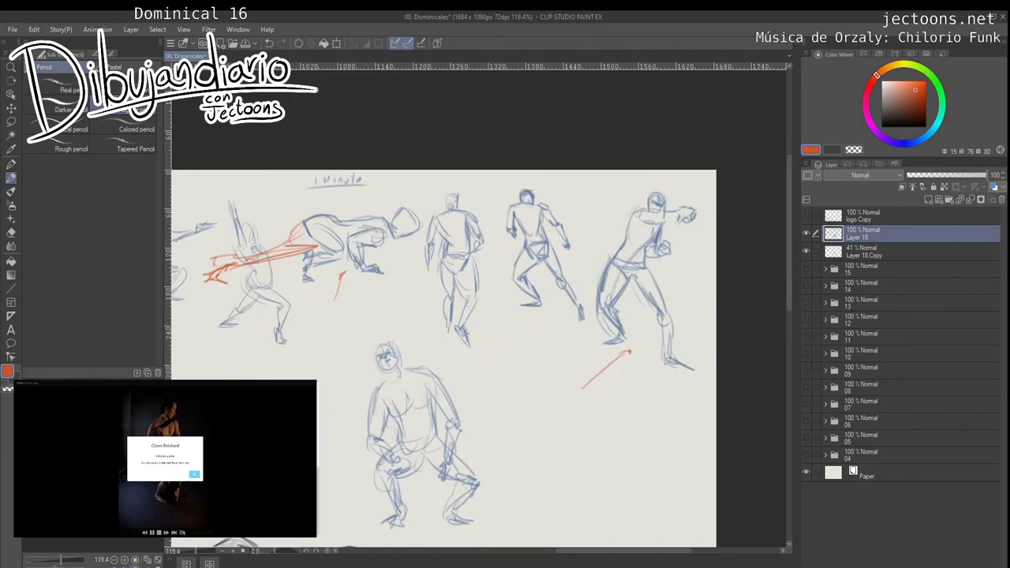
Step: Sketch red corrections at the crawling figure's head and point a red arrow at the squatting figure
{"action": "left_click_drag", "start_coordinate": [407, 277], "coordinate": [423, 312]}
{"action": "left_click_drag", "start_coordinate": [404, 279], "coordinate": [428, 289]}
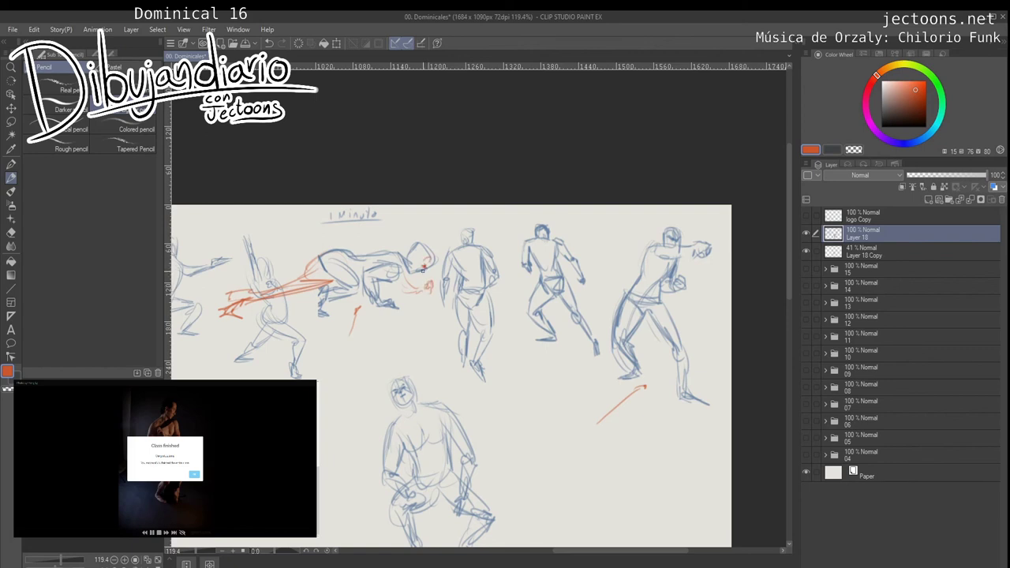
{"action": "mouse_move", "coordinate": [429, 389]}
{"action": "left_mouse_down"}
{"action": "mouse_move", "coordinate": [387, 324]}
{"action": "mouse_move", "coordinate": [385, 230]}
{"action": "left_mouse_up"}
{"action": "left_click_drag", "start_coordinate": [485, 302], "coordinate": [461, 308]}
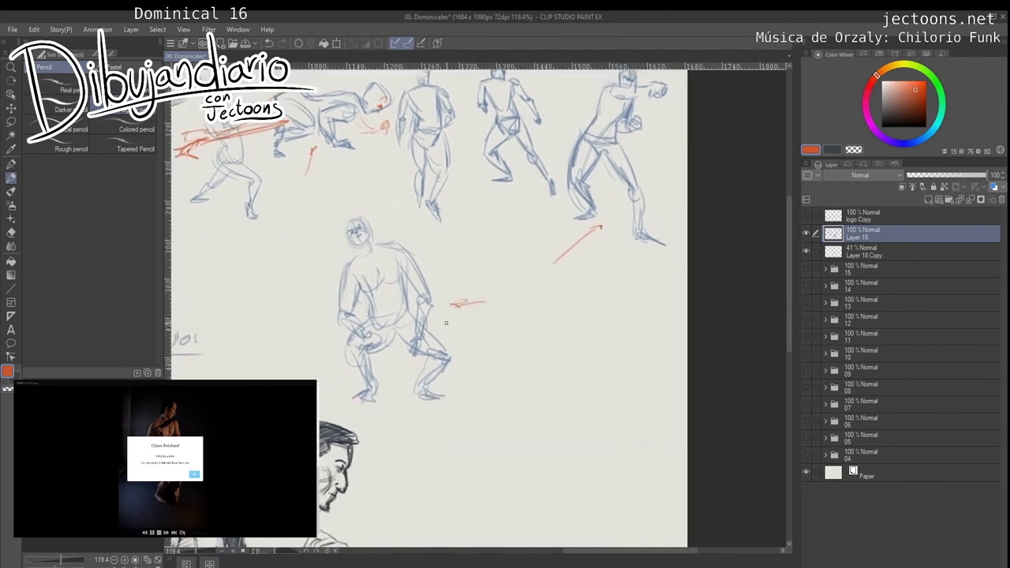
Step: Mark the squatting figure's waist in red and draw a larger red correction of its head, torso and arms beside it
{"action": "mouse_move", "coordinate": [413, 383]}
{"action": "left_mouse_down"}
{"action": "mouse_move", "coordinate": [439, 456]}
{"action": "mouse_move", "coordinate": [432, 430]}
{"action": "left_mouse_up"}
{"action": "left_click_drag", "start_coordinate": [423, 309], "coordinate": [426, 355]}
{"action": "left_click_drag", "start_coordinate": [381, 317], "coordinate": [388, 358]}
{"action": "left_click_drag", "start_coordinate": [388, 347], "coordinate": [422, 345]}
{"action": "mouse_move", "coordinate": [591, 359]}
{"action": "left_mouse_down"}
{"action": "mouse_move", "coordinate": [459, 323]}
{"action": "mouse_move", "coordinate": [458, 338]}
{"action": "mouse_move", "coordinate": [418, 323]}
{"action": "mouse_move", "coordinate": [471, 339]}
{"action": "mouse_move", "coordinate": [432, 356]}
{"action": "mouse_move", "coordinate": [465, 355]}
{"action": "mouse_move", "coordinate": [426, 385]}
{"action": "mouse_move", "coordinate": [473, 328]}
{"action": "mouse_move", "coordinate": [470, 385]}
{"action": "mouse_move", "coordinate": [473, 309]}
{"action": "mouse_move", "coordinate": [420, 307]}
{"action": "mouse_move", "coordinate": [420, 330]}
{"action": "mouse_move", "coordinate": [403, 340]}
{"action": "mouse_move", "coordinate": [410, 375]}
{"action": "mouse_move", "coordinate": [442, 406]}
{"action": "mouse_move", "coordinate": [404, 383]}
{"action": "mouse_move", "coordinate": [429, 355]}
{"action": "mouse_move", "coordinate": [426, 378]}
{"action": "mouse_move", "coordinate": [477, 378]}
{"action": "mouse_move", "coordinate": [468, 348]}
{"action": "left_mouse_up"}
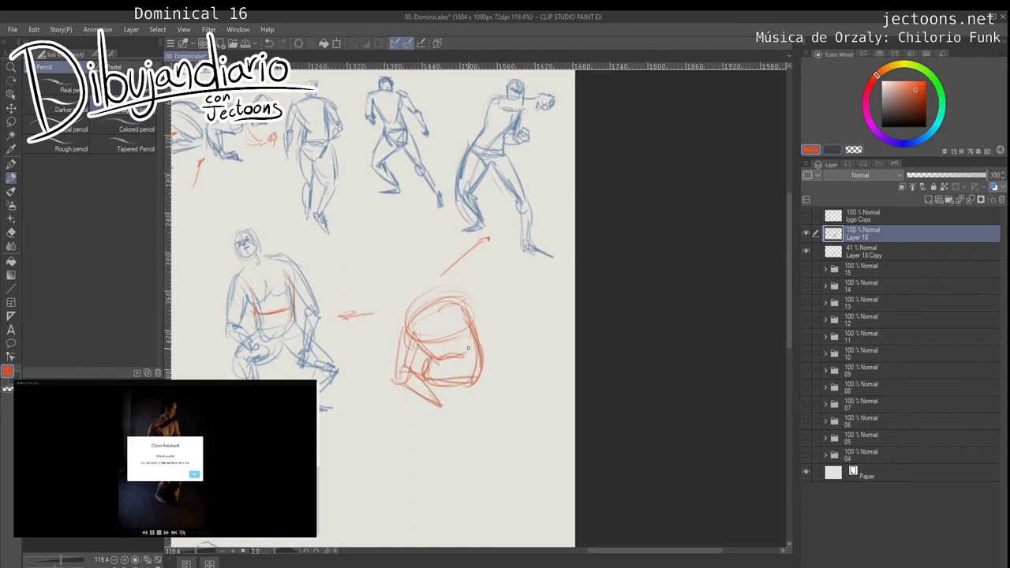
{"action": "mouse_move", "coordinate": [466, 305]}
{"action": "left_mouse_down"}
{"action": "mouse_move", "coordinate": [467, 337]}
{"action": "mouse_move", "coordinate": [514, 350]}
{"action": "mouse_move", "coordinate": [476, 303]}
{"action": "mouse_move", "coordinate": [505, 346]}
{"action": "mouse_move", "coordinate": [484, 382]}
{"action": "mouse_move", "coordinate": [432, 357]}
{"action": "mouse_move", "coordinate": [439, 343]}
{"action": "mouse_move", "coordinate": [471, 347]}
{"action": "mouse_move", "coordinate": [471, 375]}
{"action": "mouse_move", "coordinate": [429, 384]}
{"action": "mouse_move", "coordinate": [424, 358]}
{"action": "mouse_move", "coordinate": [477, 366]}
{"action": "mouse_move", "coordinate": [480, 354]}
{"action": "mouse_move", "coordinate": [499, 385]}
{"action": "mouse_move", "coordinate": [475, 392]}
{"action": "mouse_move", "coordinate": [491, 405]}
{"action": "mouse_move", "coordinate": [483, 432]}
{"action": "left_mouse_up"}
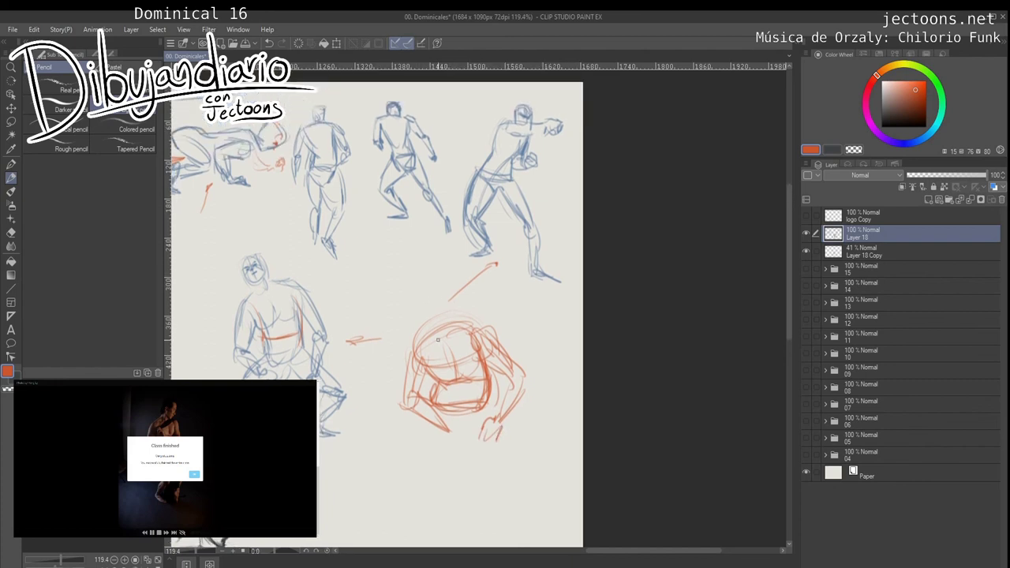
{"action": "mouse_move", "coordinate": [427, 293]}
{"action": "left_mouse_down"}
{"action": "mouse_move", "coordinate": [438, 325]}
{"action": "mouse_move", "coordinate": [451, 300]}
{"action": "mouse_move", "coordinate": [423, 308]}
{"action": "mouse_move", "coordinate": [454, 316]}
{"action": "mouse_move", "coordinate": [429, 327]}
{"action": "mouse_move", "coordinate": [434, 344]}
{"action": "mouse_move", "coordinate": [429, 289]}
{"action": "mouse_move", "coordinate": [413, 312]}
{"action": "mouse_move", "coordinate": [418, 326]}
{"action": "mouse_move", "coordinate": [438, 293]}
{"action": "mouse_move", "coordinate": [405, 362]}
{"action": "left_mouse_up"}
Step: Point a red arrow at the seated five-minute figure and sketch a red box-shaped head beside it
{"action": "mouse_move", "coordinate": [425, 226]}
{"action": "left_mouse_down"}
{"action": "mouse_move", "coordinate": [441, 278]}
{"action": "mouse_move", "coordinate": [746, 181]}
{"action": "left_mouse_up"}
{"action": "mouse_move", "coordinate": [347, 260]}
{"action": "left_mouse_down"}
{"action": "mouse_move", "coordinate": [624, 260]}
{"action": "mouse_move", "coordinate": [740, 293]}
{"action": "left_mouse_up"}
{"action": "left_click_drag", "start_coordinate": [275, 363], "coordinate": [293, 337]}
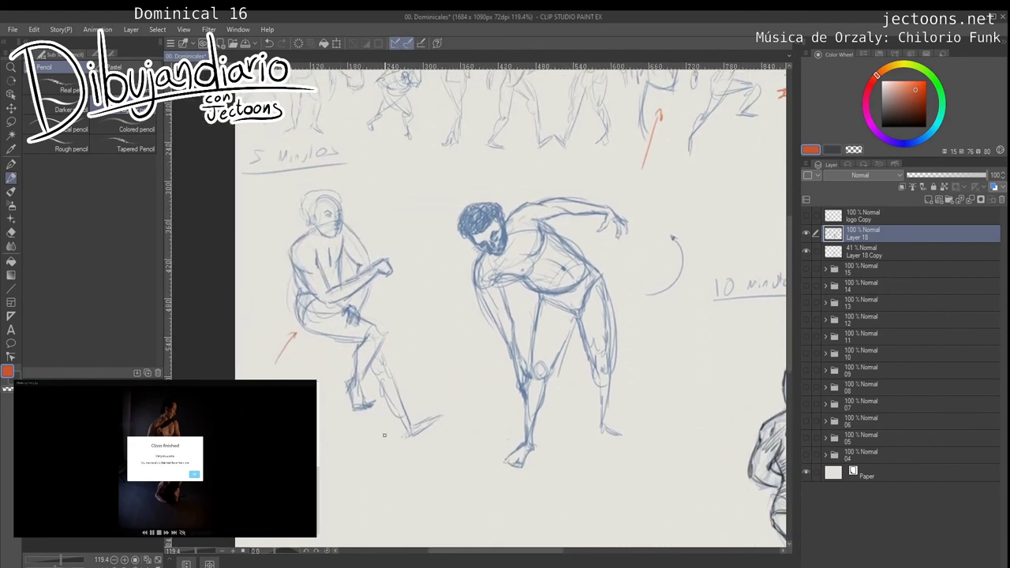
{"action": "left_click_drag", "start_coordinate": [384, 434], "coordinate": [345, 432]}
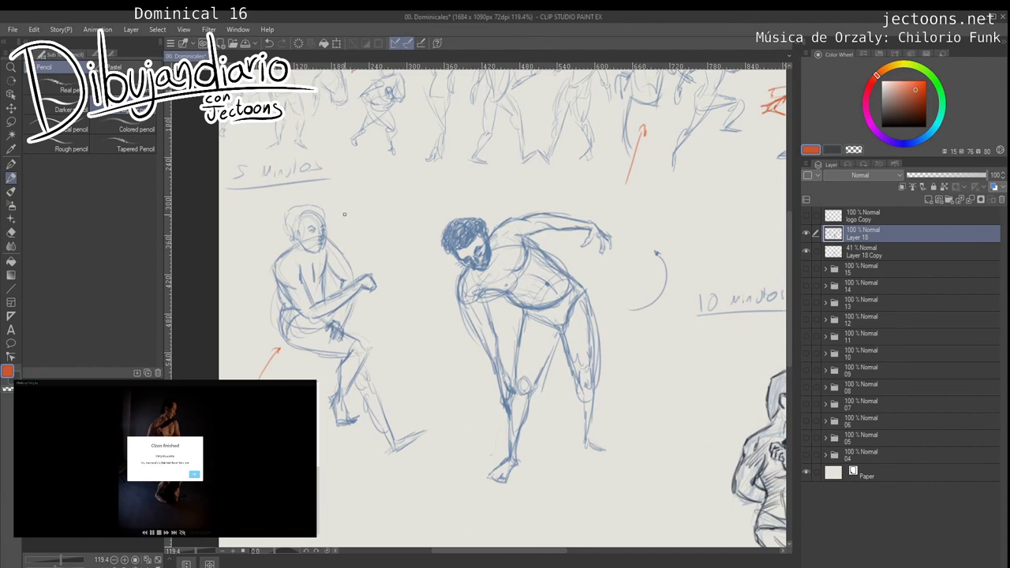
{"action": "left_click_drag", "start_coordinate": [302, 259], "coordinate": [294, 236]}
{"action": "key", "text": "ctrl+z"}
{"action": "mouse_move", "coordinate": [354, 198]}
{"action": "left_mouse_down"}
{"action": "mouse_move", "coordinate": [384, 197]}
{"action": "mouse_move", "coordinate": [379, 231]}
{"action": "mouse_move", "coordinate": [348, 209]}
{"action": "mouse_move", "coordinate": [370, 240]}
{"action": "left_mouse_up"}
{"action": "left_click_drag", "start_coordinate": [418, 346], "coordinate": [346, 335]}
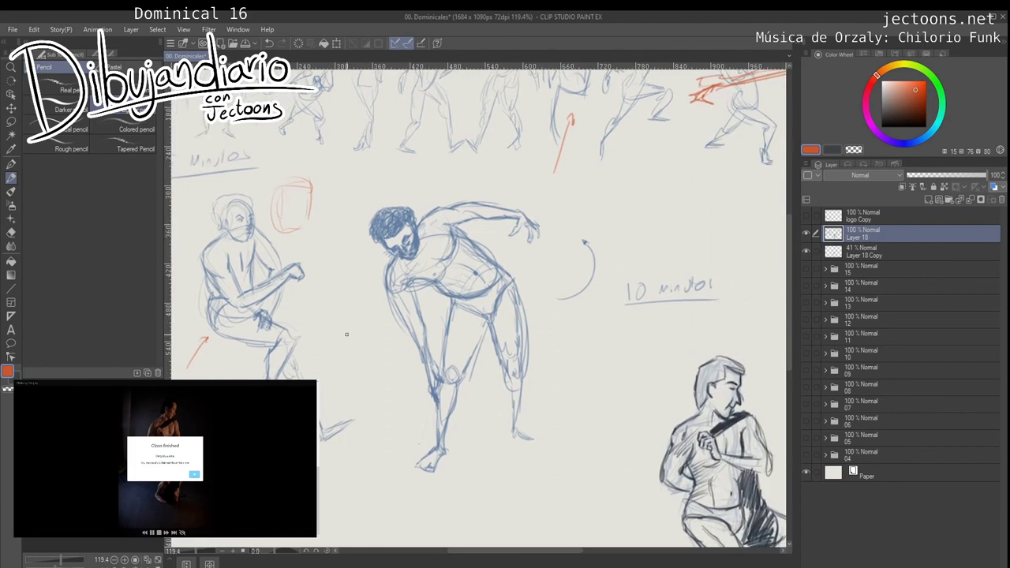
Step: Sketch the rounded red masses of a bent torso below the five-minute studies, with curves for belly and rib cage
{"action": "left_click_drag", "start_coordinate": [446, 400], "coordinate": [412, 382]}
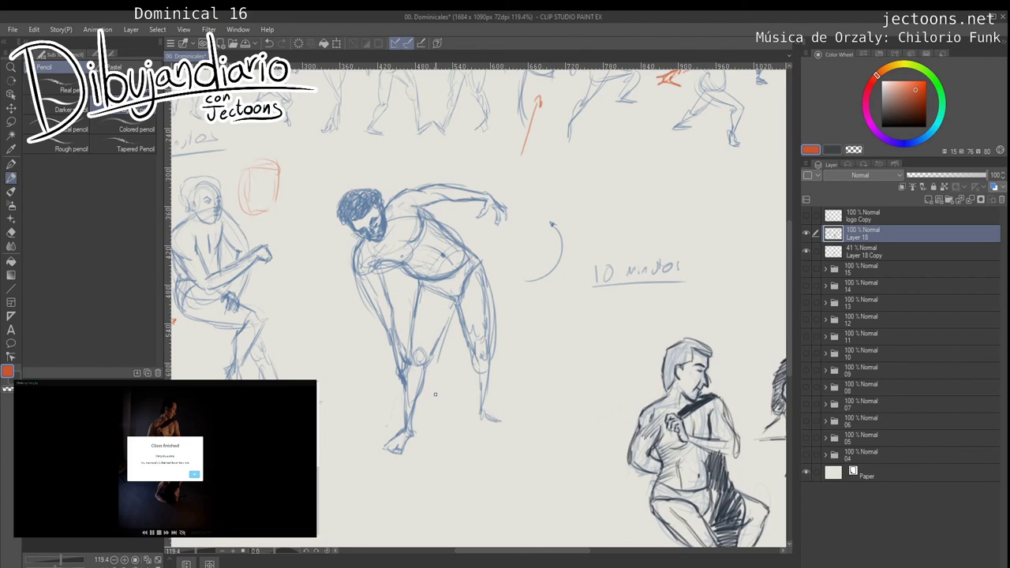
{"action": "mouse_move", "coordinate": [436, 394]}
{"action": "left_mouse_down"}
{"action": "mouse_move", "coordinate": [454, 276]}
{"action": "mouse_move", "coordinate": [447, 309]}
{"action": "mouse_move", "coordinate": [468, 263]}
{"action": "mouse_move", "coordinate": [455, 290]}
{"action": "mouse_move", "coordinate": [457, 276]}
{"action": "left_mouse_up"}
{"action": "mouse_move", "coordinate": [320, 404]}
{"action": "left_mouse_down"}
{"action": "mouse_move", "coordinate": [356, 410]}
{"action": "mouse_move", "coordinate": [344, 426]}
{"action": "mouse_move", "coordinate": [362, 448]}
{"action": "mouse_move", "coordinate": [377, 446]}
{"action": "mouse_move", "coordinate": [344, 433]}
{"action": "mouse_move", "coordinate": [389, 442]}
{"action": "mouse_move", "coordinate": [411, 413]}
{"action": "left_mouse_up"}
{"action": "left_click_drag", "start_coordinate": [388, 372], "coordinate": [377, 444]}
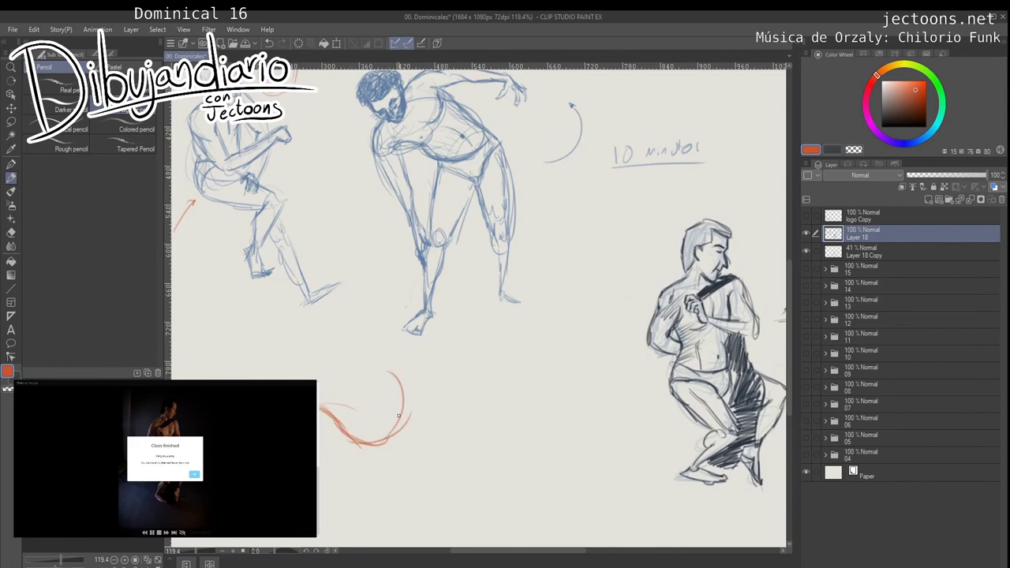
{"action": "mouse_move", "coordinate": [341, 358]}
{"action": "left_mouse_down"}
{"action": "mouse_move", "coordinate": [399, 396]}
{"action": "mouse_move", "coordinate": [294, 379]}
{"action": "left_mouse_up"}
{"action": "left_click_drag", "start_coordinate": [318, 511], "coordinate": [324, 531]}
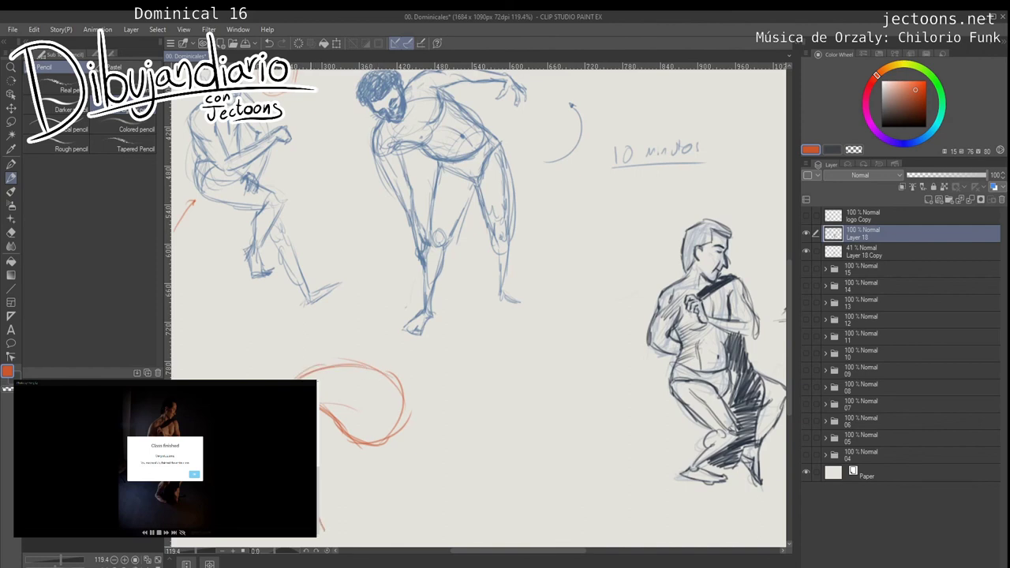
{"action": "left_click_drag", "start_coordinate": [318, 488], "coordinate": [325, 541]}
{"action": "mouse_move", "coordinate": [295, 377]}
{"action": "left_mouse_down"}
{"action": "mouse_move", "coordinate": [334, 343]}
{"action": "mouse_move", "coordinate": [322, 404]}
{"action": "left_mouse_up"}
{"action": "mouse_move", "coordinate": [352, 363]}
{"action": "left_mouse_down"}
{"action": "mouse_move", "coordinate": [331, 407]}
{"action": "mouse_move", "coordinate": [321, 400]}
{"action": "left_mouse_up"}
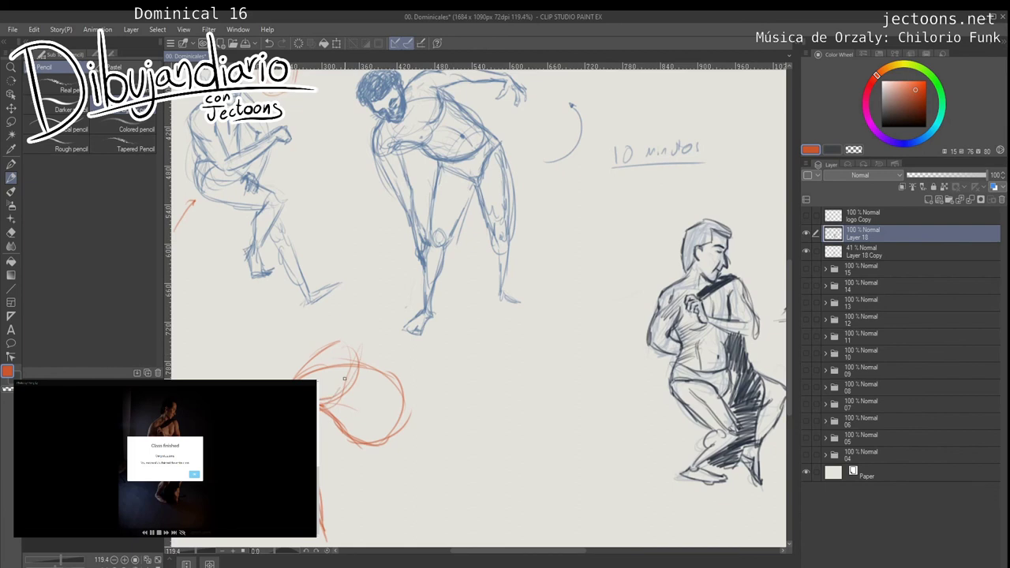
{"action": "left_click_drag", "start_coordinate": [343, 342], "coordinate": [349, 363]}
{"action": "mouse_move", "coordinate": [349, 364]}
{"action": "left_mouse_down"}
{"action": "mouse_move", "coordinate": [336, 379]}
{"action": "mouse_move", "coordinate": [392, 345]}
{"action": "mouse_move", "coordinate": [392, 315]}
{"action": "left_mouse_up"}
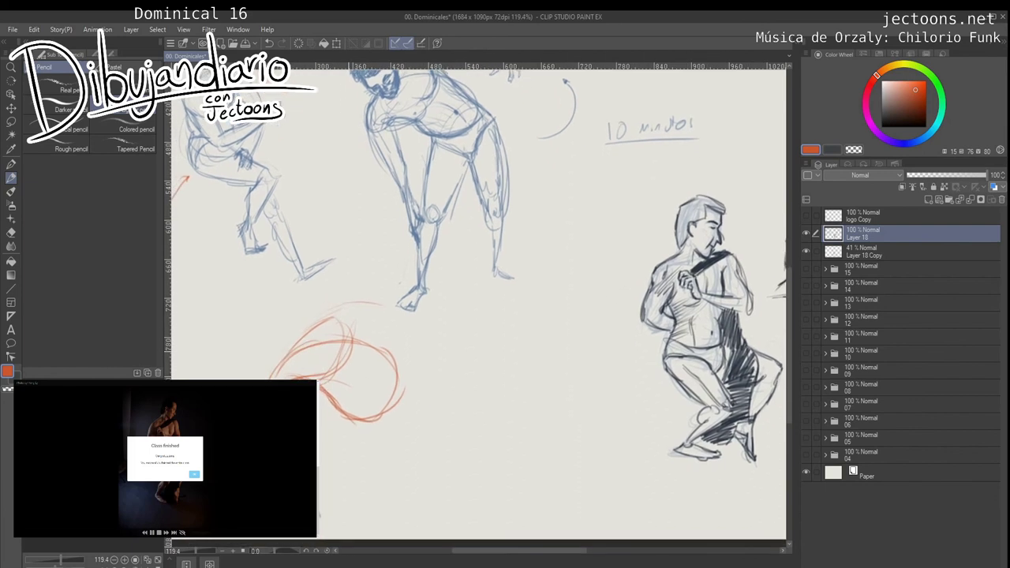
Step: Add the waist fold, curved centre lines and a navel dot to the red torso sketch
{"action": "mouse_move", "coordinate": [322, 385]}
{"action": "left_mouse_down"}
{"action": "mouse_move", "coordinate": [342, 387]}
{"action": "mouse_move", "coordinate": [353, 413]}
{"action": "mouse_move", "coordinate": [364, 409]}
{"action": "left_mouse_up"}
{"action": "left_click_drag", "start_coordinate": [366, 369], "coordinate": [349, 409]}
{"action": "key", "text": "ctrl+z"}
{"action": "key", "text": "ctrl+z"}
{"action": "left_click_drag", "start_coordinate": [362, 360], "coordinate": [394, 391]}
{"action": "mouse_move", "coordinate": [328, 352]}
{"action": "left_mouse_down"}
{"action": "mouse_move", "coordinate": [377, 389]}
{"action": "mouse_move", "coordinate": [373, 372]}
{"action": "mouse_move", "coordinate": [310, 362]}
{"action": "mouse_move", "coordinate": [325, 351]}
{"action": "mouse_move", "coordinate": [324, 371]}
{"action": "mouse_move", "coordinate": [357, 409]}
{"action": "mouse_move", "coordinate": [361, 376]}
{"action": "mouse_move", "coordinate": [350, 408]}
{"action": "mouse_move", "coordinate": [392, 355]}
{"action": "mouse_move", "coordinate": [357, 410]}
{"action": "left_mouse_up"}
{"action": "left_click", "coordinate": [372, 372]}
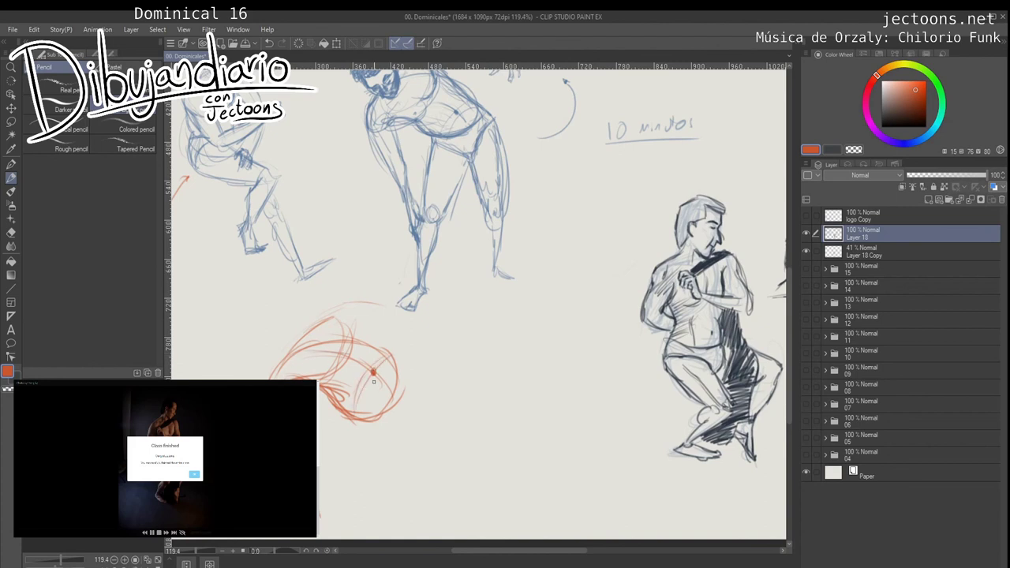
Step: Undo the last strokes on the red torso and redraw its curved contour lines
{"action": "mouse_move", "coordinate": [354, 339]}
{"action": "left_mouse_down"}
{"action": "mouse_move", "coordinate": [321, 375]}
{"action": "mouse_move", "coordinate": [336, 364]}
{"action": "mouse_move", "coordinate": [351, 318]}
{"action": "left_mouse_up"}
{"action": "key", "text": "ctrl+z"}
{"action": "key", "text": "ctrl+z"}
{"action": "key", "text": "ctrl+z"}
{"action": "key", "text": "ctrl+z"}
{"action": "key", "text": "ctrl+z"}
{"action": "key", "text": "ctrl+z"}
{"action": "mouse_move", "coordinate": [403, 368]}
{"action": "left_mouse_down"}
{"action": "mouse_move", "coordinate": [368, 404]}
{"action": "mouse_move", "coordinate": [341, 411]}
{"action": "mouse_move", "coordinate": [399, 378]}
{"action": "left_mouse_up"}
Step: Try sketching a red sphere with curved contour lines beside the torso sketch
{"action": "mouse_move", "coordinate": [452, 348]}
{"action": "left_mouse_down"}
{"action": "mouse_move", "coordinate": [519, 365]}
{"action": "mouse_move", "coordinate": [468, 418]}
{"action": "mouse_move", "coordinate": [469, 334]}
{"action": "mouse_move", "coordinate": [508, 388]}
{"action": "mouse_move", "coordinate": [455, 394]}
{"action": "mouse_move", "coordinate": [514, 358]}
{"action": "left_mouse_up"}
{"action": "mouse_move", "coordinate": [462, 405]}
{"action": "left_mouse_down"}
{"action": "mouse_move", "coordinate": [521, 385]}
{"action": "mouse_move", "coordinate": [456, 406]}
{"action": "left_mouse_up"}
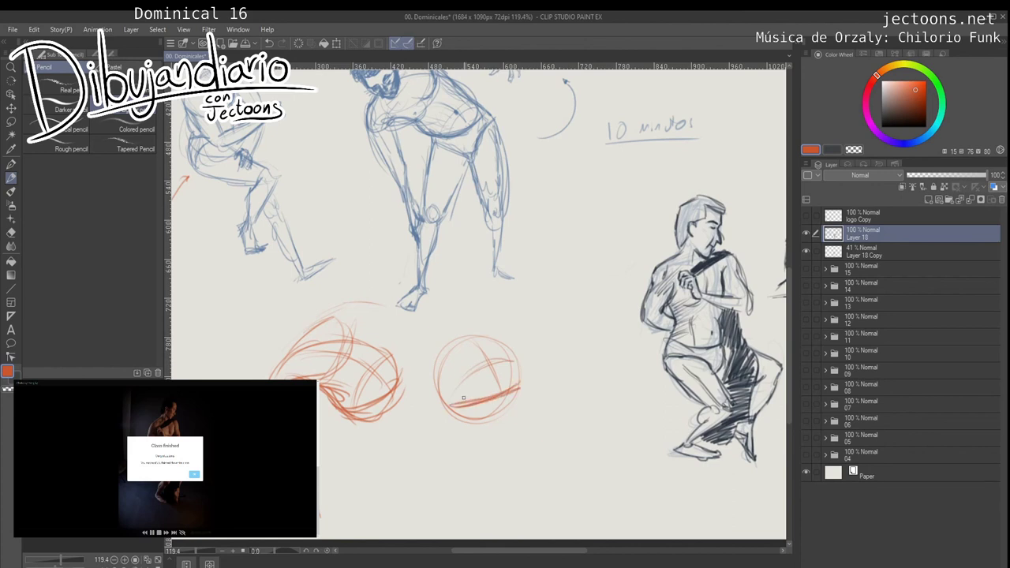
{"action": "left_click_drag", "start_coordinate": [454, 342], "coordinate": [500, 326]}
{"action": "left_click_drag", "start_coordinate": [488, 365], "coordinate": [524, 345]}
{"action": "key", "text": "ctrl+z"}
{"action": "key", "text": "ctrl+z"}
{"action": "key", "text": "ctrl+z"}
{"action": "key", "text": "ctrl+z"}
{"action": "key", "text": "ctrl+z"}
{"action": "key", "text": "ctrl+z"}
{"action": "key", "text": "ctrl+z"}
{"action": "key", "text": "ctrl+z"}
{"action": "key", "text": "ctrl+z"}
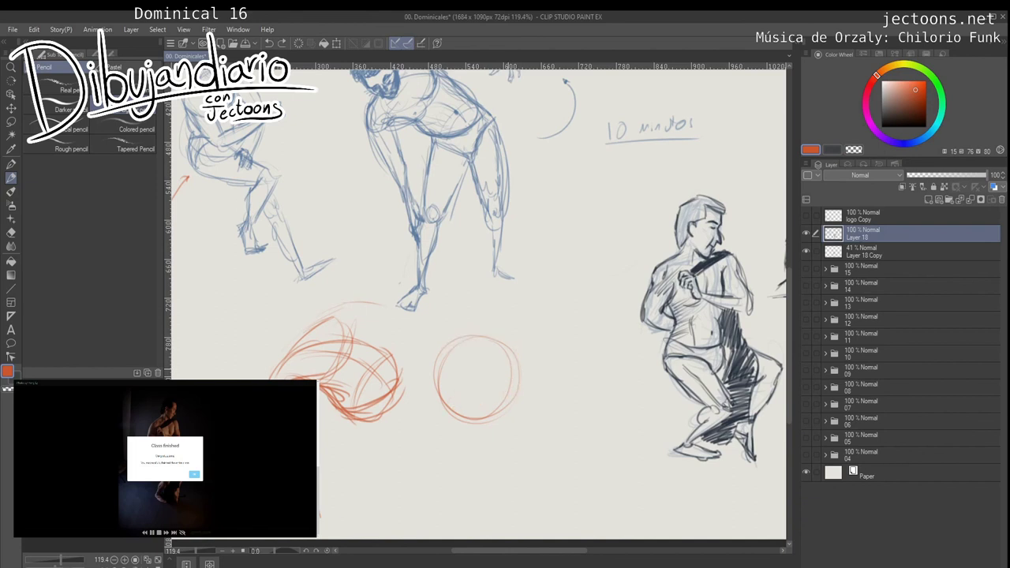
{"action": "key", "text": "ctrl+z"}
Step: Mark the navel on the red torso and extend the shoulder and outstretched arm with connecting torso lines
{"action": "left_click", "coordinate": [369, 369]}
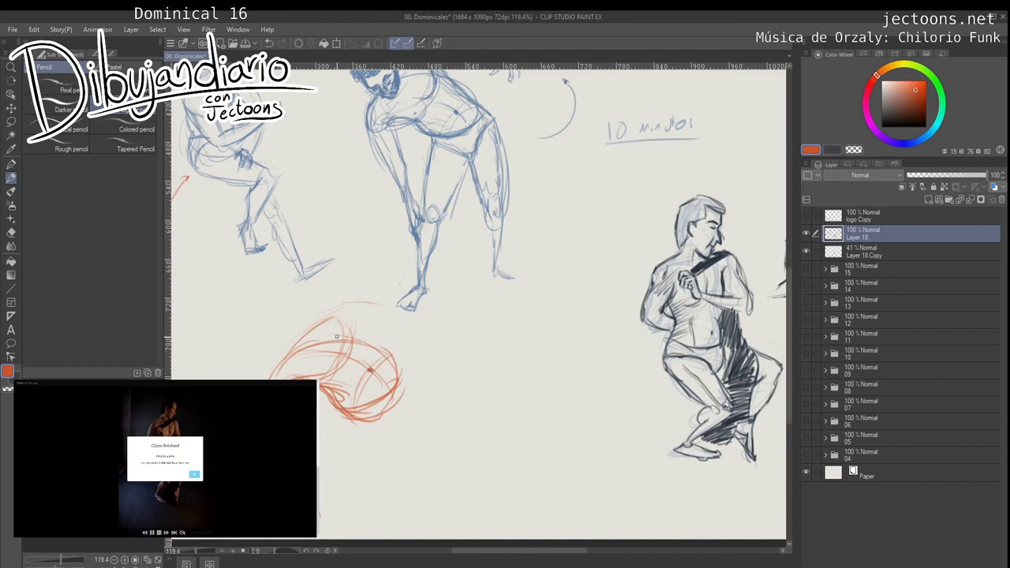
{"action": "mouse_move", "coordinate": [344, 330]}
{"action": "left_mouse_down"}
{"action": "mouse_move", "coordinate": [357, 317]}
{"action": "mouse_move", "coordinate": [360, 325]}
{"action": "left_mouse_up"}
{"action": "mouse_move", "coordinate": [338, 323]}
{"action": "left_mouse_down"}
{"action": "mouse_move", "coordinate": [378, 307]}
{"action": "mouse_move", "coordinate": [406, 319]}
{"action": "left_mouse_up"}
{"action": "mouse_move", "coordinate": [404, 319]}
{"action": "left_mouse_down"}
{"action": "mouse_move", "coordinate": [407, 356]}
{"action": "mouse_move", "coordinate": [432, 348]}
{"action": "left_mouse_up"}
{"action": "left_click_drag", "start_coordinate": [344, 352], "coordinate": [457, 361]}
{"action": "mouse_move", "coordinate": [370, 346]}
{"action": "left_mouse_down"}
{"action": "mouse_move", "coordinate": [442, 351]}
{"action": "mouse_move", "coordinate": [389, 355]}
{"action": "mouse_move", "coordinate": [356, 377]}
{"action": "left_mouse_up"}
{"action": "mouse_move", "coordinate": [361, 380]}
{"action": "left_mouse_down"}
{"action": "mouse_move", "coordinate": [397, 349]}
{"action": "mouse_move", "coordinate": [385, 369]}
{"action": "left_mouse_up"}
{"action": "left_click_drag", "start_coordinate": [366, 357], "coordinate": [397, 382]}
{"action": "left_click_drag", "start_coordinate": [378, 369], "coordinate": [431, 409]}
{"action": "left_click_drag", "start_coordinate": [355, 388], "coordinate": [339, 412]}
{"action": "mouse_move", "coordinate": [339, 414]}
{"action": "left_mouse_down"}
{"action": "mouse_move", "coordinate": [365, 398]}
{"action": "mouse_move", "coordinate": [385, 365]}
{"action": "left_mouse_up"}
{"action": "left_click_drag", "start_coordinate": [386, 365], "coordinate": [375, 386]}
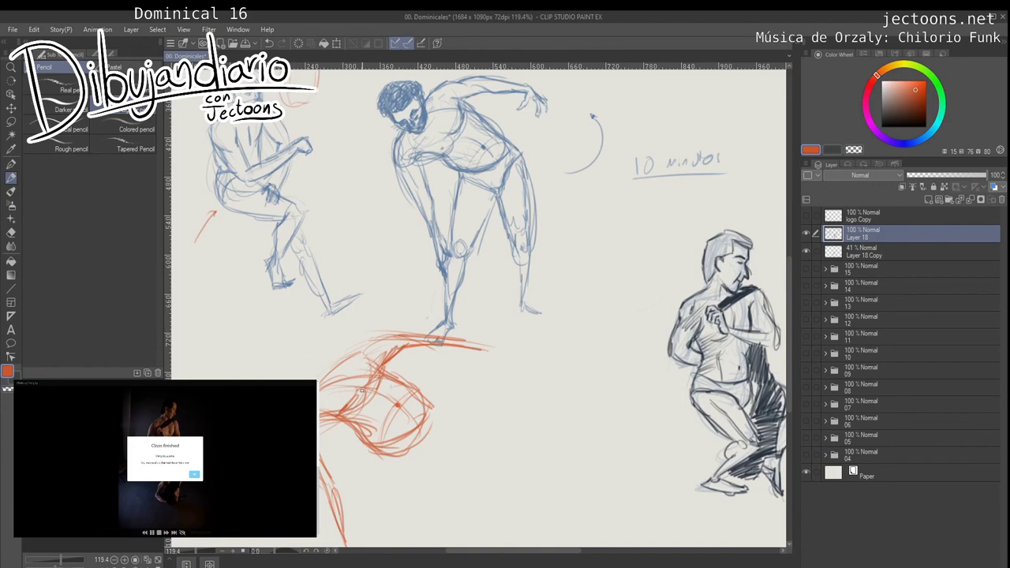
Step: Write the red notes "30 s -" and "1 m - 10 s" in the blank space beside the torso sketch
{"action": "left_click_drag", "start_coordinate": [456, 401], "coordinate": [398, 402]}
{"action": "mouse_move", "coordinate": [506, 402]}
{"action": "left_mouse_down"}
{"action": "mouse_move", "coordinate": [448, 371]}
{"action": "mouse_move", "coordinate": [445, 387]}
{"action": "mouse_move", "coordinate": [486, 399]}
{"action": "left_mouse_up"}
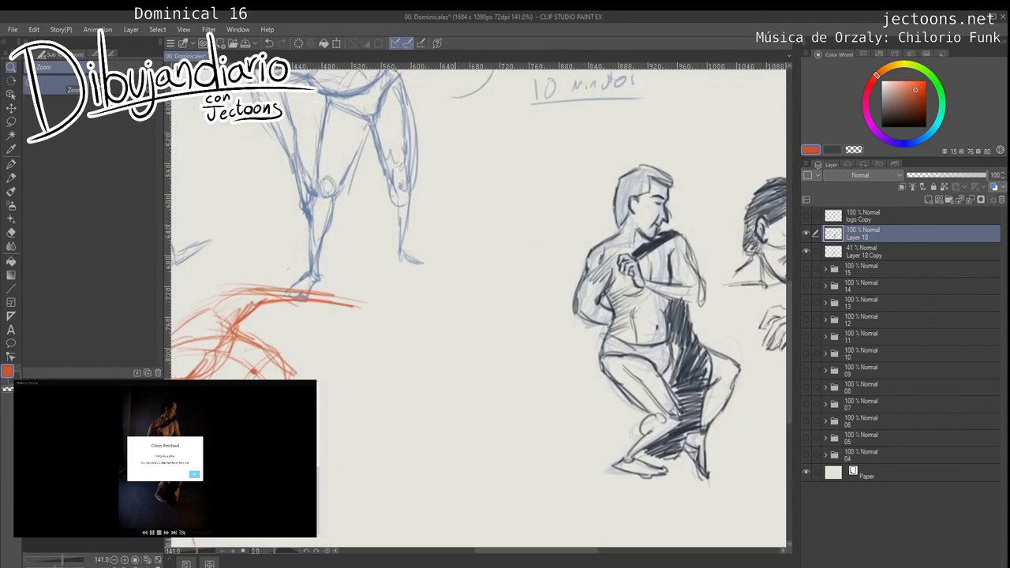
{"action": "key", "text": "p"}
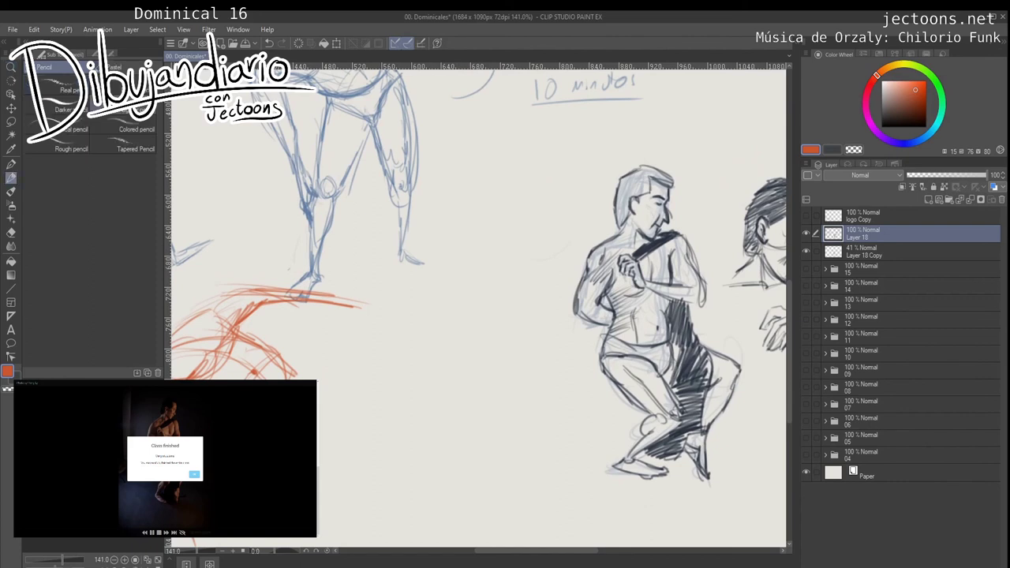
{"action": "mouse_move", "coordinate": [361, 324]}
{"action": "left_mouse_down"}
{"action": "mouse_move", "coordinate": [361, 338]}
{"action": "mouse_move", "coordinate": [378, 325]}
{"action": "mouse_move", "coordinate": [397, 337]}
{"action": "mouse_move", "coordinate": [425, 332]}
{"action": "left_mouse_up"}
{"action": "mouse_move", "coordinate": [363, 347]}
{"action": "left_mouse_down"}
{"action": "mouse_move", "coordinate": [363, 367]}
{"action": "mouse_move", "coordinate": [384, 359]}
{"action": "mouse_move", "coordinate": [438, 374]}
{"action": "left_mouse_up"}
{"action": "left_click_drag", "start_coordinate": [450, 360], "coordinate": [466, 374]}
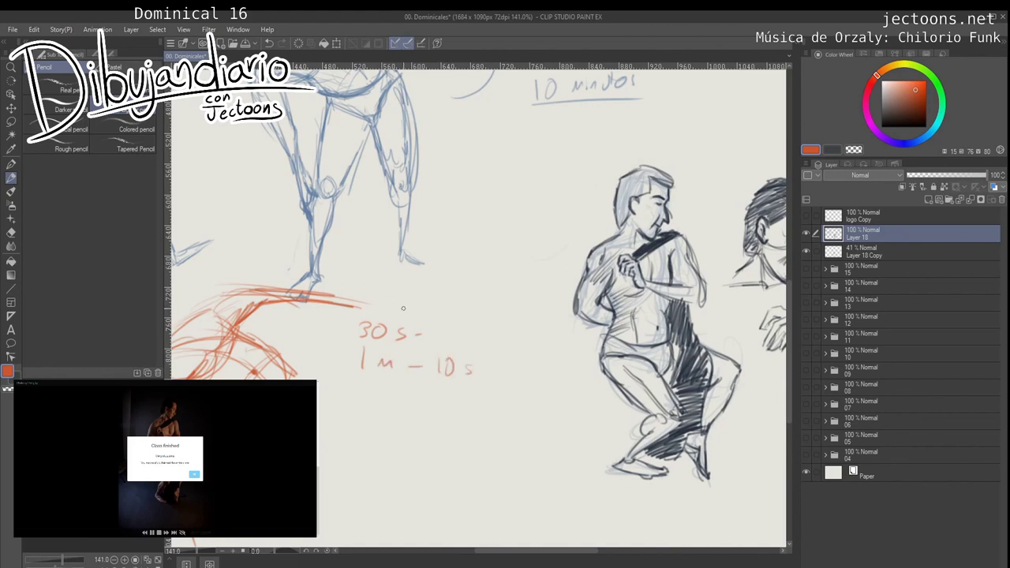
Step: Add "5 m - 30s" and "10 m - 1 m" to the red notes, and complete the 30 s line with "2s"
{"action": "mouse_move", "coordinate": [361, 388]}
{"action": "left_mouse_down"}
{"action": "mouse_move", "coordinate": [356, 401]}
{"action": "mouse_move", "coordinate": [419, 395]}
{"action": "mouse_move", "coordinate": [464, 406]}
{"action": "left_mouse_up"}
{"action": "left_click_drag", "start_coordinate": [353, 415], "coordinate": [351, 433]}
{"action": "mouse_move", "coordinate": [366, 413]}
{"action": "left_mouse_down"}
{"action": "mouse_move", "coordinate": [390, 431]}
{"action": "mouse_move", "coordinate": [411, 430]}
{"action": "left_mouse_up"}
{"action": "mouse_move", "coordinate": [431, 422]}
{"action": "left_mouse_down"}
{"action": "mouse_move", "coordinate": [433, 438]}
{"action": "mouse_move", "coordinate": [450, 427]}
{"action": "mouse_move", "coordinate": [458, 434]}
{"action": "left_mouse_up"}
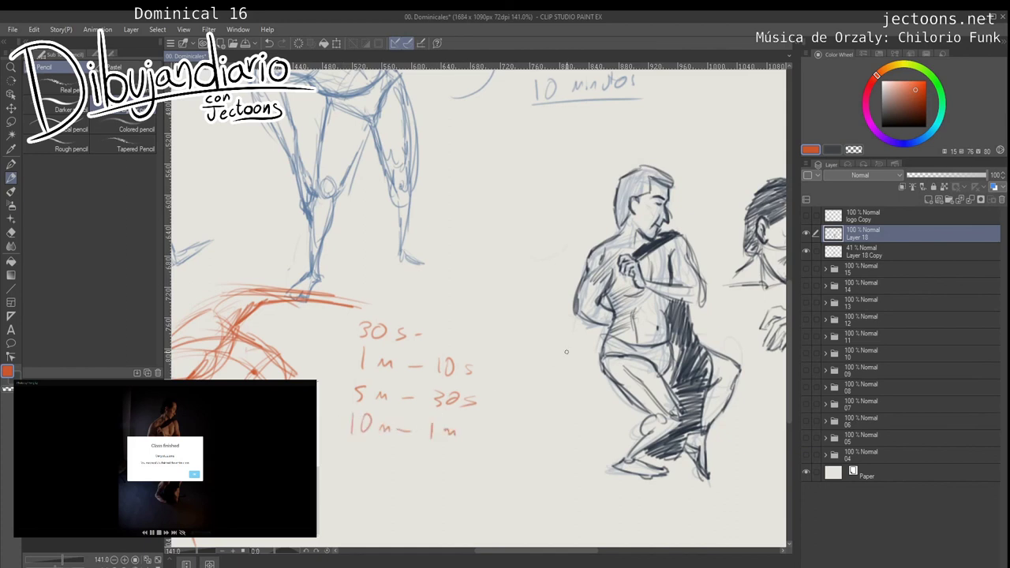
{"action": "left_click_drag", "start_coordinate": [441, 326], "coordinate": [465, 339]}
Step: Circle the seated five-minute figure in red and point a red arrow at the hand study
{"action": "left_click_drag", "start_coordinate": [467, 384], "coordinate": [290, 305]}
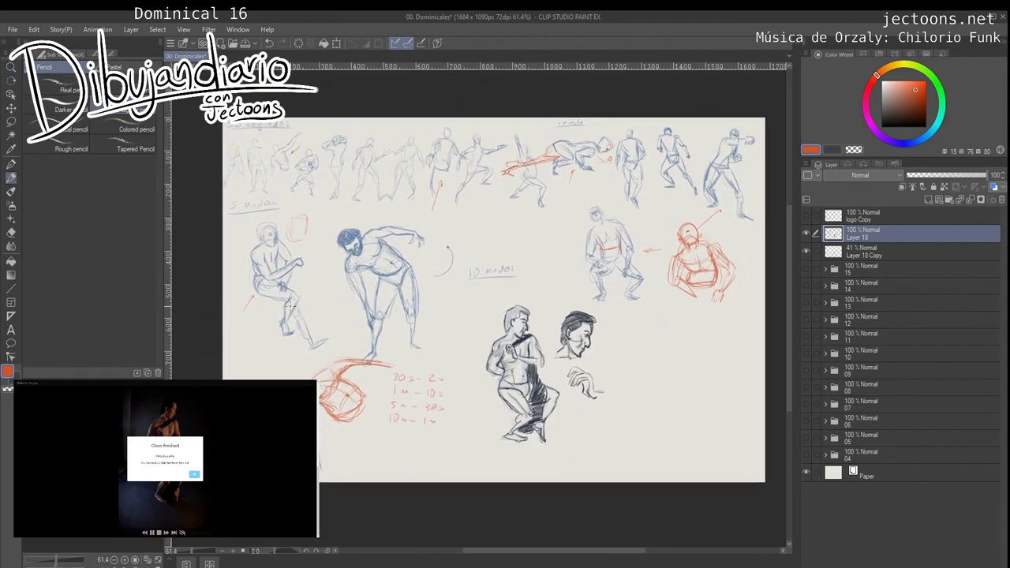
{"action": "mouse_move", "coordinate": [285, 224]}
{"action": "left_mouse_down"}
{"action": "mouse_move", "coordinate": [338, 295]}
{"action": "mouse_move", "coordinate": [286, 223]}
{"action": "left_mouse_up"}
{"action": "left_click_drag", "start_coordinate": [465, 365], "coordinate": [442, 349]}
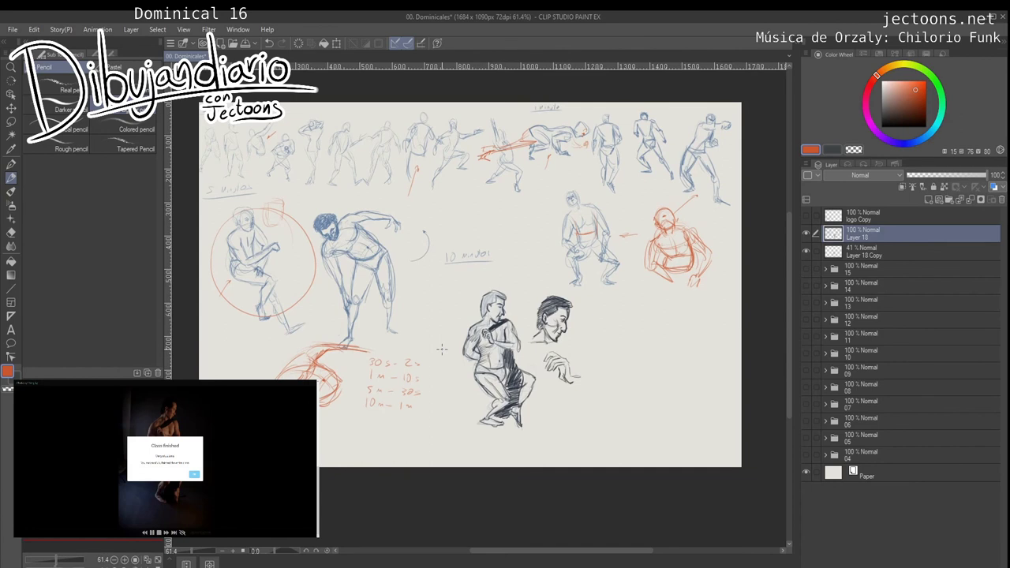
{"action": "left_click_drag", "start_coordinate": [587, 352], "coordinate": [429, 335]}
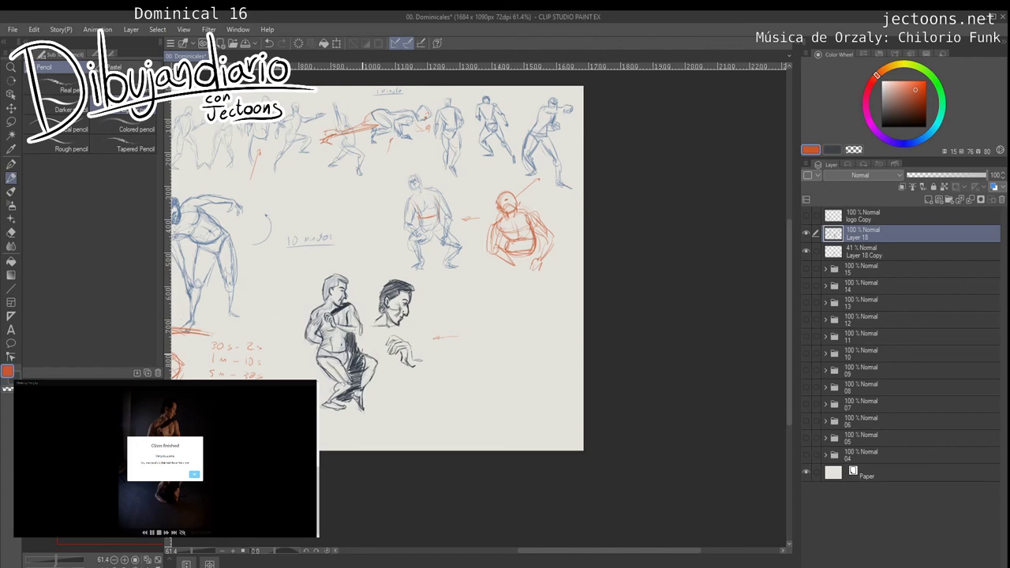
{"action": "key", "text": "alt+Tab"}
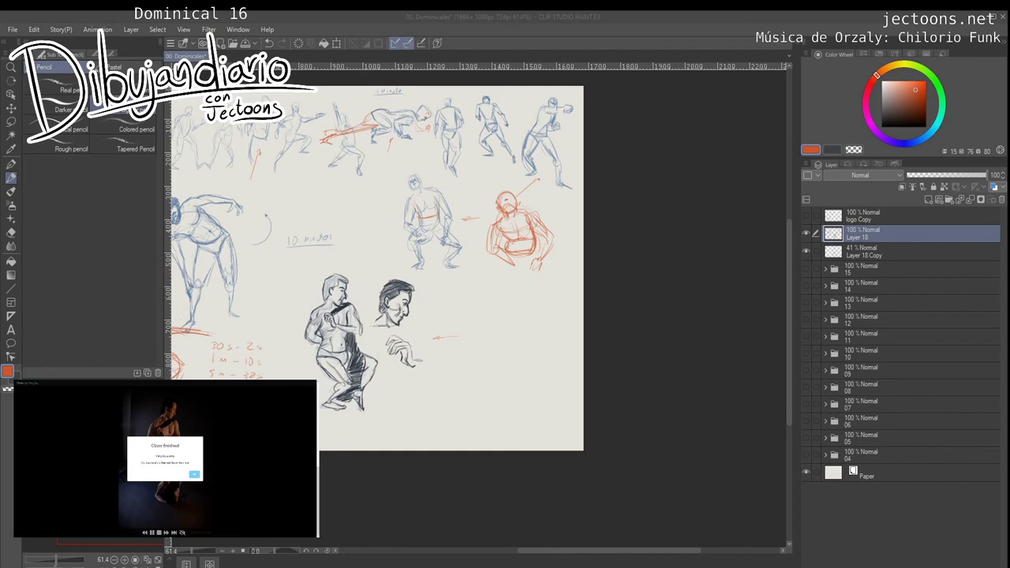
{"action": "left_click", "coordinate": [374, 325]}
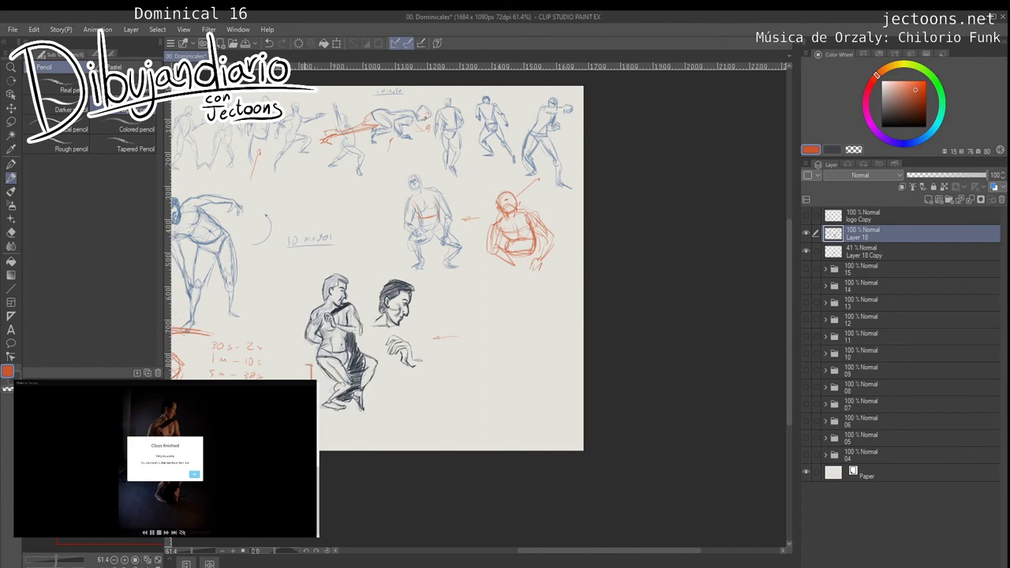
{"action": "mouse_move", "coordinate": [344, 399]}
{"action": "left_mouse_down"}
{"action": "mouse_move", "coordinate": [333, 406]}
{"action": "mouse_move", "coordinate": [336, 394]}
{"action": "mouse_move", "coordinate": [324, 410]}
{"action": "mouse_move", "coordinate": [335, 404]}
{"action": "left_mouse_up"}
{"action": "key", "text": "ctrl+z"}
{"action": "key", "text": "ctrl+z"}
Step: Create a new layer and draw red corrections over the legs and foot of the ten-minute figure
{"action": "left_click", "coordinate": [928, 199]}
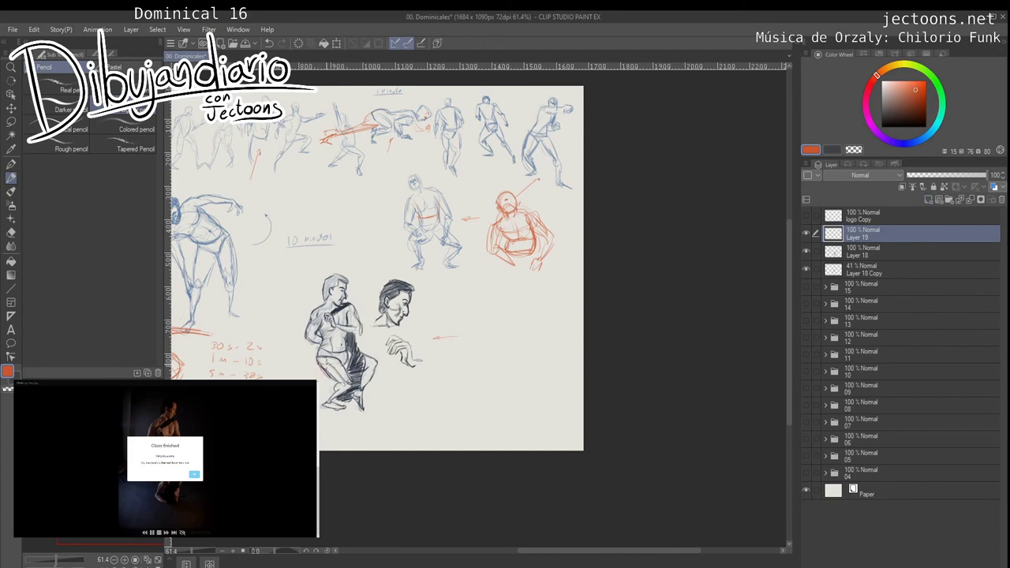
{"action": "mouse_move", "coordinate": [348, 377]}
{"action": "left_mouse_down"}
{"action": "mouse_move", "coordinate": [351, 397]}
{"action": "mouse_move", "coordinate": [321, 419]}
{"action": "mouse_move", "coordinate": [344, 421]}
{"action": "left_mouse_up"}
{"action": "mouse_move", "coordinate": [371, 360]}
{"action": "left_mouse_down"}
{"action": "mouse_move", "coordinate": [380, 366]}
{"action": "mouse_move", "coordinate": [361, 389]}
{"action": "left_mouse_up"}
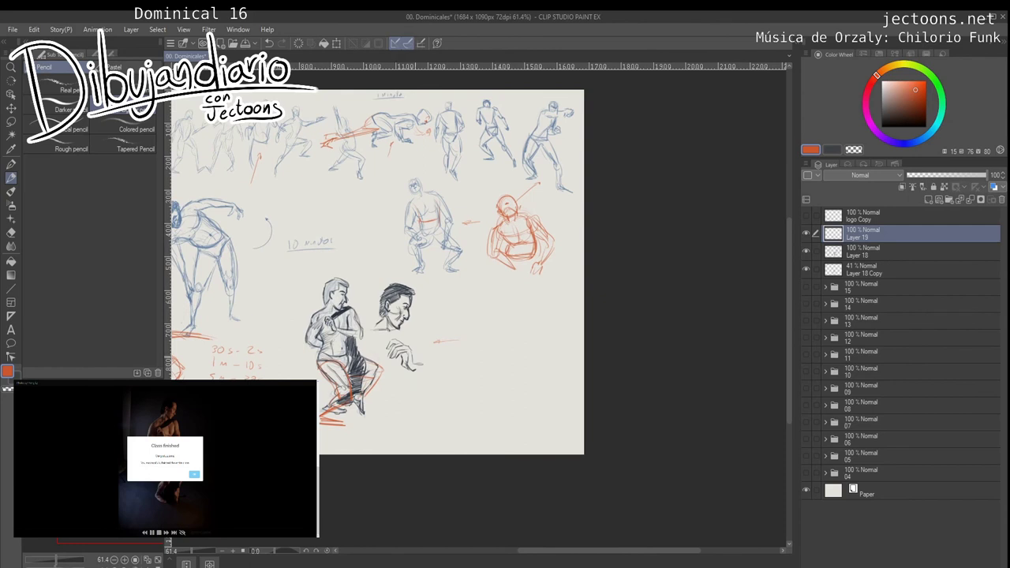
{"action": "left_click_drag", "start_coordinate": [411, 347], "coordinate": [415, 340]}
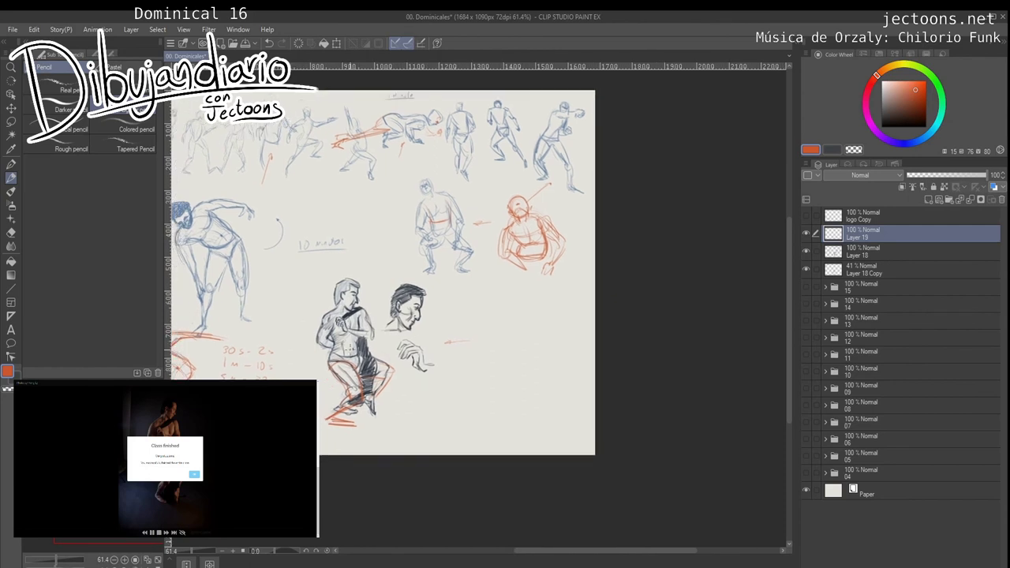
{"action": "left_click_drag", "start_coordinate": [470, 377], "coordinate": [407, 350]}
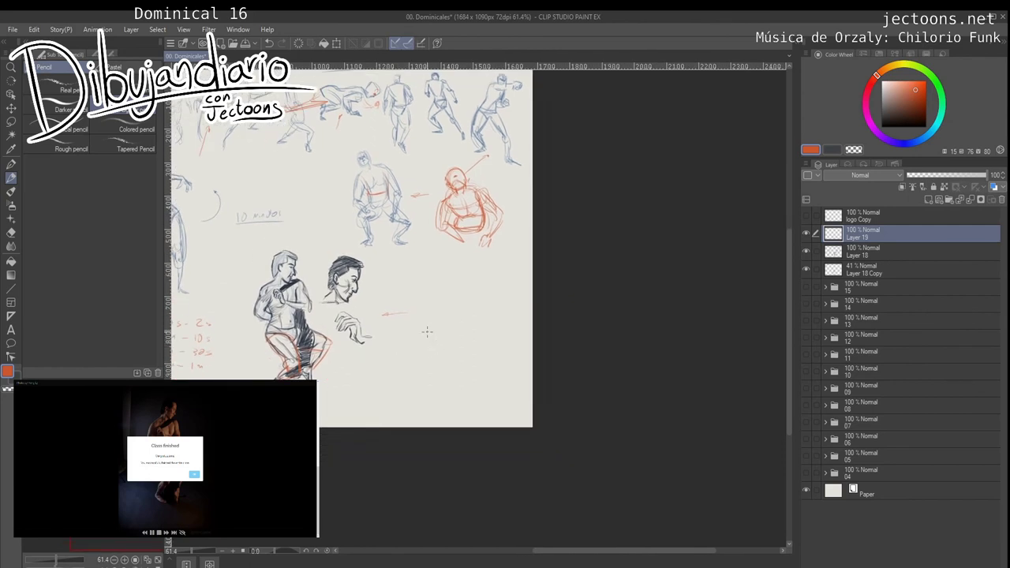
{"action": "left_click_drag", "start_coordinate": [420, 302], "coordinate": [435, 345]}
{"action": "mouse_move", "coordinate": [420, 300]}
{"action": "left_mouse_down"}
{"action": "mouse_move", "coordinate": [454, 301]}
{"action": "mouse_move", "coordinate": [449, 323]}
{"action": "mouse_move", "coordinate": [453, 304]}
{"action": "mouse_move", "coordinate": [429, 337]}
{"action": "mouse_move", "coordinate": [409, 341]}
{"action": "mouse_move", "coordinate": [428, 334]}
{"action": "mouse_move", "coordinate": [416, 347]}
{"action": "mouse_move", "coordinate": [435, 360]}
{"action": "mouse_move", "coordinate": [443, 327]}
{"action": "mouse_move", "coordinate": [439, 348]}
{"action": "mouse_move", "coordinate": [425, 318]}
{"action": "left_mouse_up"}
{"action": "key", "text": "ctrl+z"}
{"action": "key", "text": "ctrl+z"}
{"action": "key", "text": "ctrl+z"}
{"action": "key", "text": "ctrl+z"}
{"action": "key", "text": "ctrl+z"}
{"action": "key", "text": "ctrl+z"}
{"action": "key", "text": "ctrl+z"}
{"action": "key", "text": "ctrl+z"}
{"action": "key", "text": "ctrl+z"}
Step: Try sketching a red tapering form with a rounded base in the blank area beside the hand study
{"action": "mouse_move", "coordinate": [460, 288]}
{"action": "left_mouse_down"}
{"action": "mouse_move", "coordinate": [433, 297]}
{"action": "mouse_move", "coordinate": [441, 342]}
{"action": "mouse_move", "coordinate": [455, 350]}
{"action": "left_mouse_up"}
{"action": "mouse_move", "coordinate": [459, 304]}
{"action": "left_mouse_down"}
{"action": "mouse_move", "coordinate": [433, 337]}
{"action": "mouse_move", "coordinate": [430, 365]}
{"action": "mouse_move", "coordinate": [441, 371]}
{"action": "mouse_move", "coordinate": [462, 311]}
{"action": "mouse_move", "coordinate": [445, 328]}
{"action": "mouse_move", "coordinate": [469, 349]}
{"action": "left_mouse_up"}
{"action": "mouse_move", "coordinate": [433, 337]}
{"action": "left_mouse_down"}
{"action": "mouse_move", "coordinate": [458, 351]}
{"action": "mouse_move", "coordinate": [427, 326]}
{"action": "mouse_move", "coordinate": [465, 338]}
{"action": "mouse_move", "coordinate": [450, 374]}
{"action": "left_mouse_up"}
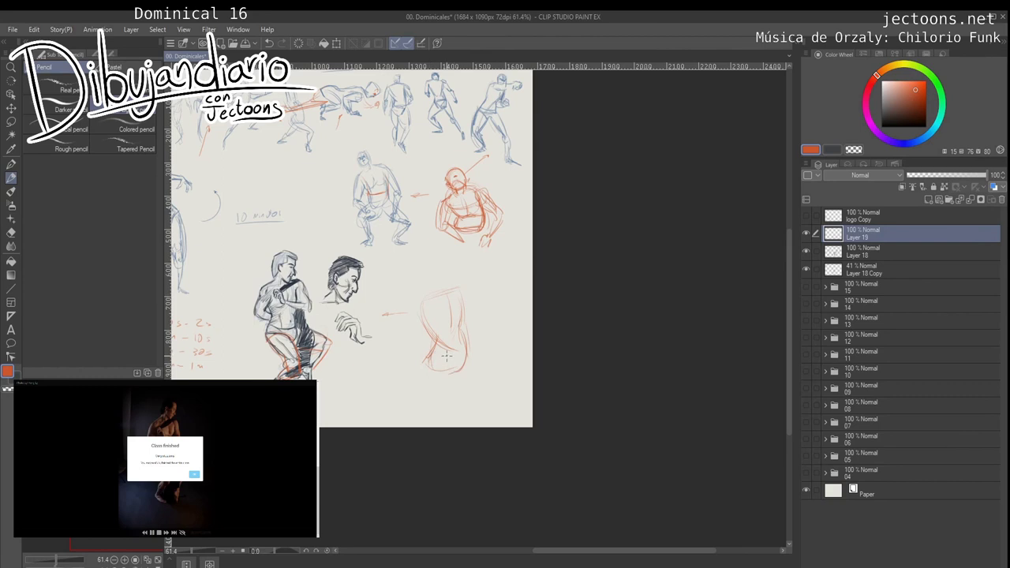
{"action": "left_click_drag", "start_coordinate": [433, 330], "coordinate": [446, 359]}
{"action": "left_click_drag", "start_coordinate": [418, 296], "coordinate": [440, 345]}
{"action": "mouse_move", "coordinate": [454, 307]}
{"action": "left_mouse_down"}
{"action": "mouse_move", "coordinate": [452, 371]}
{"action": "mouse_move", "coordinate": [457, 358]}
{"action": "left_mouse_up"}
{"action": "key", "text": "ctrl+z"}
{"action": "key", "text": "ctrl+z"}
{"action": "key", "text": "ctrl+z"}
{"action": "key", "text": "ctrl+z"}
{"action": "key", "text": "ctrl+z"}
{"action": "key", "text": "ctrl+z"}
{"action": "key", "text": "ctrl+z"}
{"action": "key", "text": "ctrl+z"}
{"action": "key", "text": "ctrl+z"}
{"action": "key", "text": "ctrl+z"}
{"action": "key", "text": "ctrl+z"}
{"action": "key", "text": "ctrl+z"}
{"action": "key", "text": "ctrl+z"}
{"action": "key", "text": "ctrl+z"}
{"action": "key", "text": "ctrl+z"}
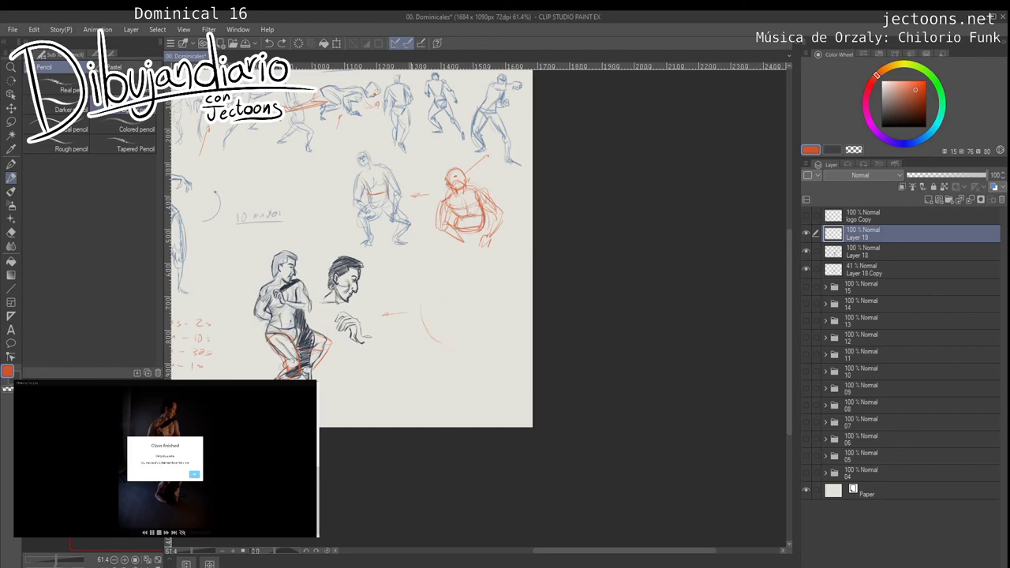
Step: Try small red marks along the face of the head study
{"action": "left_click_drag", "start_coordinate": [365, 289], "coordinate": [383, 296]}
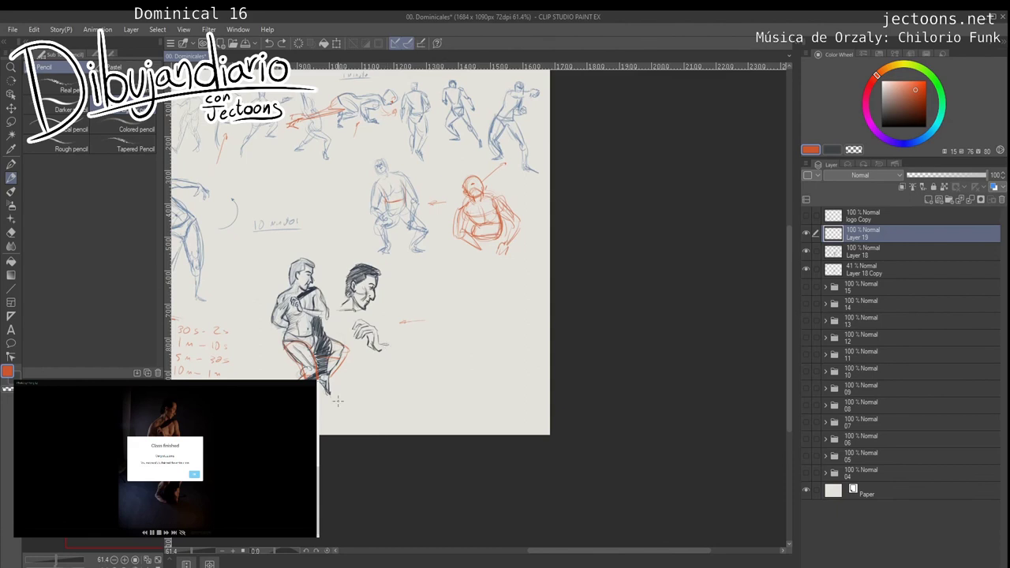
{"action": "left_click_drag", "start_coordinate": [337, 401], "coordinate": [307, 409]}
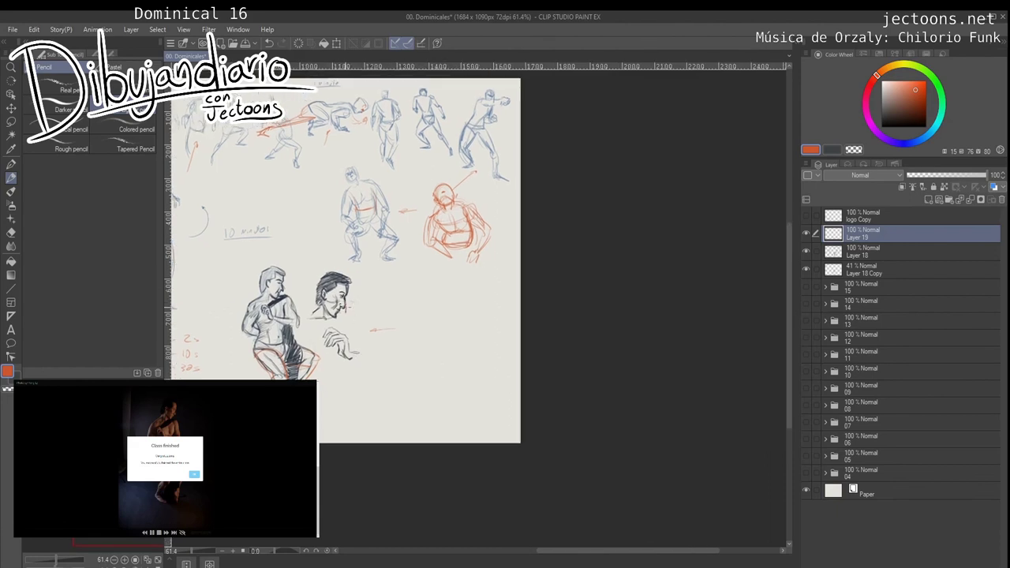
{"action": "mouse_move", "coordinate": [345, 309]}
{"action": "left_mouse_down"}
{"action": "mouse_move", "coordinate": [342, 317]}
{"action": "mouse_move", "coordinate": [344, 300]}
{"action": "left_mouse_up"}
{"action": "mouse_move", "coordinate": [337, 300]}
{"action": "left_mouse_down"}
{"action": "mouse_move", "coordinate": [343, 287]}
{"action": "mouse_move", "coordinate": [340, 296]}
{"action": "left_mouse_up"}
{"action": "key", "text": "ctrl+z"}
Step: View the whole page of annotated studies
{"action": "left_click_drag", "start_coordinate": [459, 421], "coordinate": [560, 466]}
{"action": "mouse_move", "coordinate": [489, 366]}
{"action": "left_mouse_down"}
{"action": "mouse_move", "coordinate": [426, 366]}
{"action": "mouse_move", "coordinate": [455, 389]}
{"action": "mouse_move", "coordinate": [478, 371]}
{"action": "mouse_move", "coordinate": [455, 370]}
{"action": "mouse_move", "coordinate": [499, 377]}
{"action": "left_mouse_up"}
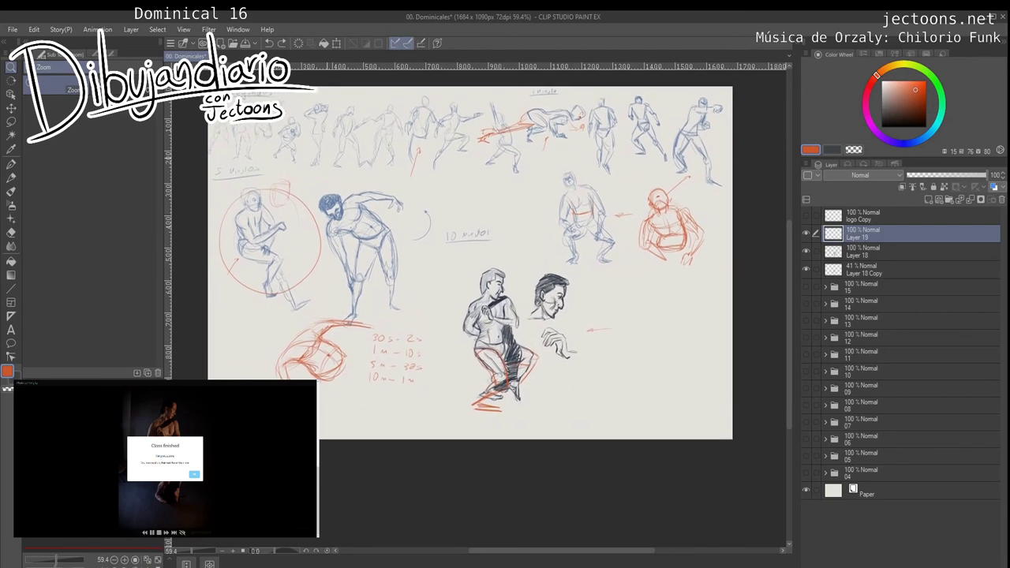